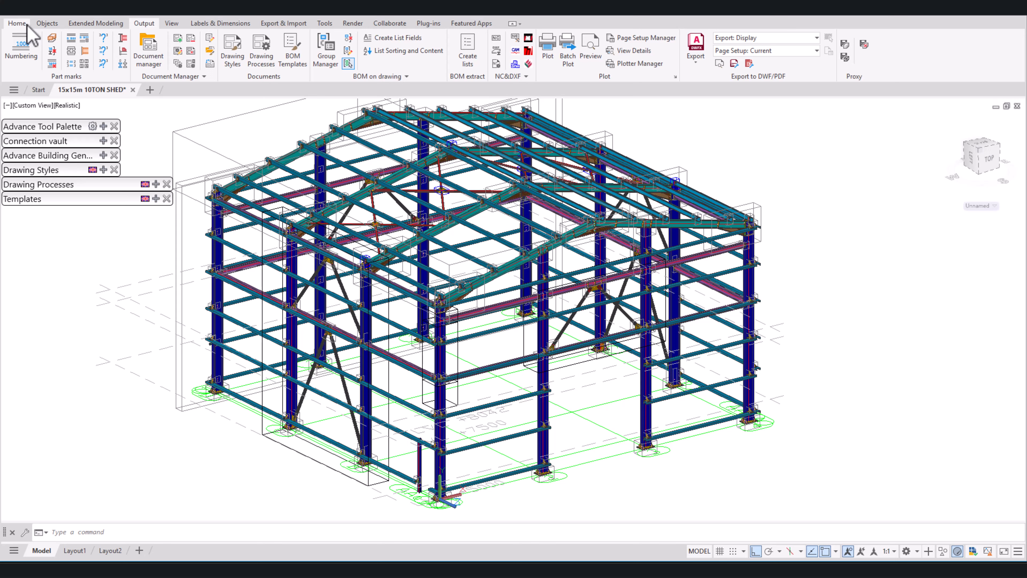
Step: Open the Model Browser and review the single parts' object names, materials, assembly prefixes, quantities and coatings
left_click(27, 24)
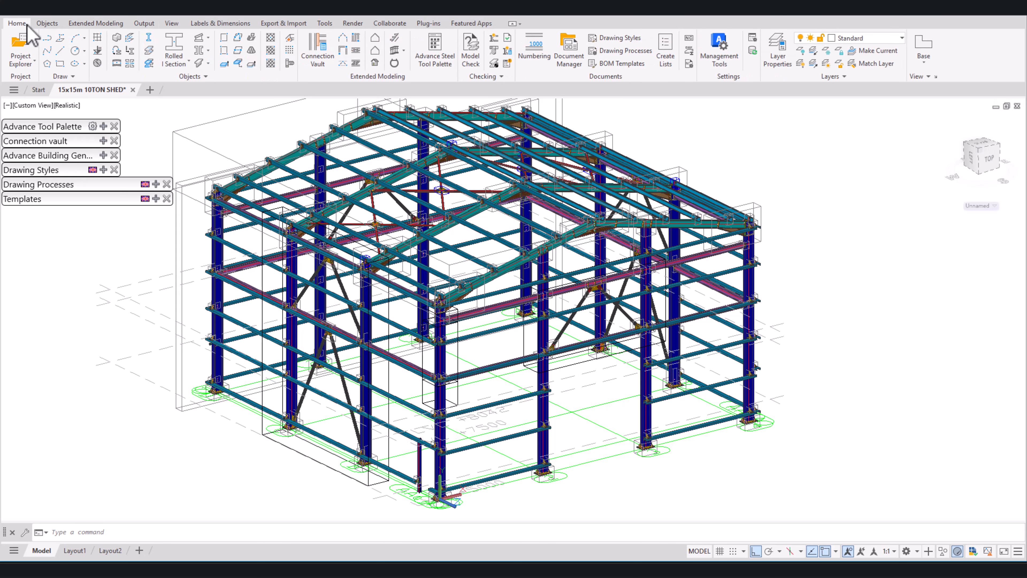
left_click(35, 62)
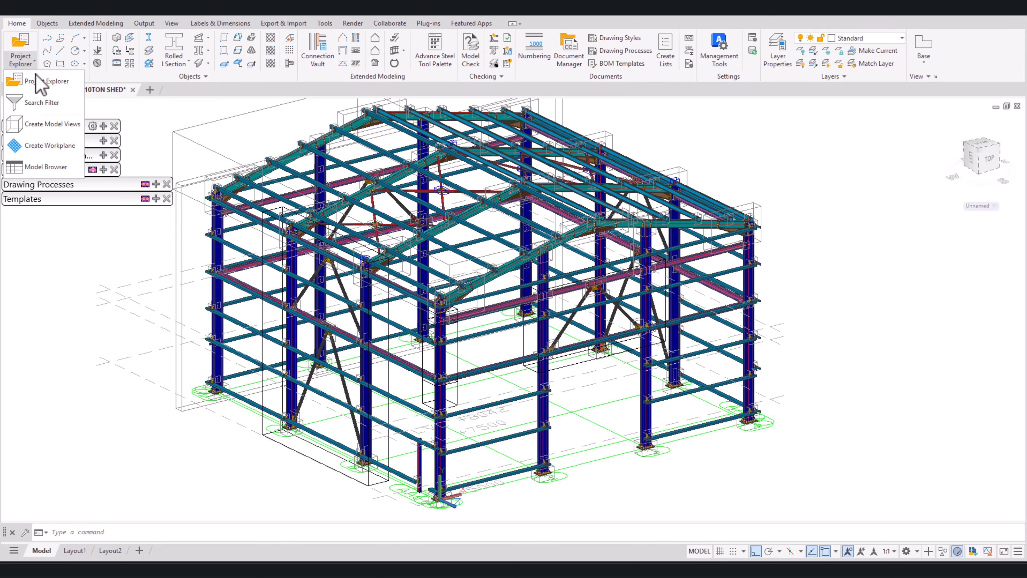
left_click(45, 167)
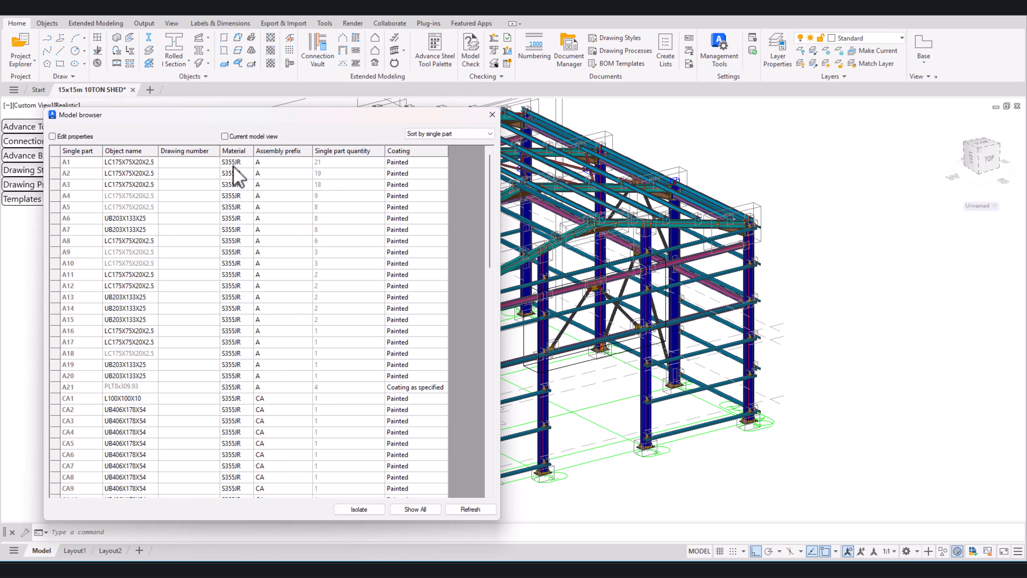
scroll(232, 190, "down", 2)
scroll(235, 240, "down", 4)
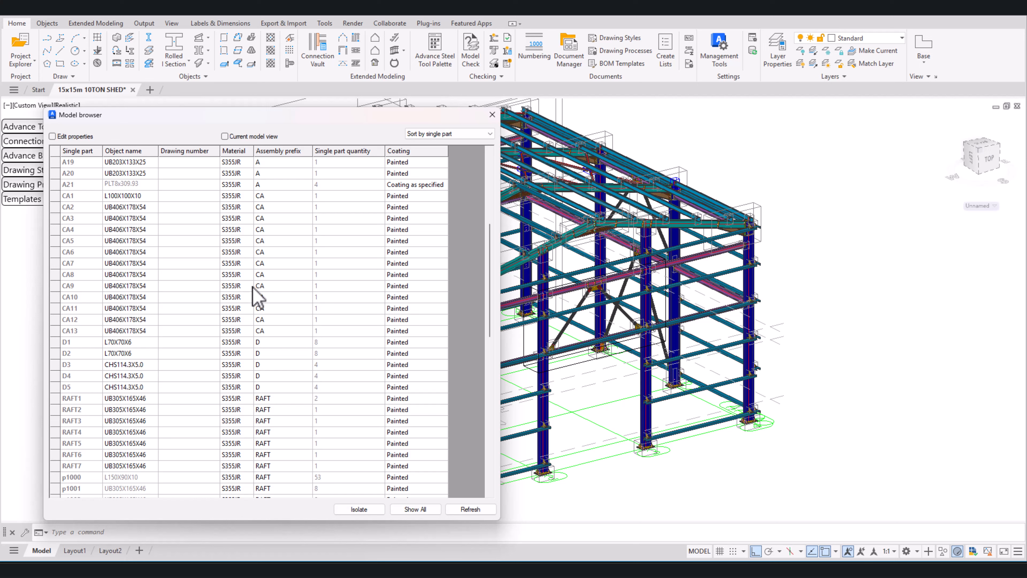
scroll(420, 194, "down", 1)
scroll(413, 238, "up", 2)
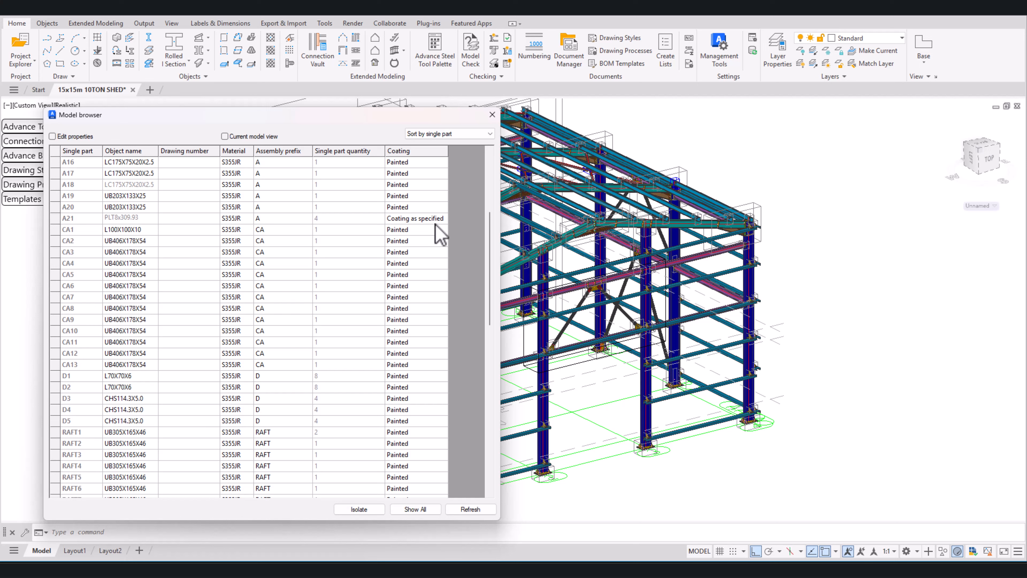
scroll(433, 243, "down", 15)
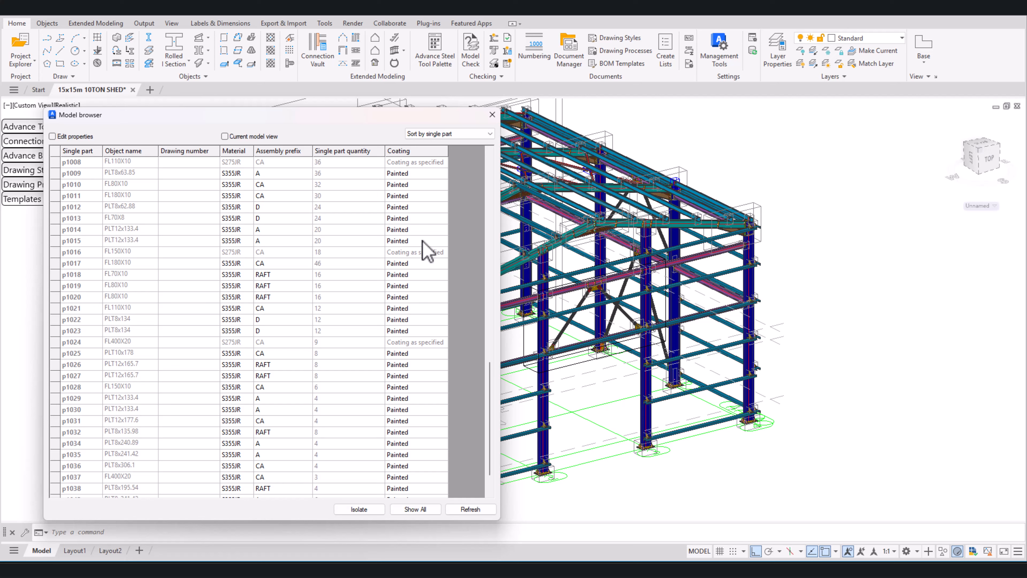
scroll(299, 421, "down", 1)
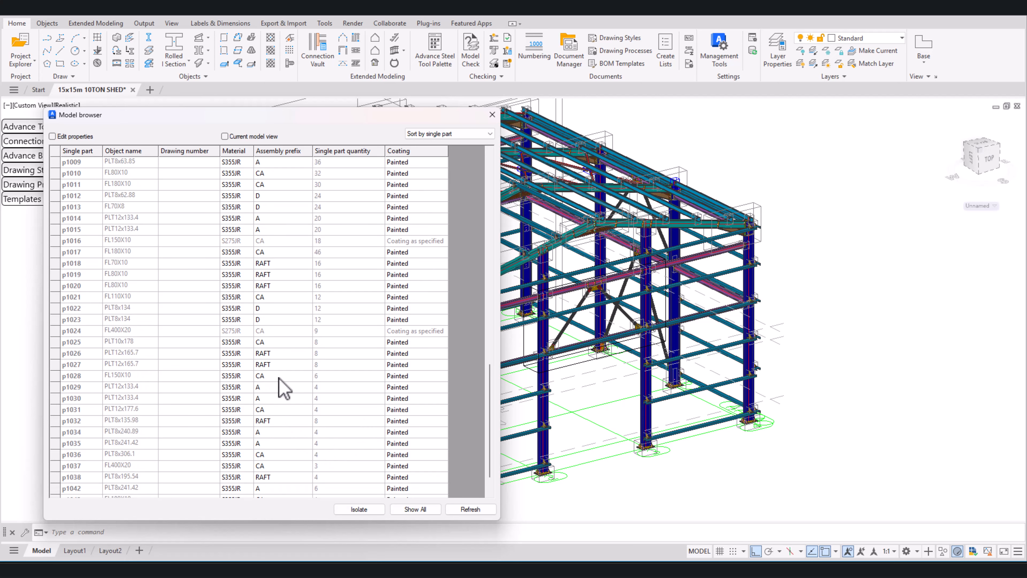
scroll(243, 283, "up", 20)
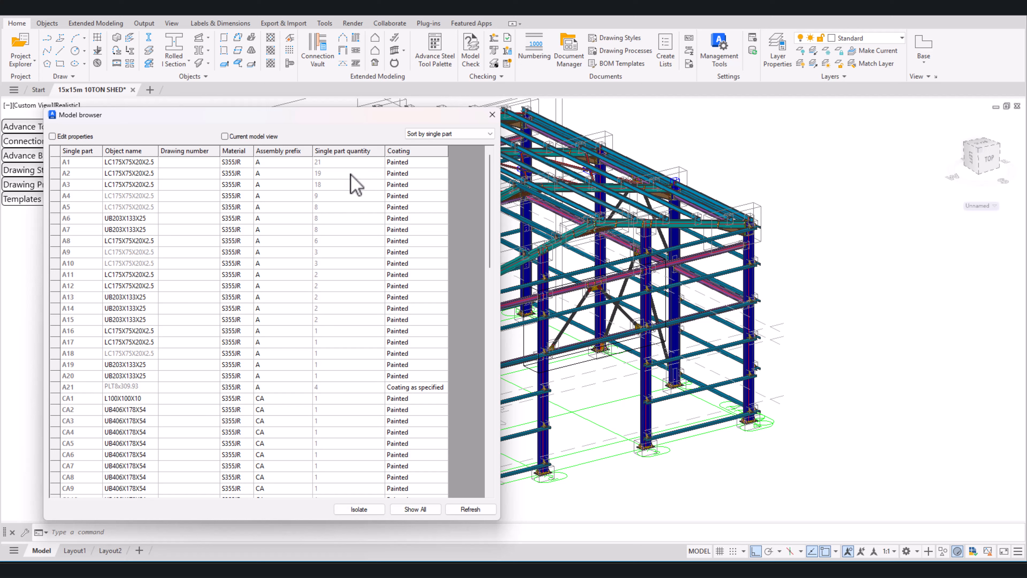
Step: Enable property editing in the Model Browser and set the coating of plate A21 to Painted
left_click(53, 137)
scroll(419, 259, "down", 2)
left_click(413, 319)
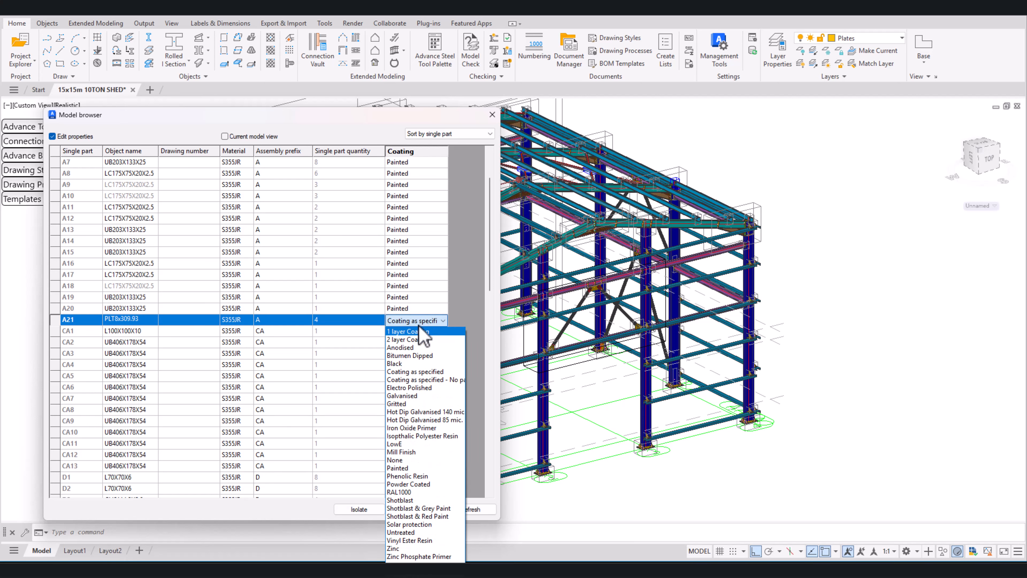
left_click(409, 468)
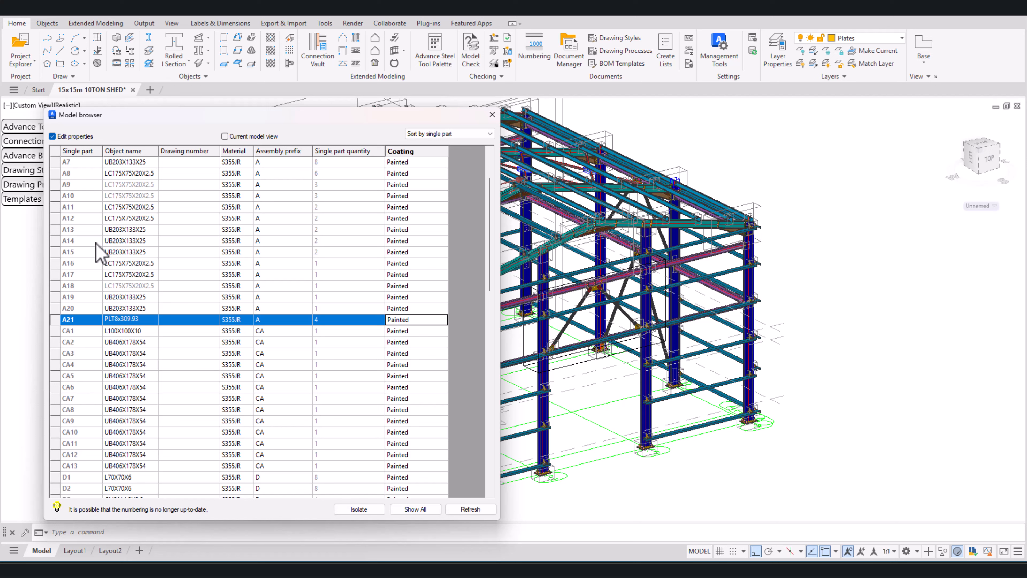
Step: Select parts A7 to A14 in the Model Browser and look through the available material grades
left_click(247, 165)
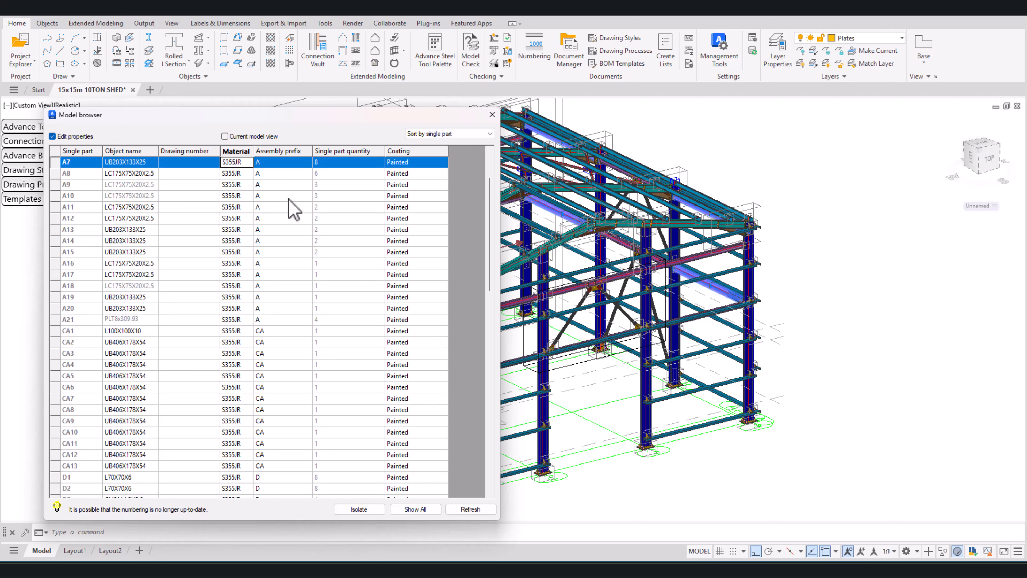
left_click(309, 140)
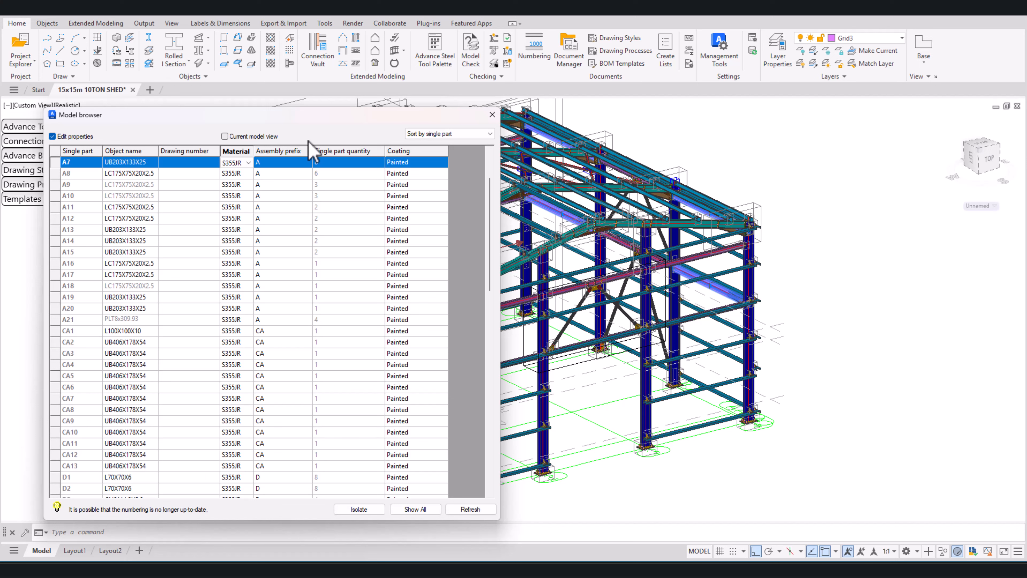
left_click(229, 241, "shift")
left_click(248, 241)
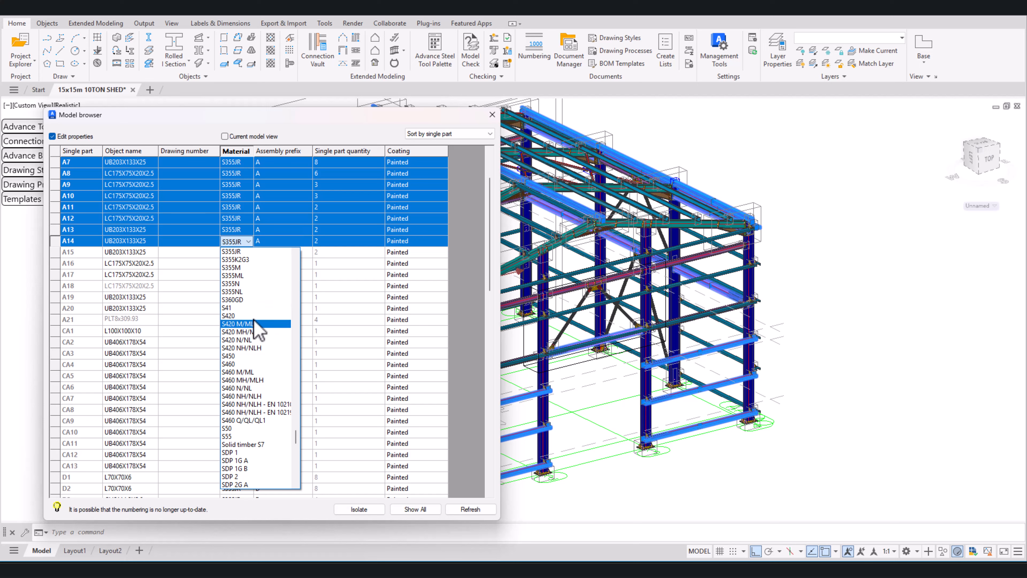
left_click(353, 117)
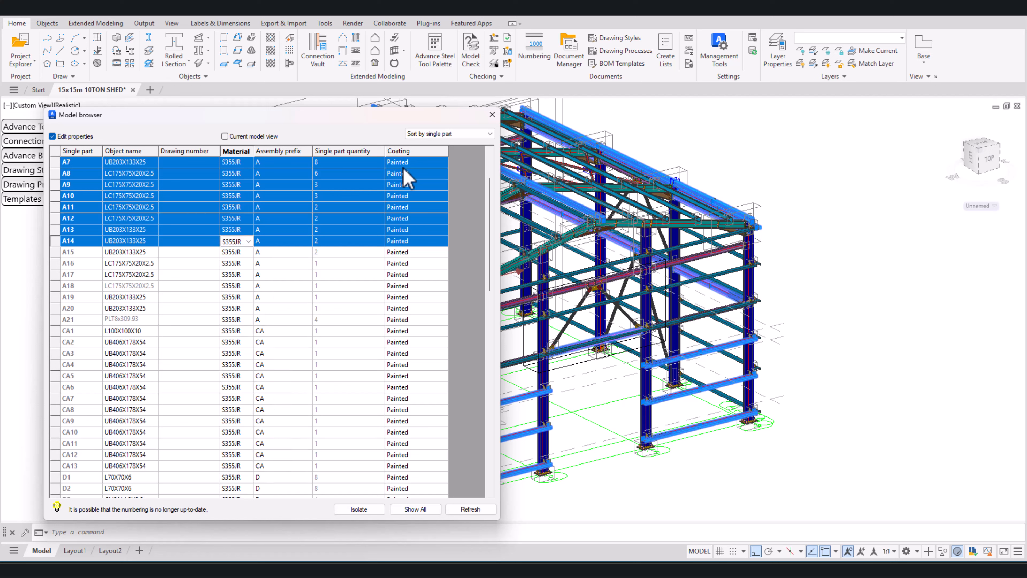
Step: Look through the coating options for part A7 and for parts A7 to A15 together, and close the Model Browser without changes
left_click(416, 163)
left_click(421, 163)
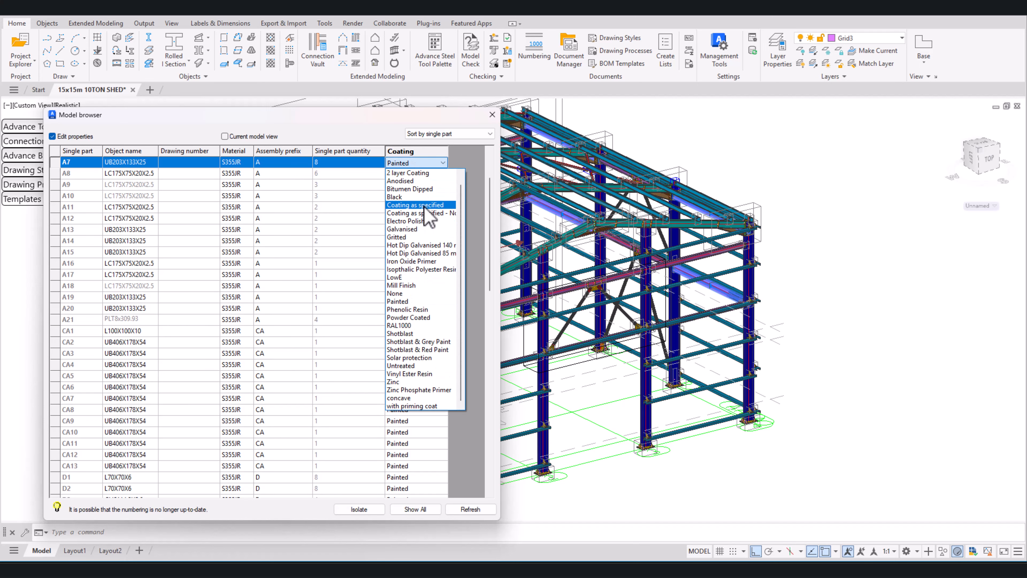
left_click(335, 115)
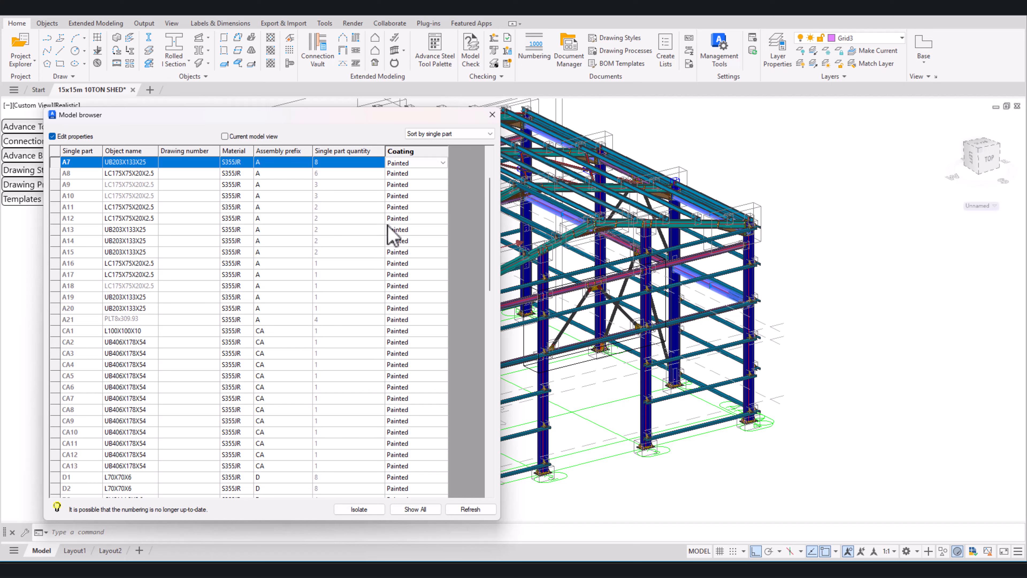
left_click(419, 252, "shift")
left_click(421, 252)
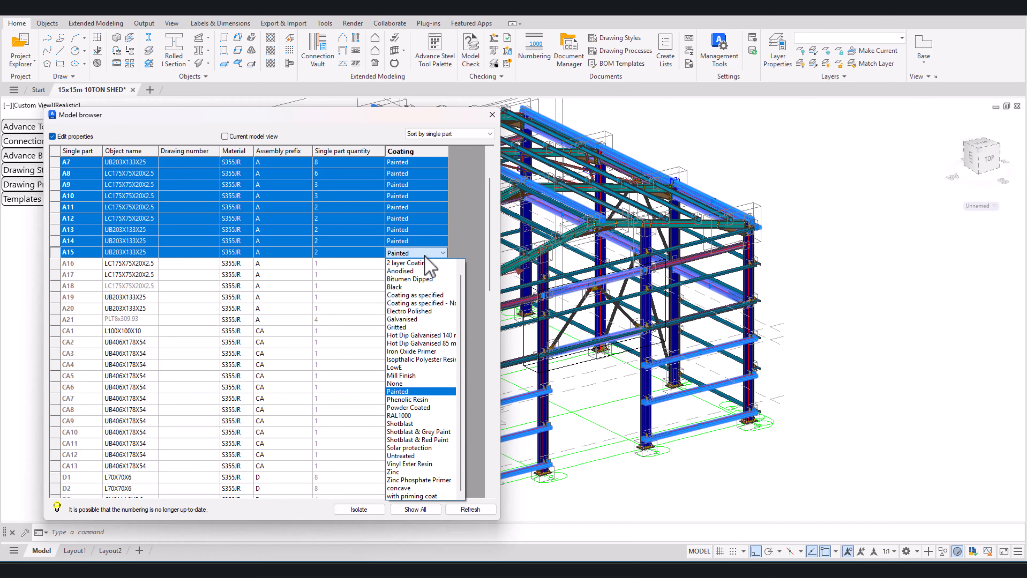
scroll(624, 256, "down", 2)
middle_click_drag(624, 256, 657, 255)
scroll(783, 287, "down", 2)
scroll(649, 251, "up", 1)
scroll(654, 263, "up", 2)
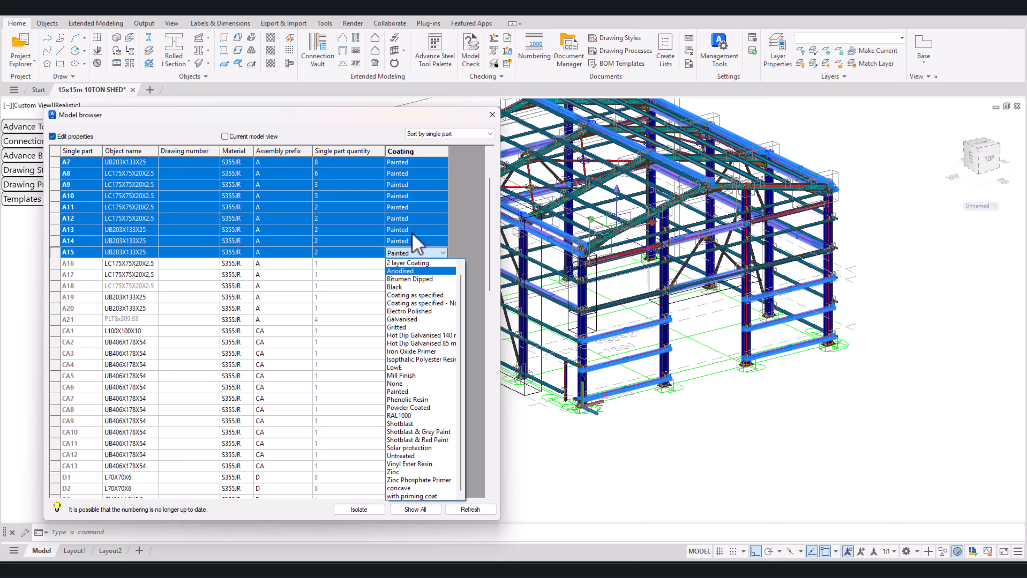
left_click(384, 125)
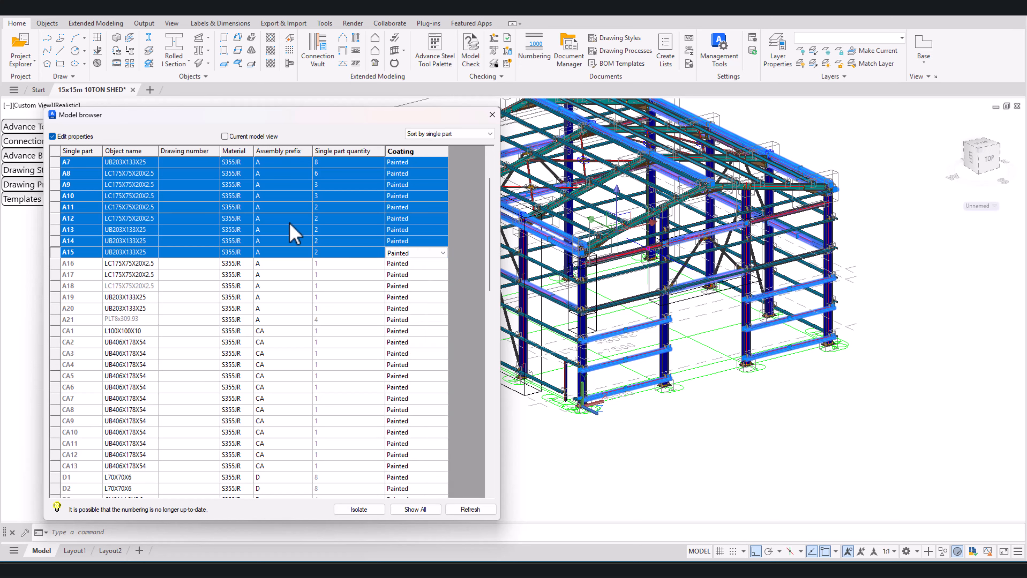
left_click(492, 115)
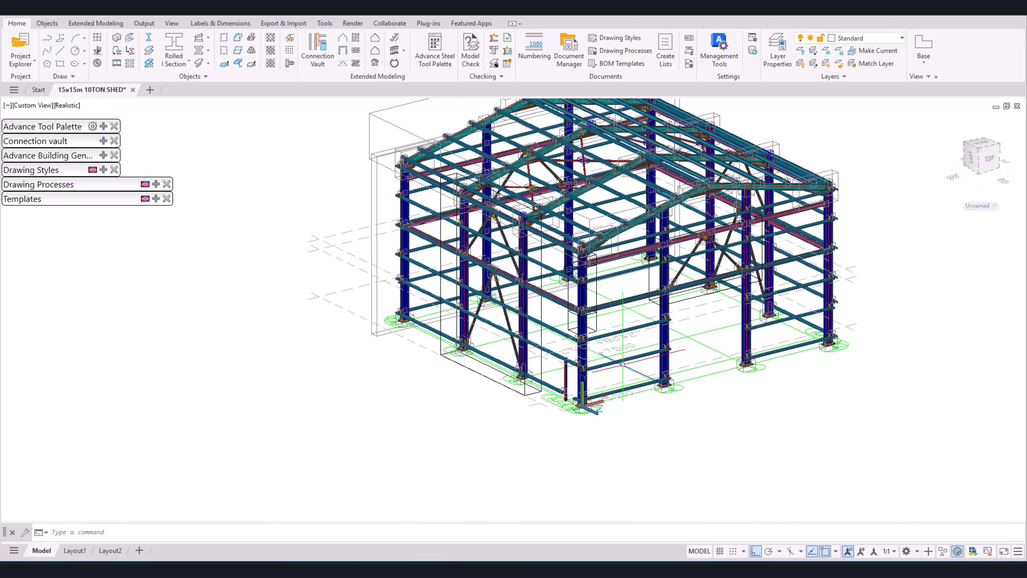
Step: Examine the available GA drawing styles in the 3D, Elevation and Plan categories
middle_click_drag(620, 368, 593, 428)
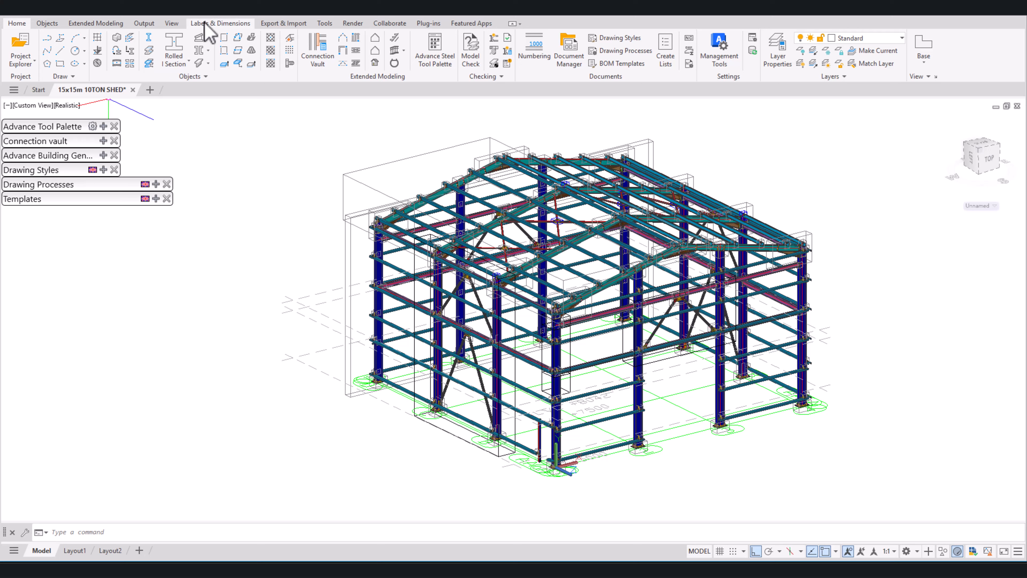
left_click(150, 23)
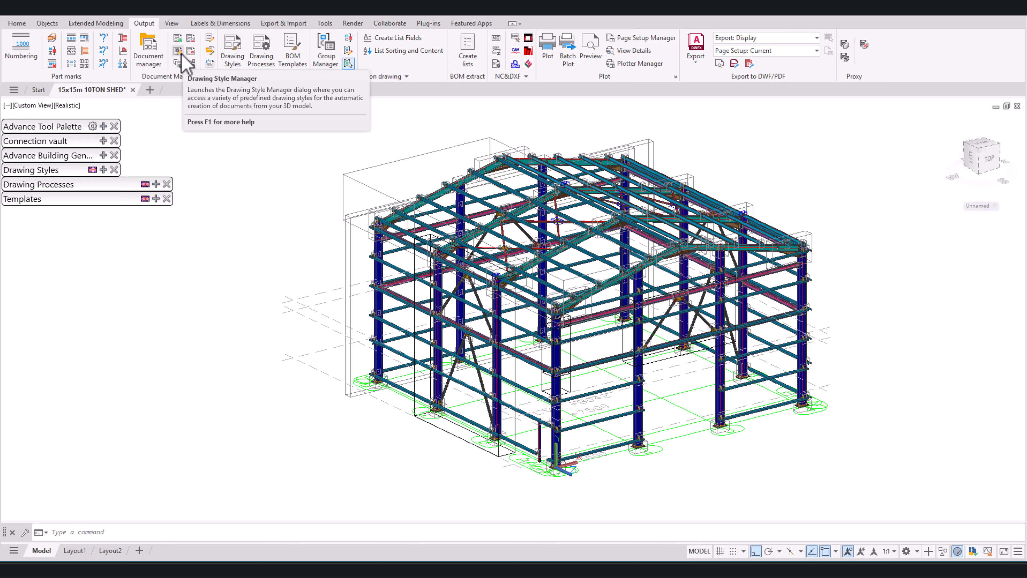
left_click(104, 170)
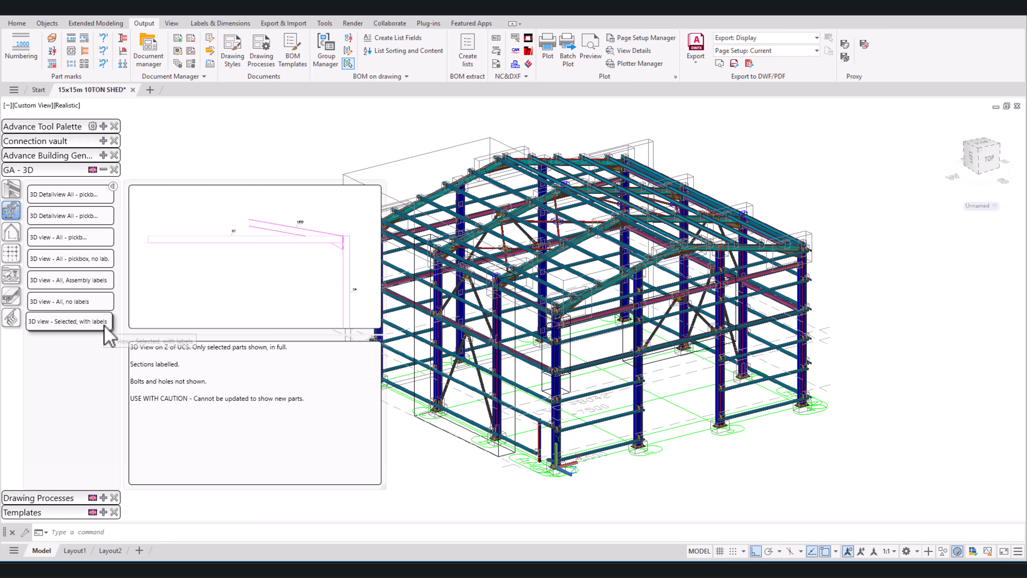
left_click(11, 232)
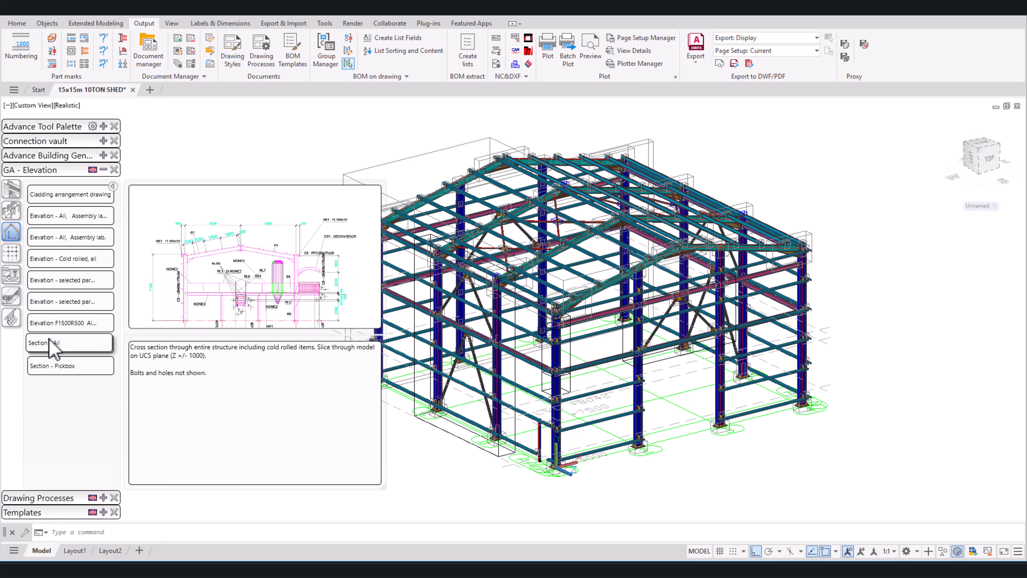
left_click(11, 252)
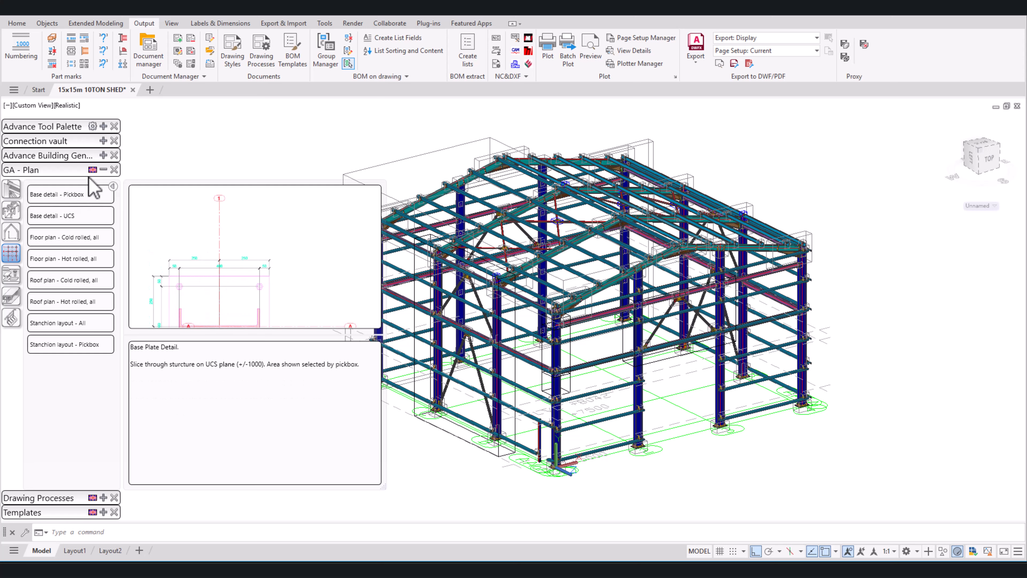
left_click(104, 169)
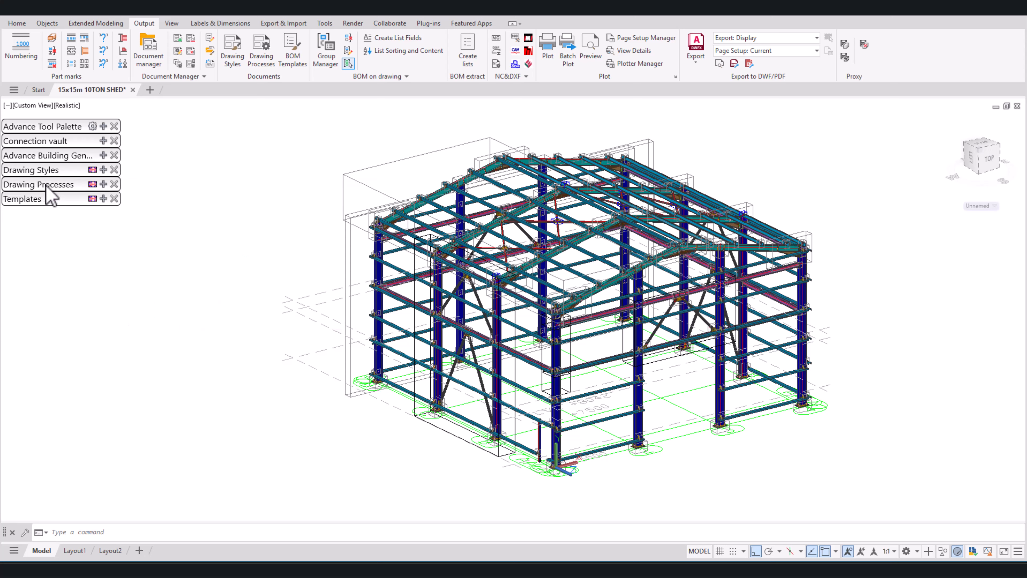
Step: Examine the Assemblies drawing processes and the derived document list templates
left_click(103, 184)
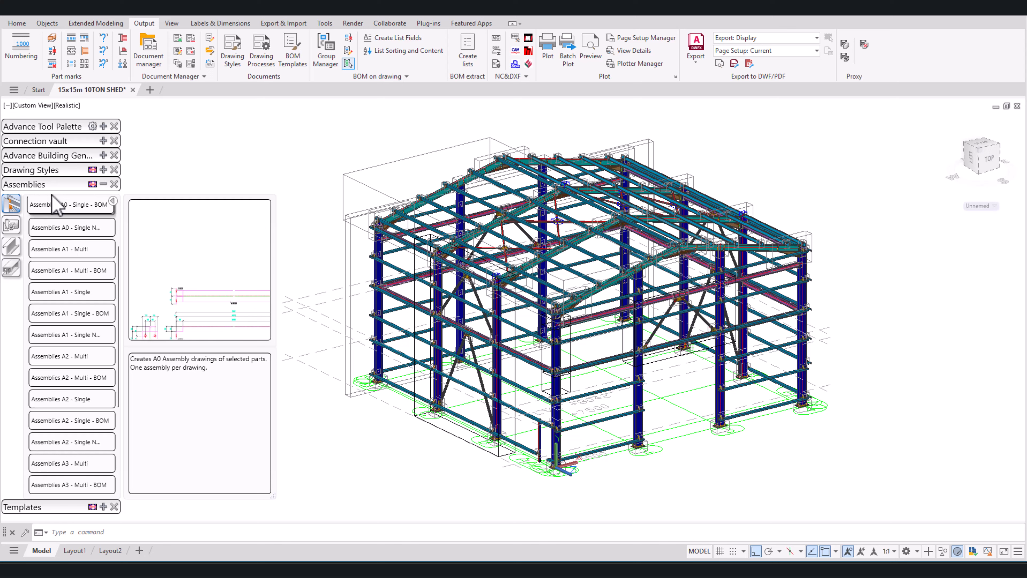
left_click(103, 184)
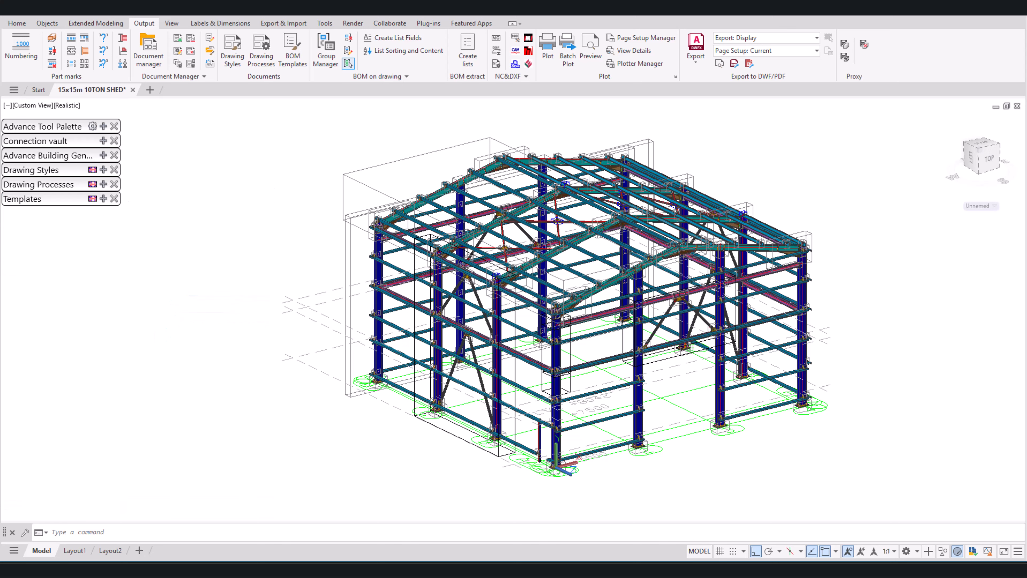
left_click(103, 199)
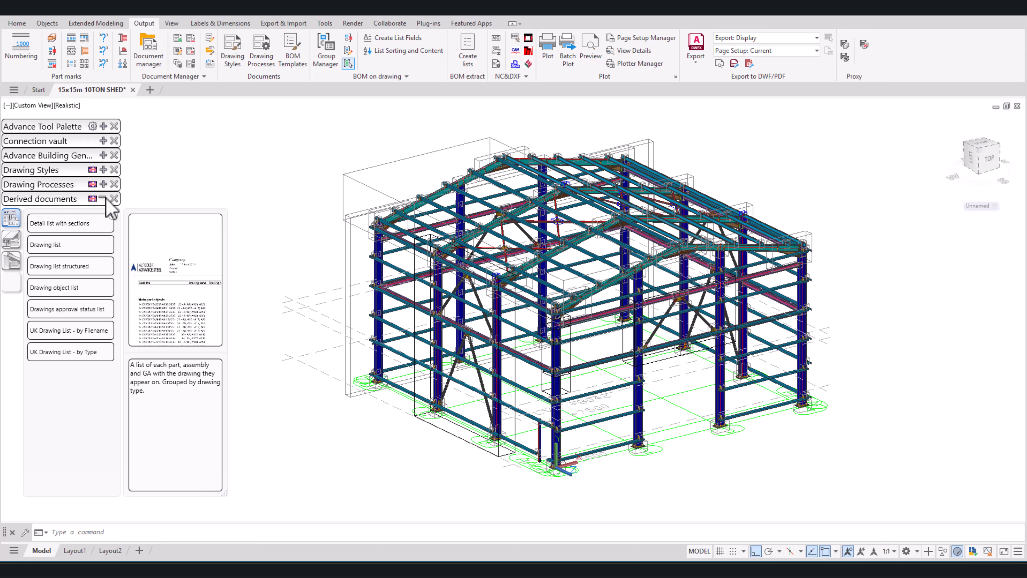
left_click(114, 199)
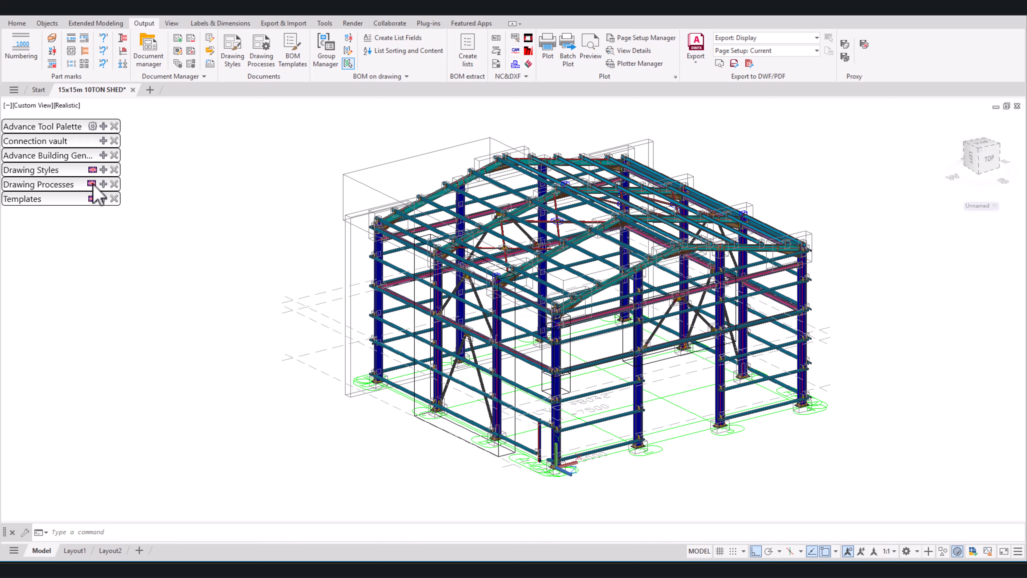
Step: Select the purple side-wall beam between the columns and show only its assembly
scroll(492, 349, "up", 10)
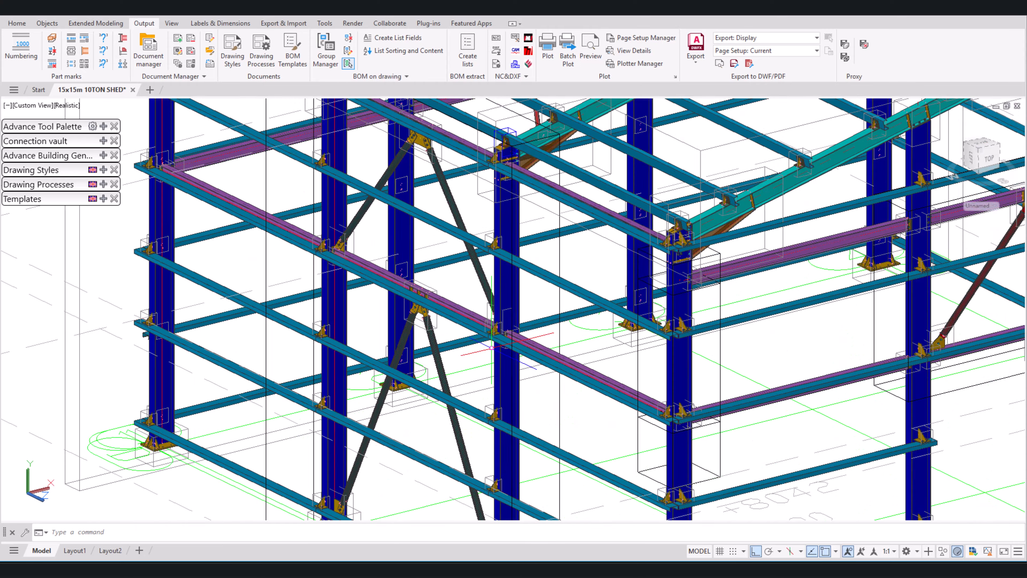
left_click(570, 335)
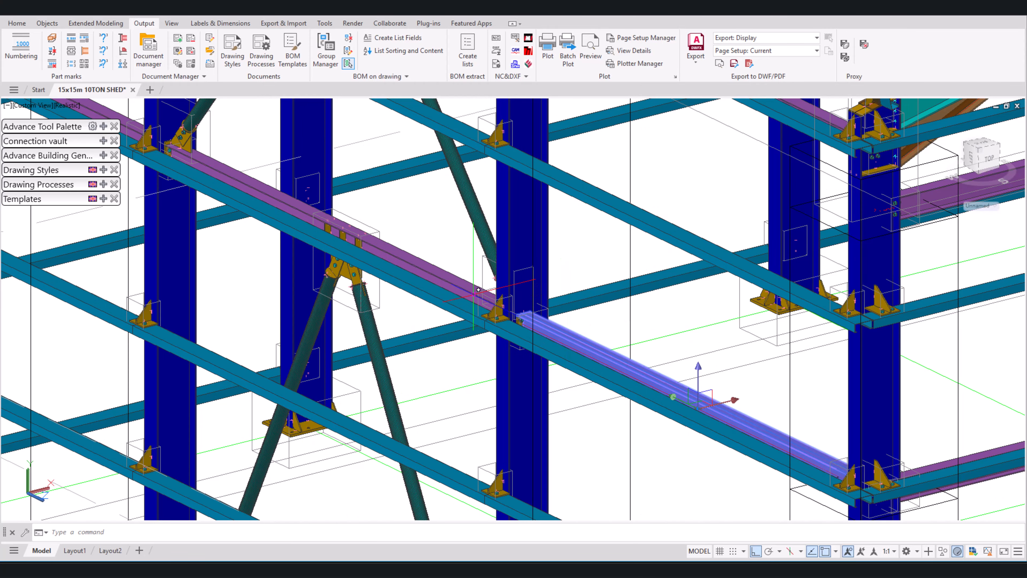
scroll(582, 356, "down", 5)
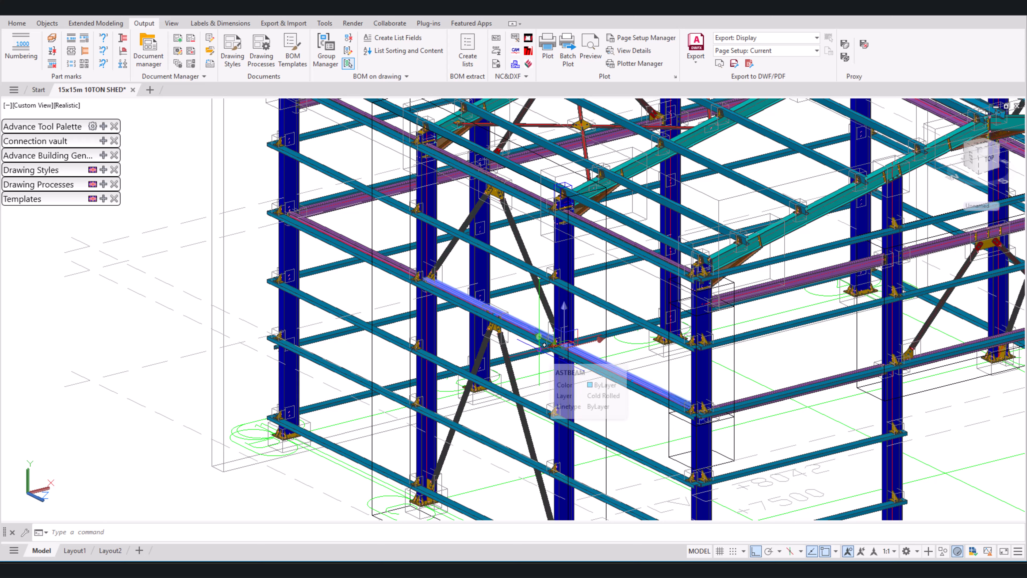
left_click(103, 126)
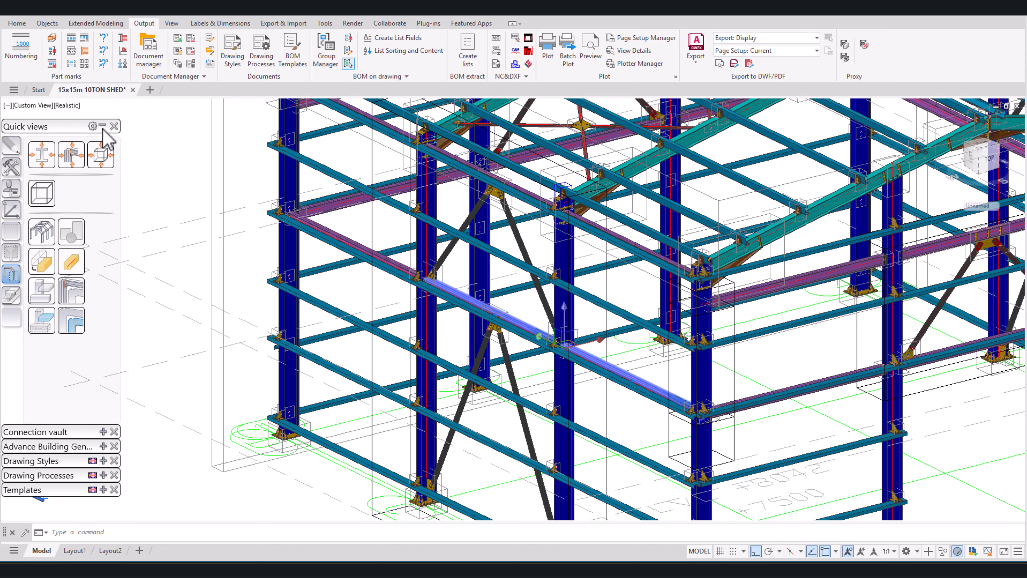
left_click(77, 322)
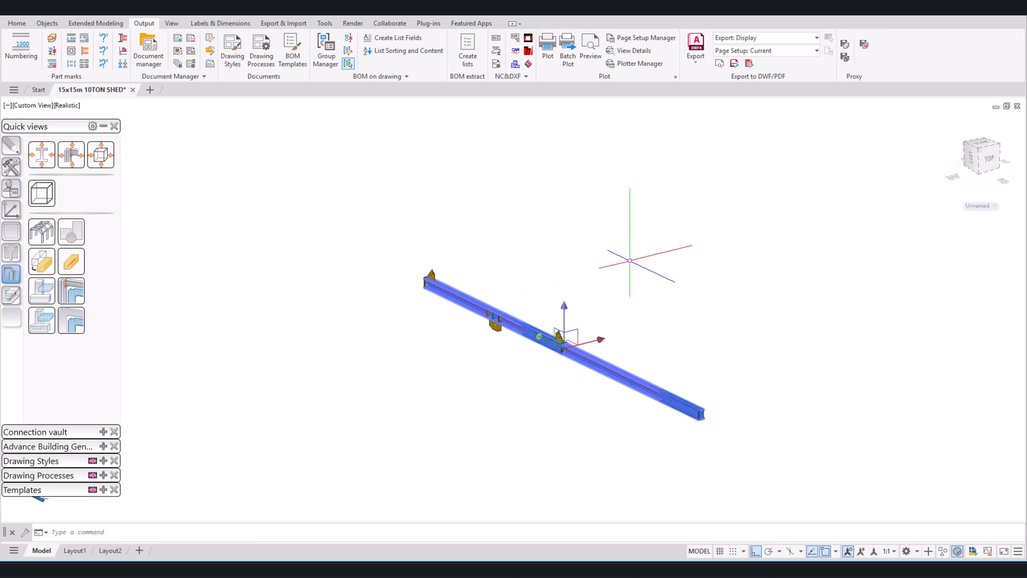
Step: Clear the current selection and reselect the isolated purple beam as the main part in a side view
key("Escape")
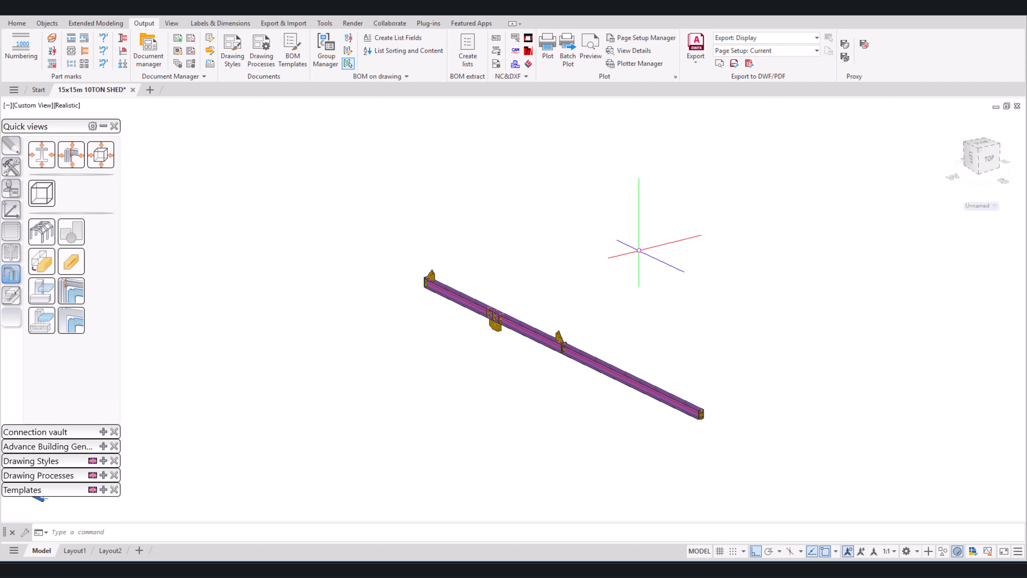
middle_click_drag(700, 262, 804, 245, "shift")
left_click(673, 352)
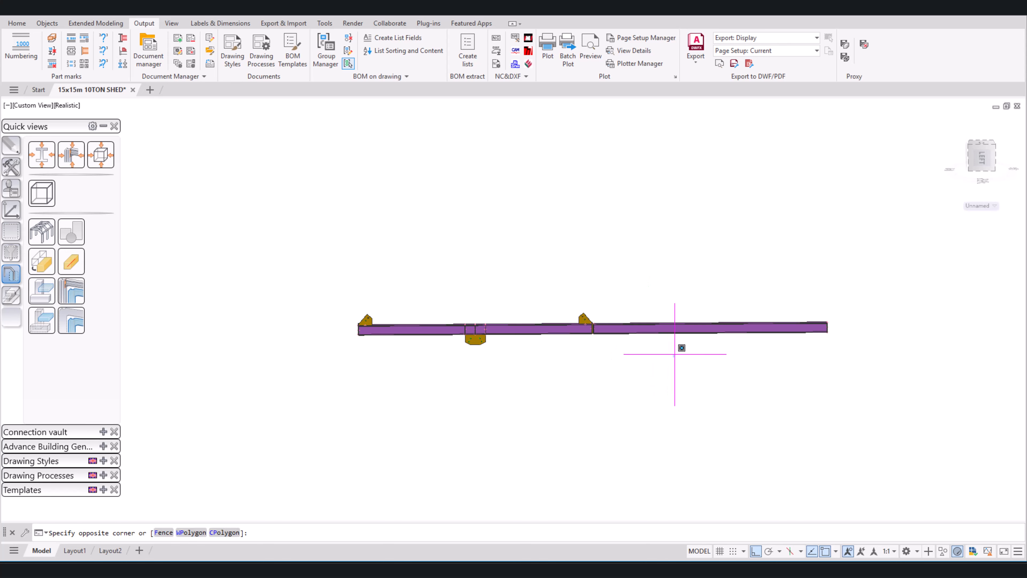
left_click(655, 295)
left_click(539, 328)
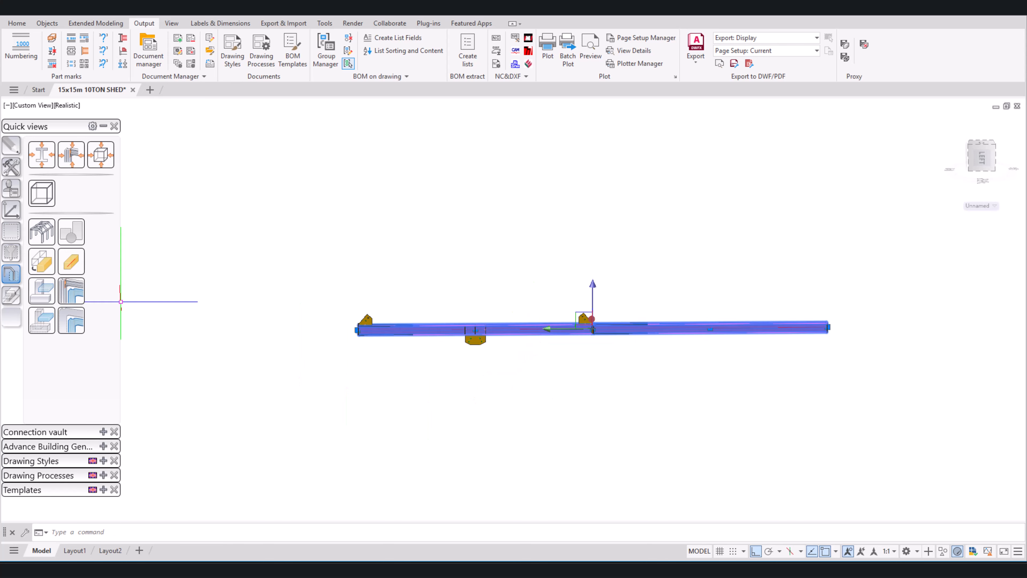
Step: Expand the Assemblies drawing processes and widen the palette so the full process names and descriptions are readable
left_click(103, 126)
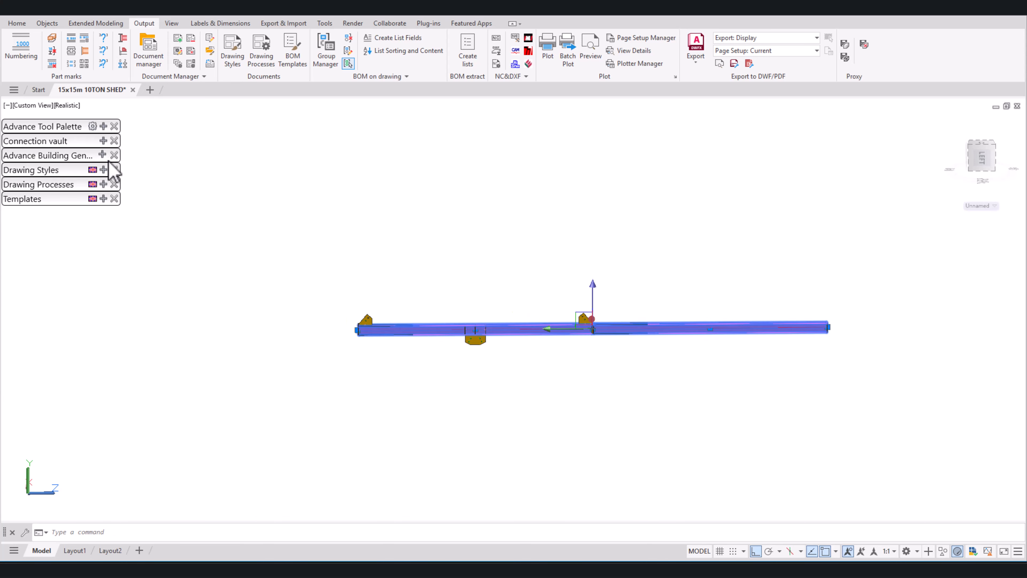
left_click(103, 184)
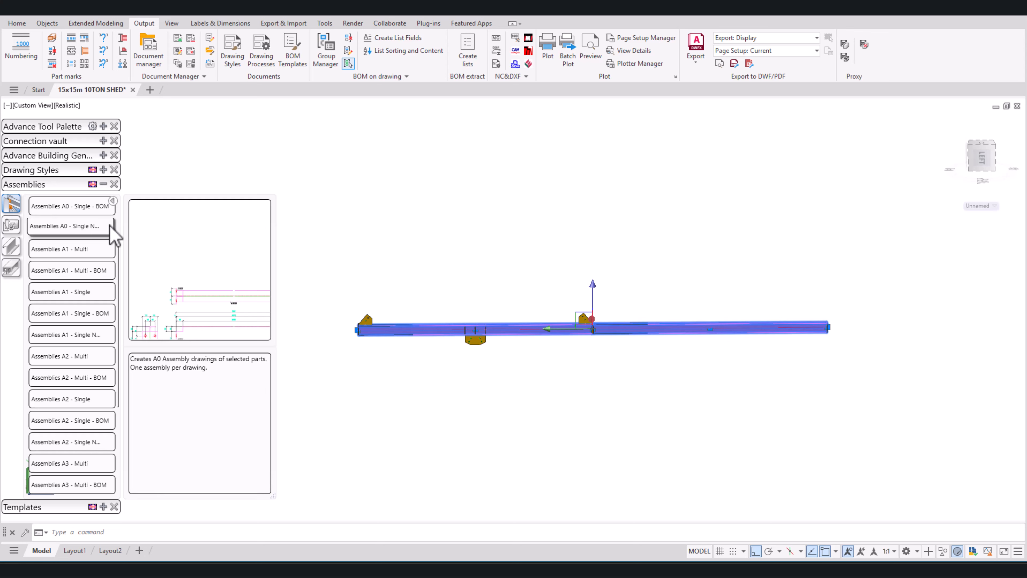
left_click_drag(123, 261, 165, 263)
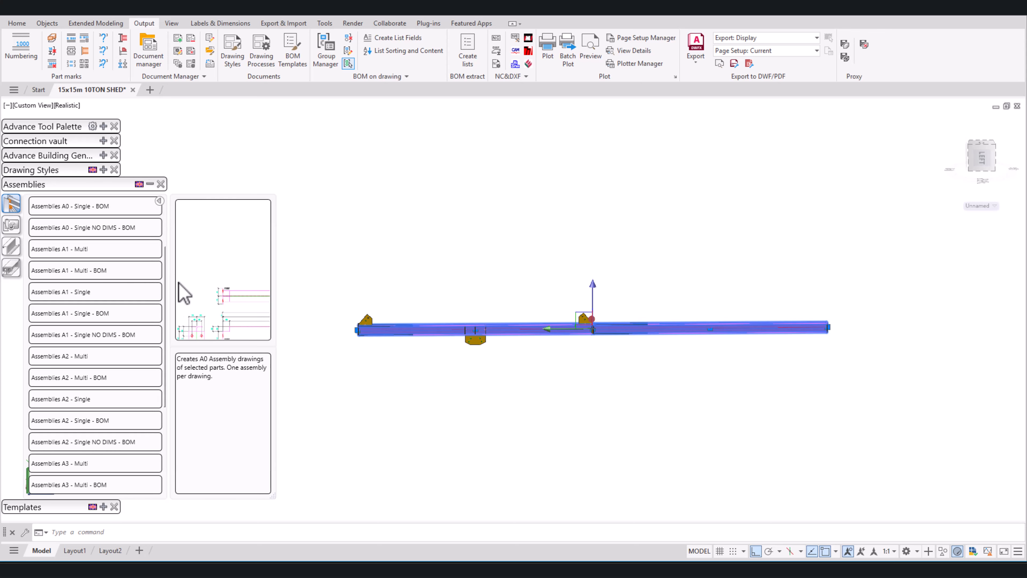
left_click_drag(267, 487, 317, 489)
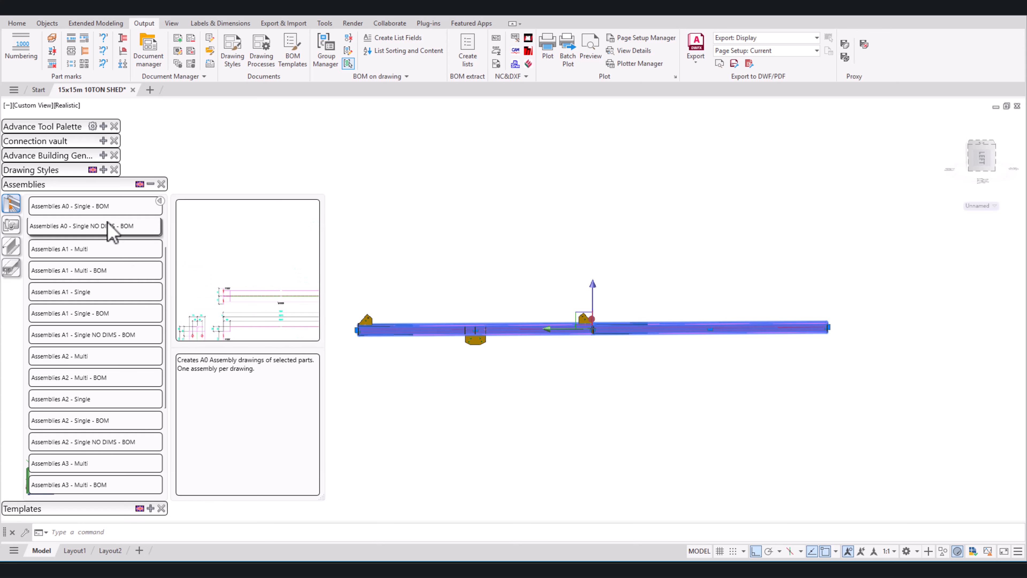
scroll(107, 227, "up", 3)
left_click_drag(38, 203, 80, 213)
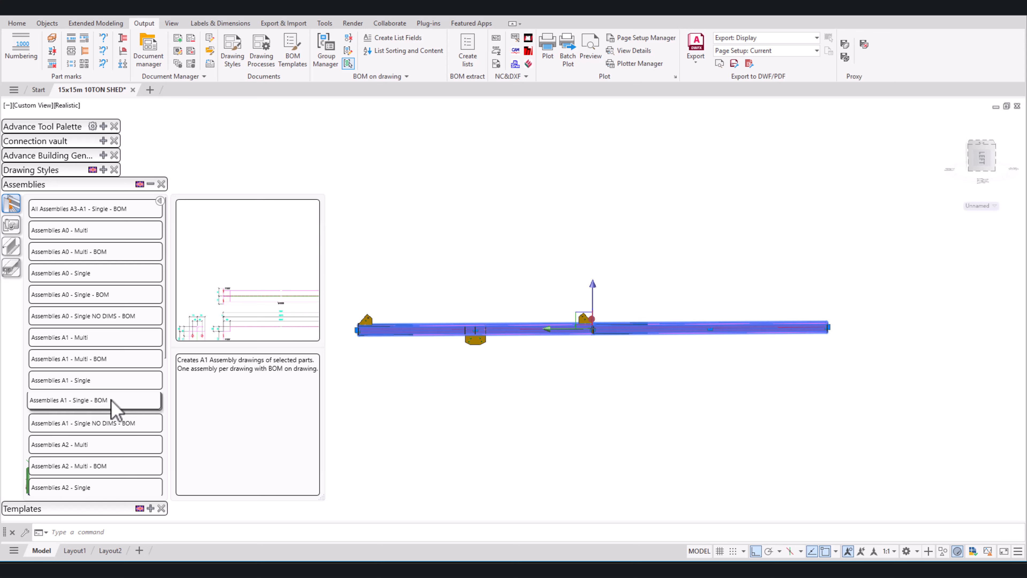
Step: Run the Assemblies A1 - Single - BOM process on the selected main part, arranged by position, ascending, and collapse the process list
left_click(117, 407)
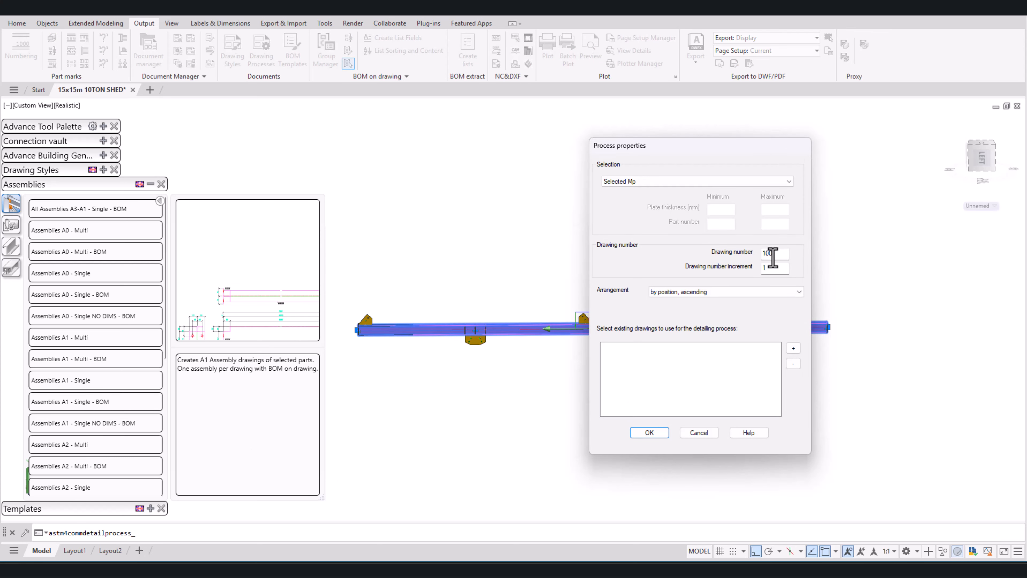
left_click_drag(773, 254, 752, 255)
left_click(654, 432)
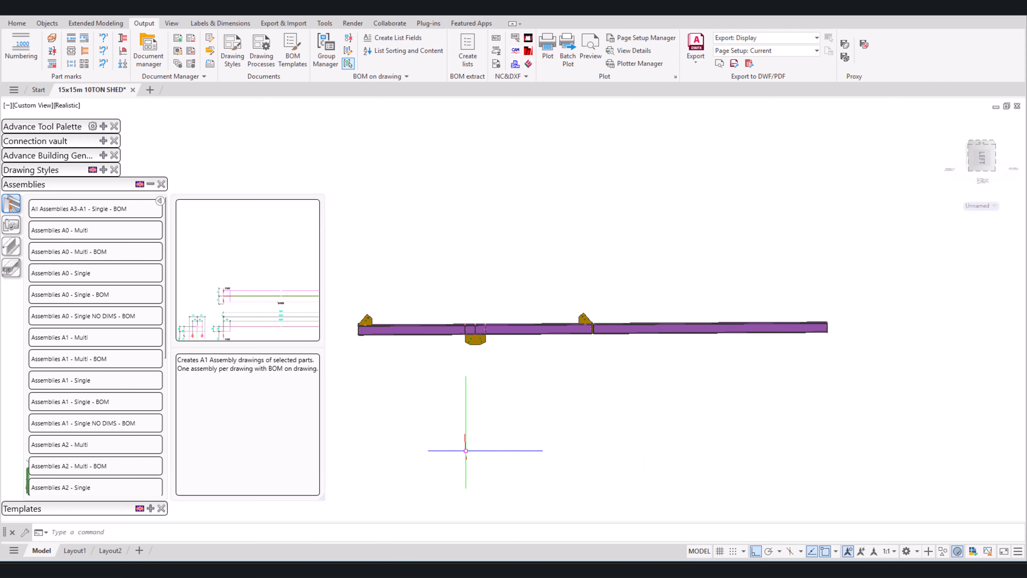
left_click(150, 184)
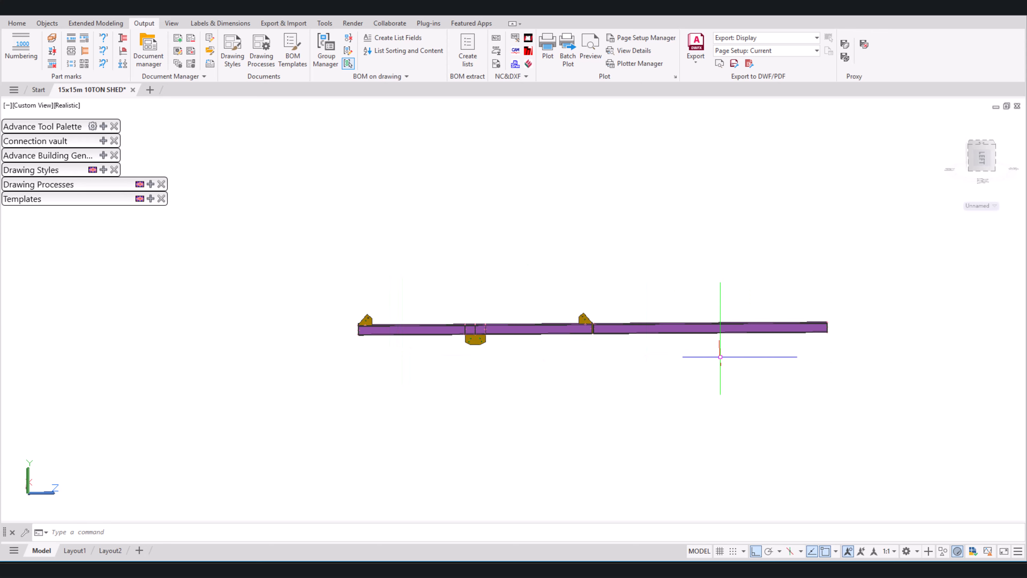
Step: Open the Document Manager and preview the up-to-date detail drawing [A] - A7 (A1) 01.dwg
left_click(149, 61)
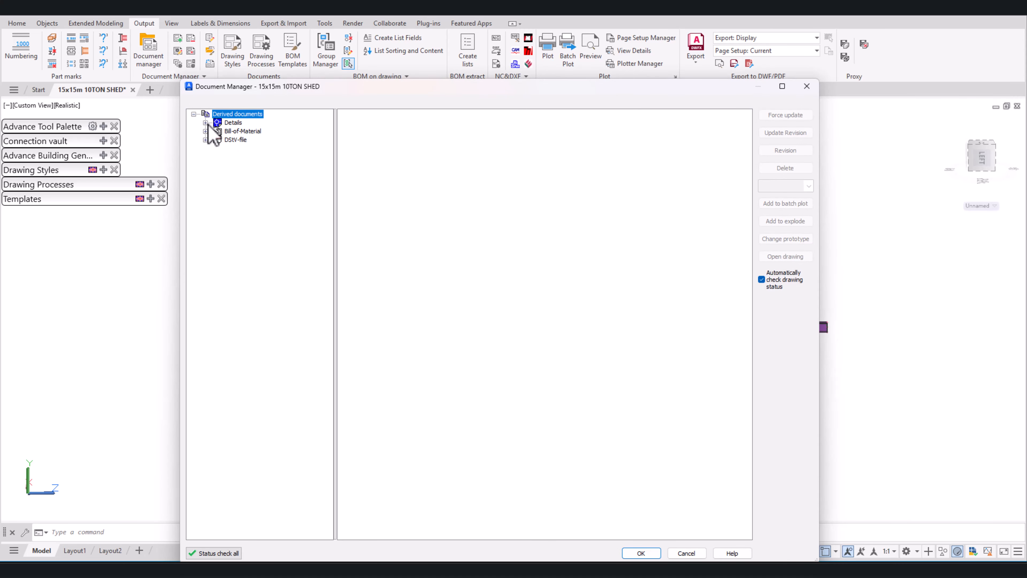
left_click(206, 122)
left_click(217, 131)
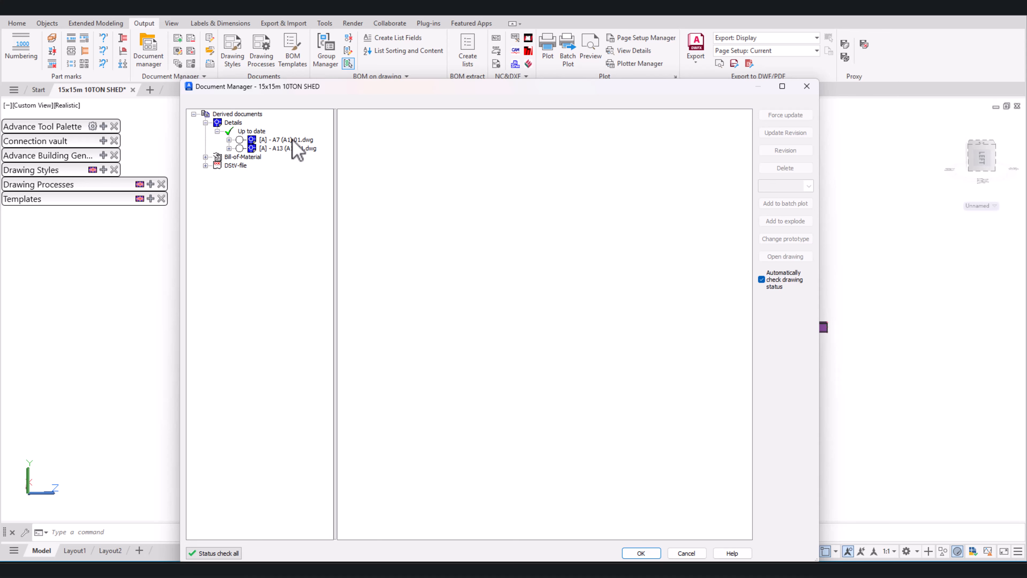
left_click(292, 140)
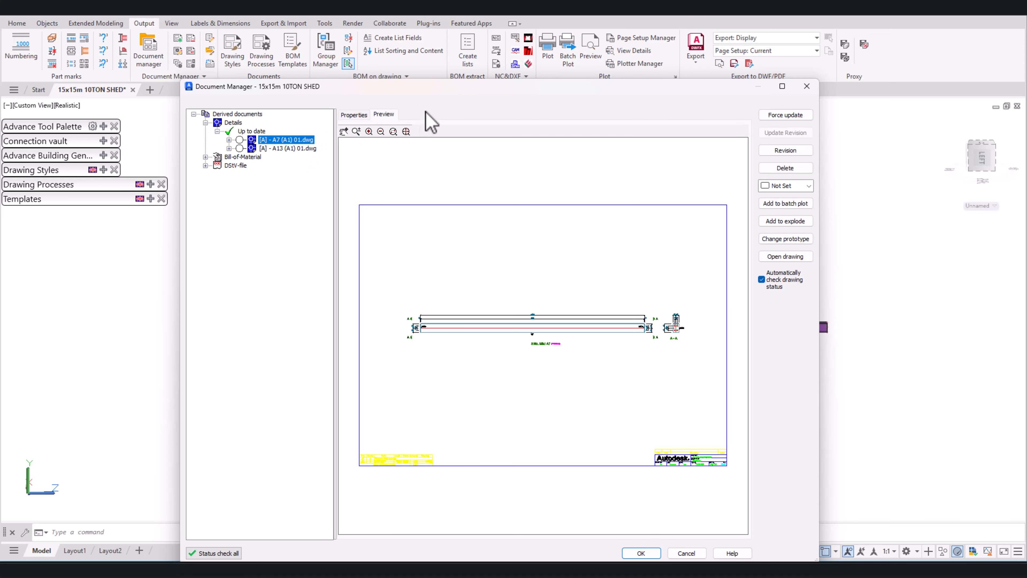
Step: Examine the parts list and title block in the preview of the A7 assembly drawing
scroll(392, 481, "up", 1)
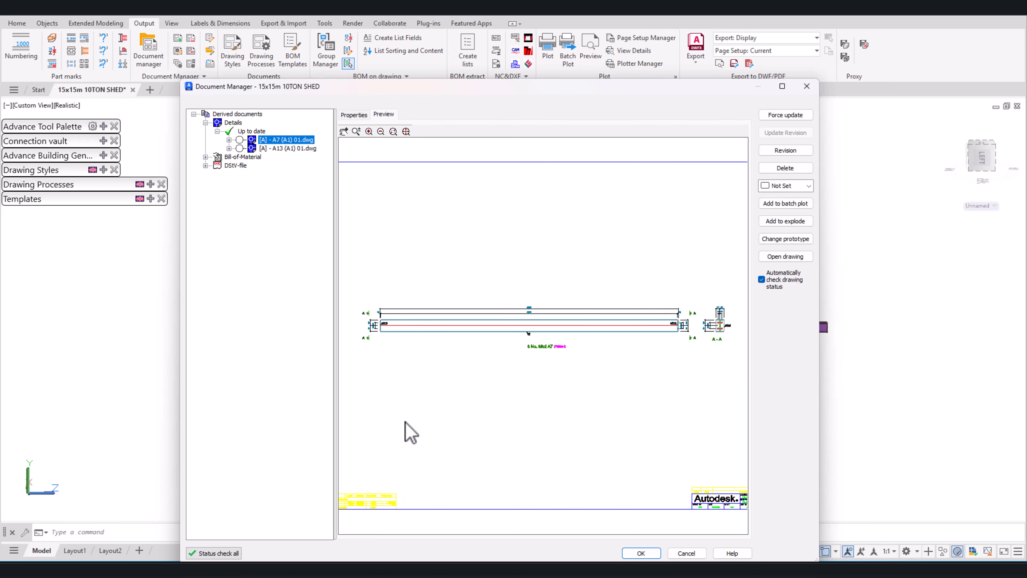
mouse_move(412, 417)
middle_mouse_down()
mouse_move(550, 266)
mouse_move(454, 361)
mouse_move(574, 275)
mouse_move(490, 330)
mouse_move(615, 298)
mouse_move(661, 242)
middle_mouse_up()
scroll(451, 381, "up", 5)
scroll(452, 381, "up", 2)
middle_click_drag(452, 381, 622, 315)
scroll(610, 324, "up", 1)
scroll(295, 372, "down", 8)
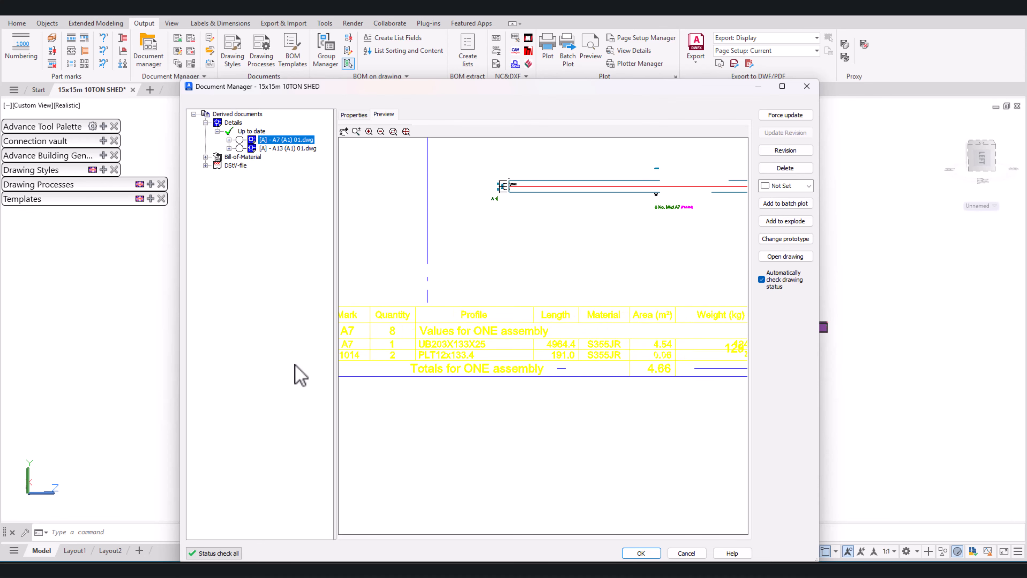
middle_click_drag(608, 353, 284, 387)
middle_click_drag(621, 379, 388, 400)
scroll(488, 387, "up", 6)
middle_click_drag(468, 384, 592, 360)
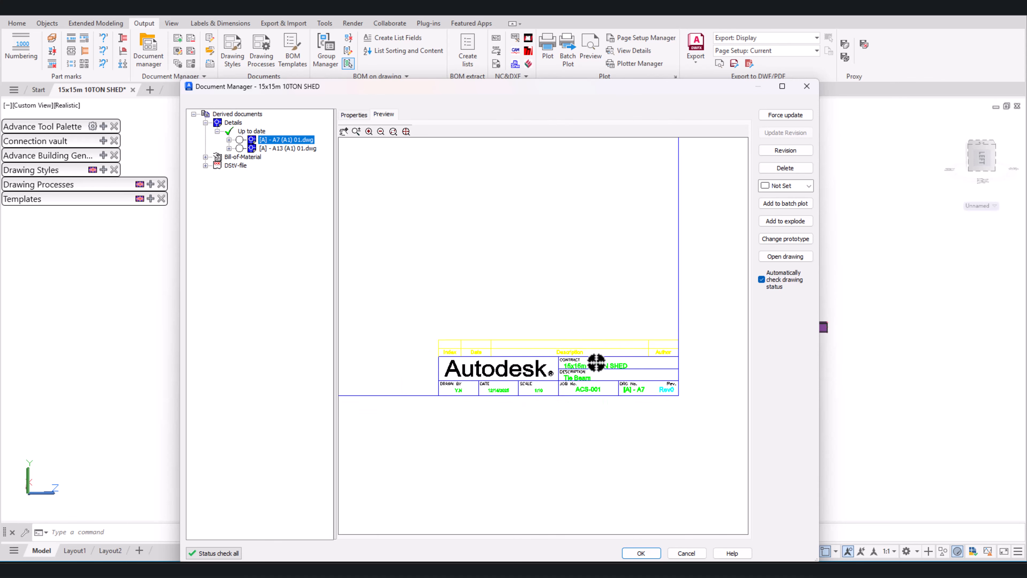
scroll(596, 362, "up", 2)
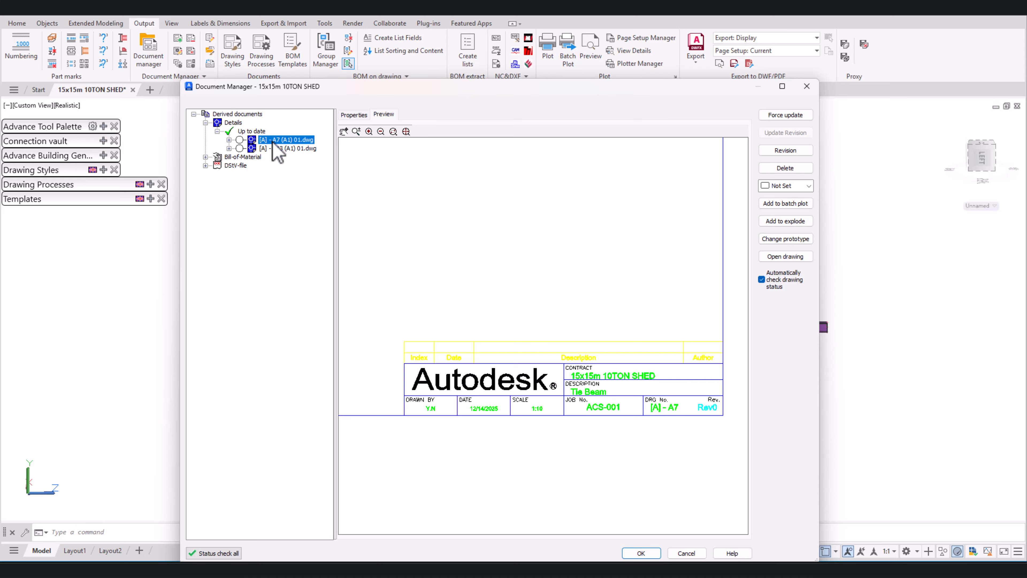
Step: Look through the prototype templates available for the A7 and A13 drawings and leave without changing the prototype
left_click(288, 148)
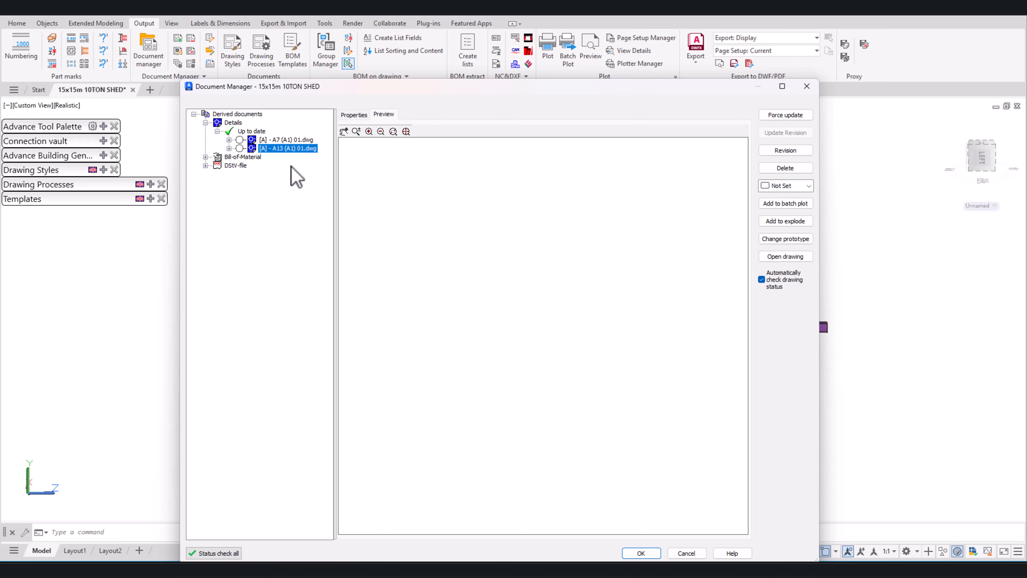
left_click(292, 140, "shift")
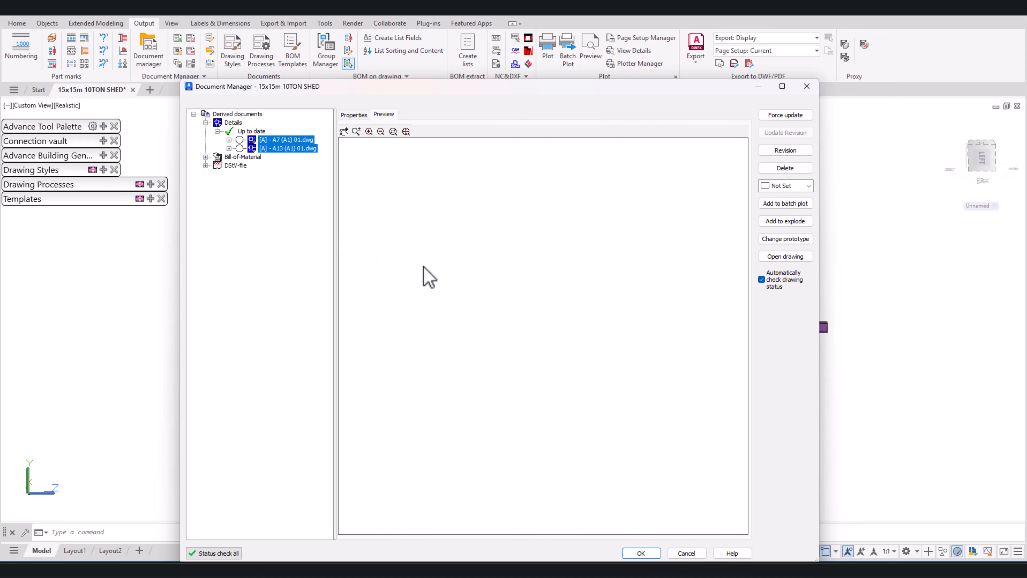
left_click(788, 240)
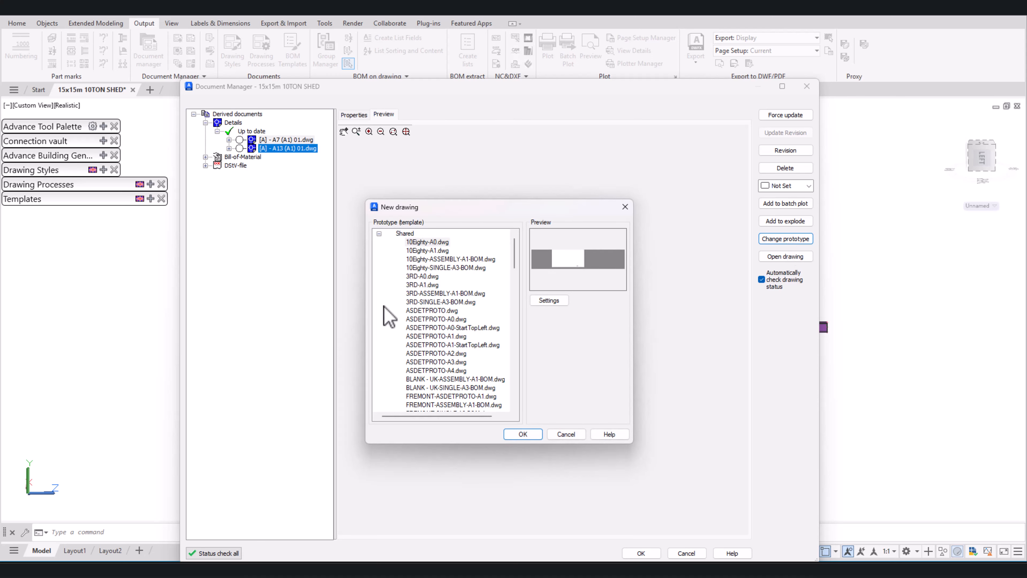
scroll(440, 275, "down", 7)
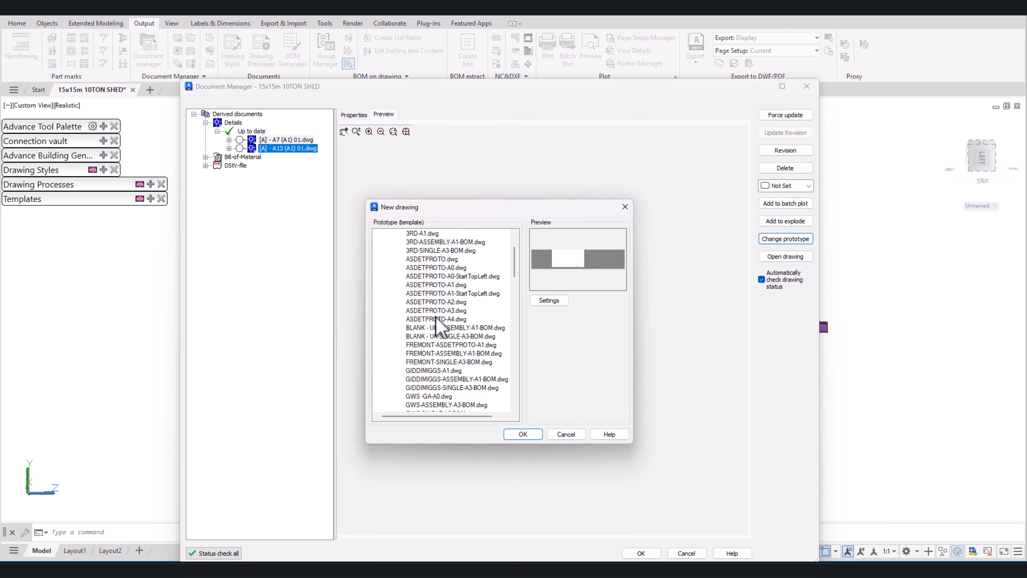
scroll(440, 342, "down", 7)
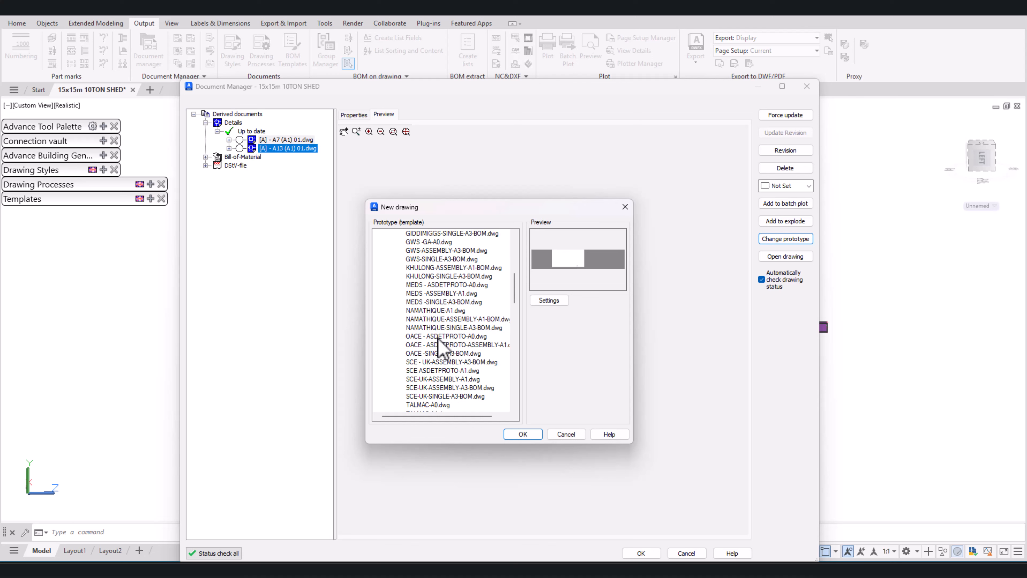
scroll(439, 342, "down", 8)
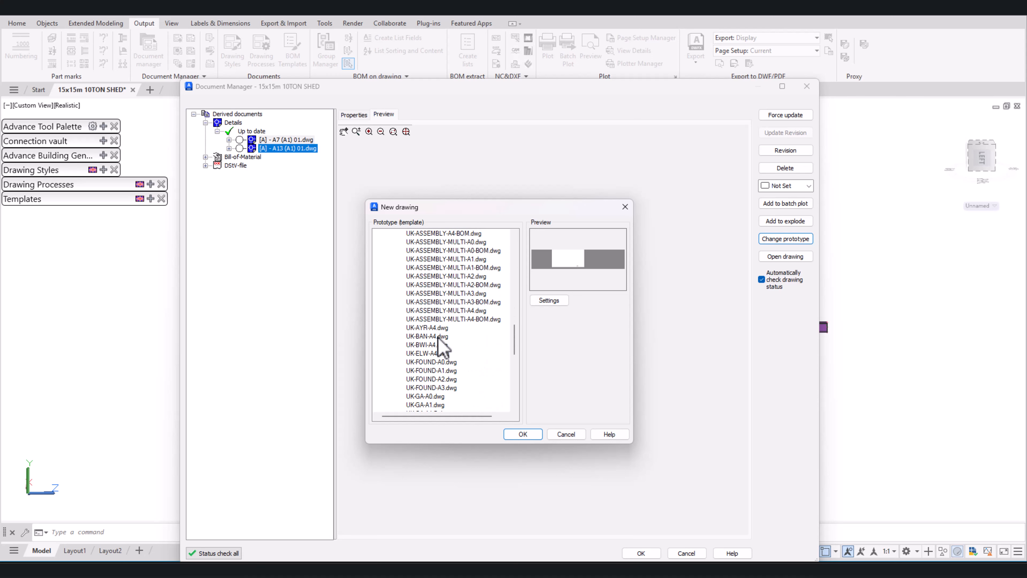
scroll(420, 364, "down", 3)
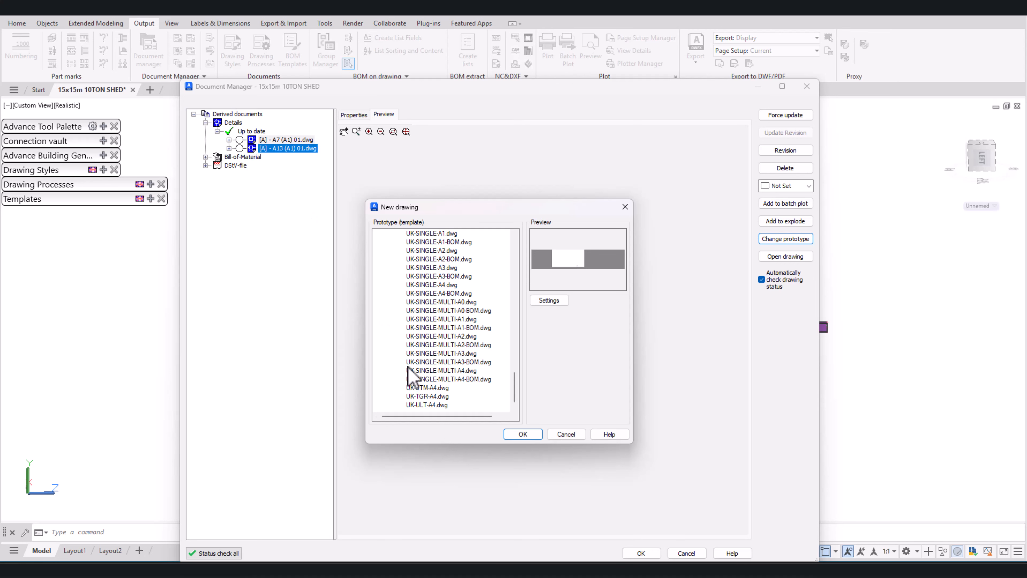
left_click(572, 436)
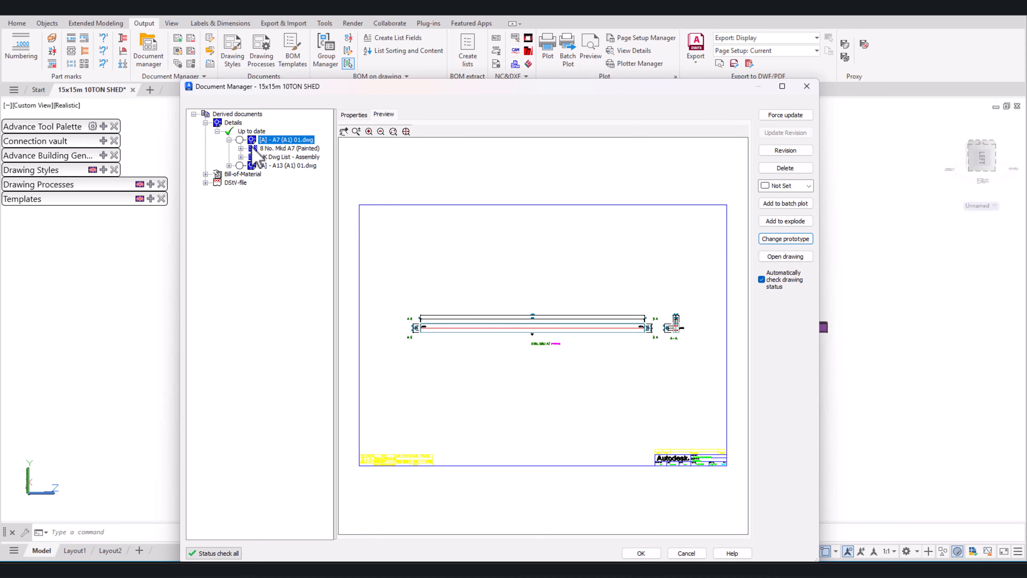
Step: Open the detail drawing [A] - A13 (A1) 01.dwg for editing and close the Document Manager
left_click(284, 167)
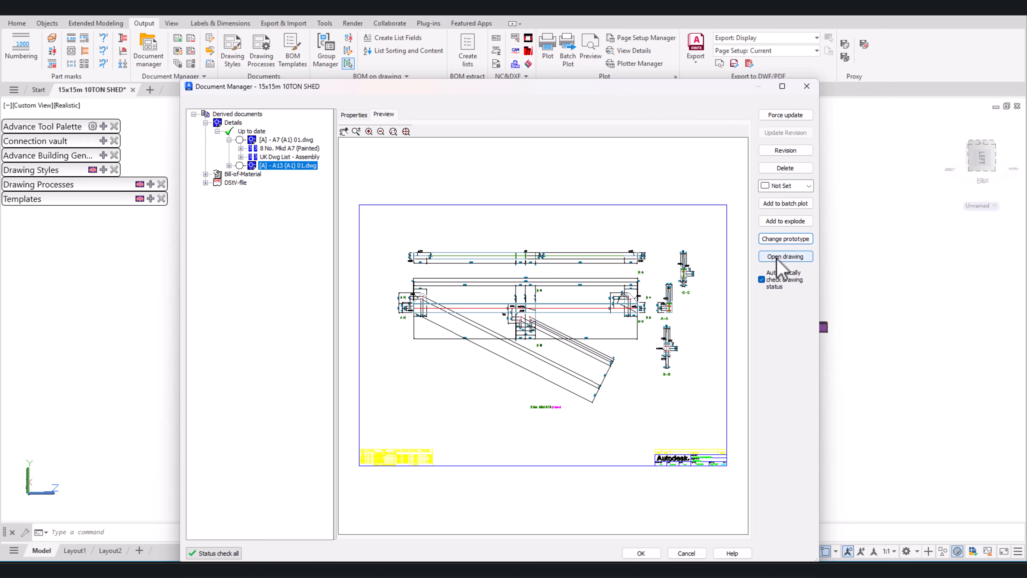
left_click(786, 257)
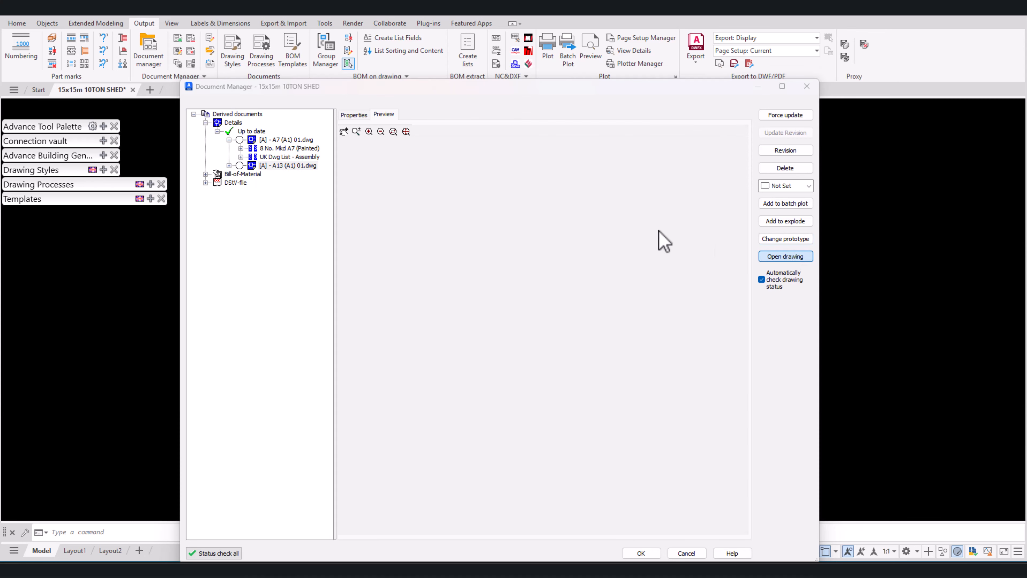
left_click(806, 87)
Step: Select the vertical dimension beside the A-A end plate of beam A13 and all similar dimensions on the sheet
middle_click_drag(479, 212, 504, 219)
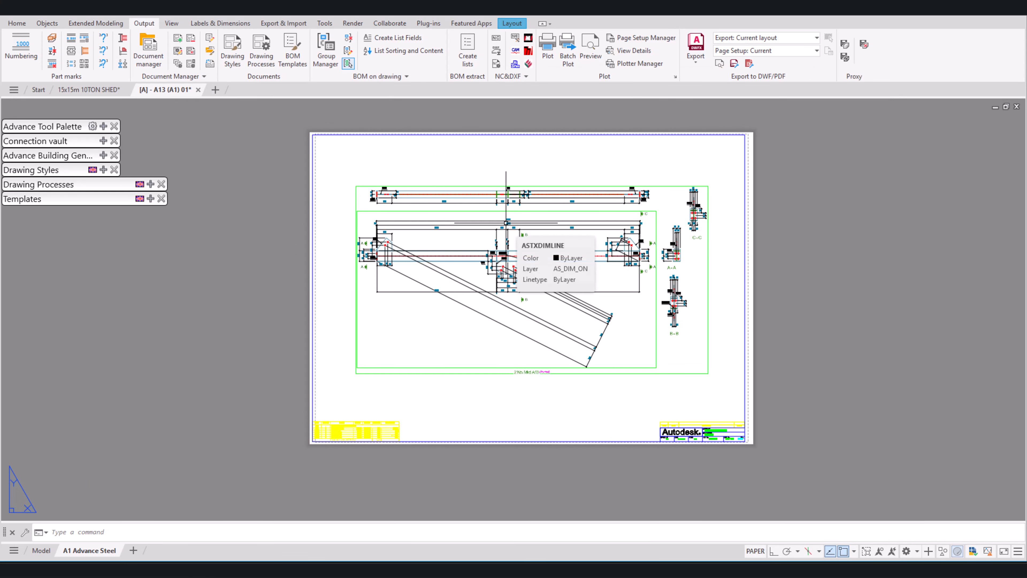
scroll(515, 223, "up", 2)
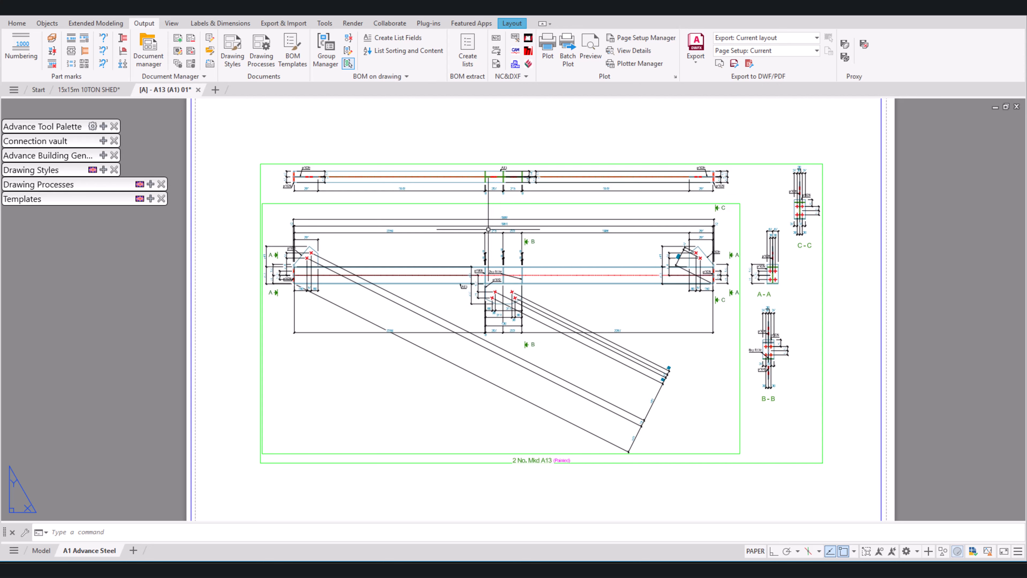
scroll(521, 247, "up", 8)
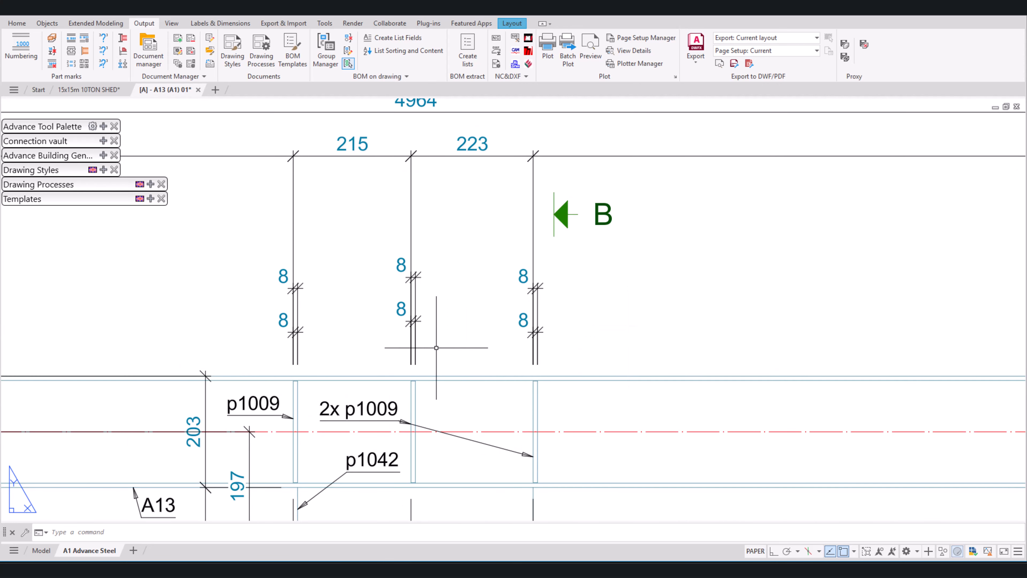
scroll(568, 298, "down", 8)
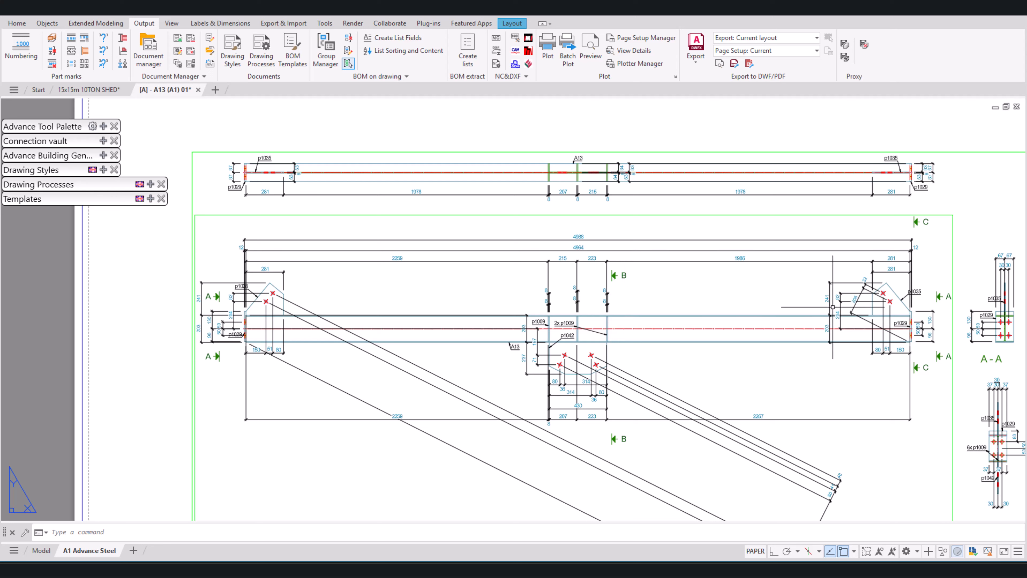
left_click(838, 308)
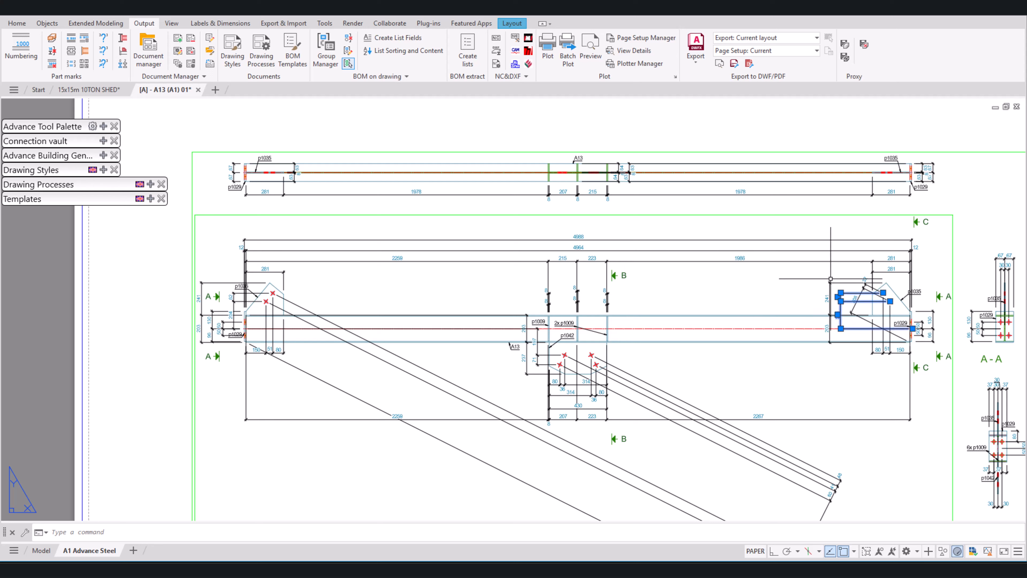
right_click(785, 287)
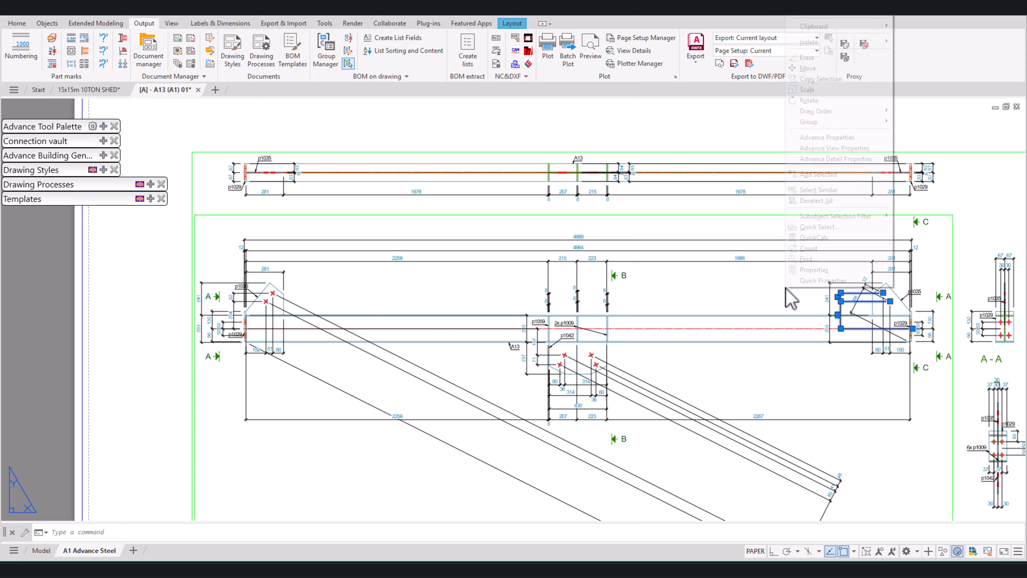
left_click(840, 190)
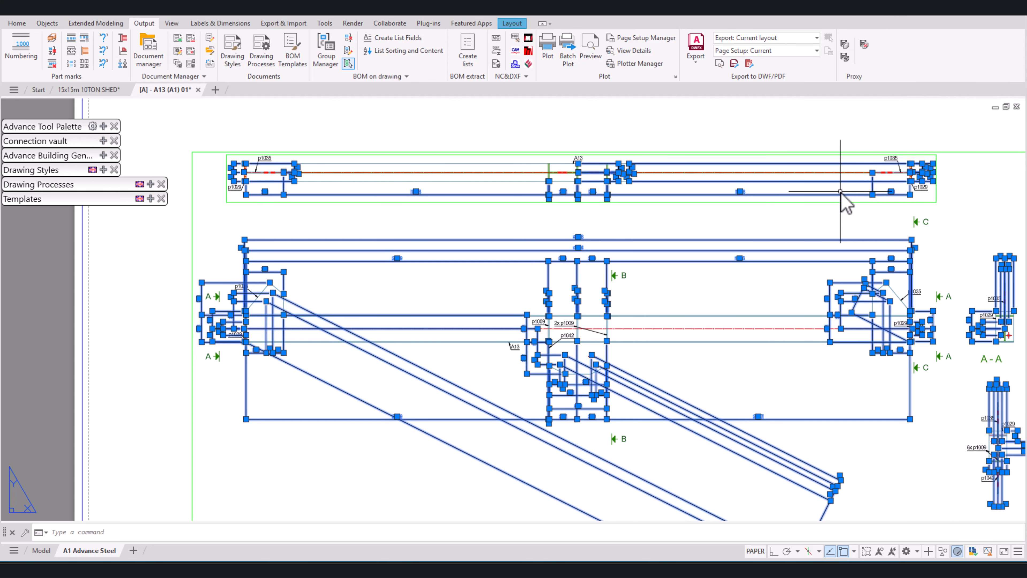
Step: Delete all the selected dimensions from the A13 drawing sheet
key("Delete")
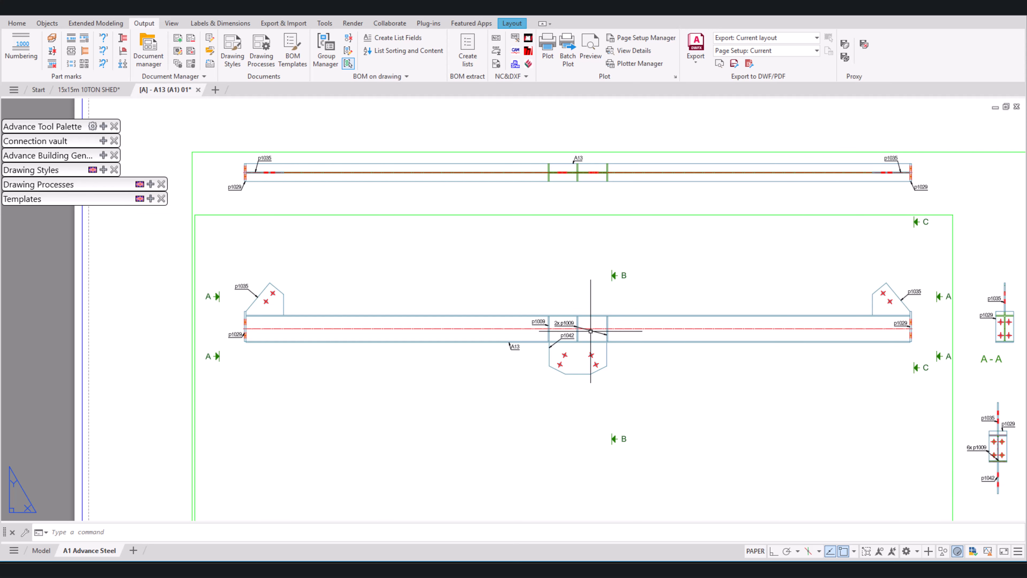
Step: Move the p1042 label out of the beam to a clear spot below the beam, beside the central gusset plate
scroll(570, 331, "up", 6)
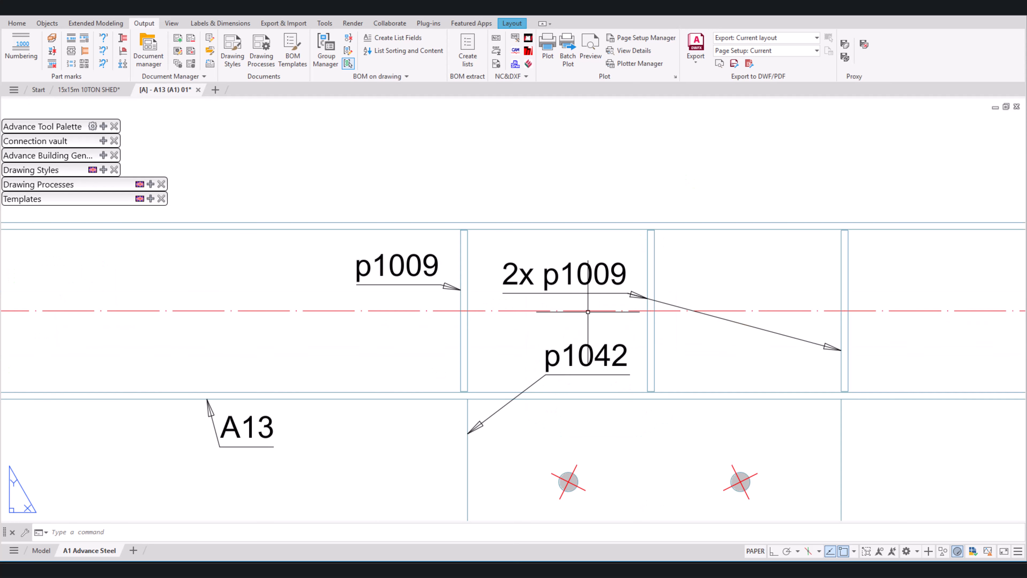
scroll(591, 351, "down", 4)
scroll(589, 338, "up", 4)
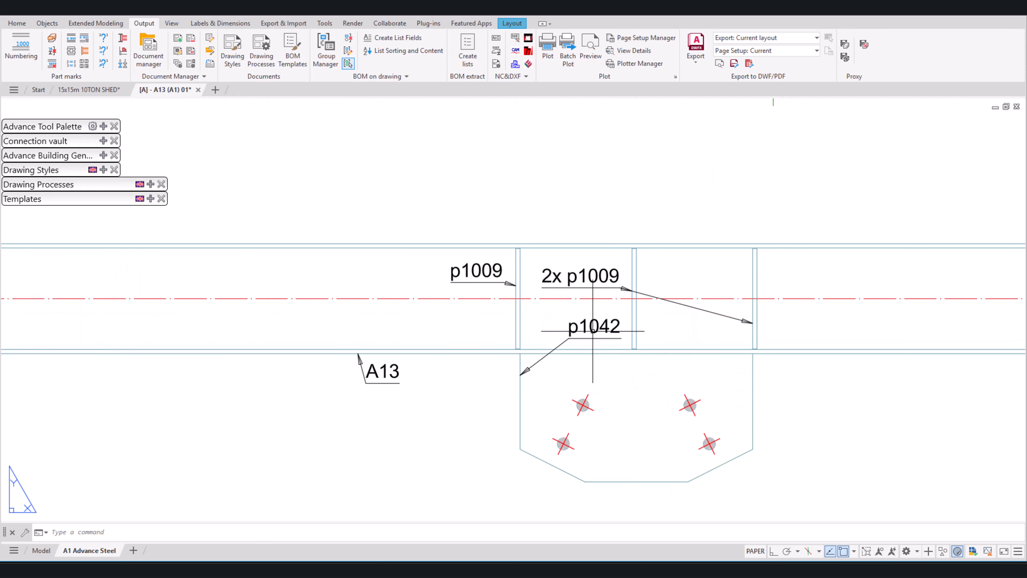
left_click(568, 332)
left_click(569, 332)
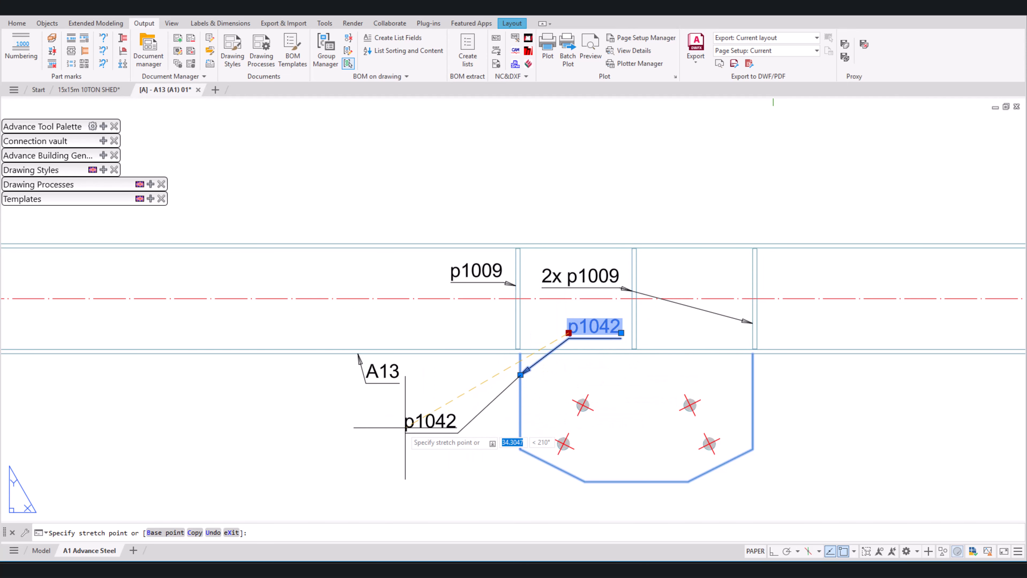
left_click(327, 443)
Step: Move the 2x p1009 and single p1009 stiffener labels out of the beam to clear space above its top flange
left_click(546, 275)
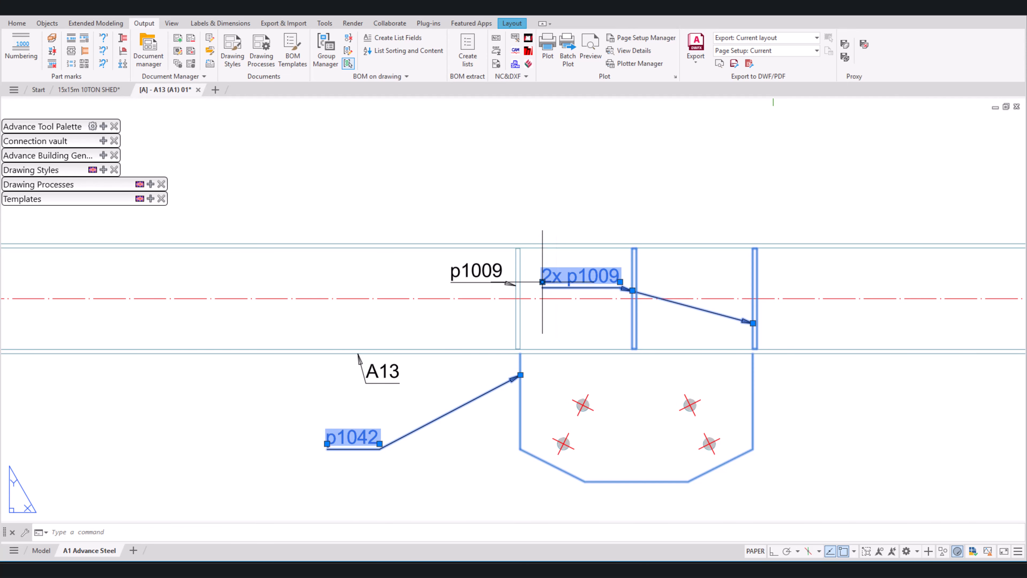
left_click(542, 282)
left_click(812, 206)
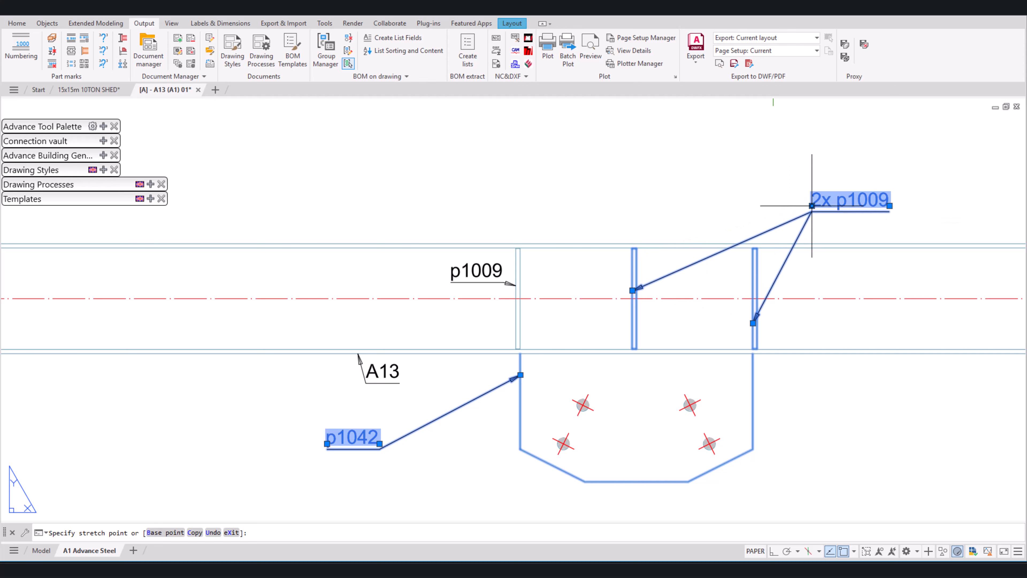
left_click(454, 279)
left_click(451, 277)
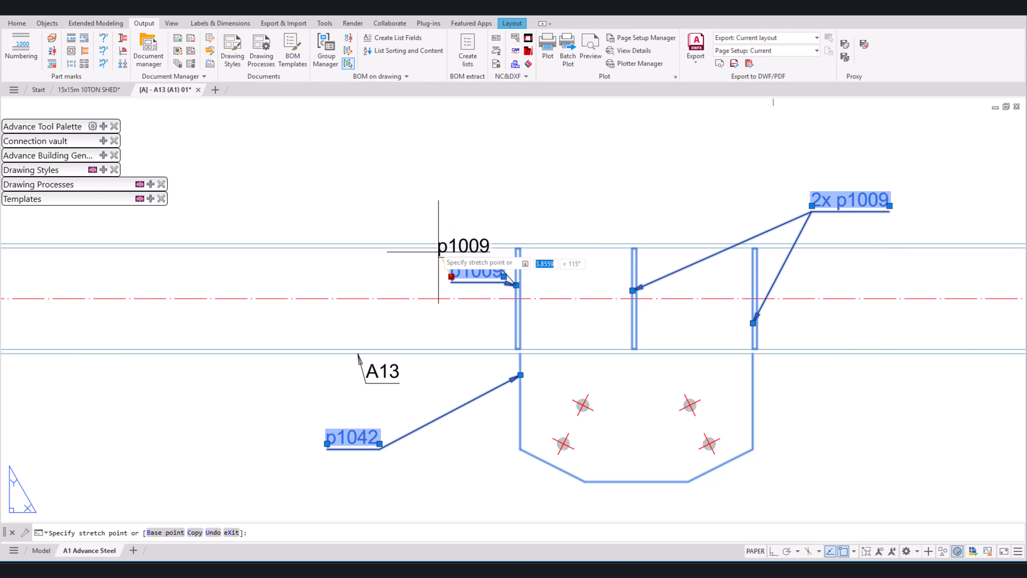
left_click(399, 209)
Step: Move the p1029 label at the beam's right end below the beam and shift its leader arrow to the end plate's lower corner
scroll(444, 276, "down", 3)
middle_click_drag(573, 334, 599, 395)
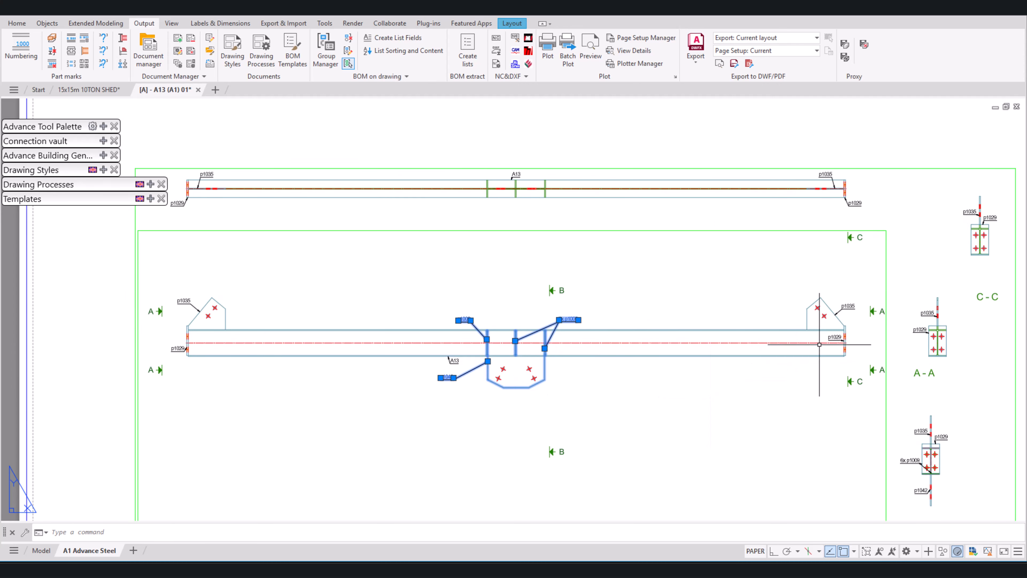
scroll(834, 334, "up", 5)
left_click(833, 331)
left_click(834, 336)
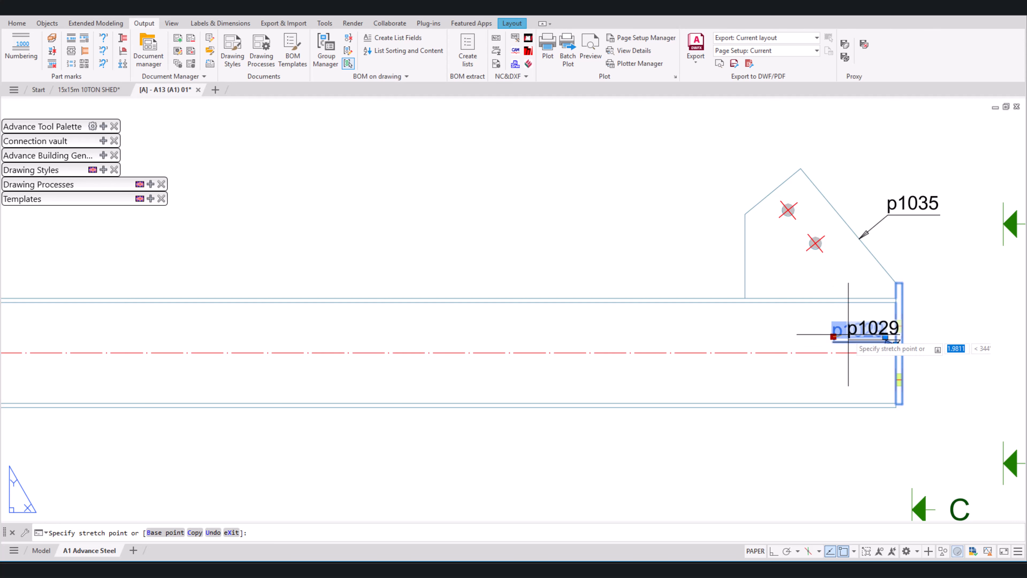
scroll(878, 312, "down", 2)
left_click(845, 397)
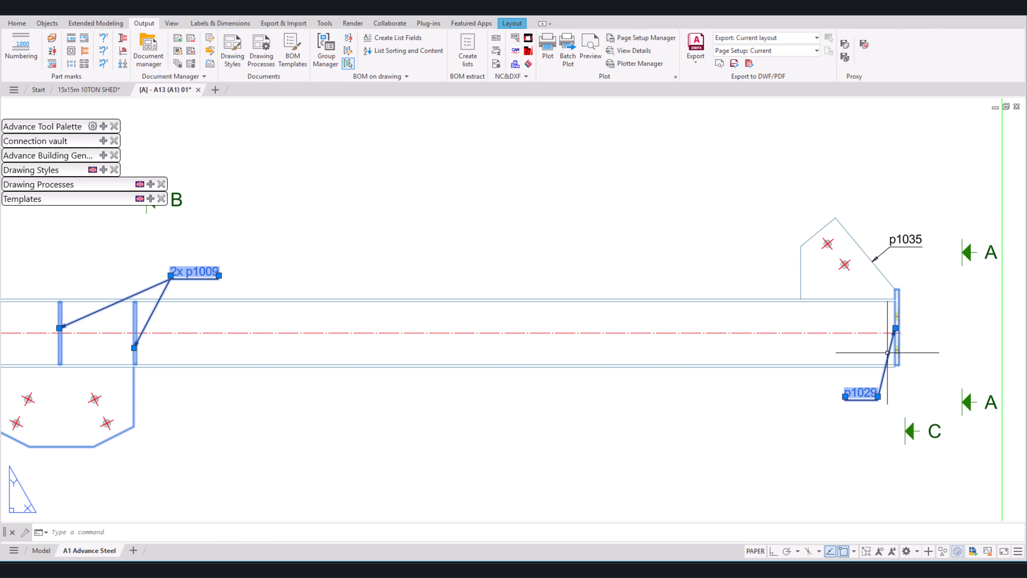
left_click(896, 327)
left_click(895, 366)
Step: Set the A13 detail's scale to 1:5, check its clipping settings, and apply the change to the drawing
scroll(728, 421, "down", 7)
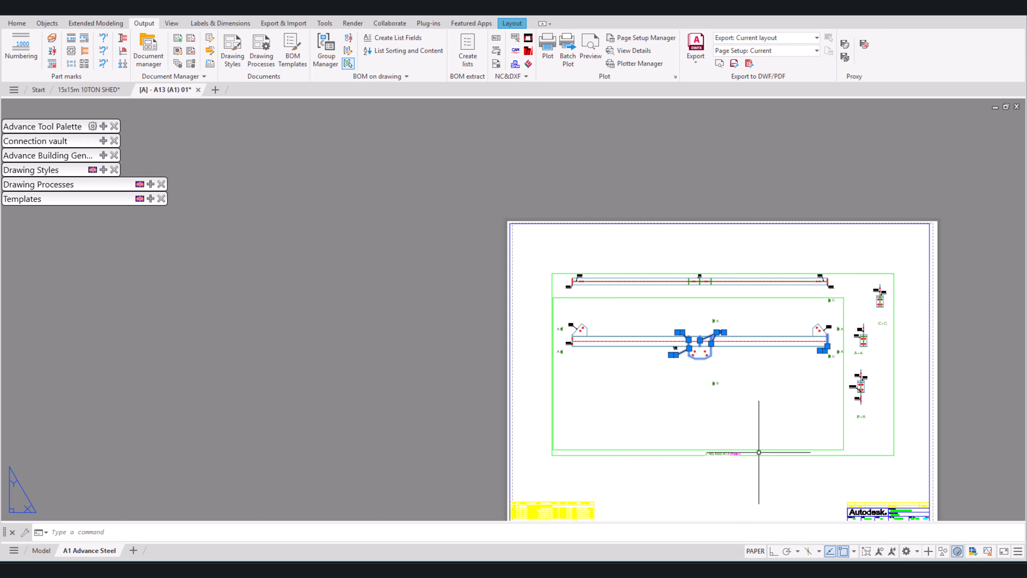
middle_click_drag(691, 361, 687, 321)
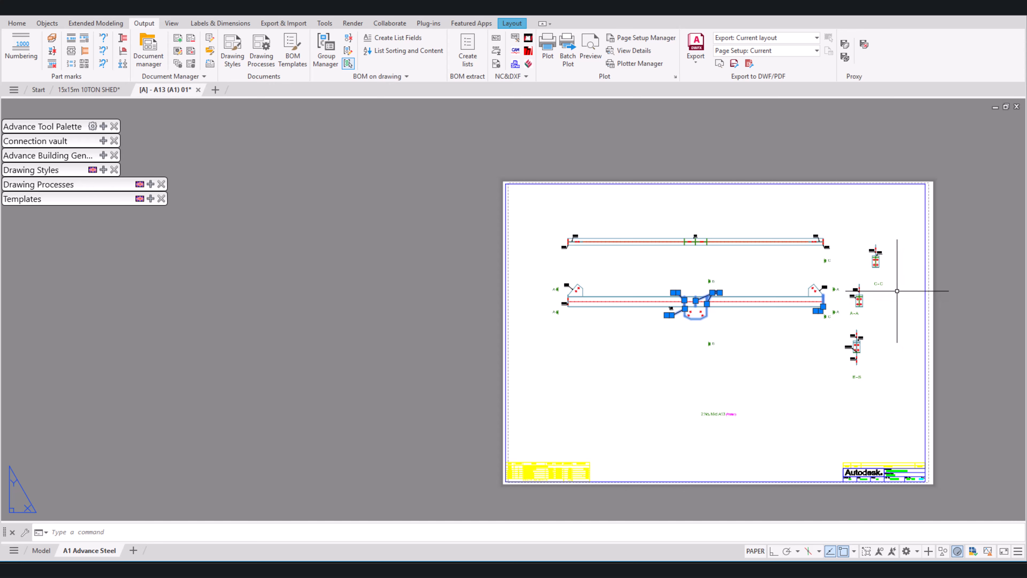
scroll(897, 292, "up", 2)
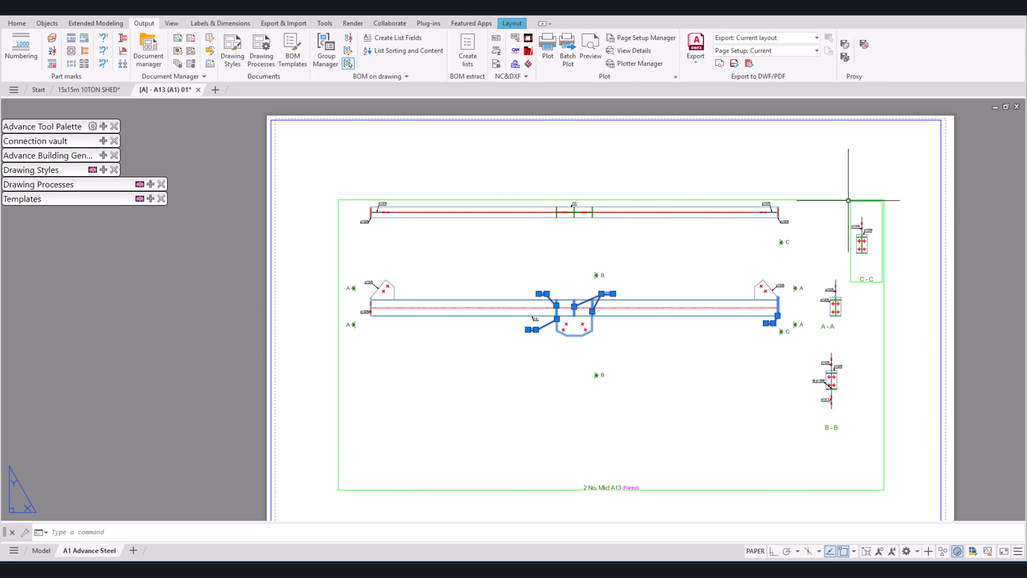
left_click(843, 199)
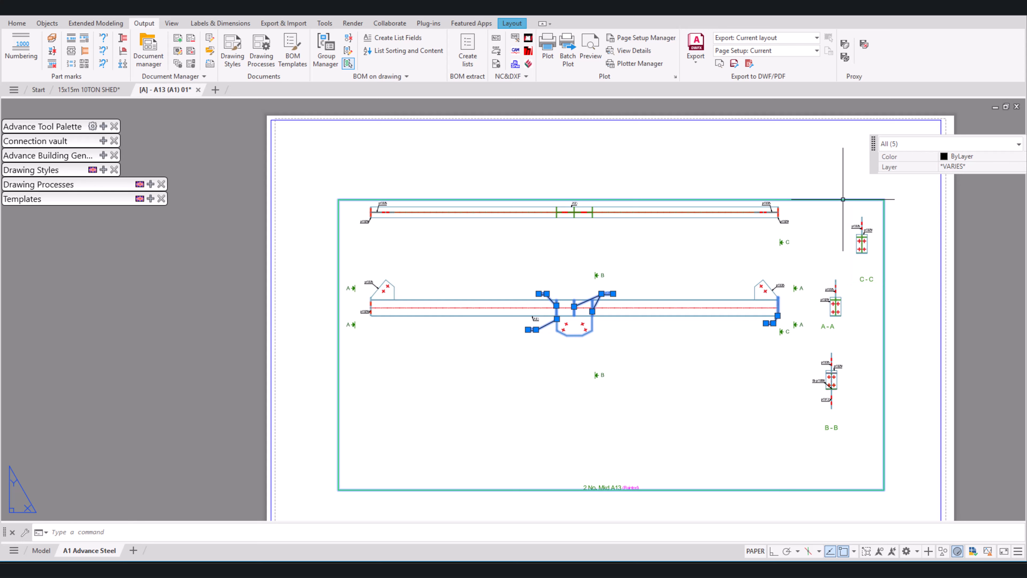
double_click(843, 199)
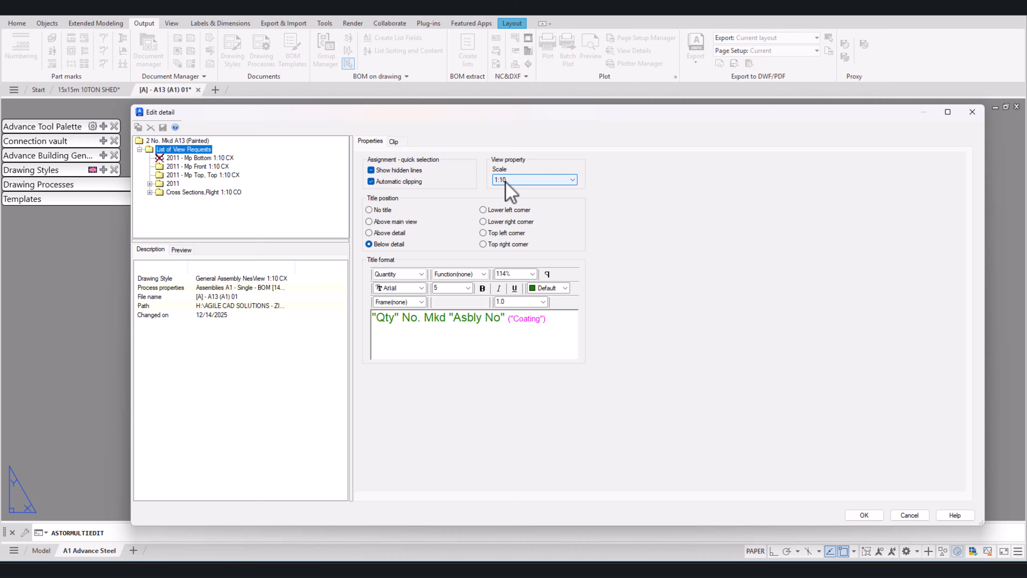
left_click(522, 183)
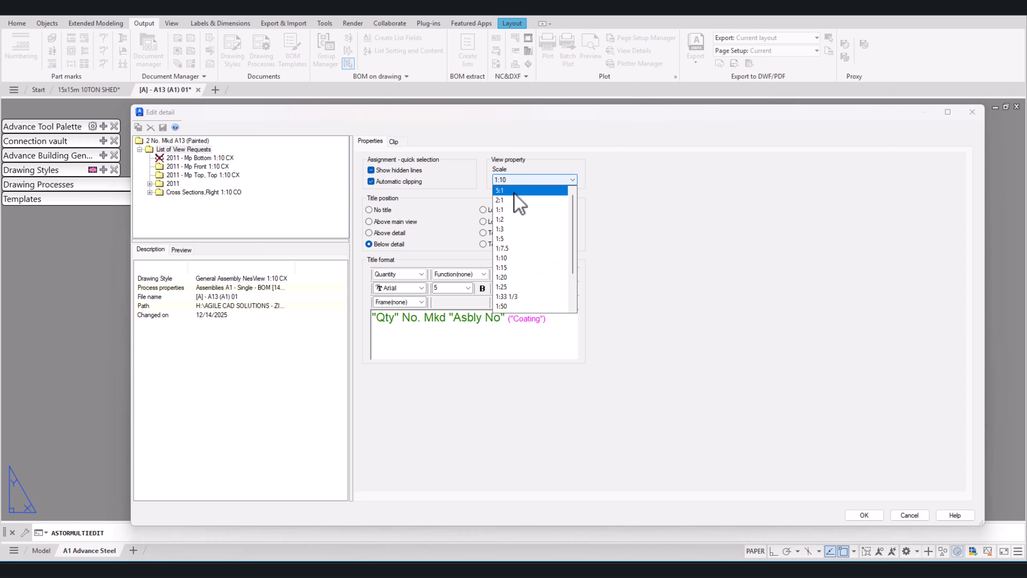
left_click(511, 237)
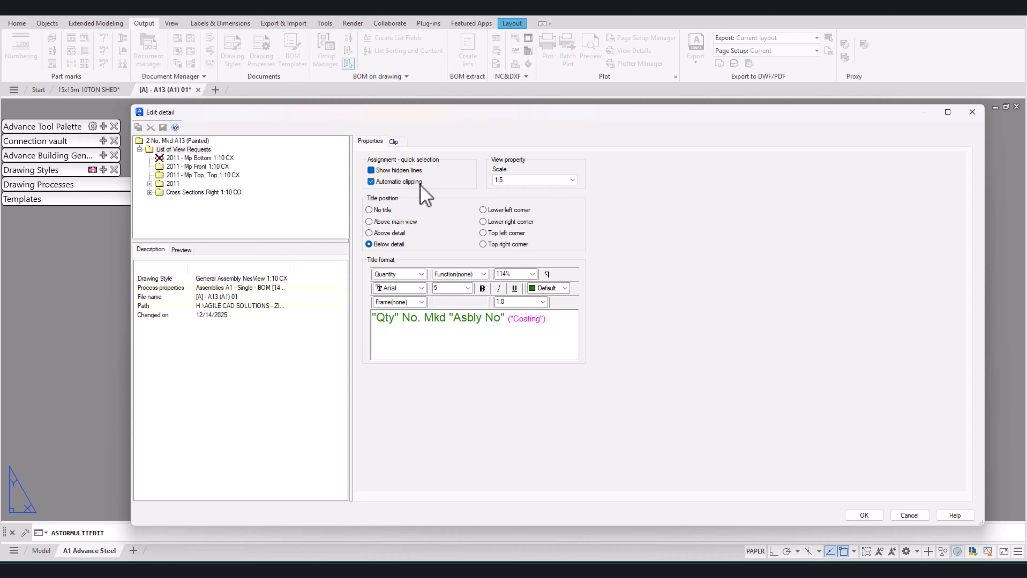
left_click(394, 142)
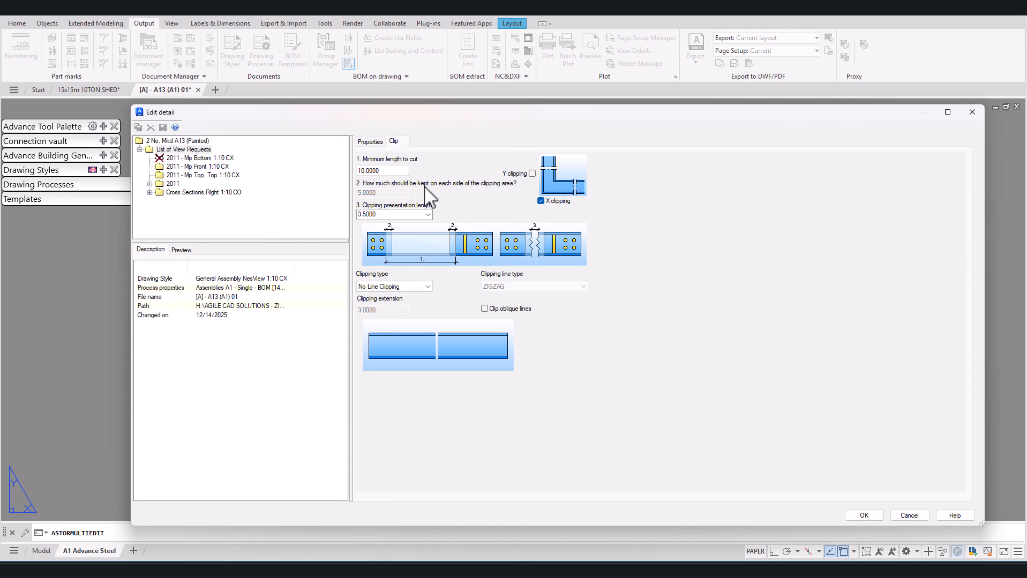
left_click(875, 518)
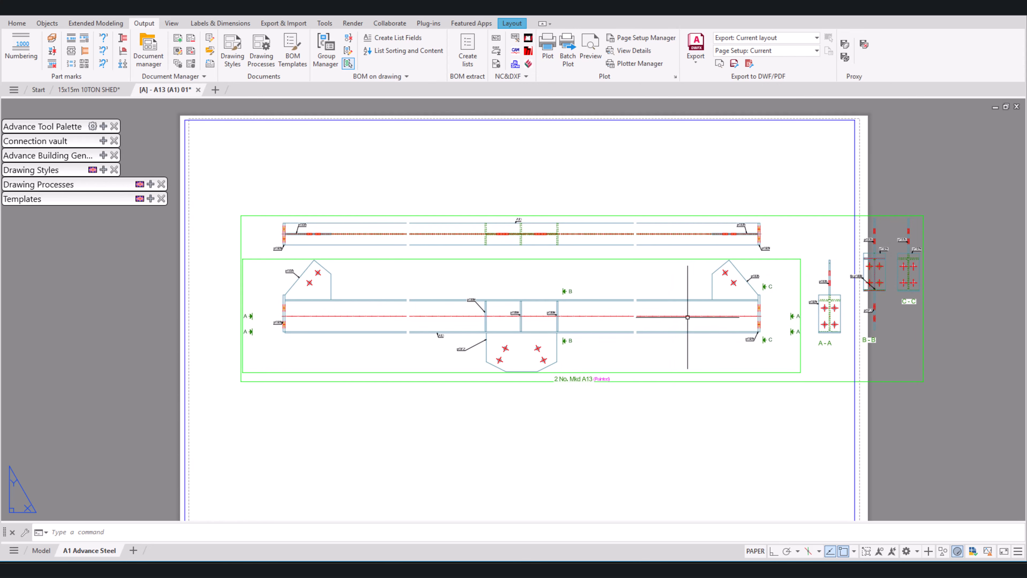
Step: Examine the rescaled A13 detail for label placement, end plate detail and how the section views fit on the sheet
scroll(687, 270, "down", 3)
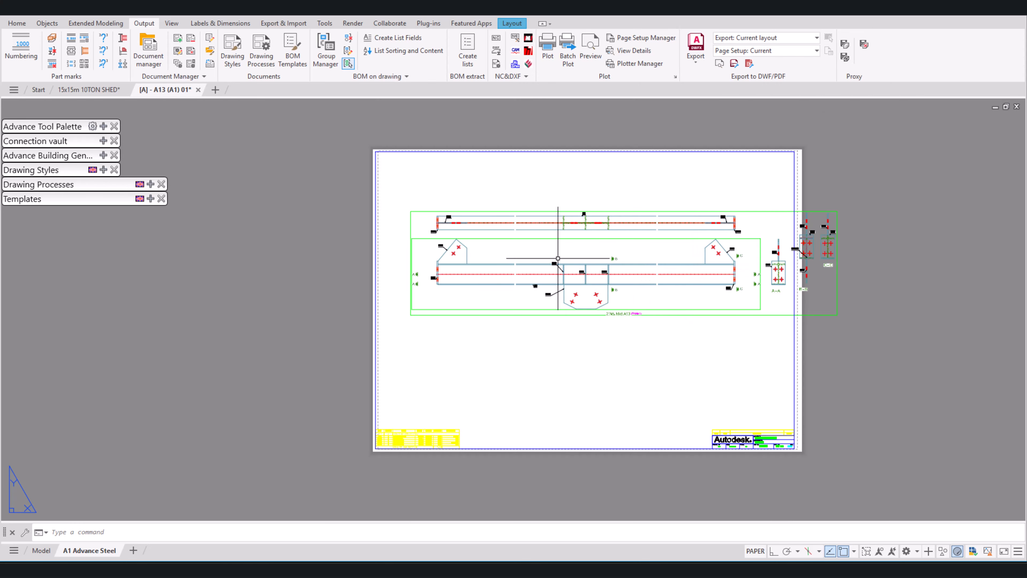
scroll(545, 243, "up", 2)
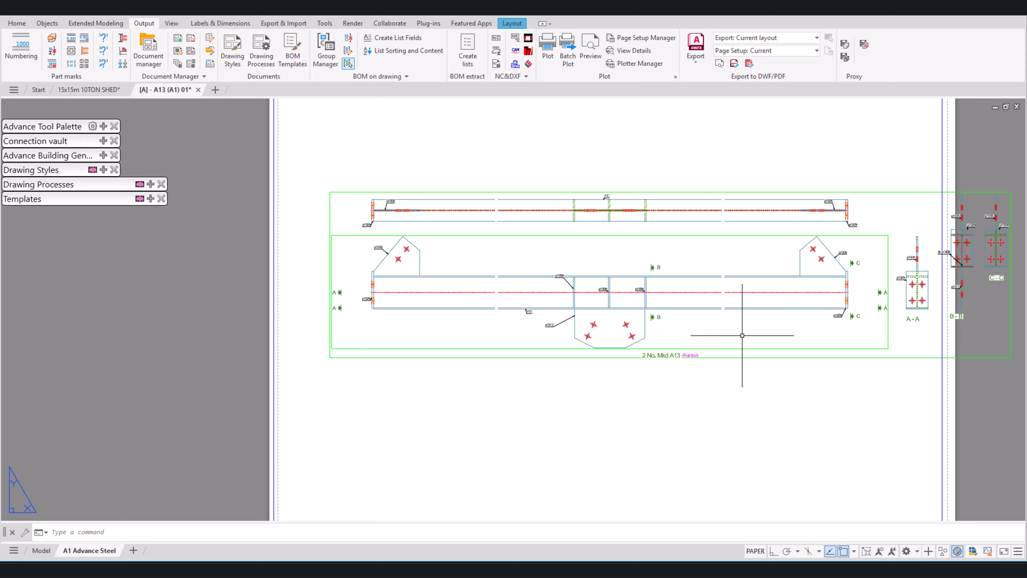
scroll(882, 292, "up", 4)
scroll(785, 290, "down", 5)
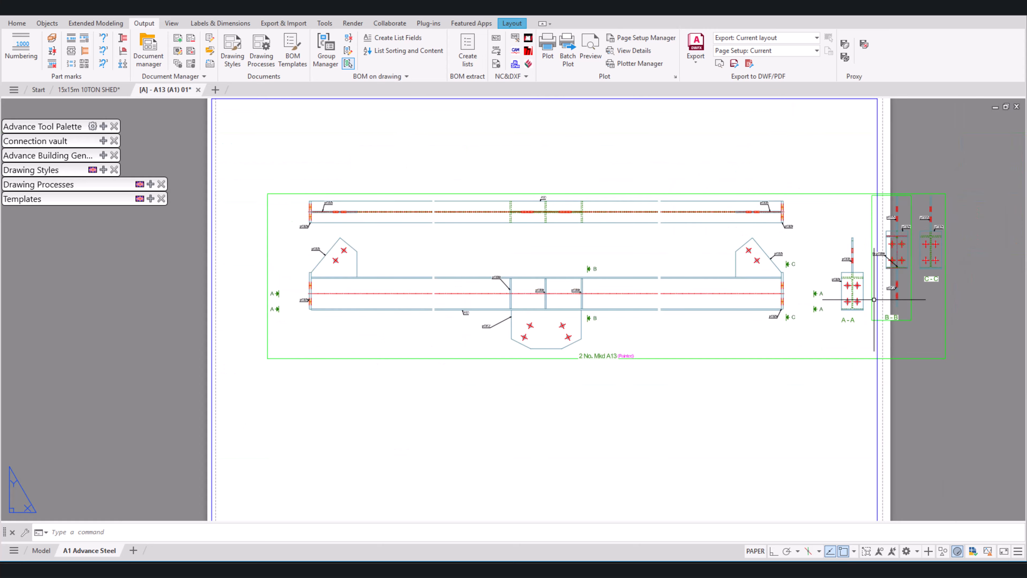
scroll(861, 326, "up", 3)
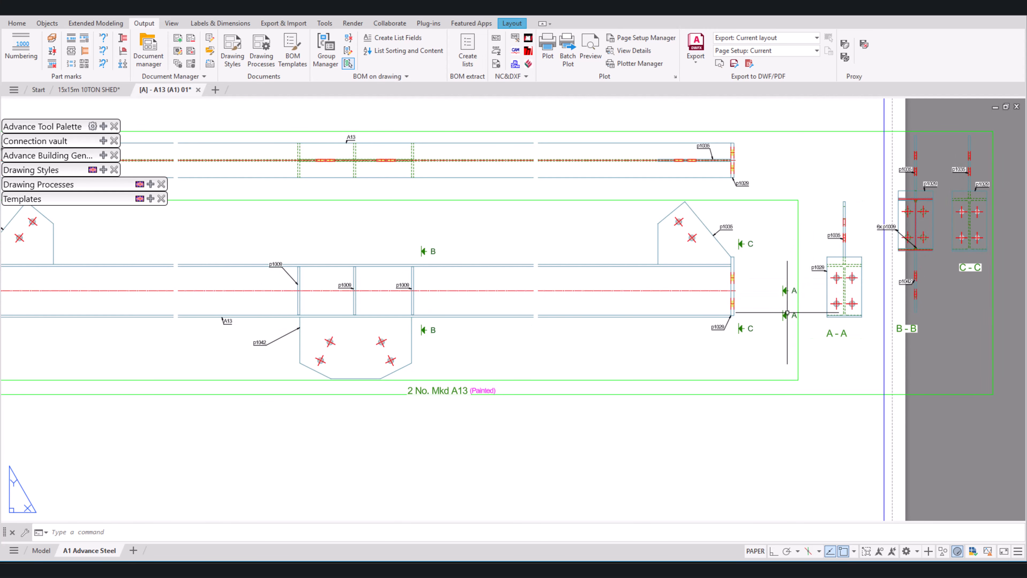
scroll(771, 299, "down", 2)
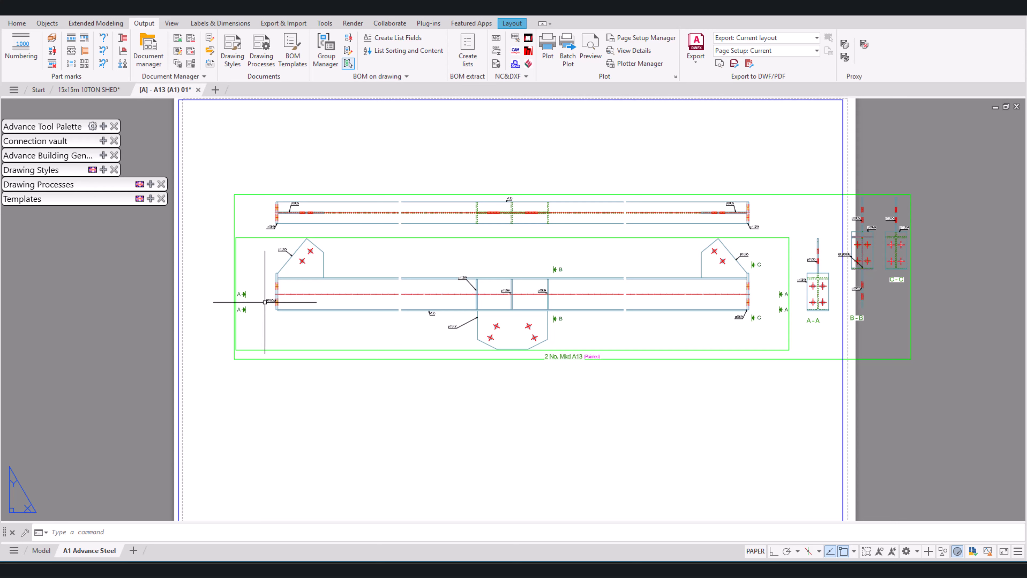
scroll(302, 260, "up", 4)
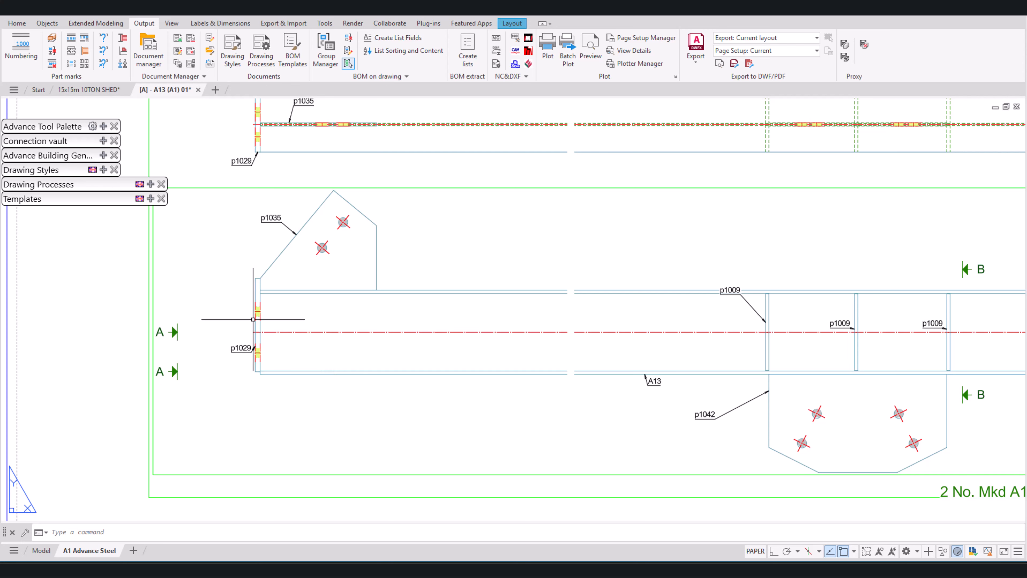
scroll(215, 420, "down", 4)
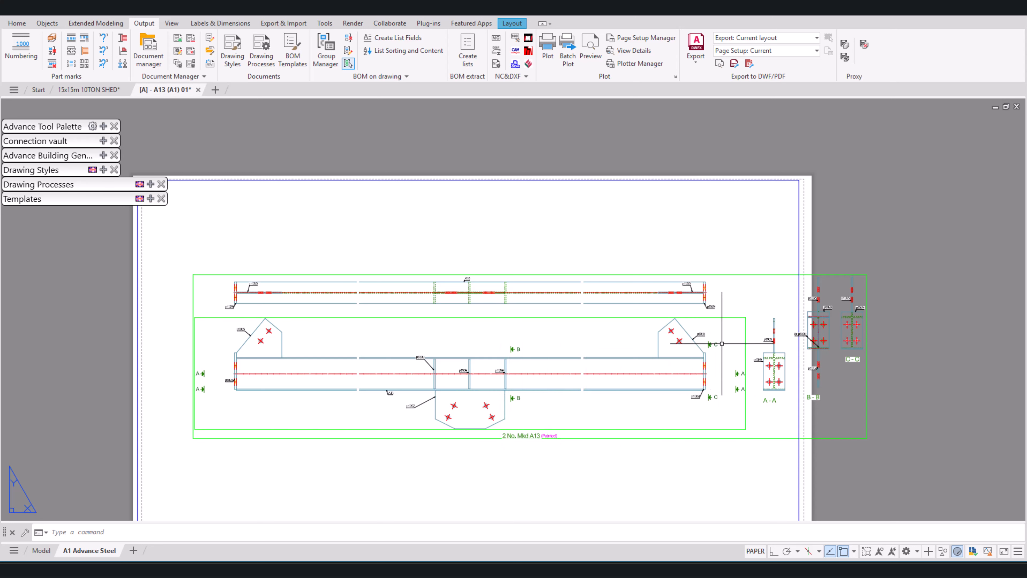
Step: Move the C-C section view from off the sheet into the empty space below the beam's front view
type("m")
key("space")
left_click(863, 362)
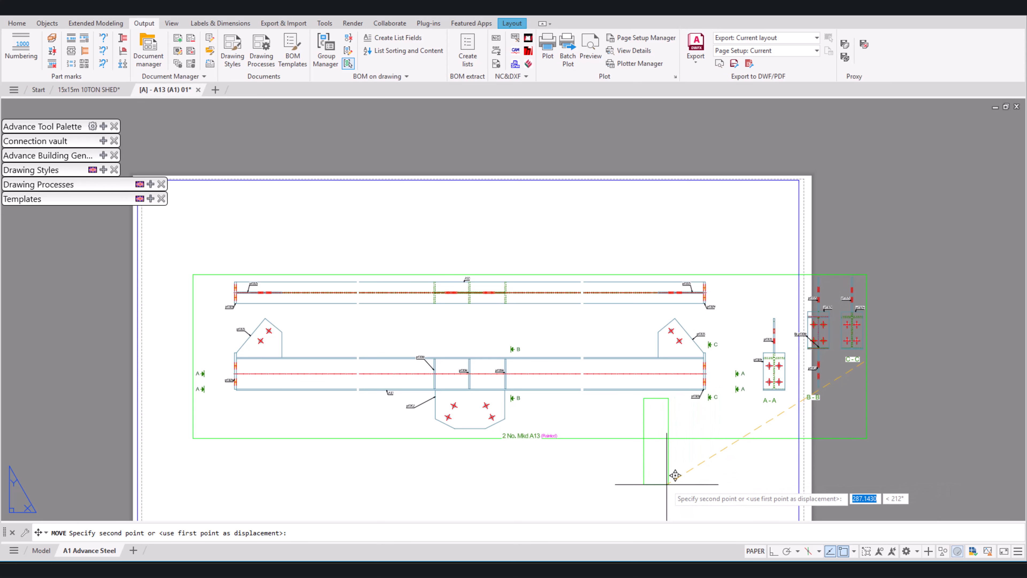
left_click(677, 482)
middle_click_drag(678, 478, 740, 387)
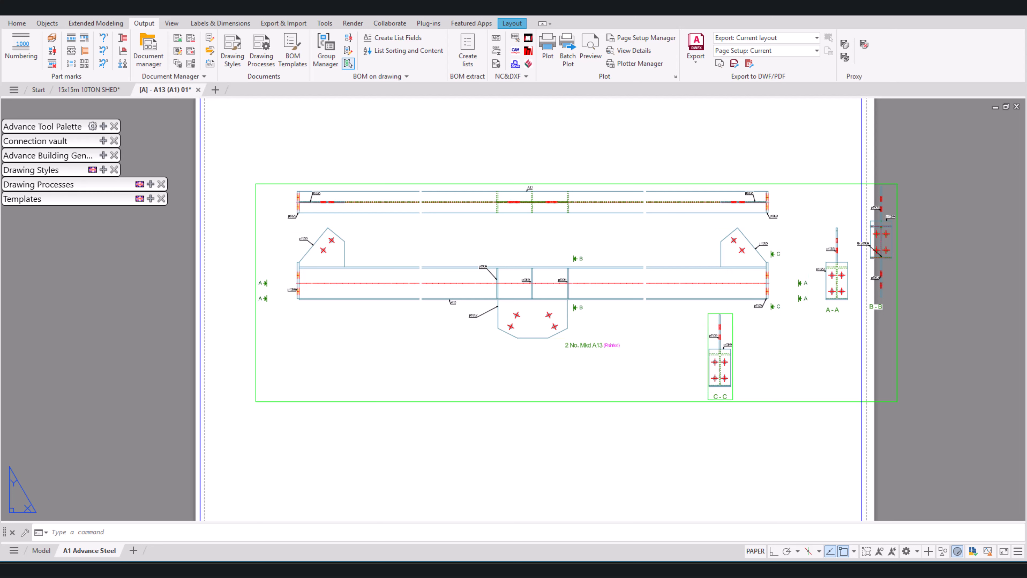
Step: Undo the move of the C-C section view and redo it
key("ctrl+z")
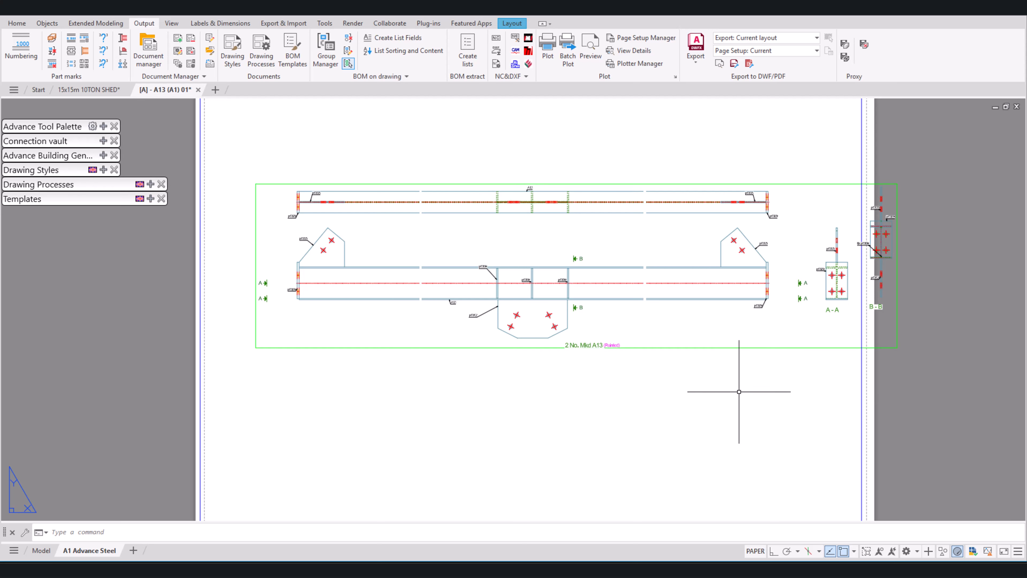
key("ctrl+y")
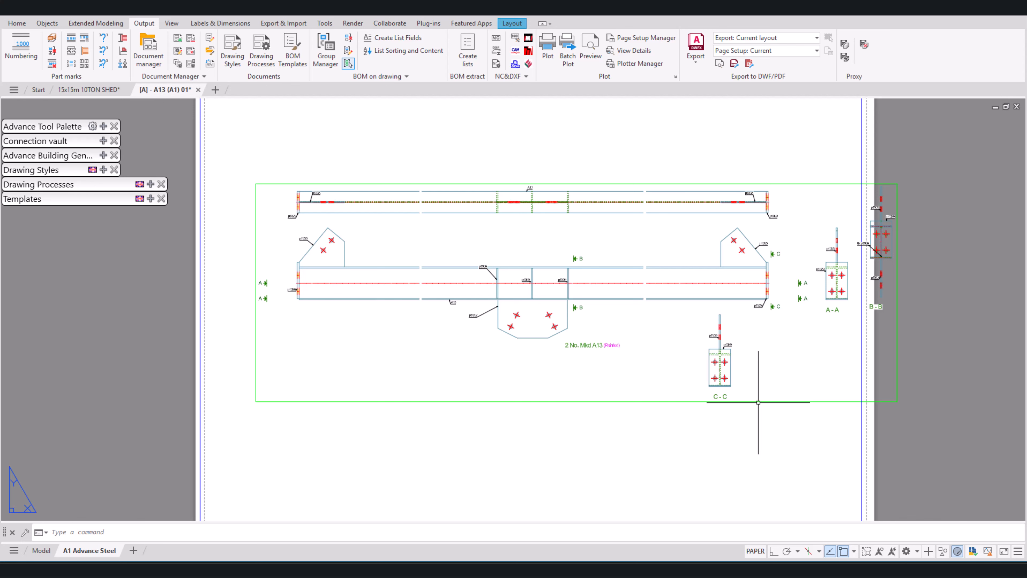
Step: Open the A13 detail's properties, expand its view requests and identify the first right cross section in the preview
double_click(758, 402)
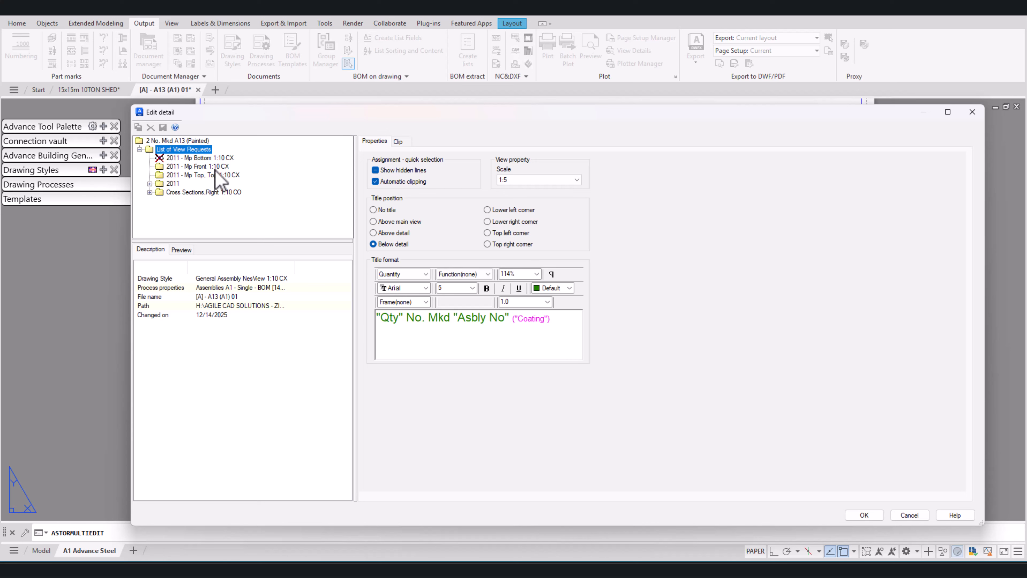
left_click(181, 249)
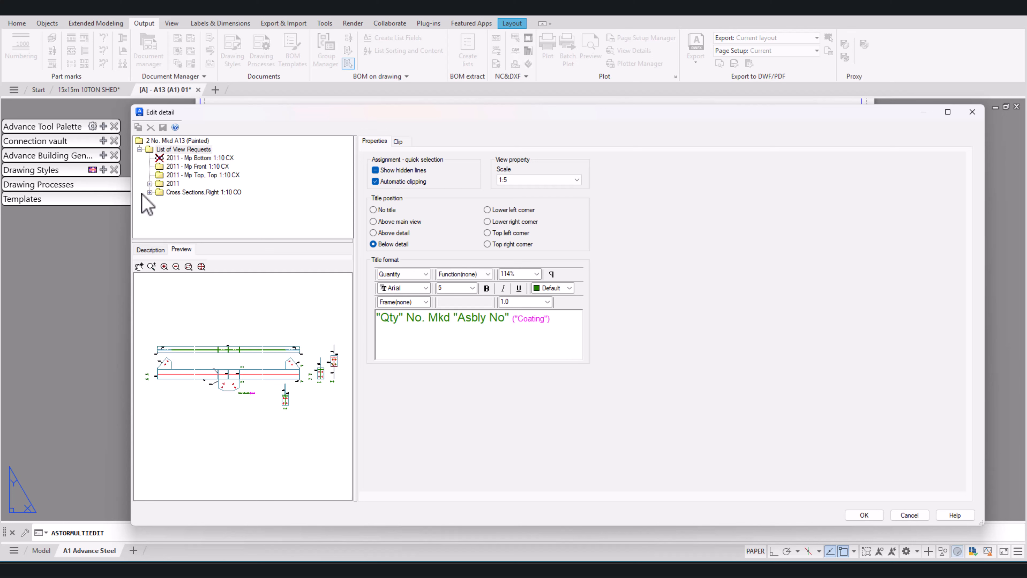
left_click(150, 183)
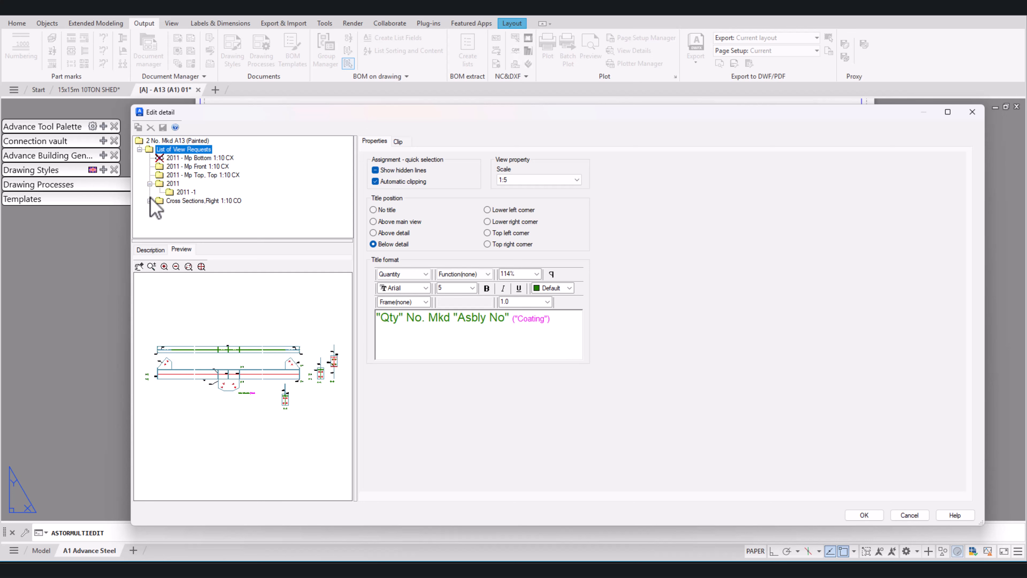
left_click(150, 201)
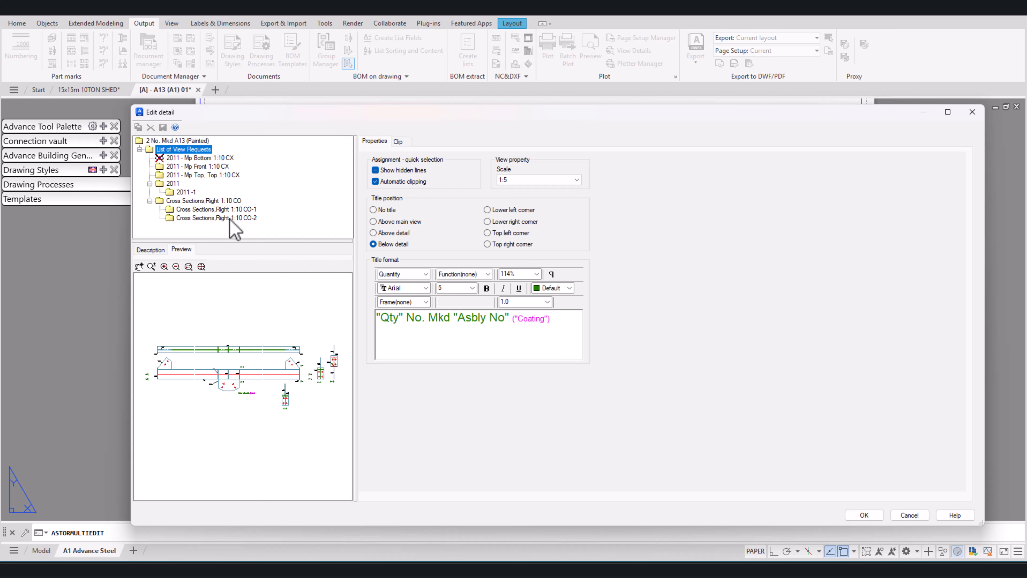
left_click(205, 209)
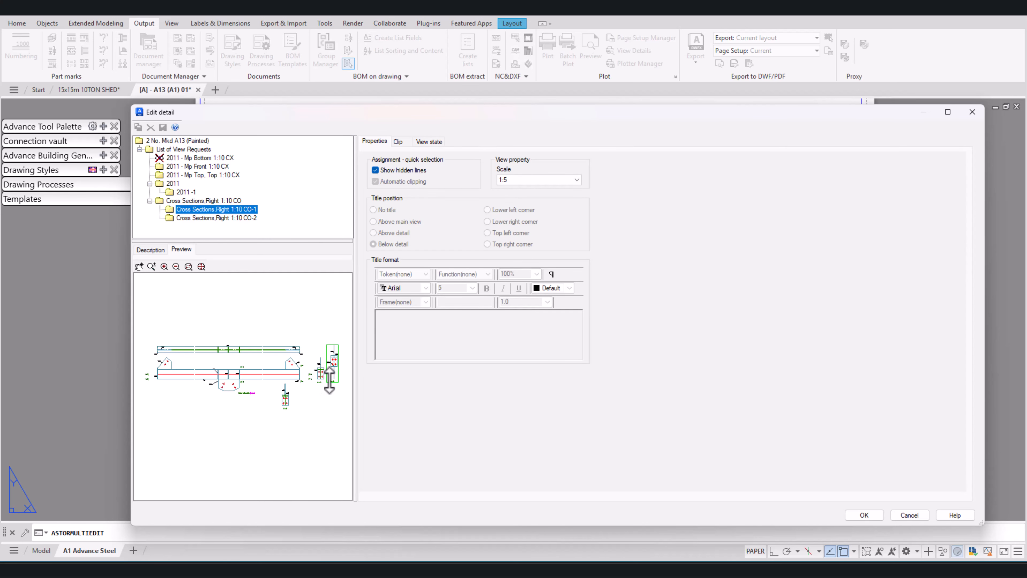
scroll(330, 380, "up", 2)
middle_click_drag(329, 372, 207, 378)
scroll(260, 374, "up", 2)
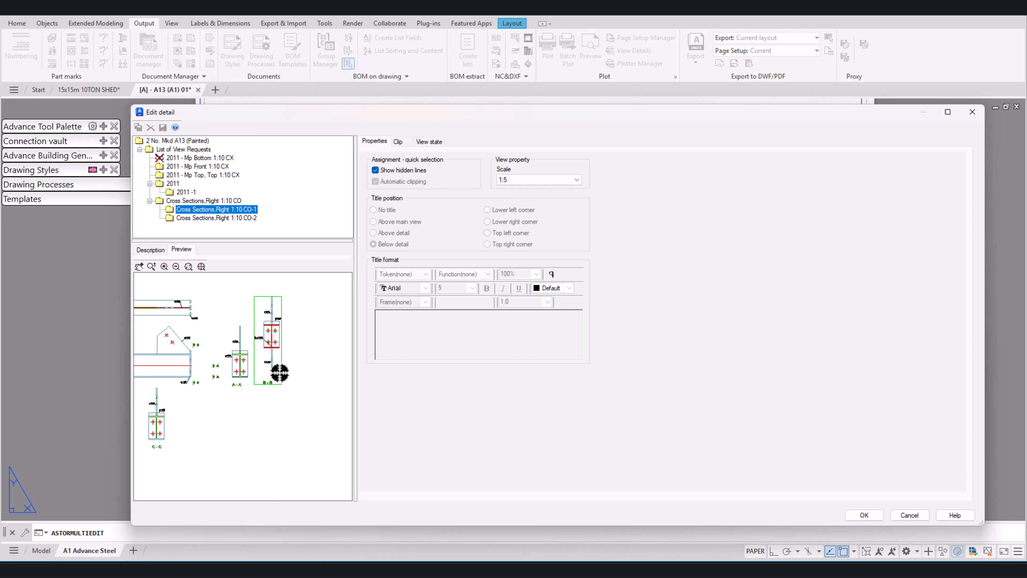
middle_click_drag(277, 362, 314, 362)
scroll(316, 361, "up", 2)
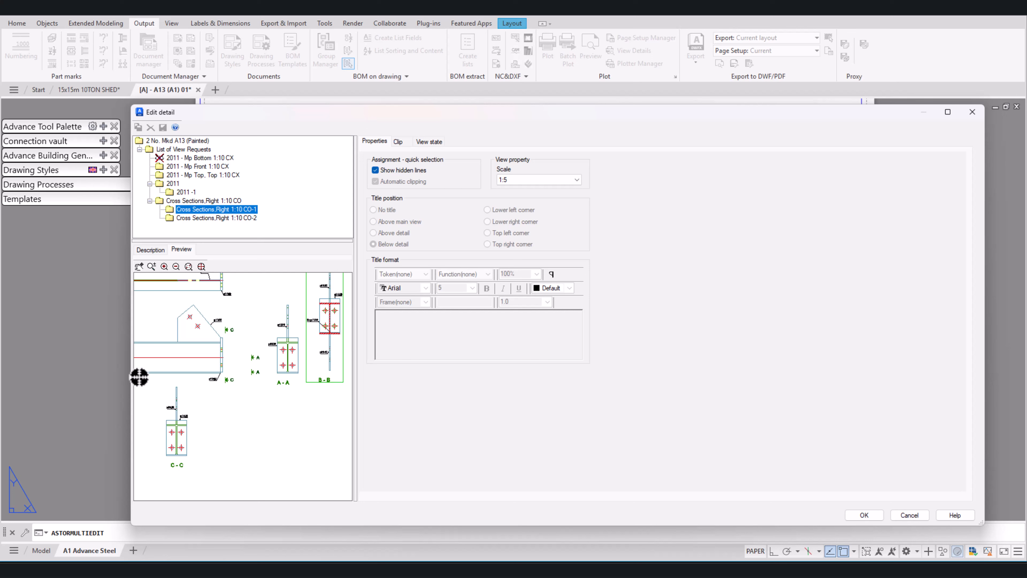
Step: Set the view state of the second right cross section, C-C, to Always Off and apply it to the detail
left_click(218, 218)
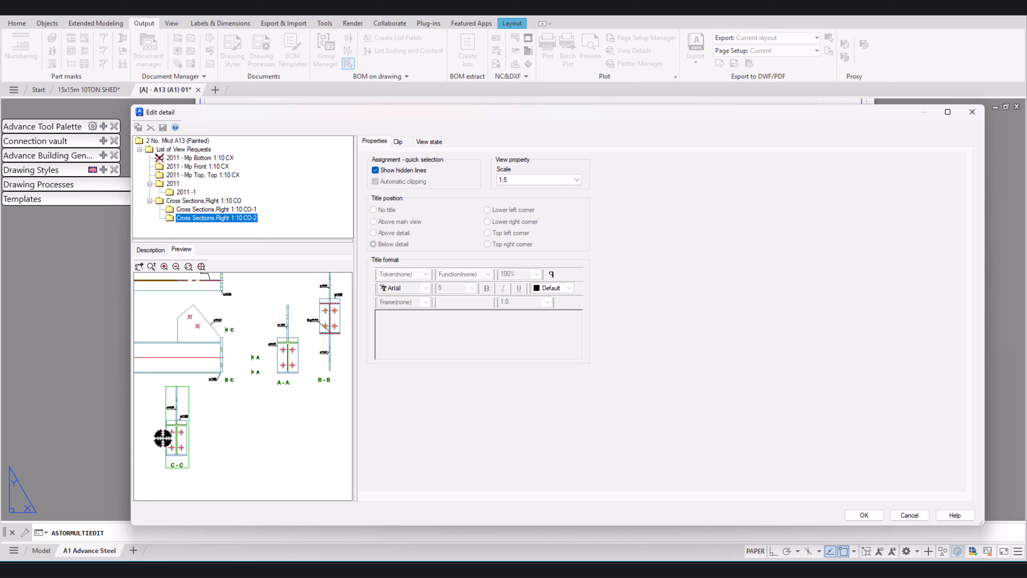
left_click(430, 141)
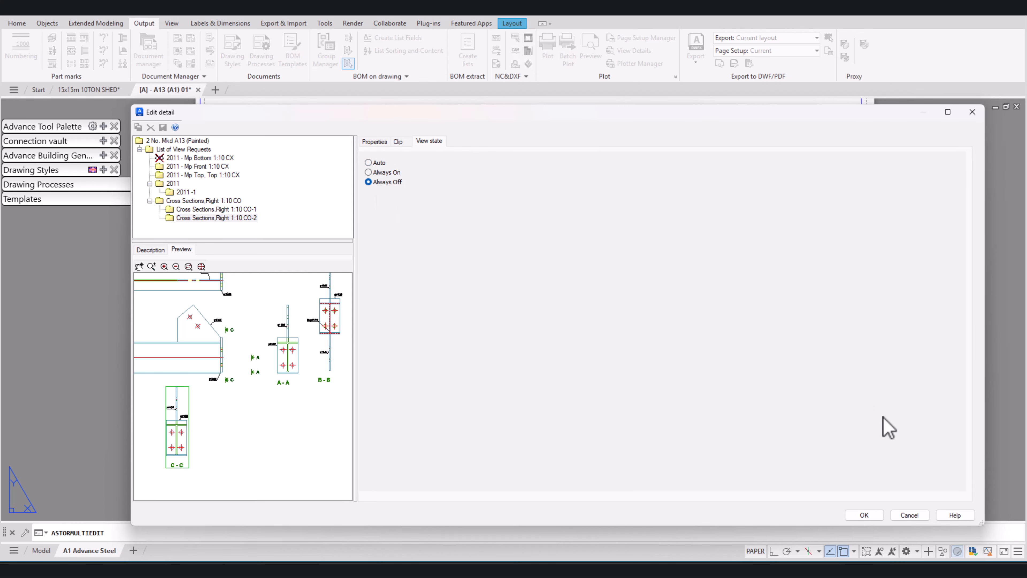
left_click(861, 515)
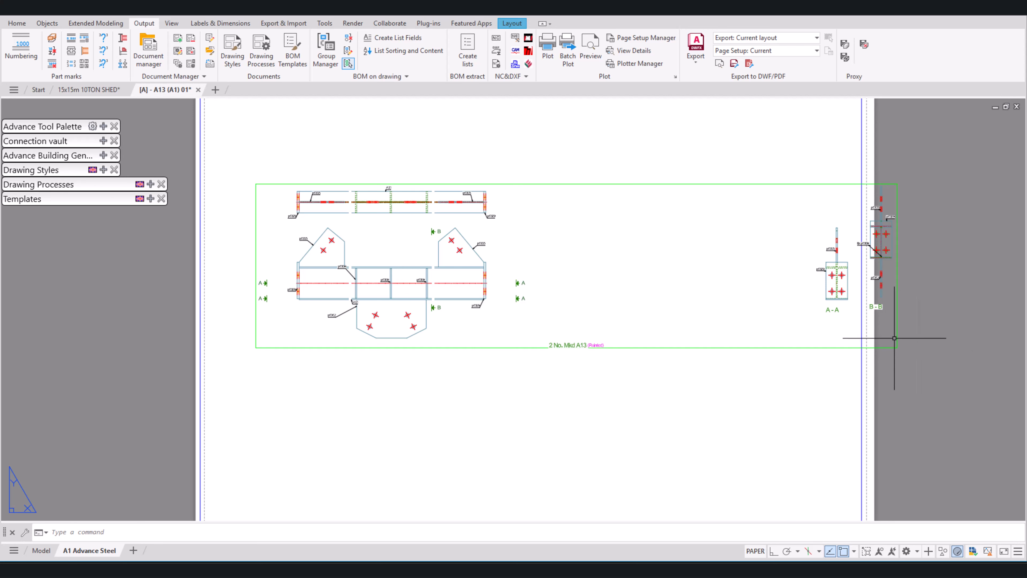
Step: Move the A-A and B-B section views together toward the beam so both sit inside the sheet border
left_click(889, 316)
left_click(814, 219)
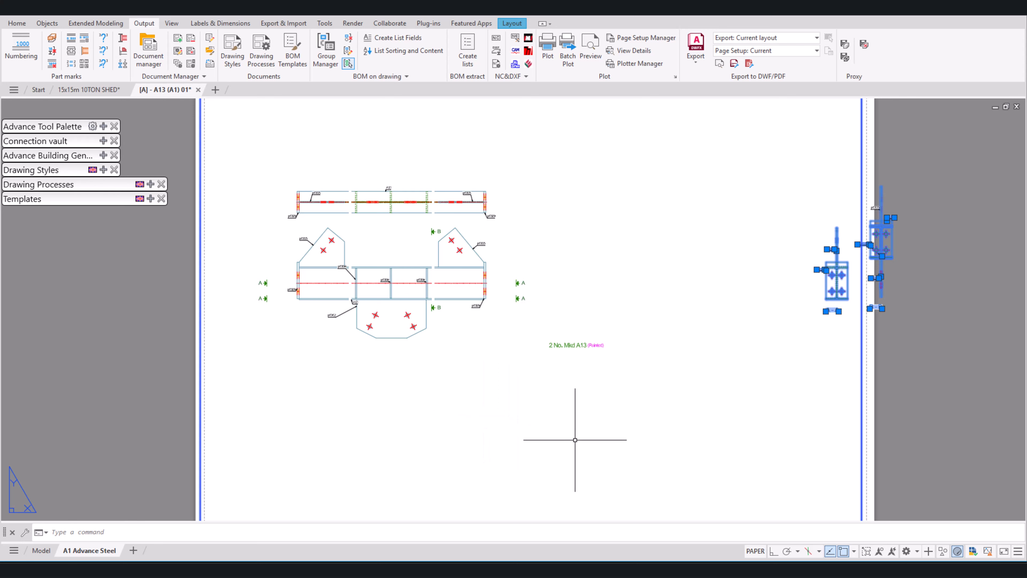
type("m")
key("Return")
left_click(823, 396)
left_click(752, 402)
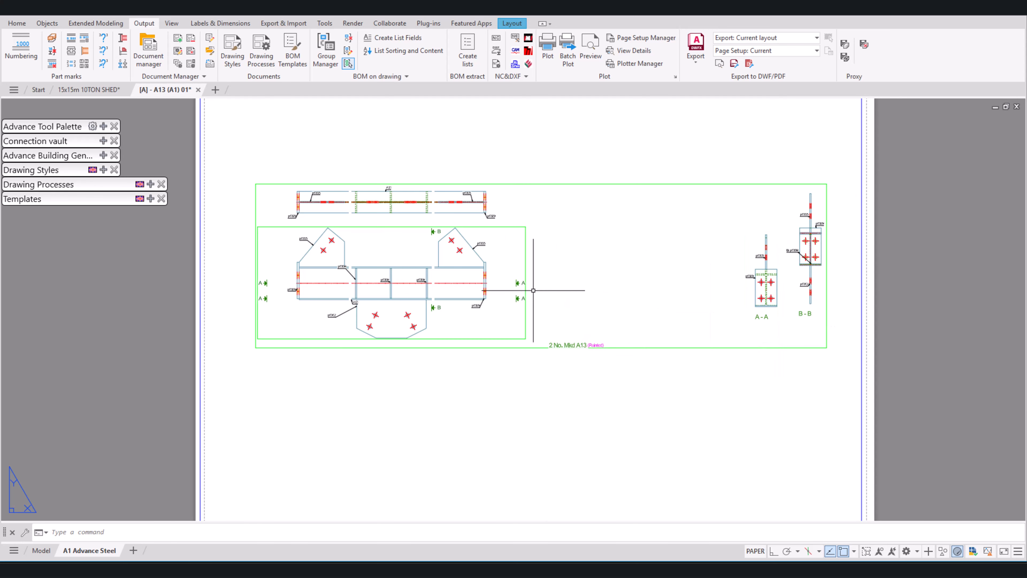
Step: Examine the A13 front view, picking out gusset plate p1042 and end gusset p1035
scroll(433, 251, "up", 5)
mouse_move(449, 227)
middle_mouse_down()
mouse_move(491, 270)
mouse_move(561, 235)
middle_mouse_up()
scroll(612, 269, "down", 2)
scroll(548, 312, "up", 2)
middle_click_drag(548, 314, 571, 319)
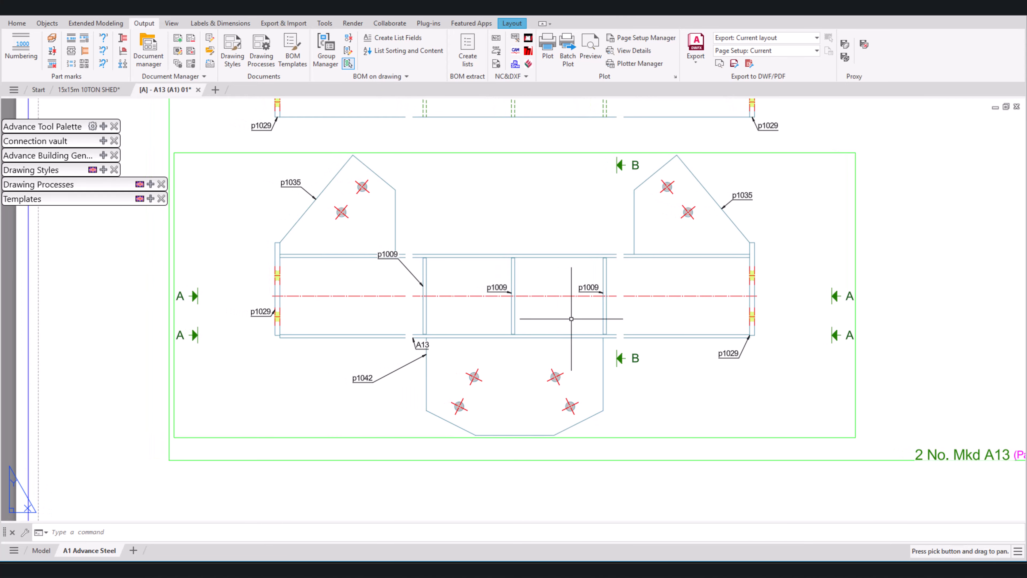
left_click(608, 391)
left_click(603, 401)
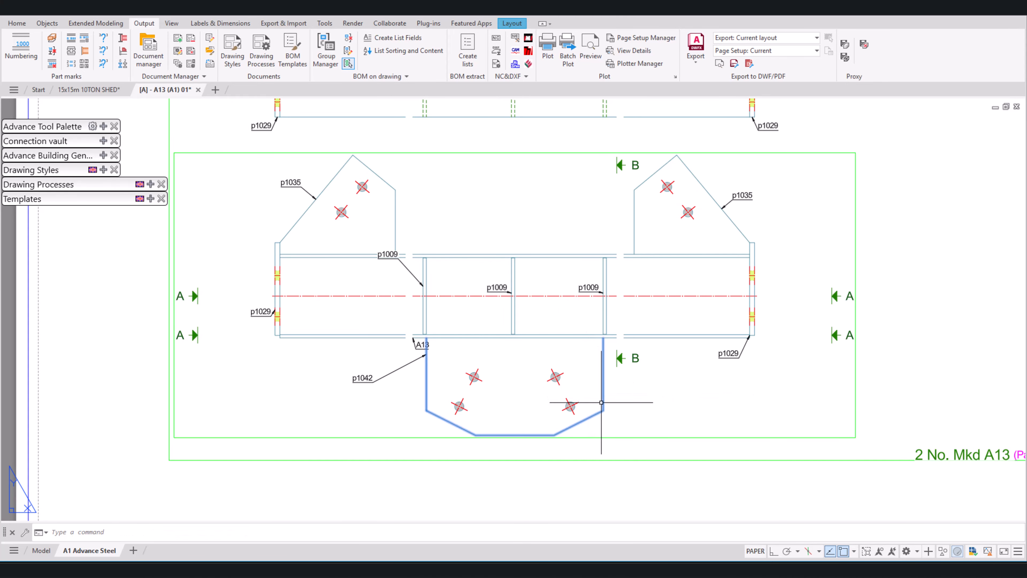
left_click(312, 242)
scroll(311, 242, "down", 4)
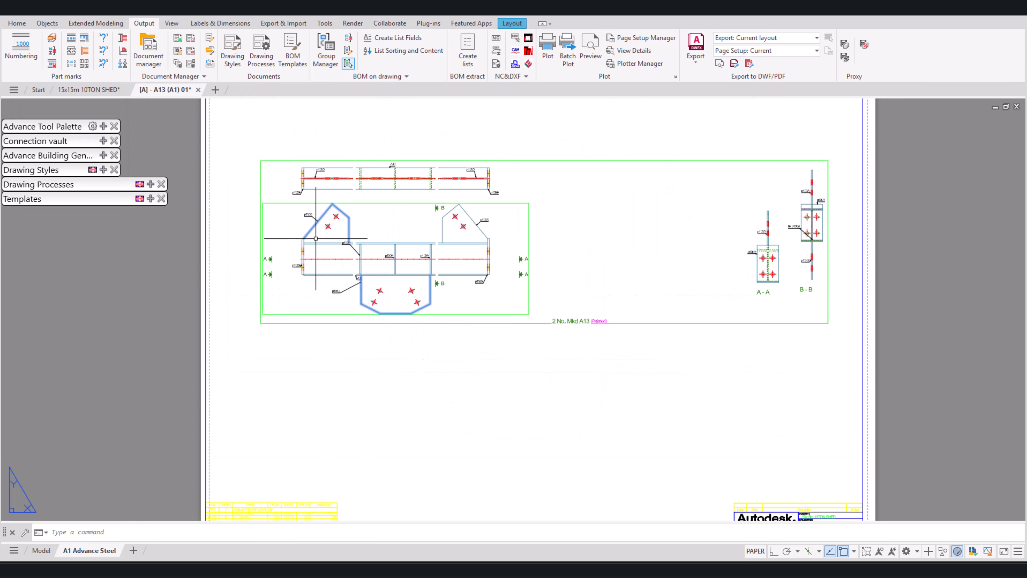
Step: Compare the plates and labels in section views B-B and A-A with those in the front view
scroll(807, 182, "up", 6)
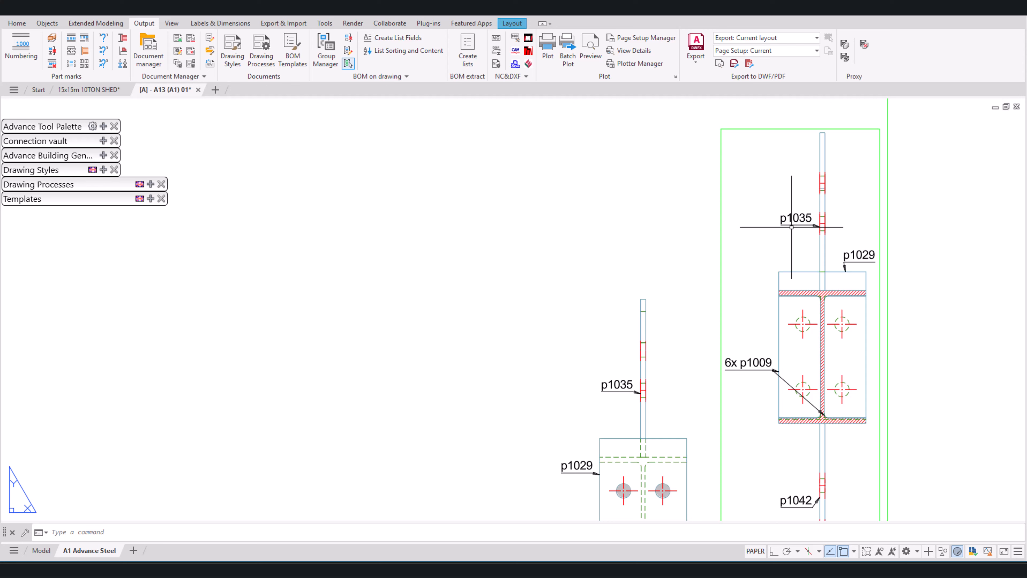
scroll(829, 235, "down", 8)
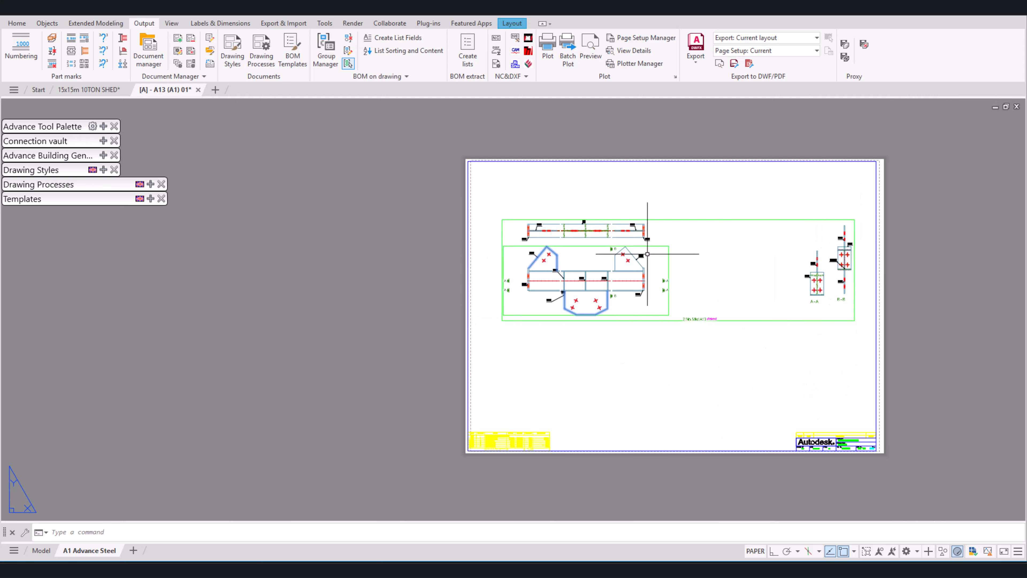
scroll(541, 227, "up", 10)
scroll(470, 219, "down", 7)
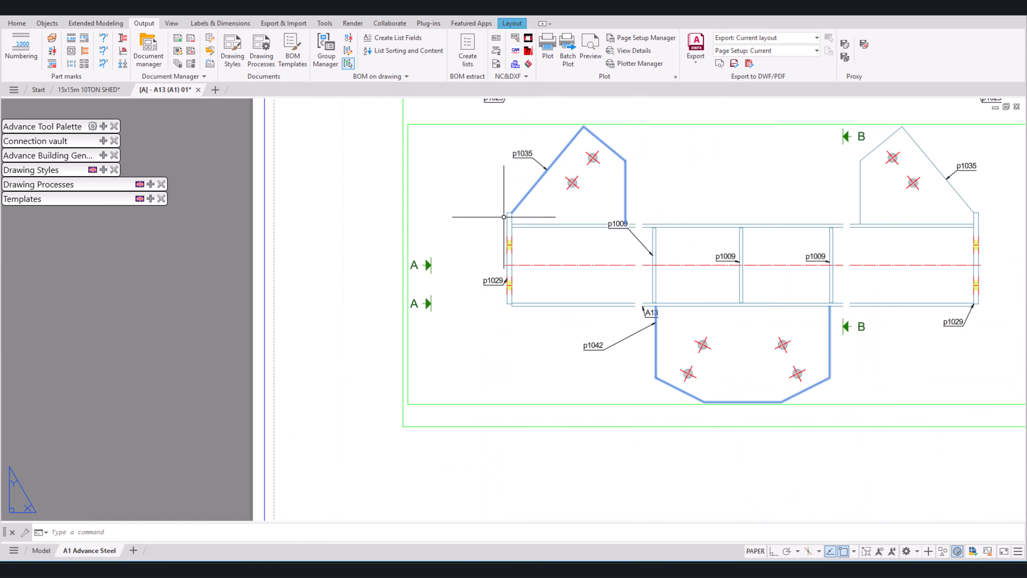
middle_click_drag(683, 365, 540, 354)
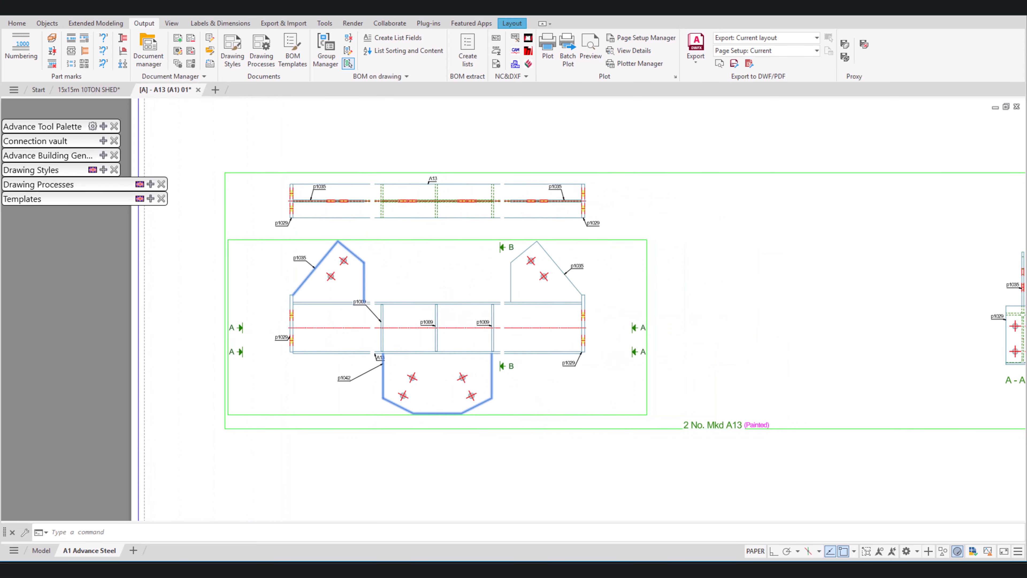
middle_click_drag(654, 326, 404, 294)
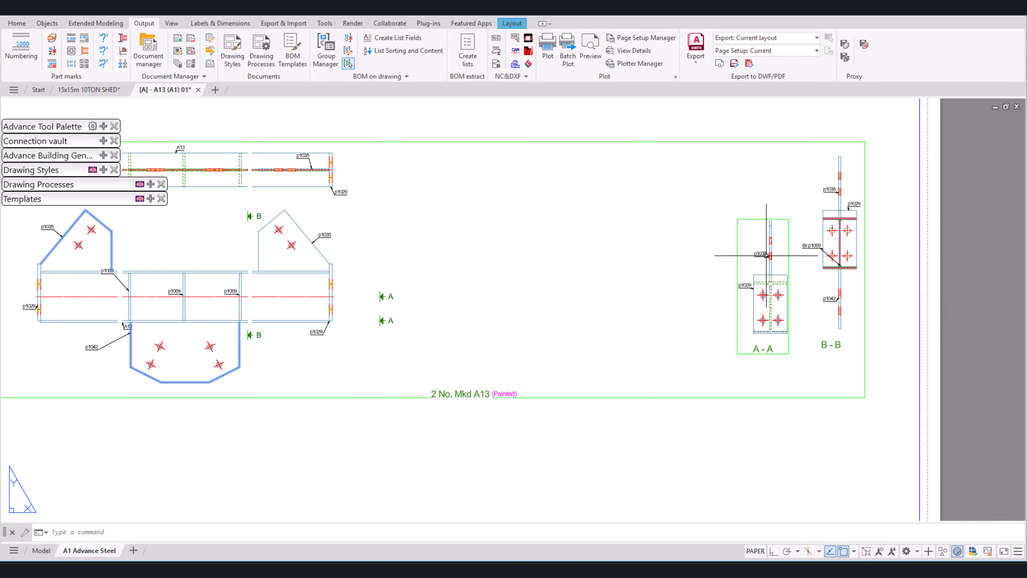
scroll(765, 260, "up", 5)
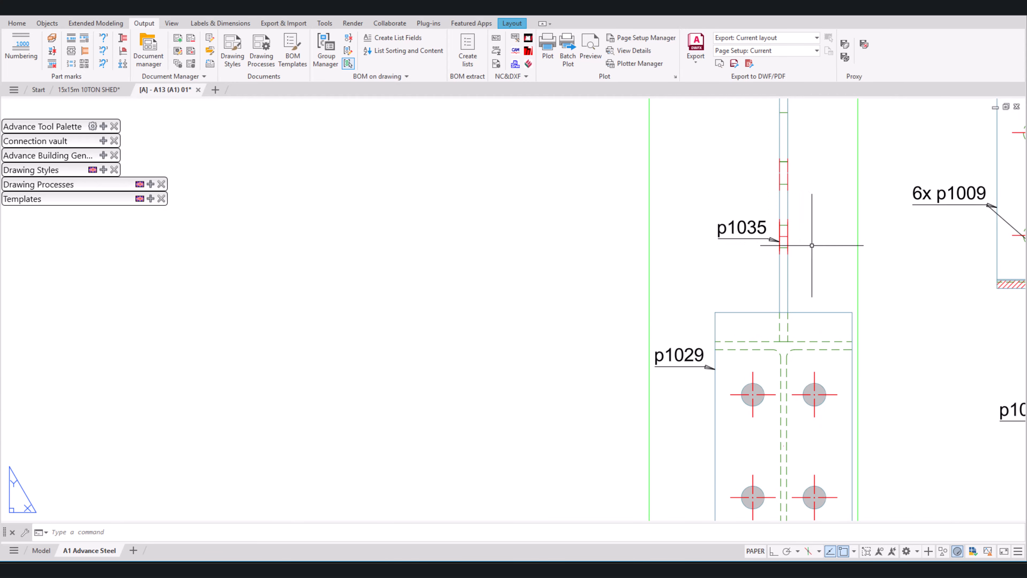
Step: Delete the B-B section view from the A13 detail along with the picked plate outlines
scroll(775, 299, "down", 5)
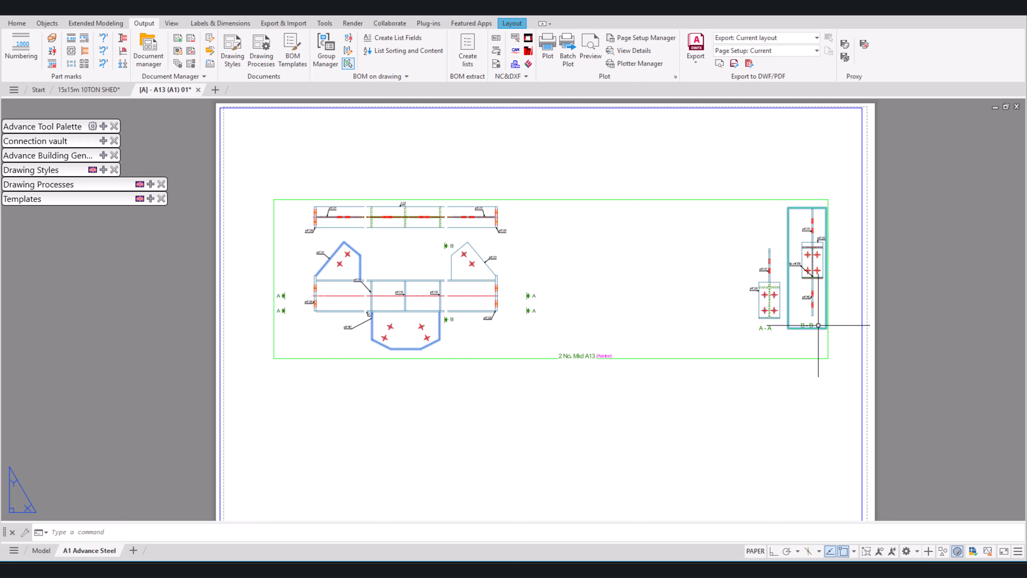
key("Delete")
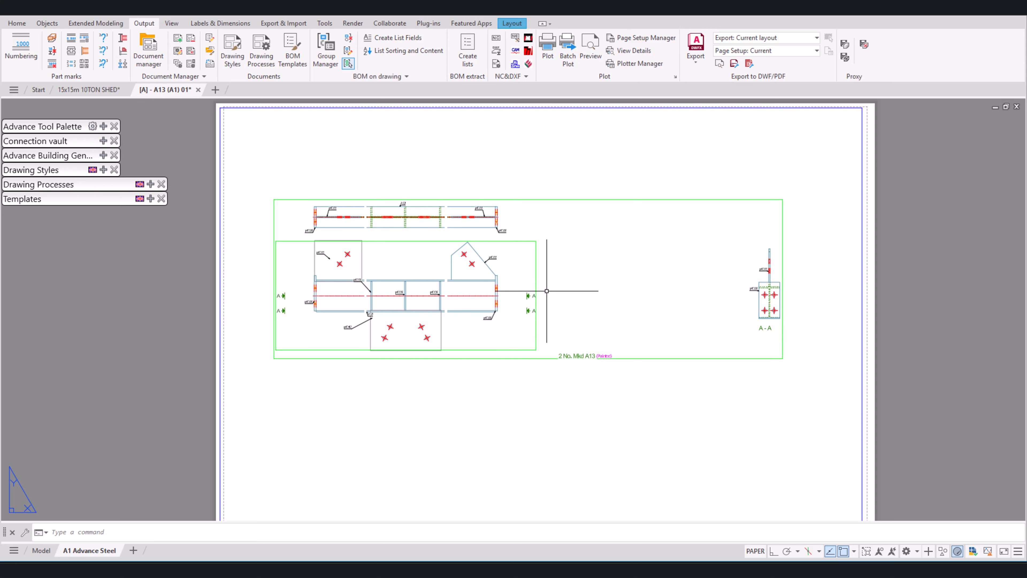
scroll(424, 341, "up", 4)
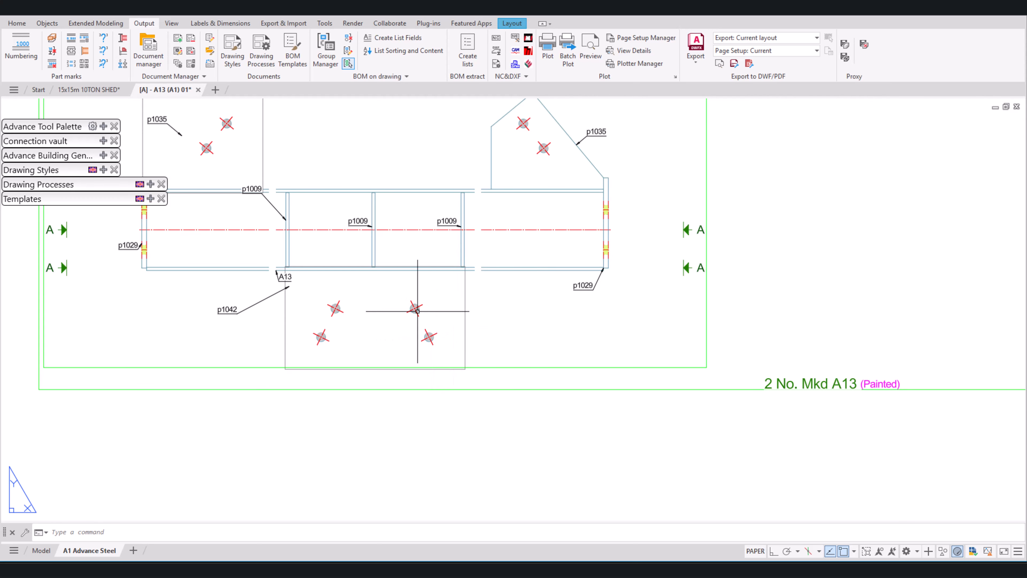
Step: Restore the user-erased parts in the A13 front view through its view properties
scroll(625, 355, "down", 2)
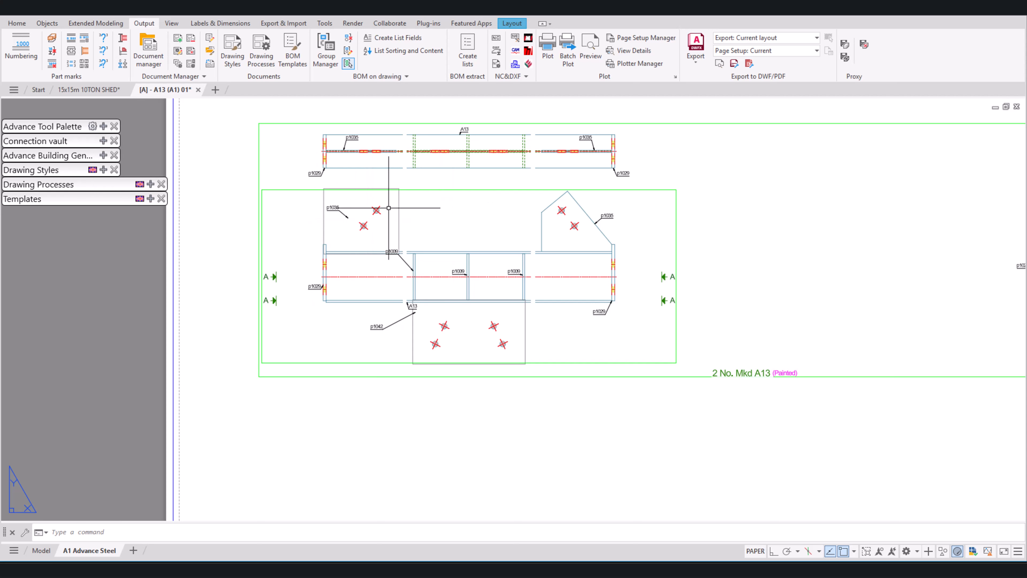
double_click(667, 188)
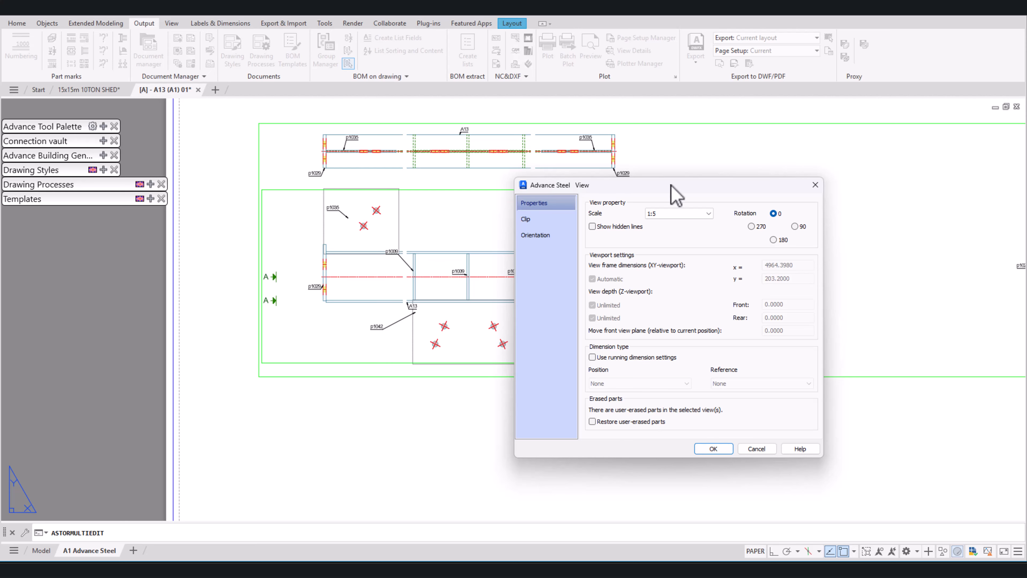
mouse_move(670, 185)
left_mouse_down()
mouse_move(739, 147)
mouse_move(783, 138)
left_mouse_up()
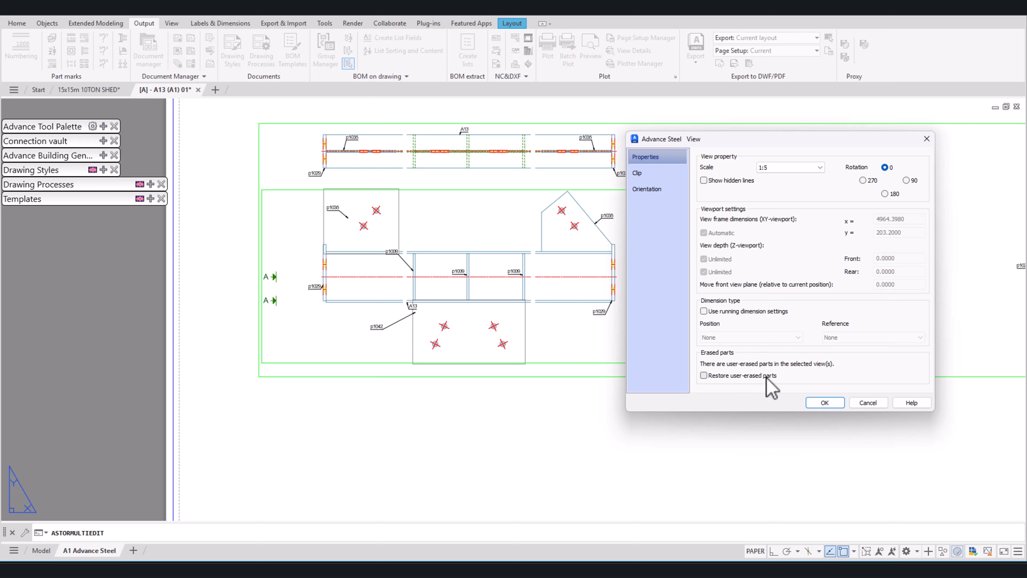
left_click(705, 375)
left_click(821, 402)
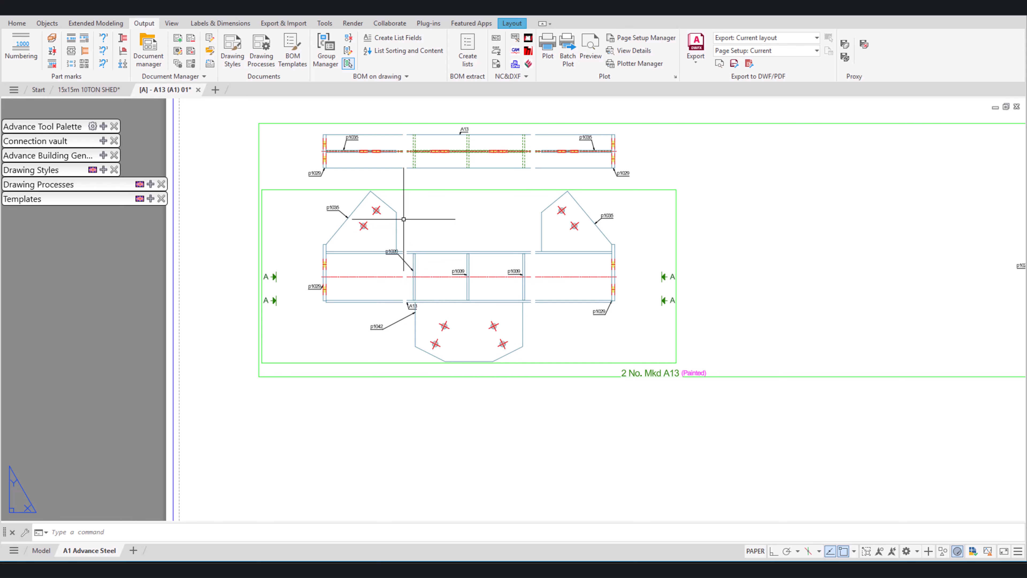
Step: Move the A13 top view straight up, leaving a wide gap above the front view
scroll(445, 320, "down", 2)
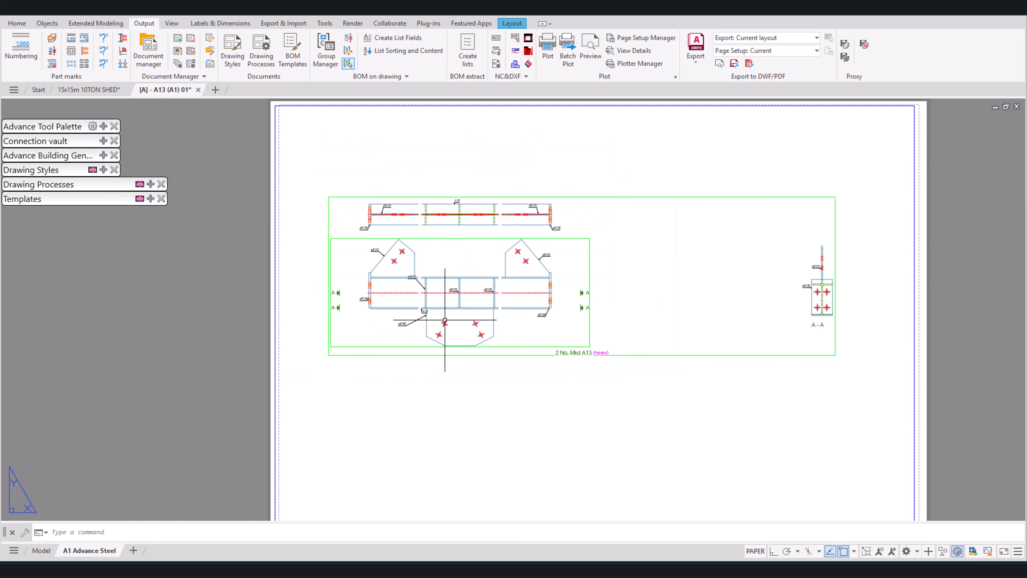
scroll(445, 320, "down", 2)
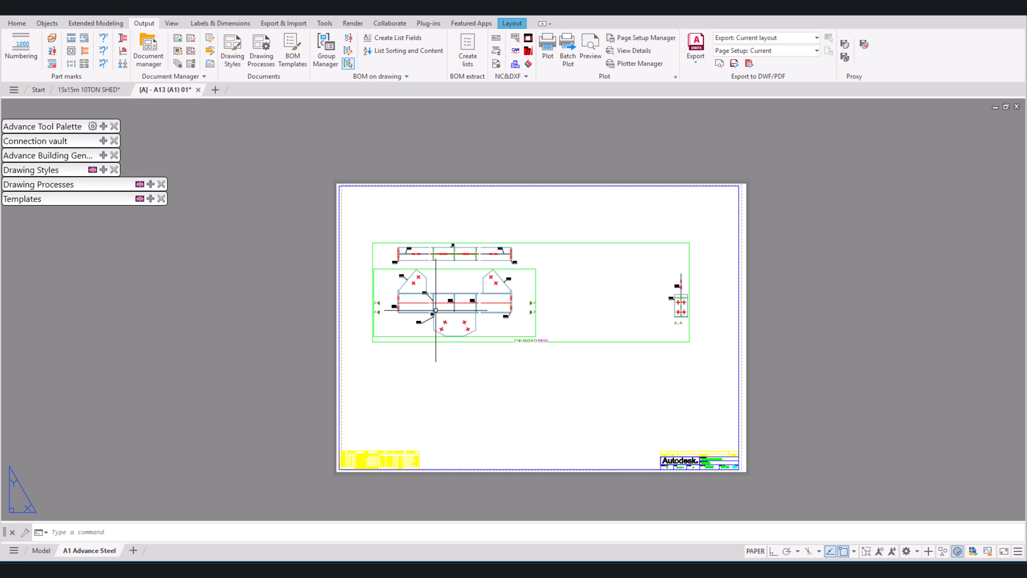
left_click(522, 248)
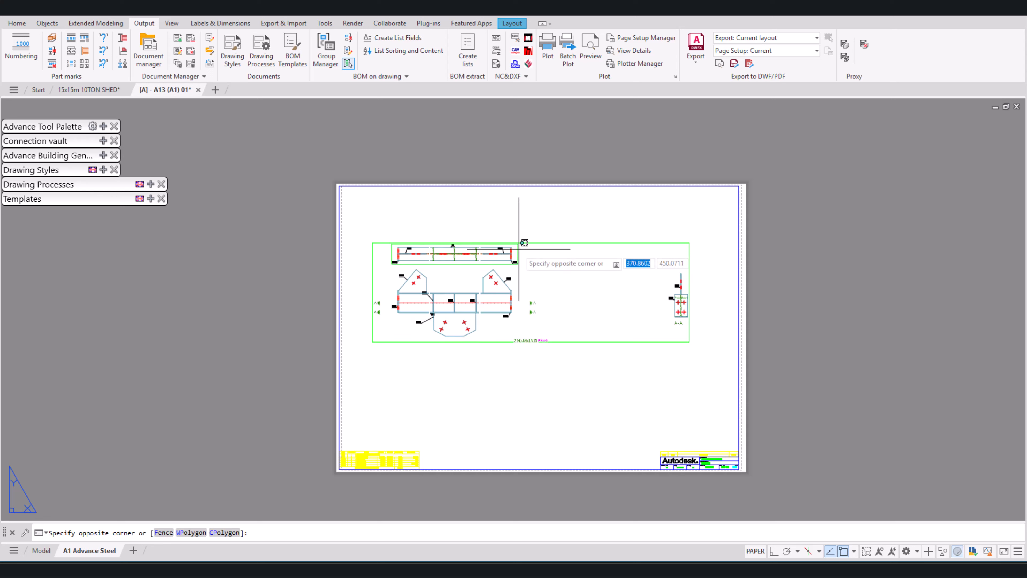
left_click(520, 266)
type("m")
key("Return")
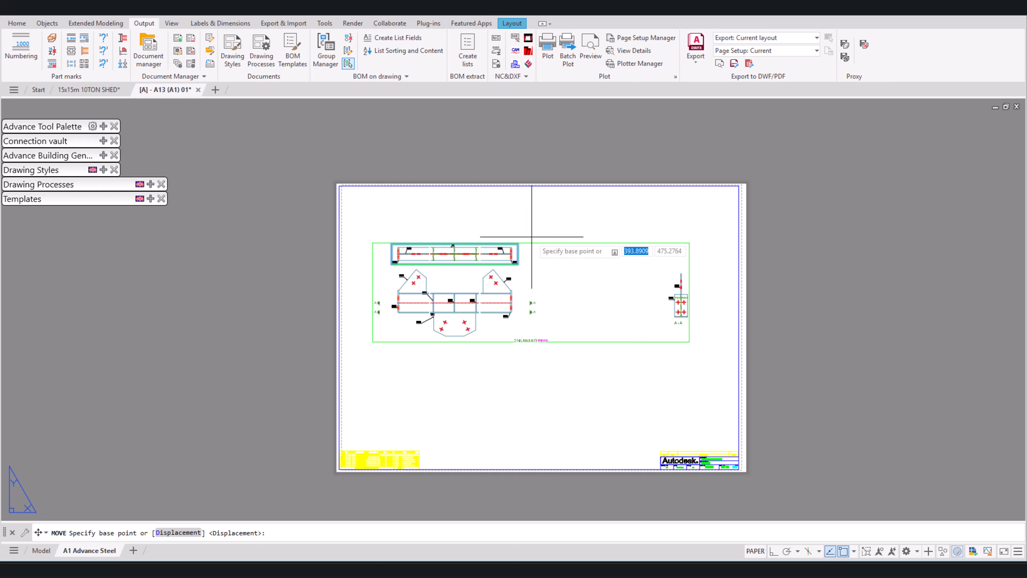
left_click(532, 228)
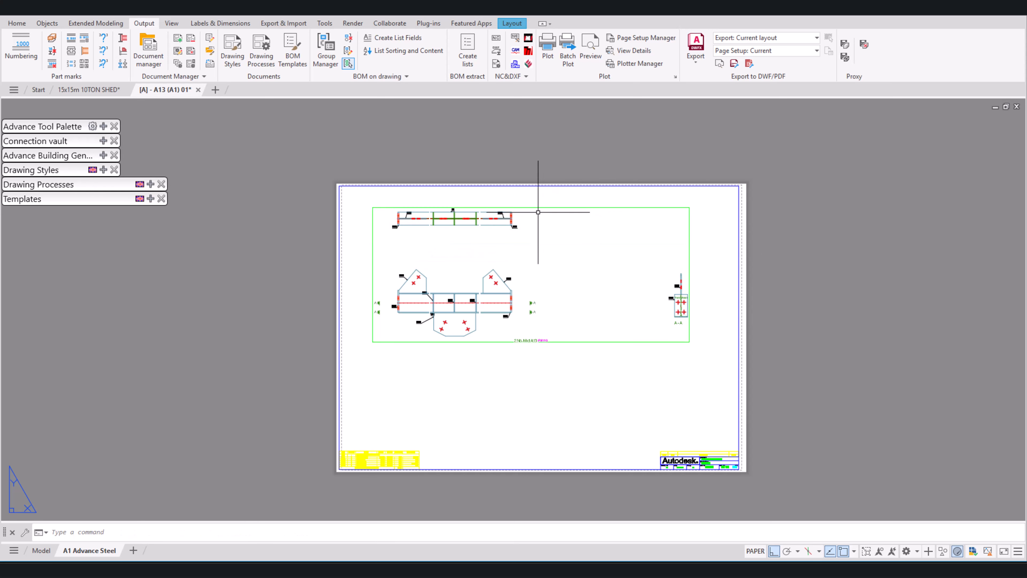
left_click(538, 193)
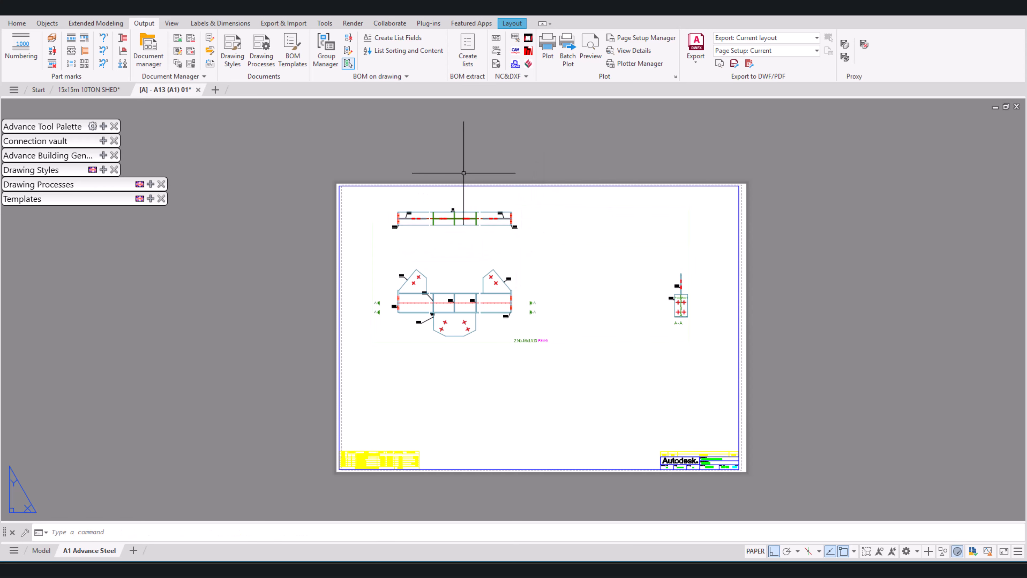
Step: Start a cut view on the A13 front view, with the cut line beginning above the beam beside the right-hand p1009 stiffener
left_click(221, 24)
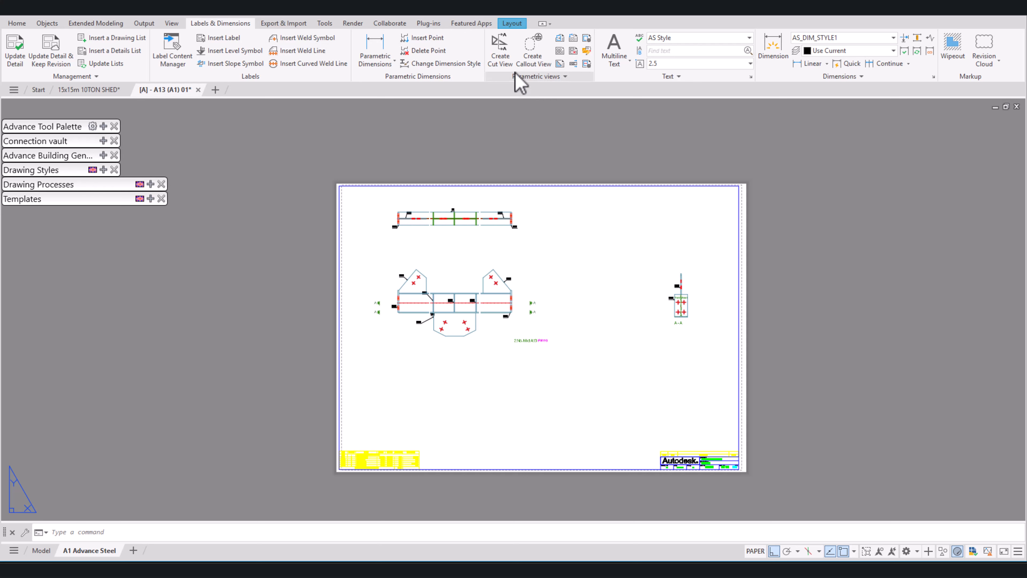
left_click(504, 48)
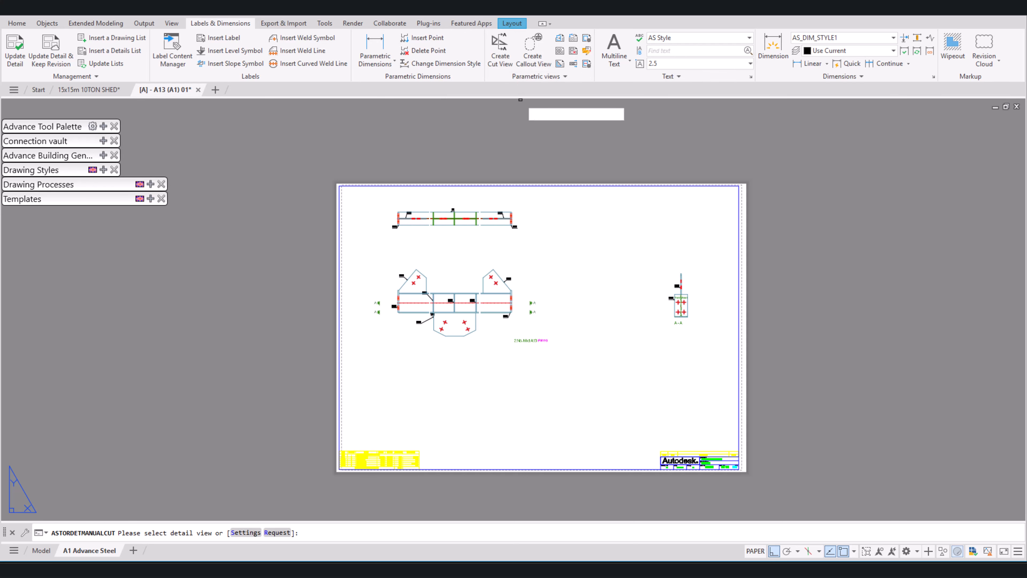
middle_click_drag(501, 313, 714, 323)
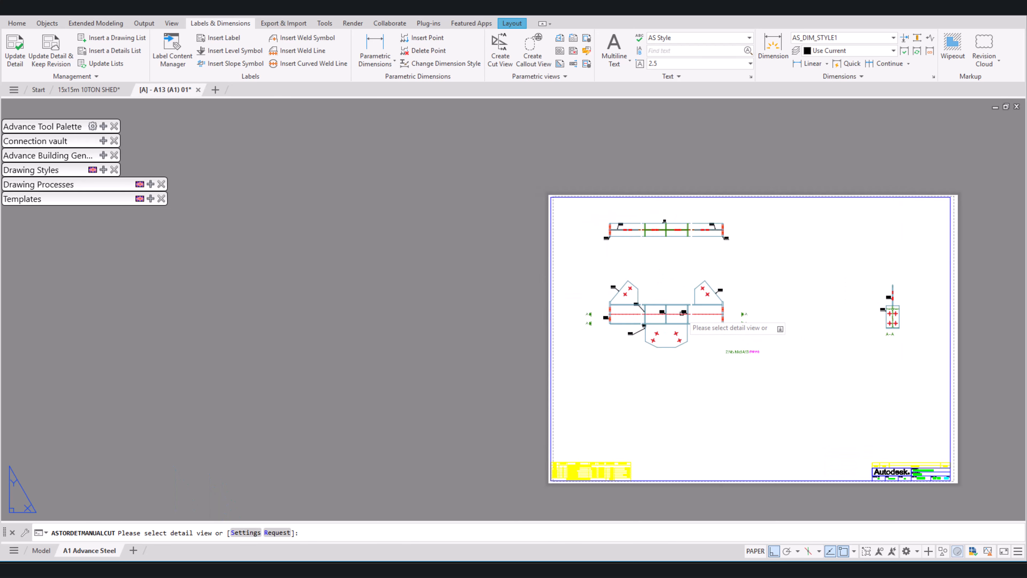
scroll(680, 309, "up", 4)
left_click(687, 301)
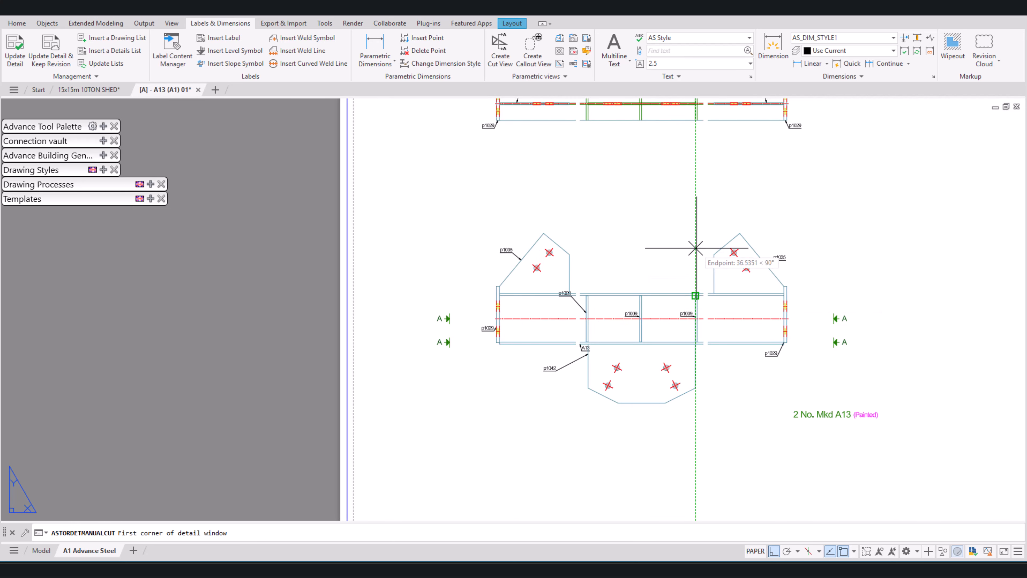
scroll(696, 225, "up", 2)
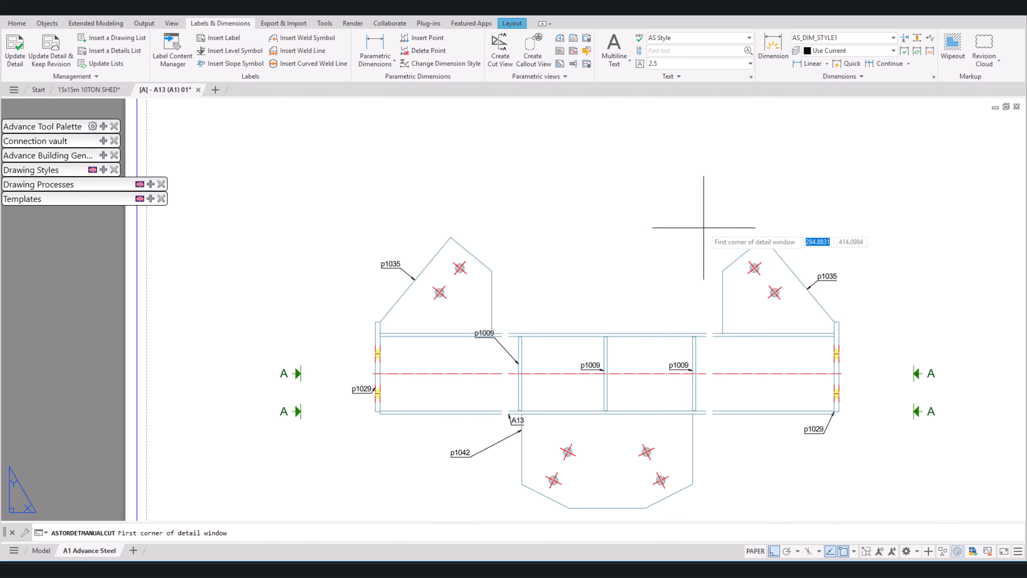
left_click(702, 222)
Step: End the vertical cut line below plate p1042, about 169 units long, and set the depth about 95 units leftward past the left stiffener
middle_click_drag(711, 440, 702, 289)
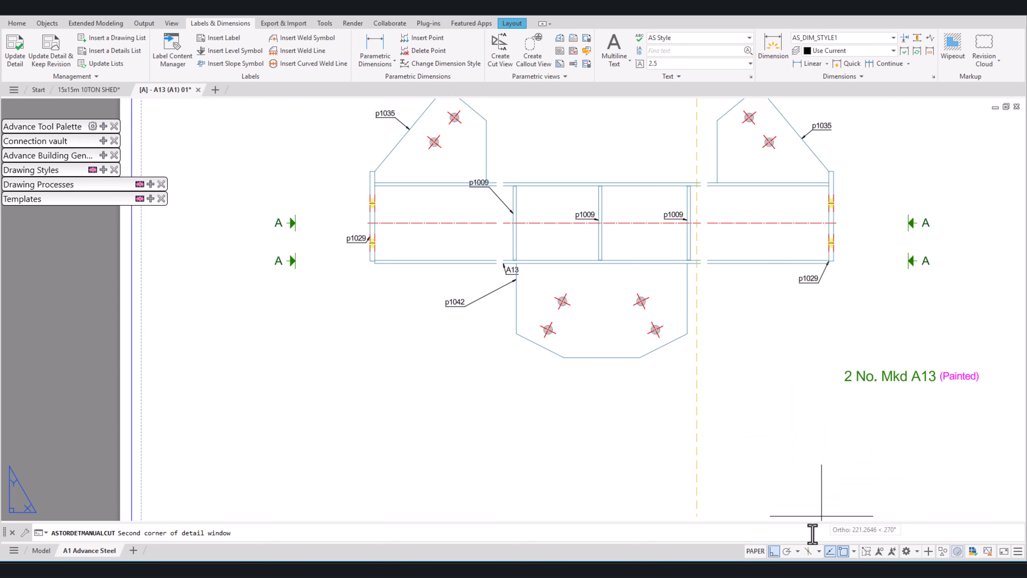
left_click(773, 551)
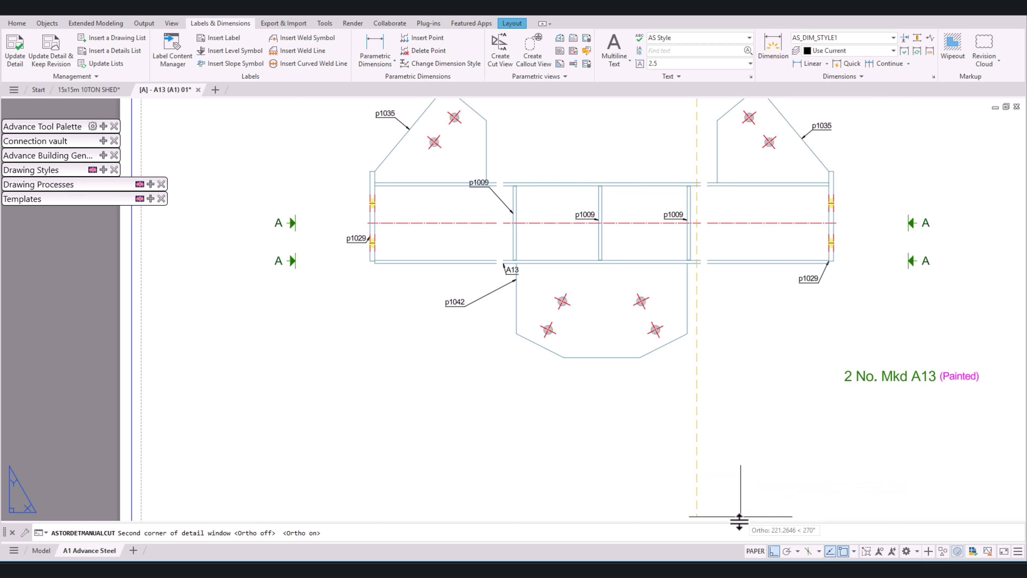
left_click(774, 551)
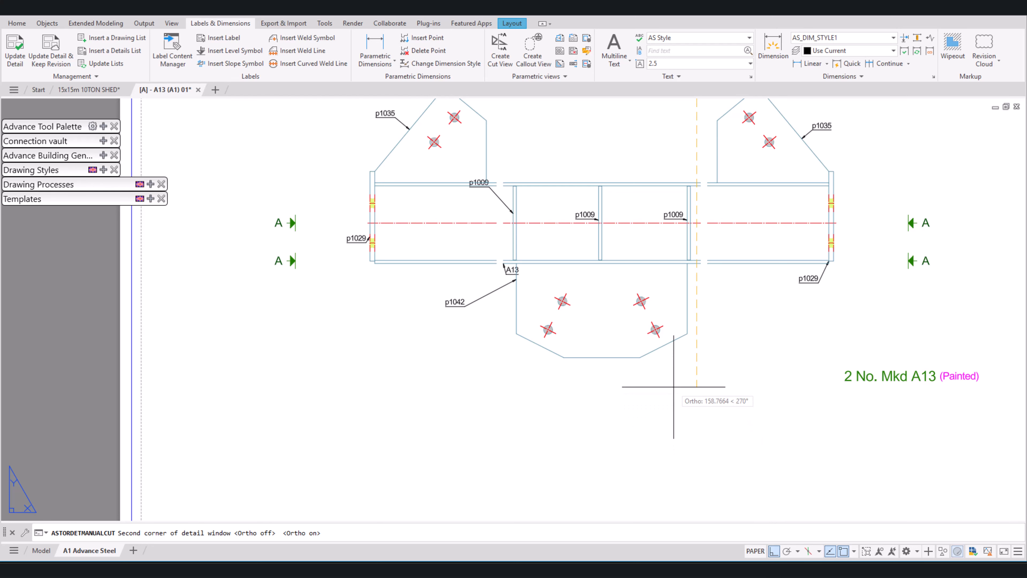
scroll(683, 389, "down", 2)
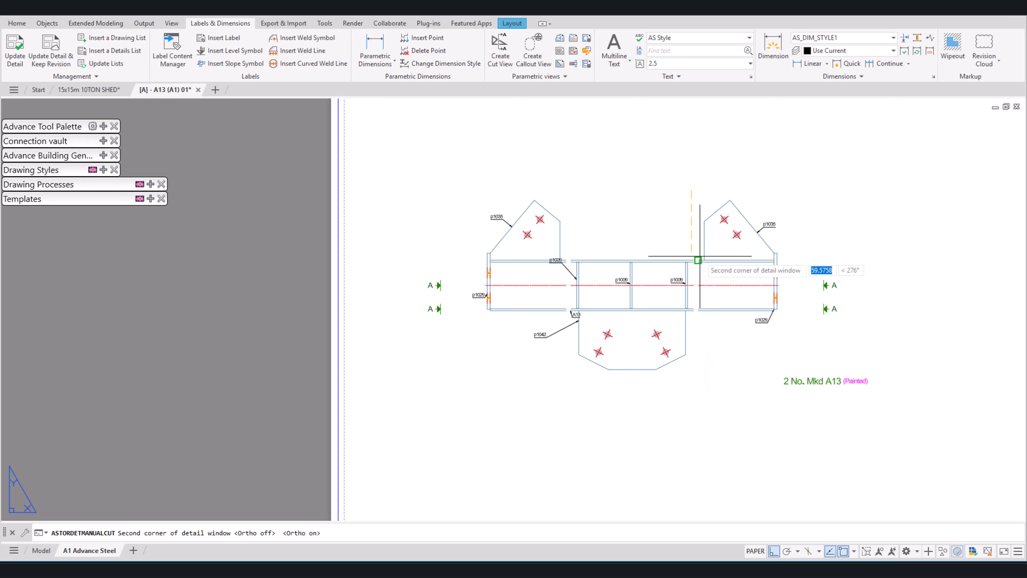
scroll(694, 267, "up", 5)
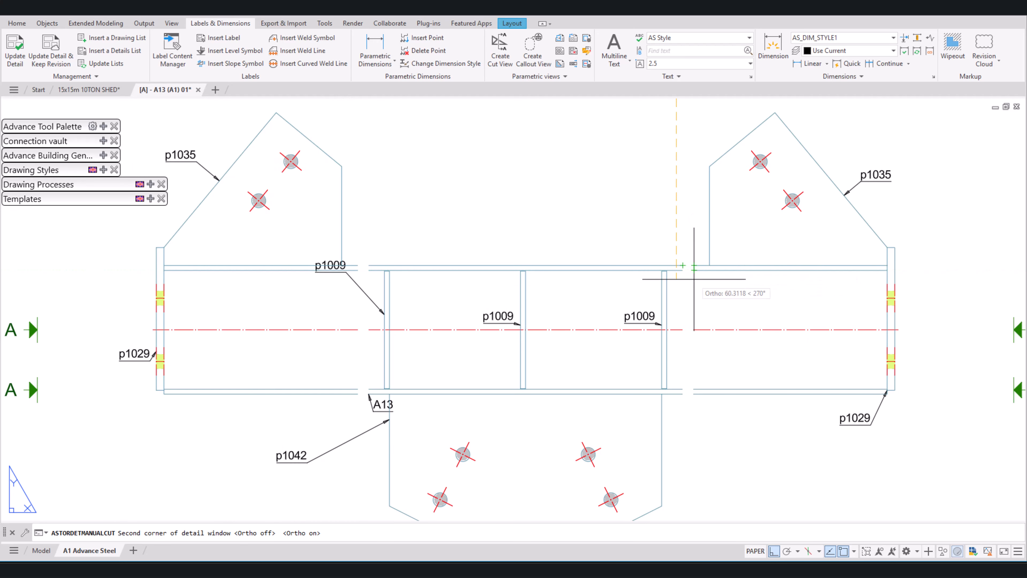
middle_click_drag(690, 444, 724, 324)
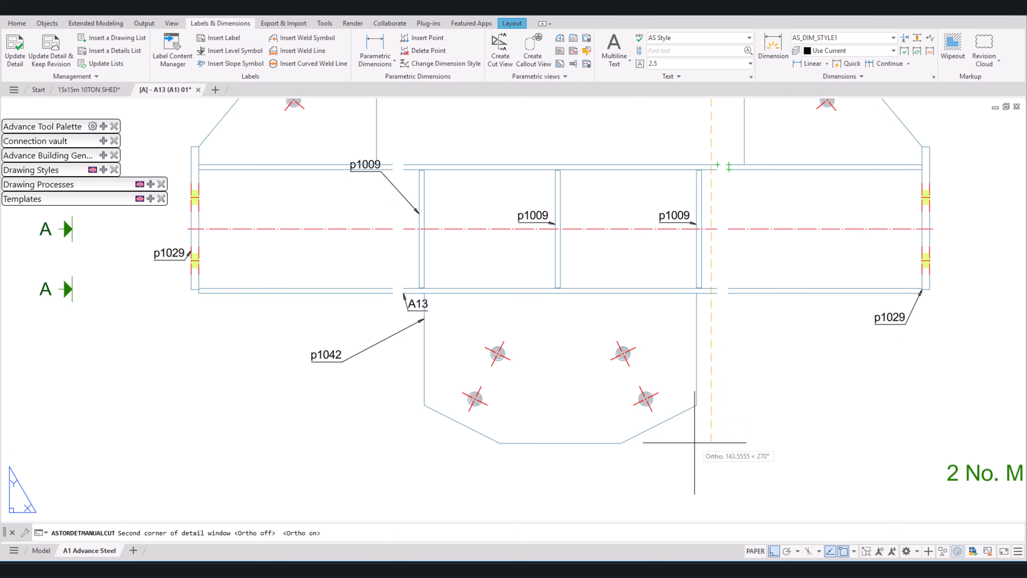
scroll(687, 478, "down", 2)
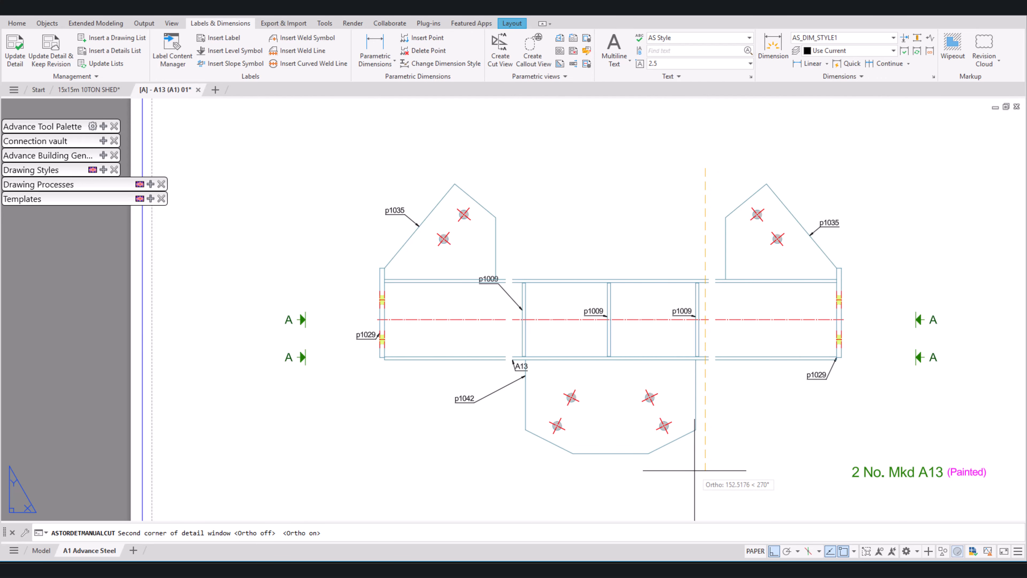
middle_click_drag(701, 475, 716, 386)
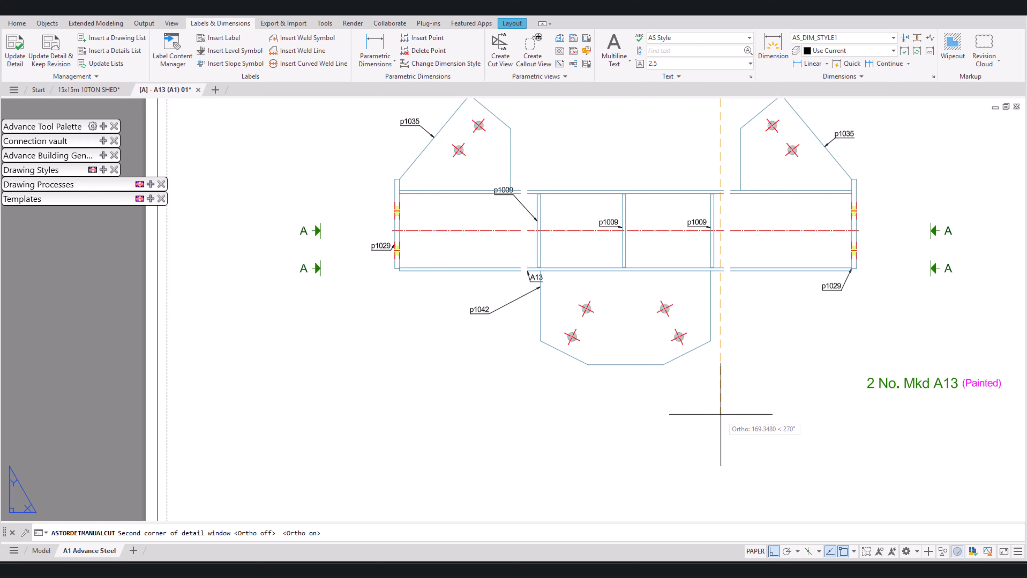
left_click(721, 414)
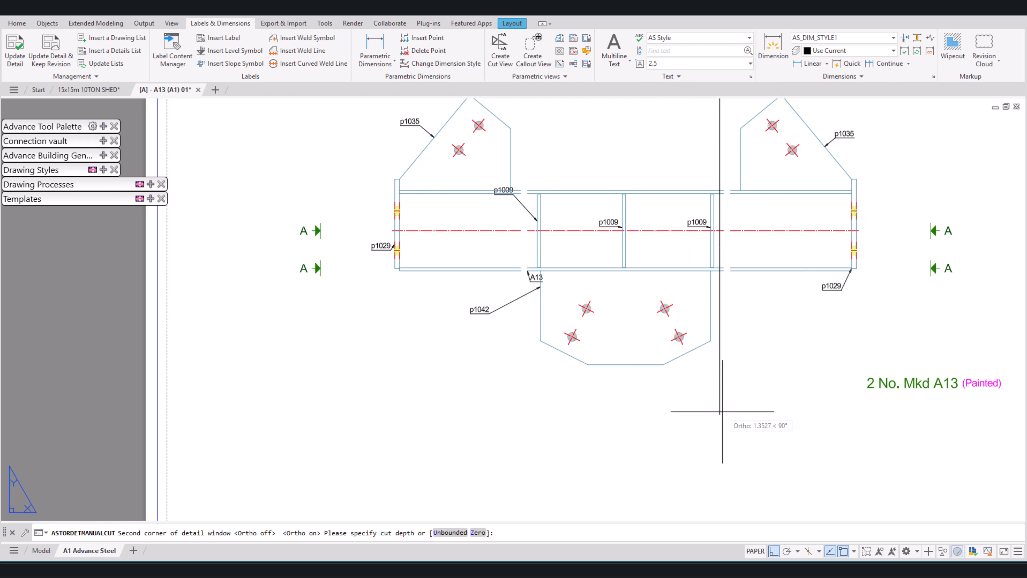
left_click(533, 414)
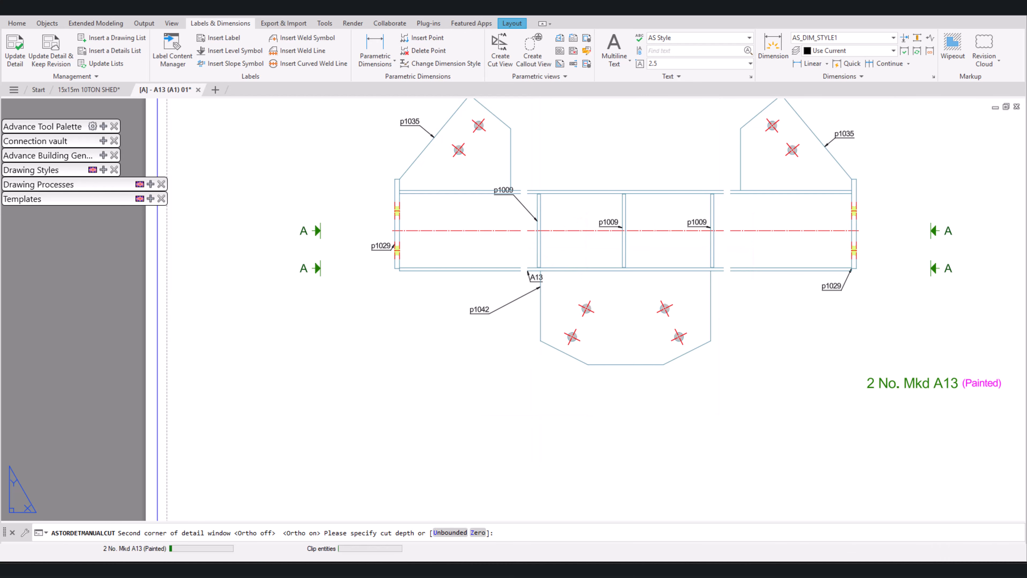
scroll(593, 391, "down", 2)
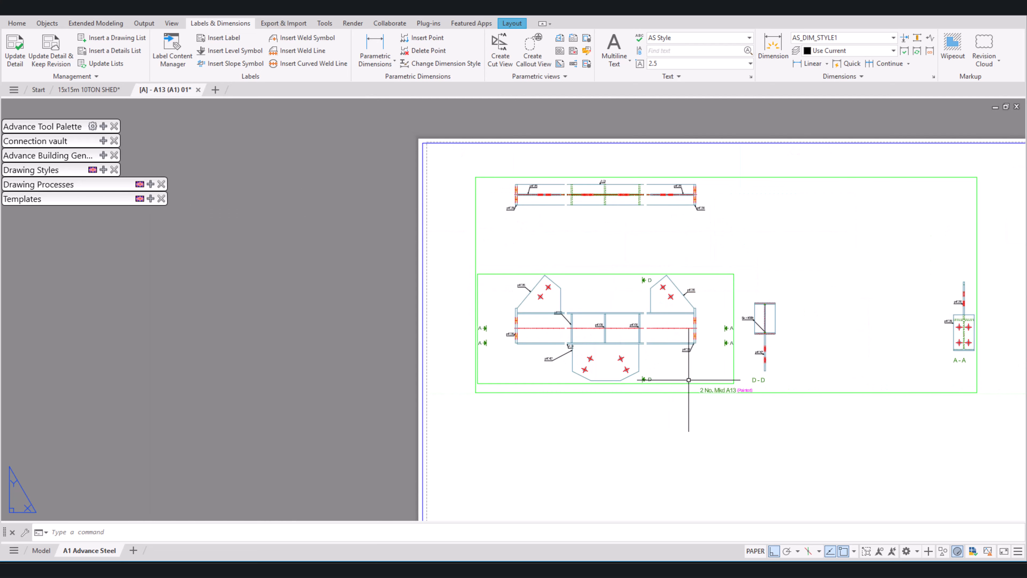
Step: Renumber the cut views of the A13 detail
scroll(747, 373, "up", 2)
scroll(806, 407, "down", 1)
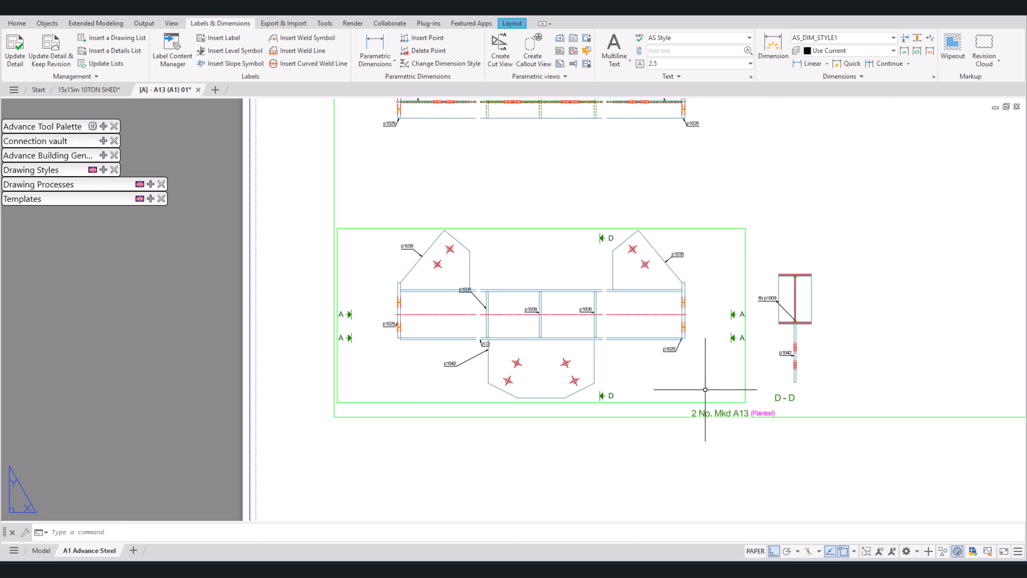
middle_click_drag(705, 374, 525, 356)
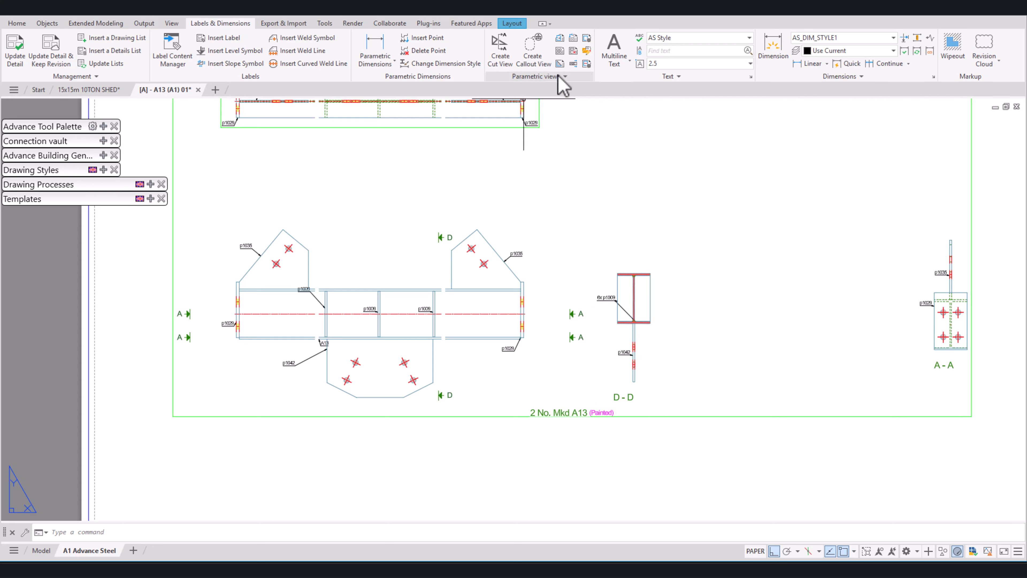
left_click(573, 64)
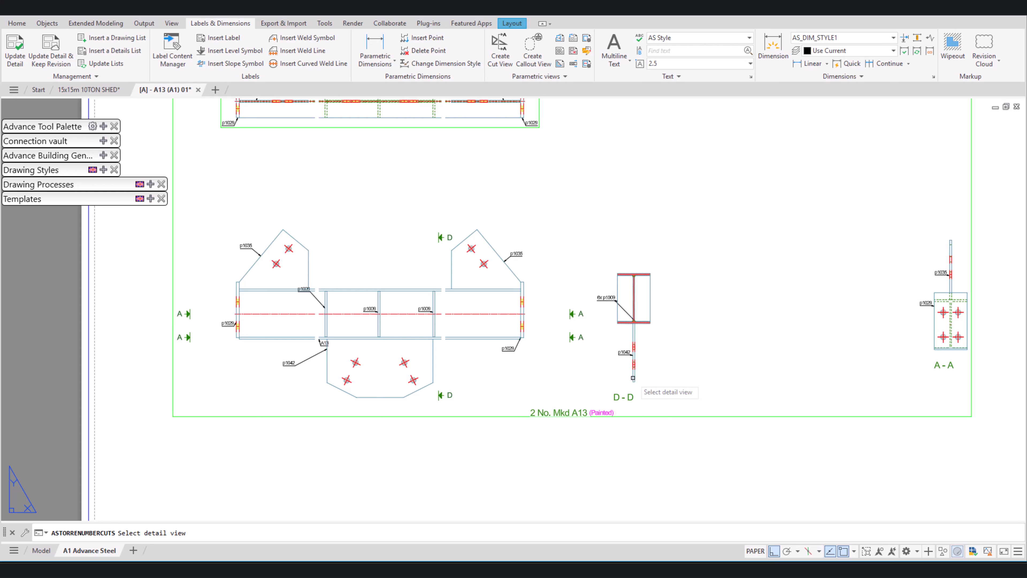
left_click(633, 402)
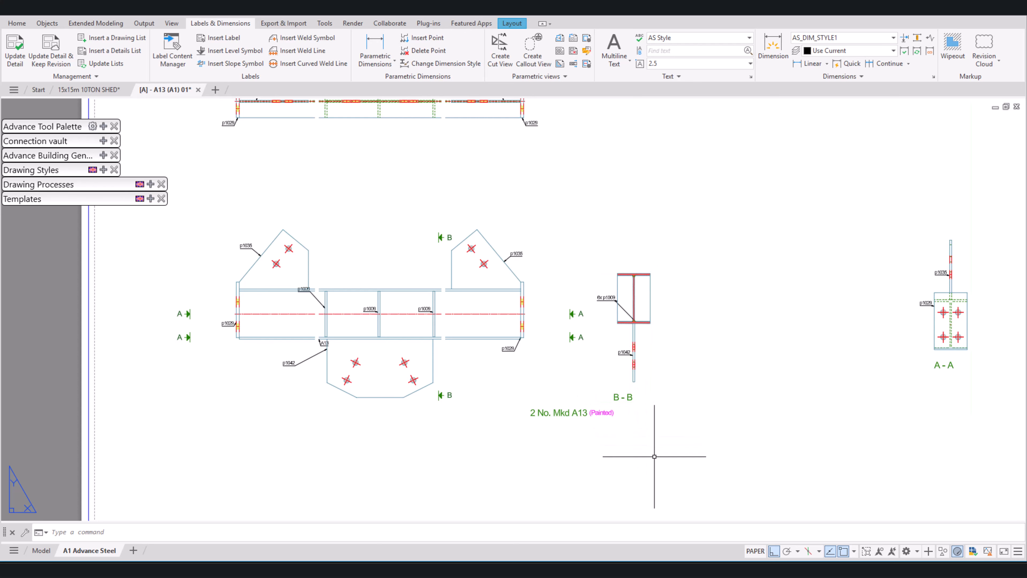
scroll(632, 406, "up", 5)
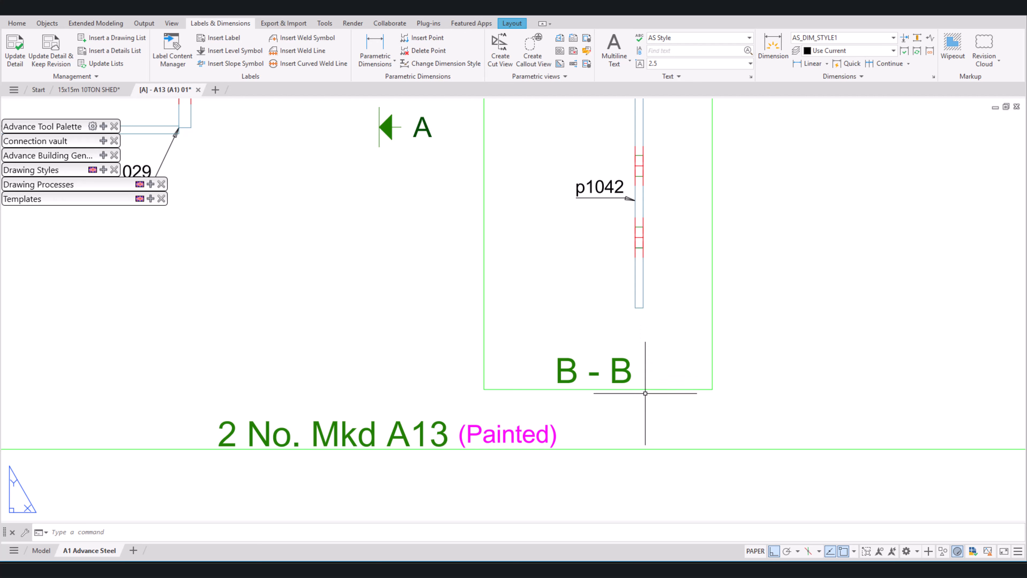
scroll(628, 394, "down", 10)
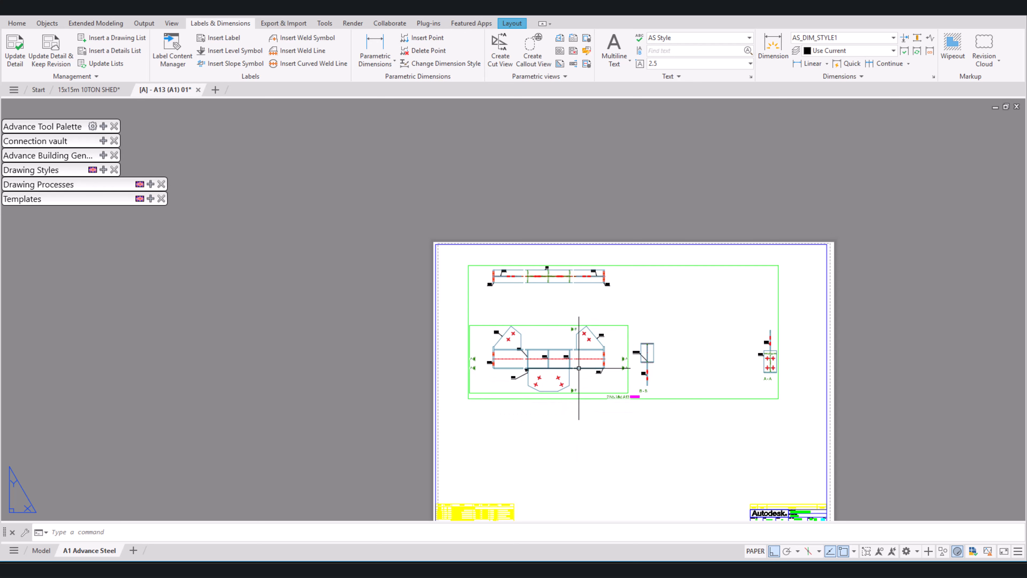
Step: Set the length kept on each side of the clipping area to 40 for the A13 detail
middle_click_drag(617, 429, 622, 366)
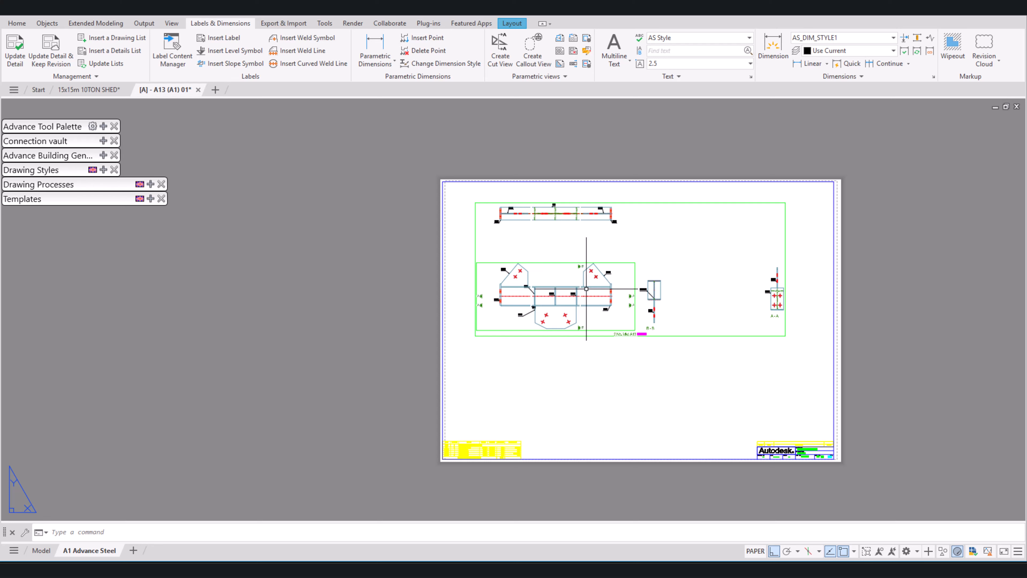
double_click(676, 336)
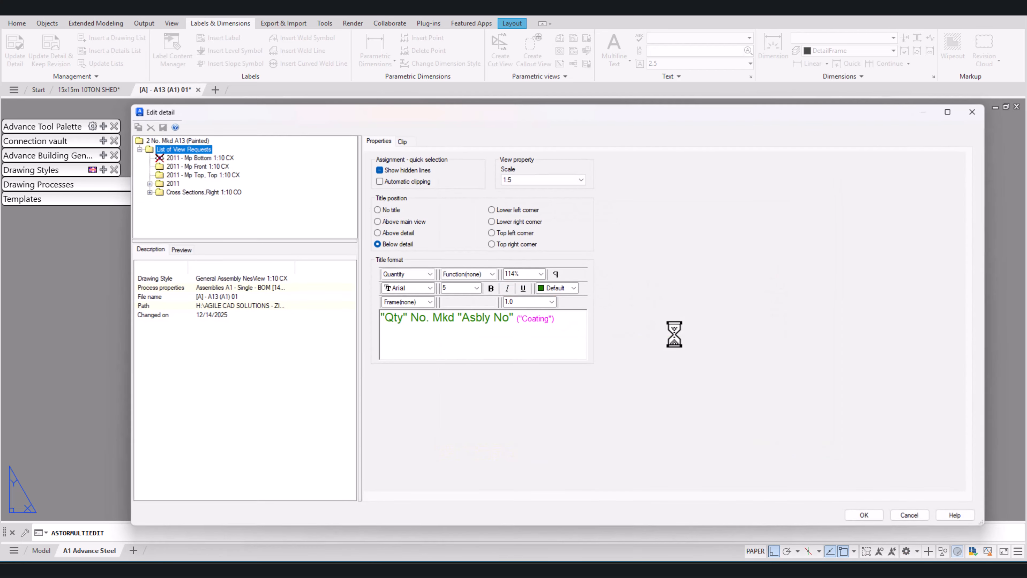
left_click(408, 142)
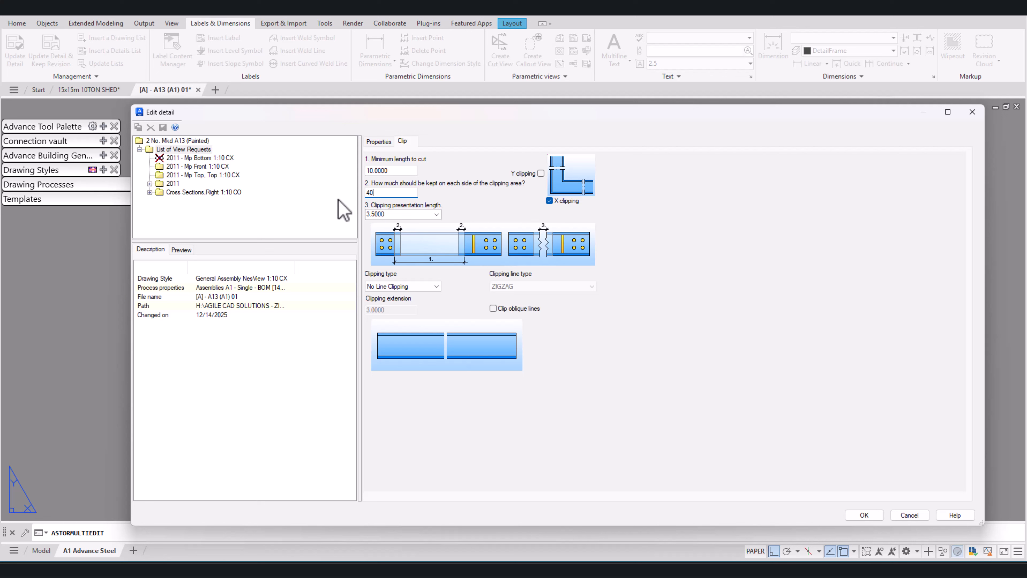
left_click(874, 515)
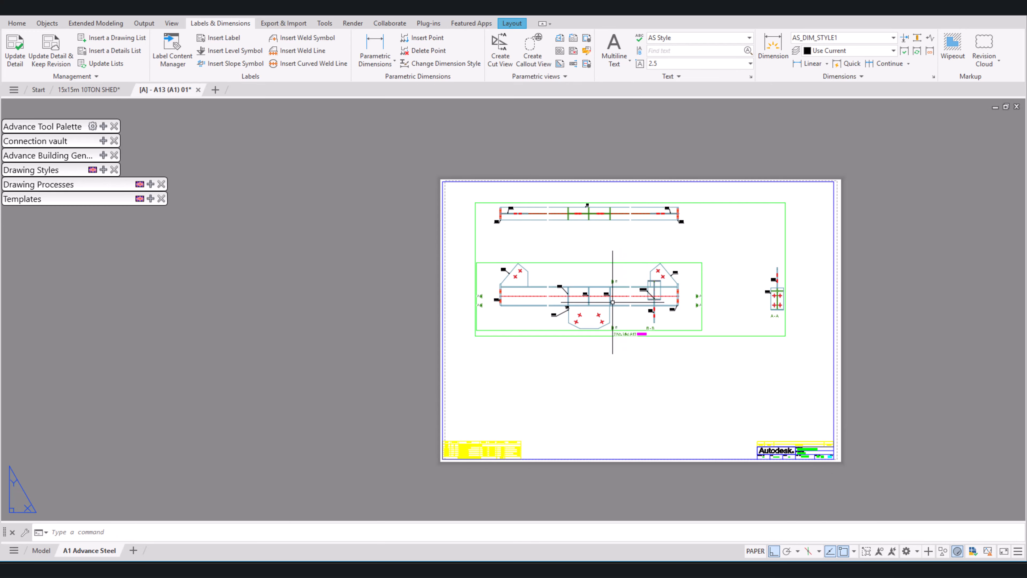
scroll(612, 299, "up", 4)
scroll(658, 292, "down", 5)
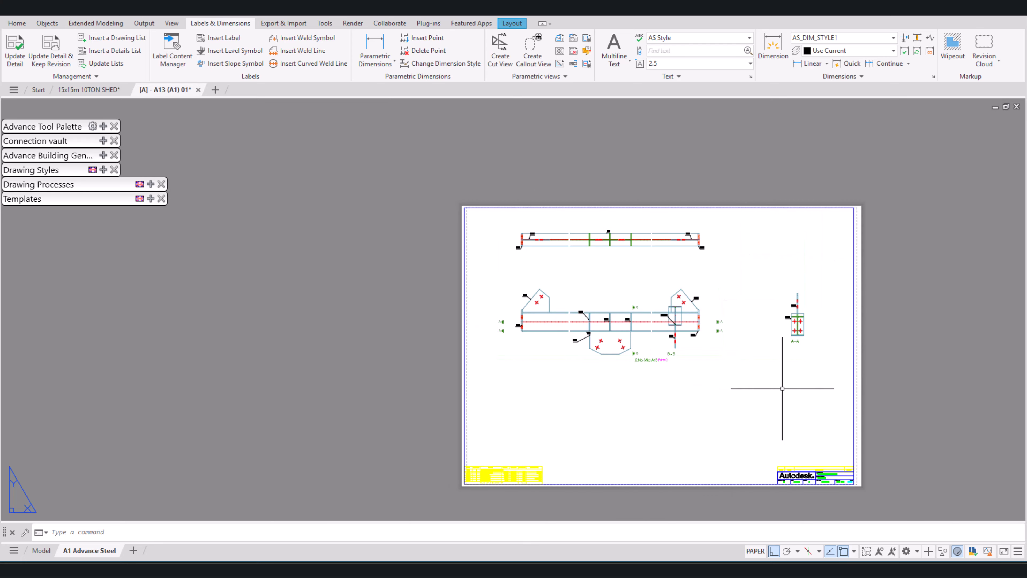
Step: Set the length kept on each side of the clipping area to 80 for the A13 detail
double_click(767, 360)
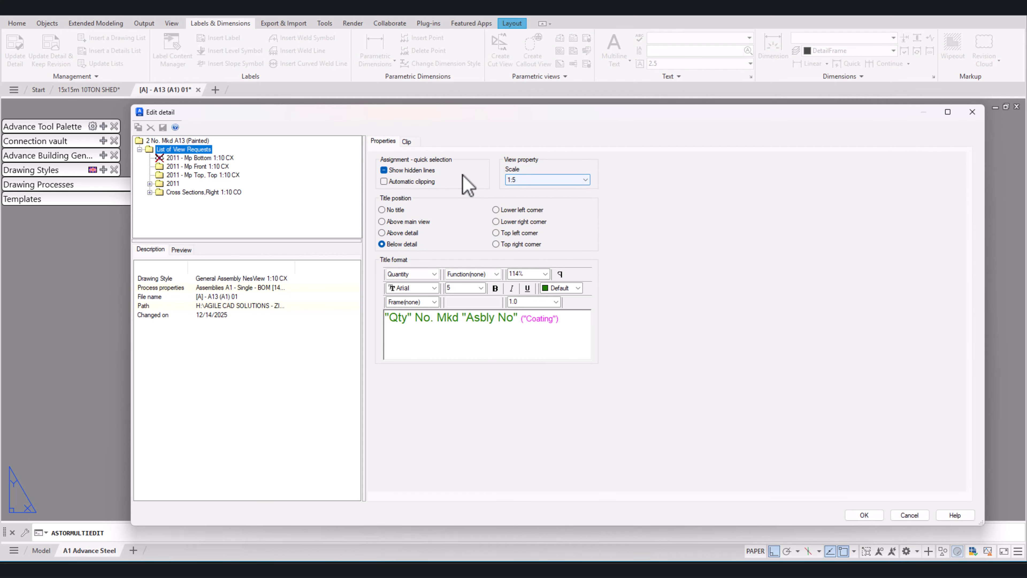
left_click(416, 141)
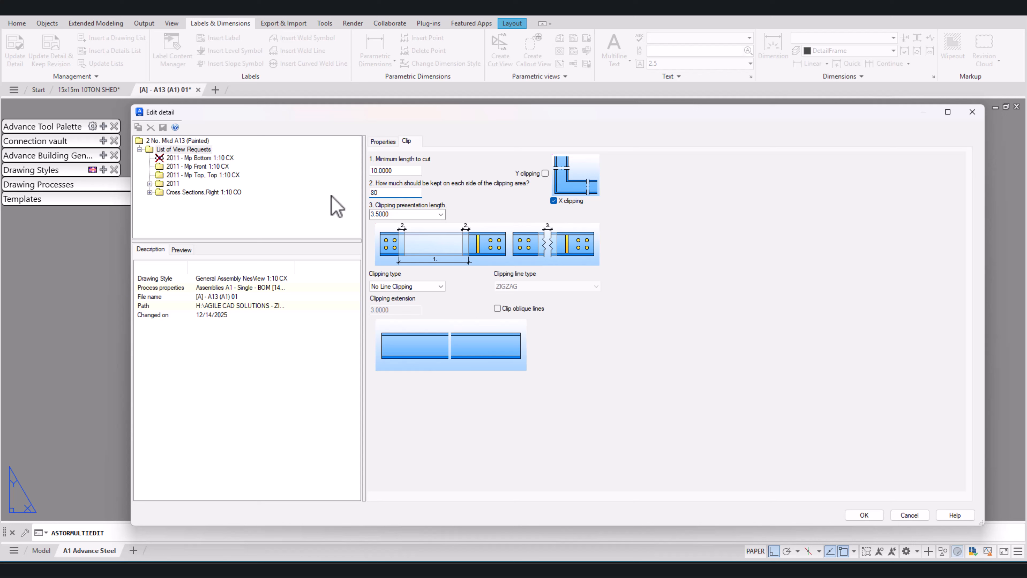
left_click(864, 516)
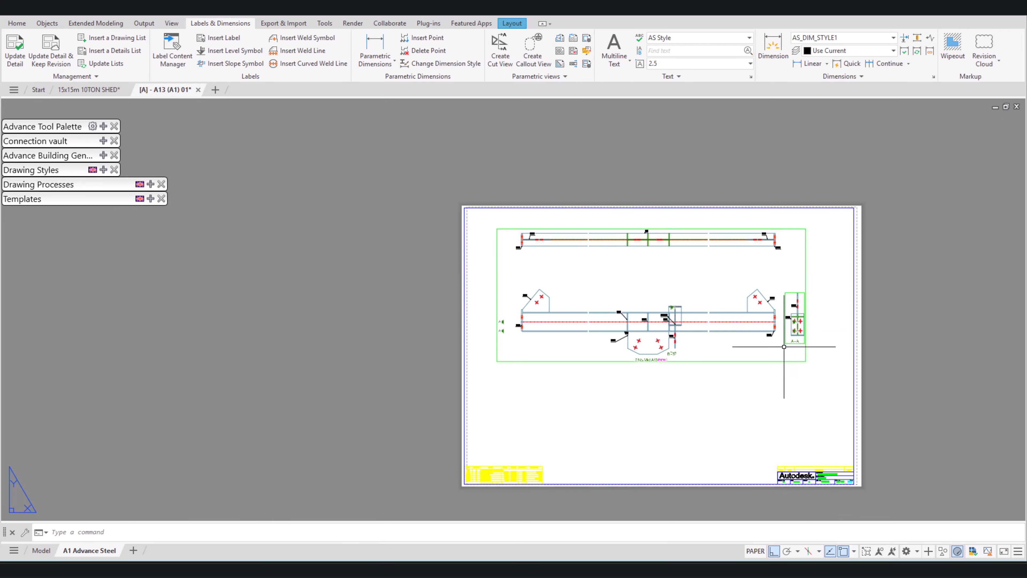
Step: Move section view A-A about 40 units straight right, clear of the front view's cut marks
scroll(683, 338, "up", 4)
left_click(681, 334)
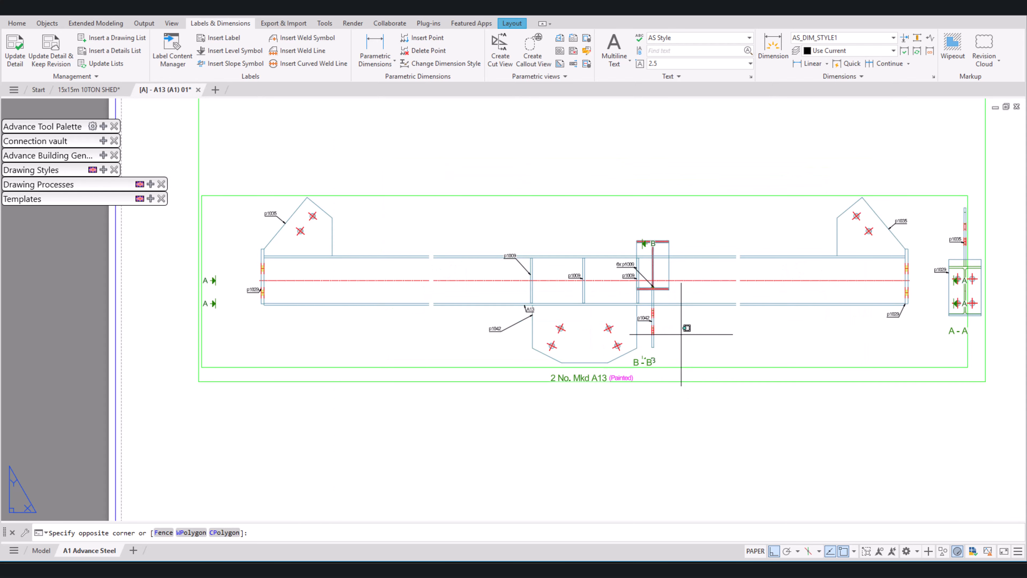
left_click(803, 339)
scroll(761, 339, "down", 2)
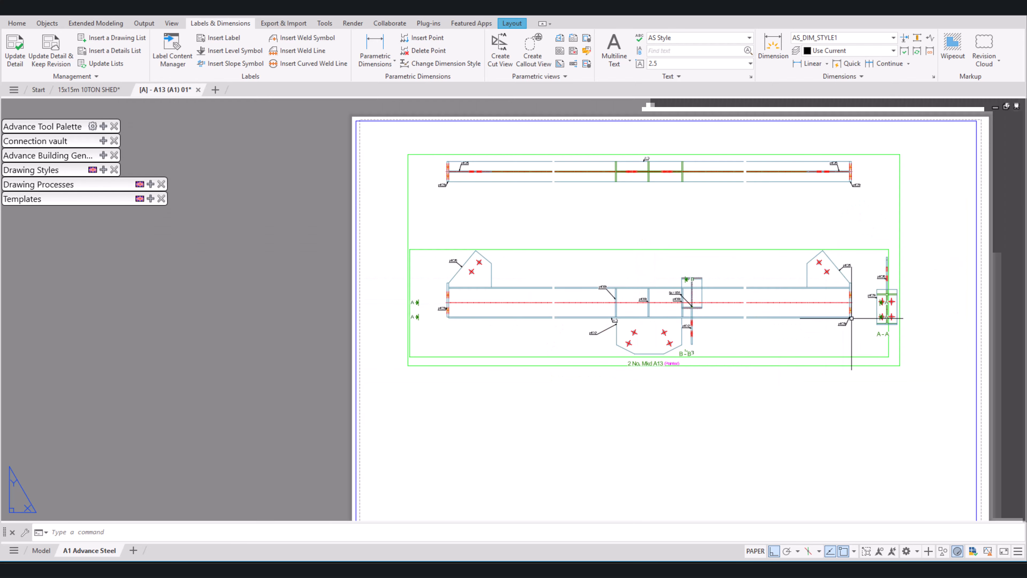
scroll(897, 299, "up", 6)
left_click(862, 234)
left_click(841, 243)
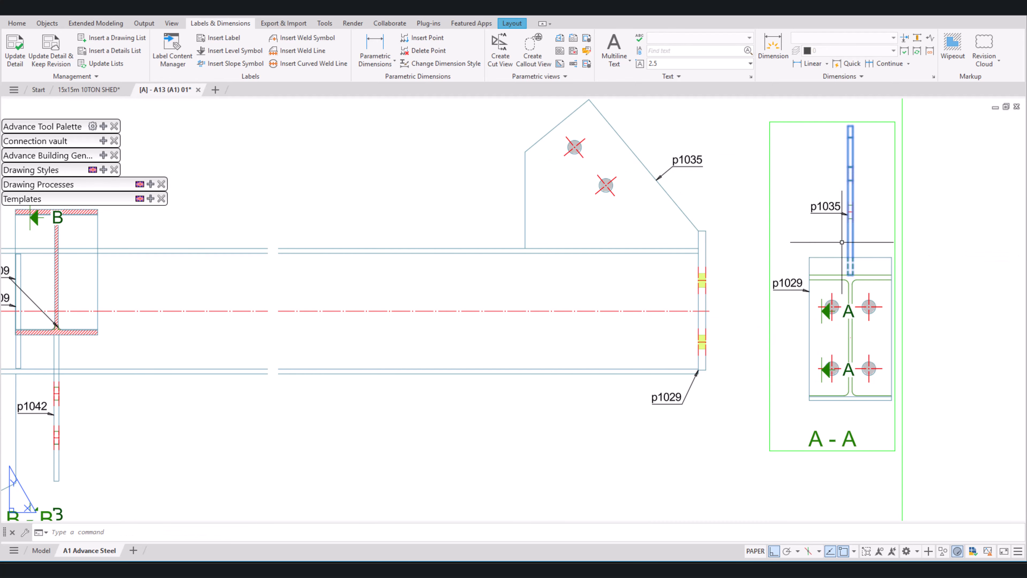
scroll(841, 242, "down", 4)
type("m")
key("space")
left_click(845, 239)
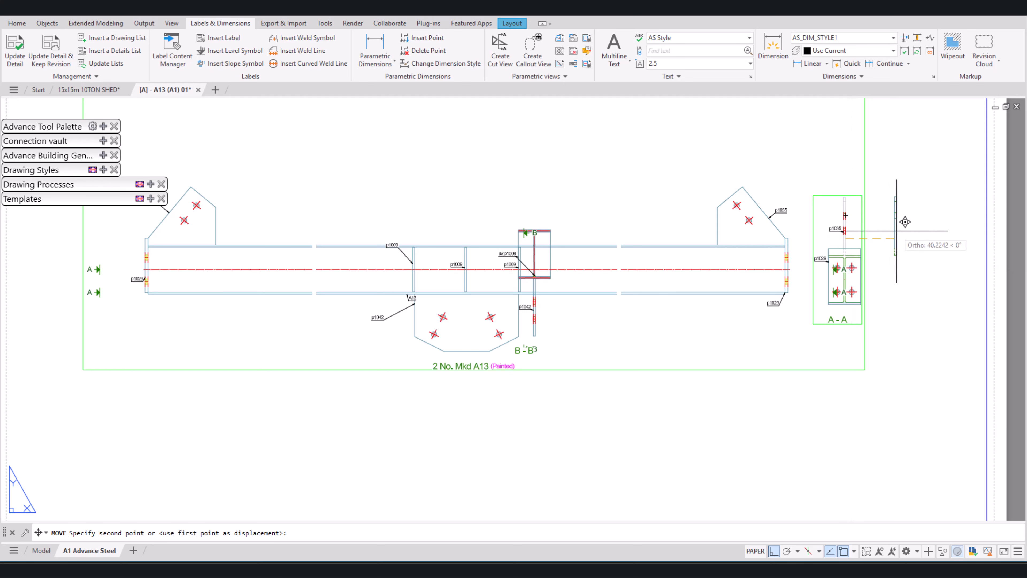
left_click(901, 230)
Step: Draw a horizontal reference line from the right end plate's lower corner in the front view across section view A-A
type("l")
key("space")
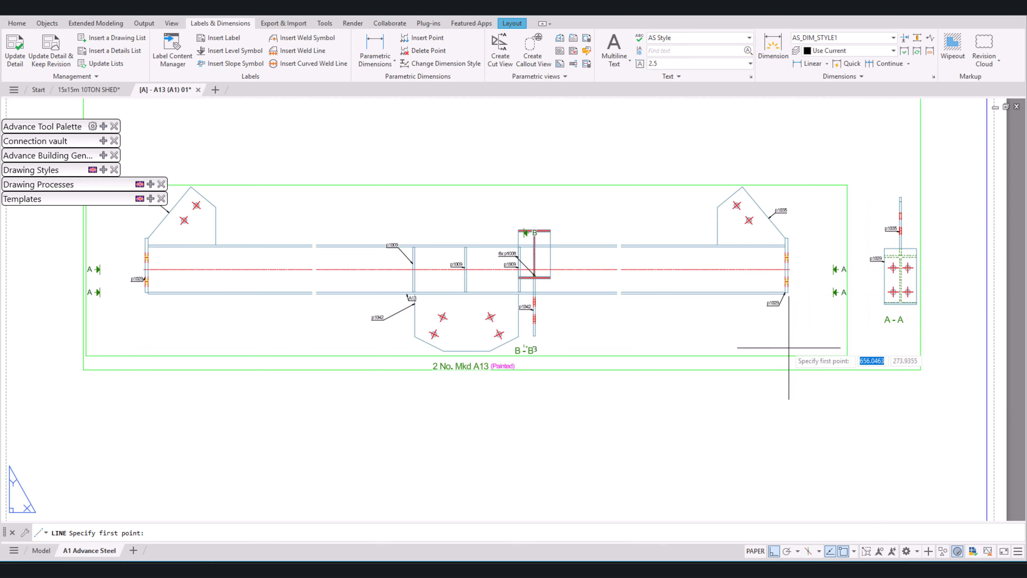
scroll(789, 324, "up", 5)
left_click(791, 195)
scroll(732, 241, "down", 4)
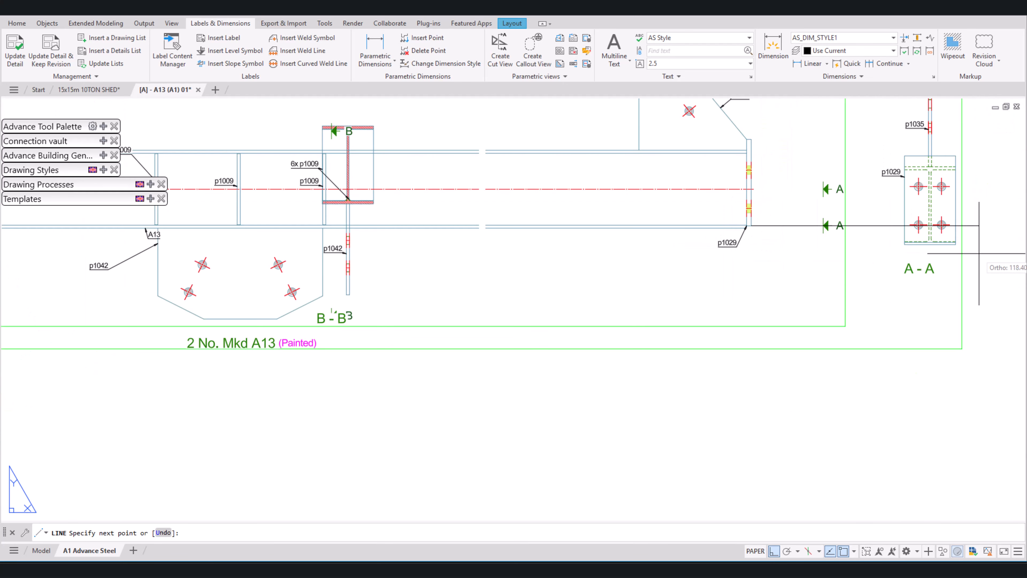
middle_click_drag(987, 235, 830, 256)
left_click(844, 247)
key("space")
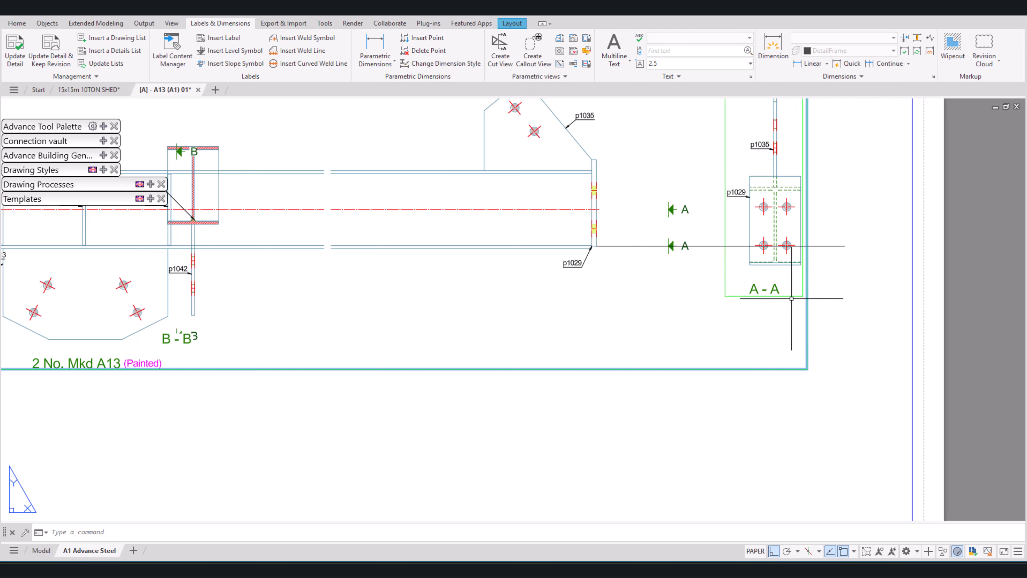
Step: Move section view A-A vertically so its beam's bottom edge aligns with the horizontal reference line
left_click(793, 308)
left_click(770, 267)
type("m")
key("space")
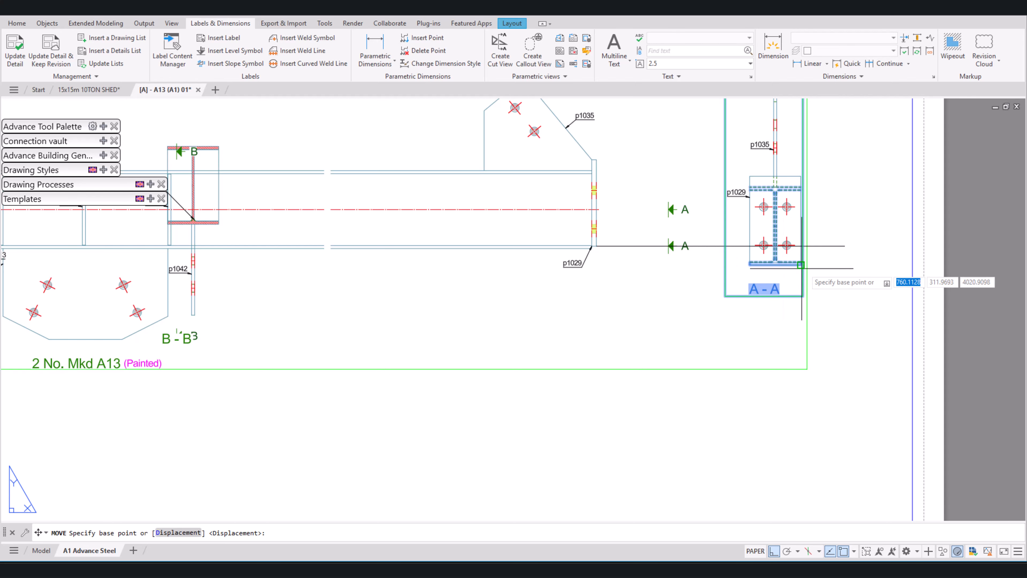
scroll(782, 267, "up", 5)
left_click(777, 252)
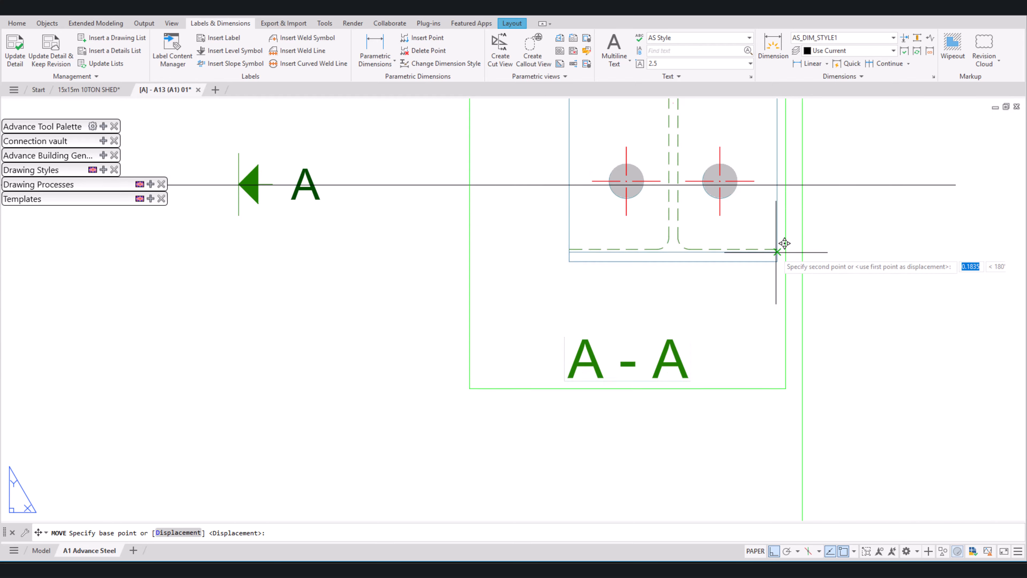
left_click(777, 184)
Step: Delete the horizontal reference line between the front view and section view A-A
scroll(820, 260, "down", 5)
scroll(845, 289, "down", 3)
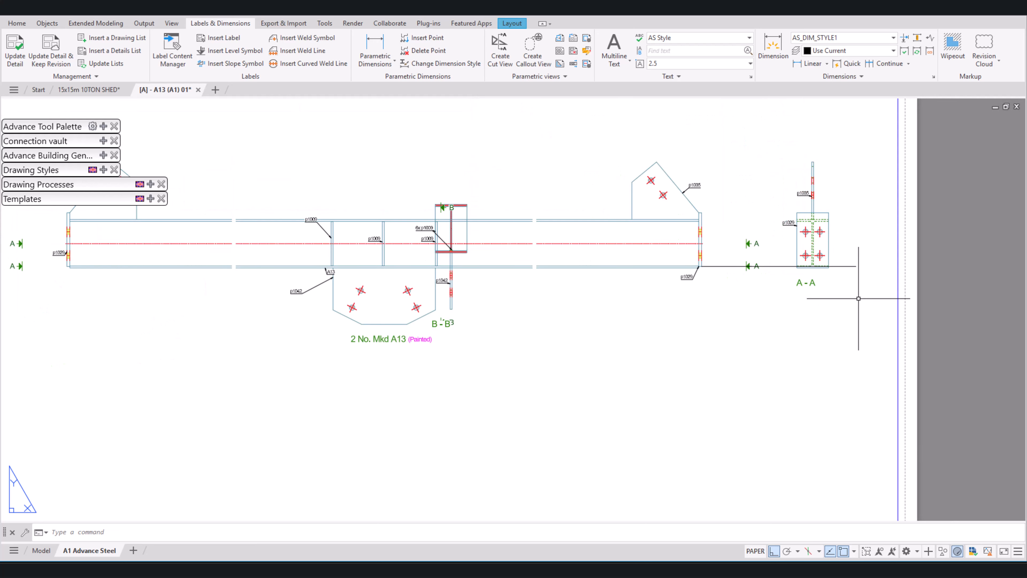
scroll(861, 340, "down", 3)
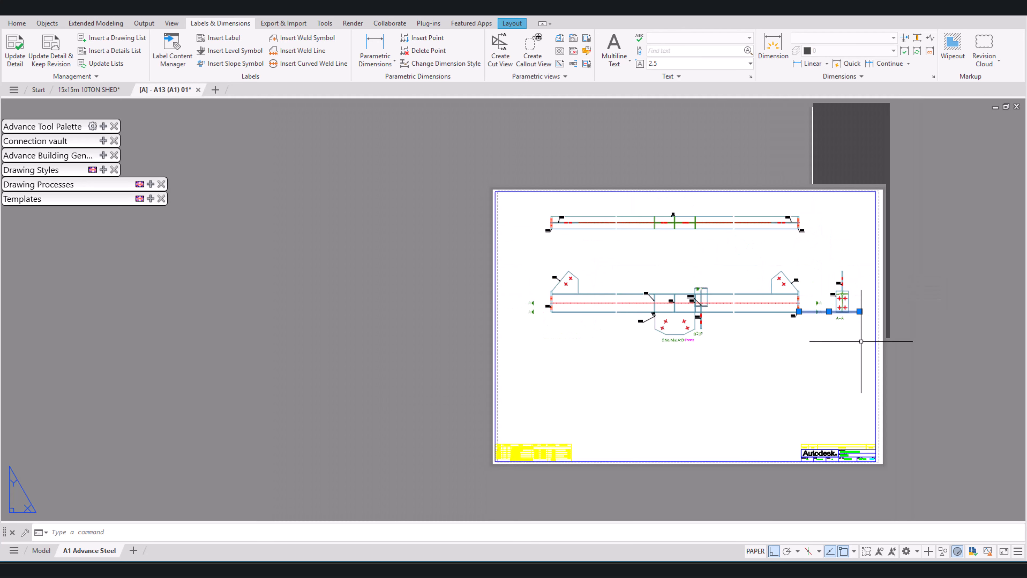
mouse_move(860, 311)
key("Escape")
scroll(851, 307, "up", 6)
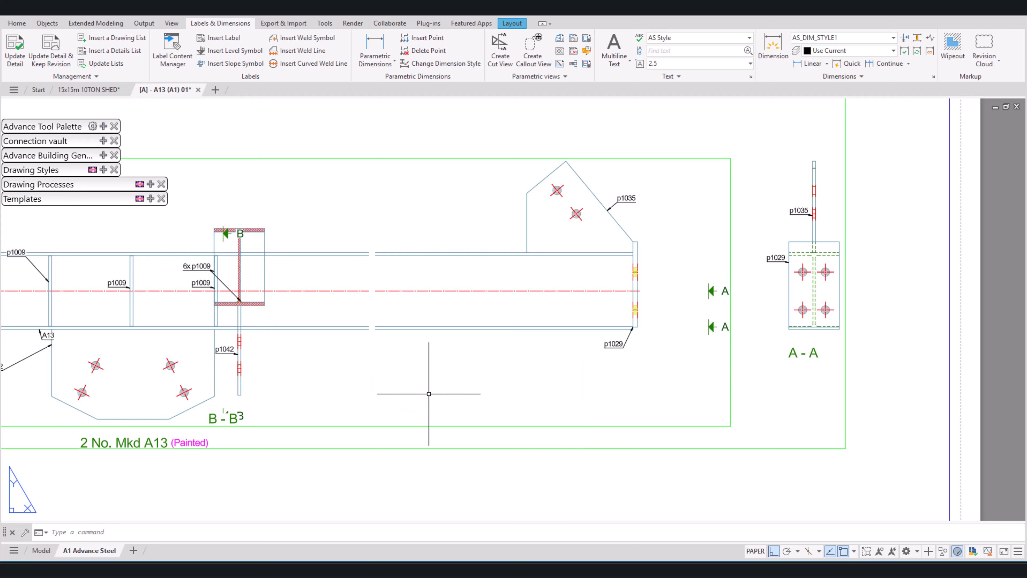
Step: Move section view B-B off the front view to the free area above section view A-A, with Ortho off
scroll(427, 394, "down", 2)
scroll(331, 375, "up", 4)
left_click(315, 378)
left_click(254, 357)
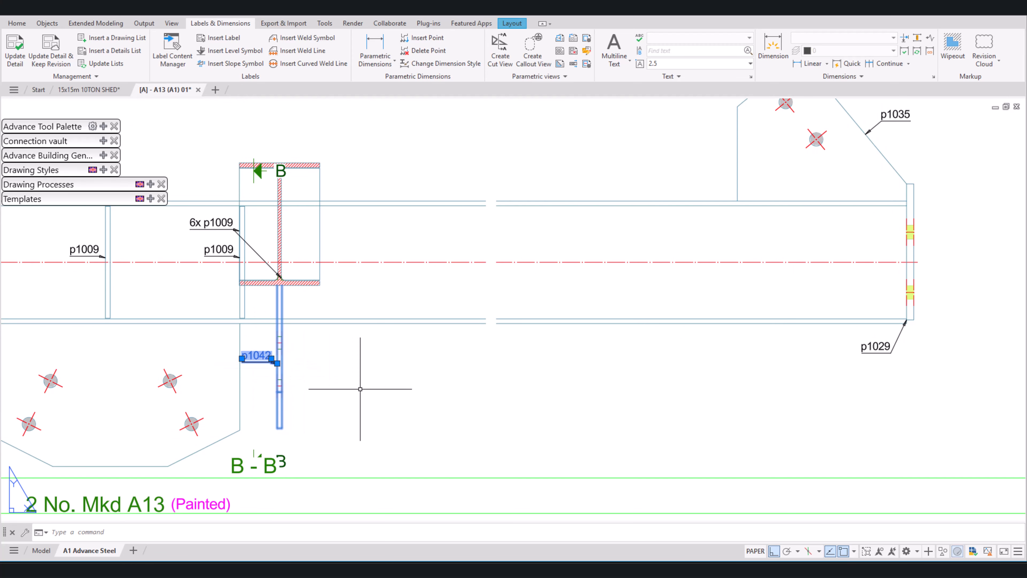
type("m")
key("Return")
left_click(332, 364)
scroll(365, 412, "down", 4)
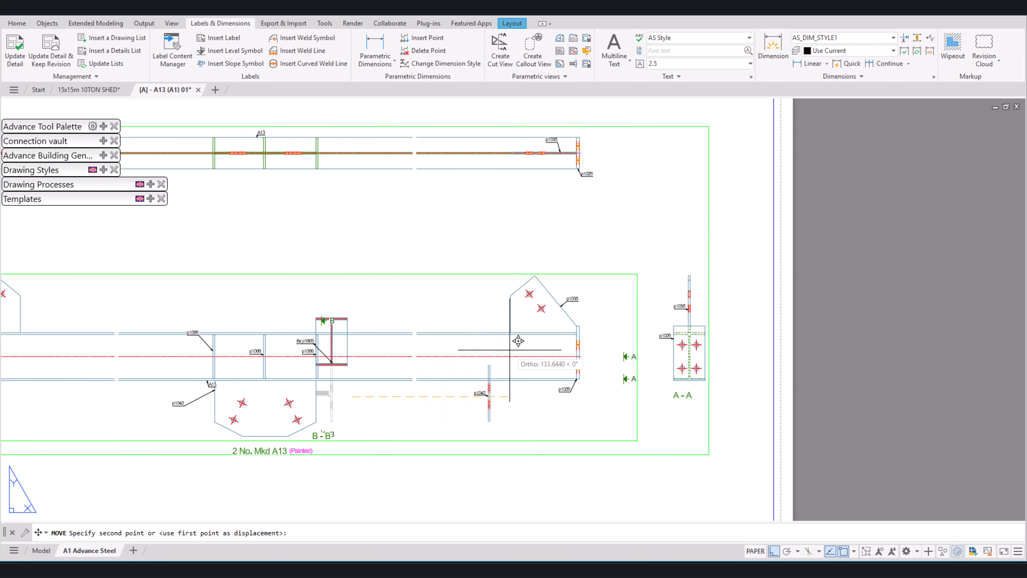
key("F8")
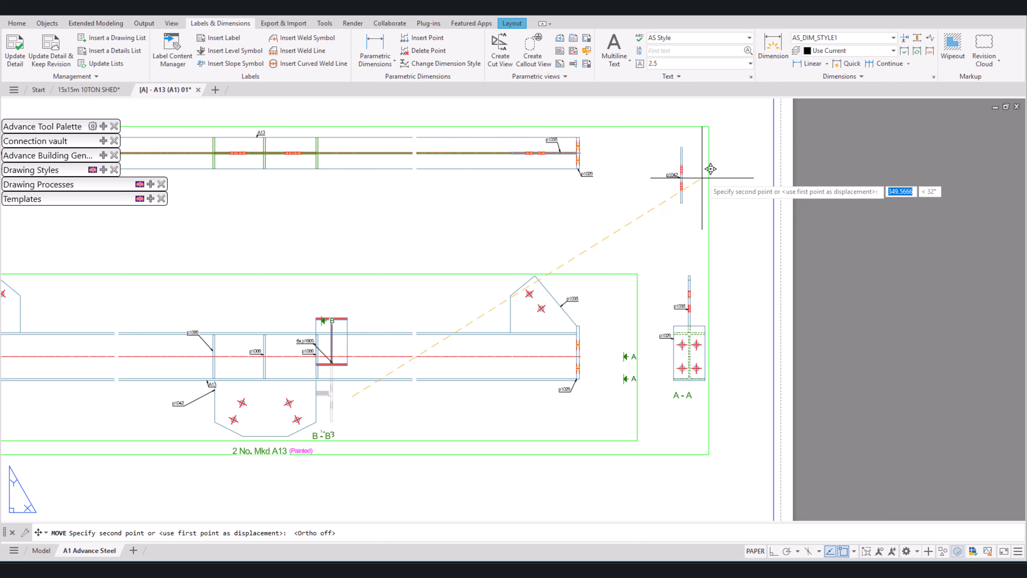
left_click(716, 138)
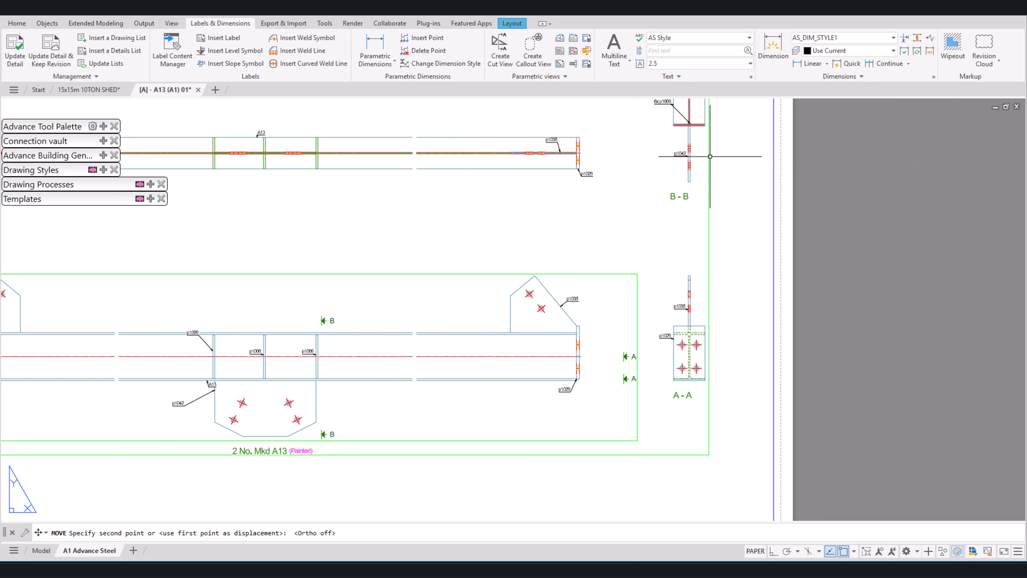
Step: Move the whole A13 detail with all its views lower on the sheet
scroll(733, 341, "down", 3)
scroll(734, 360, "down", 2)
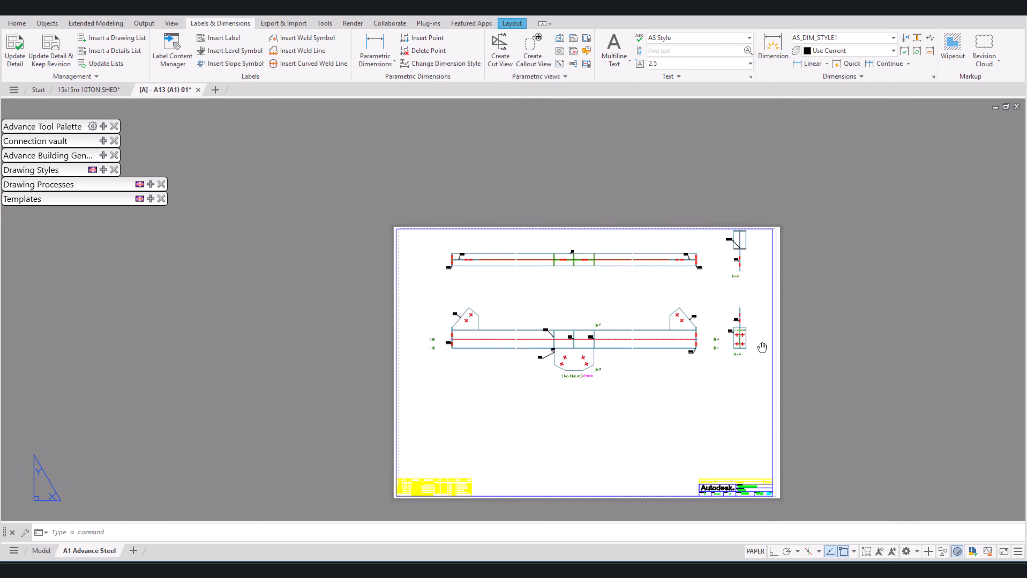
scroll(789, 292, "up", 2)
left_click(794, 308)
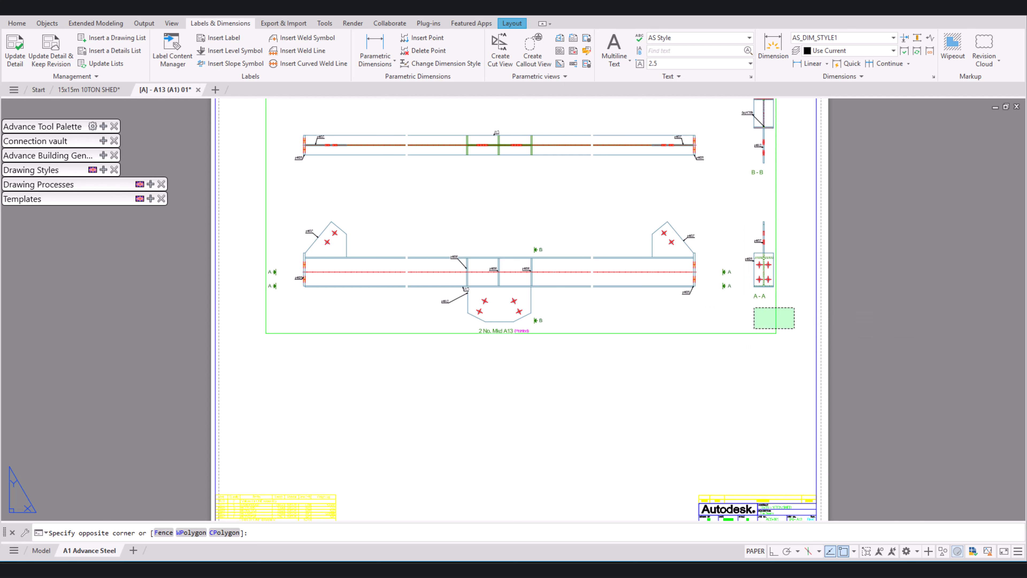
left_click(751, 329)
key("Escape")
type("m")
key("Return")
left_click(951, 260)
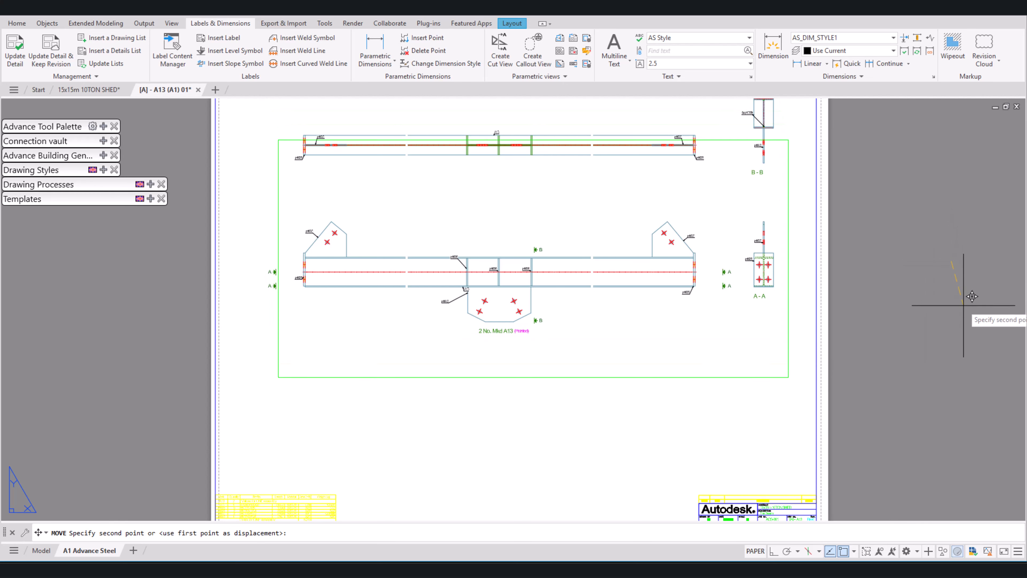
left_click(957, 378)
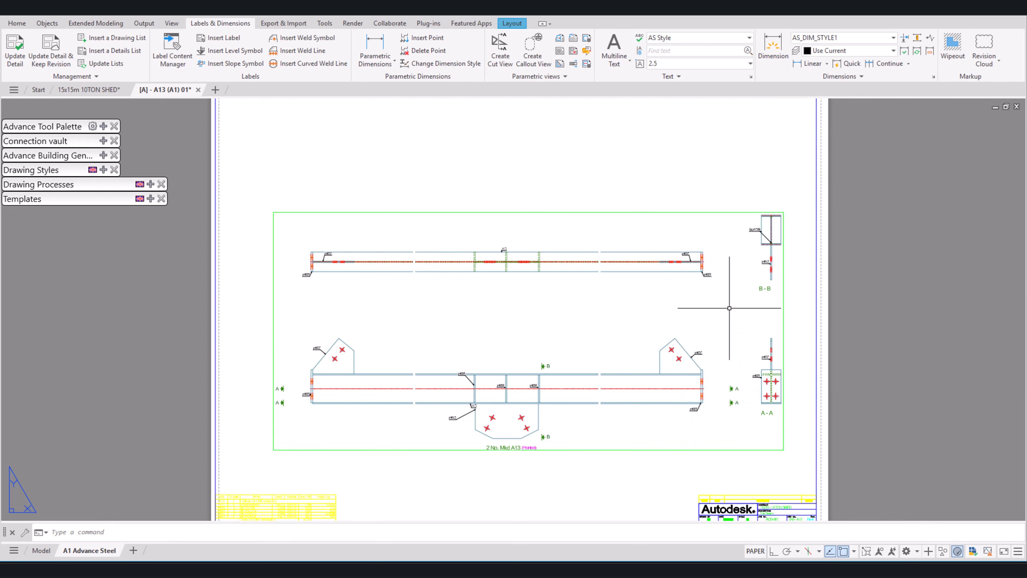
Step: Move the beam's top view and section view B-B straight up together with Ortho on, widening the gap above the front view
left_click(779, 295)
left_click(583, 242)
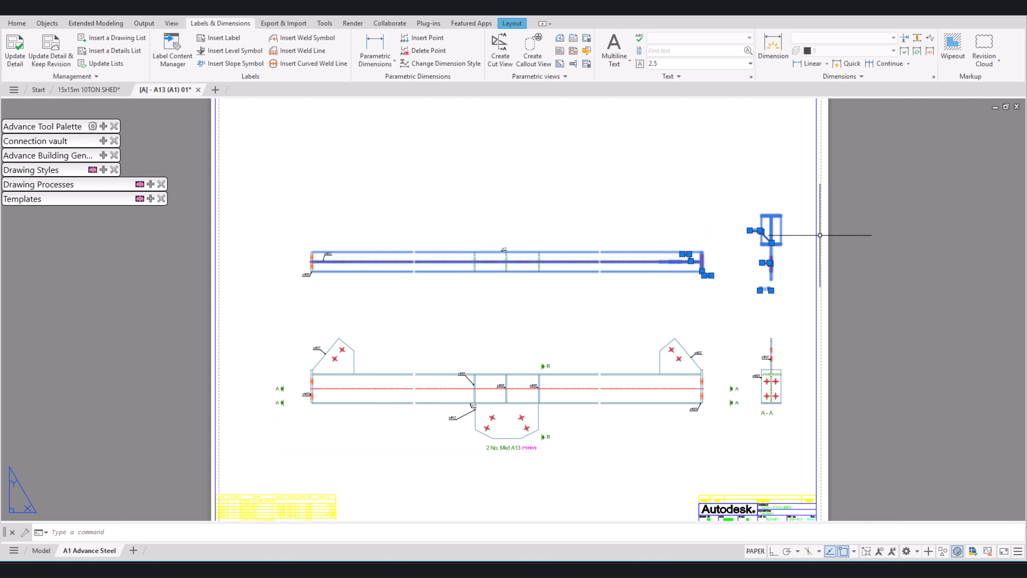
type("m")
key("Return")
left_click(791, 194)
key("F8")
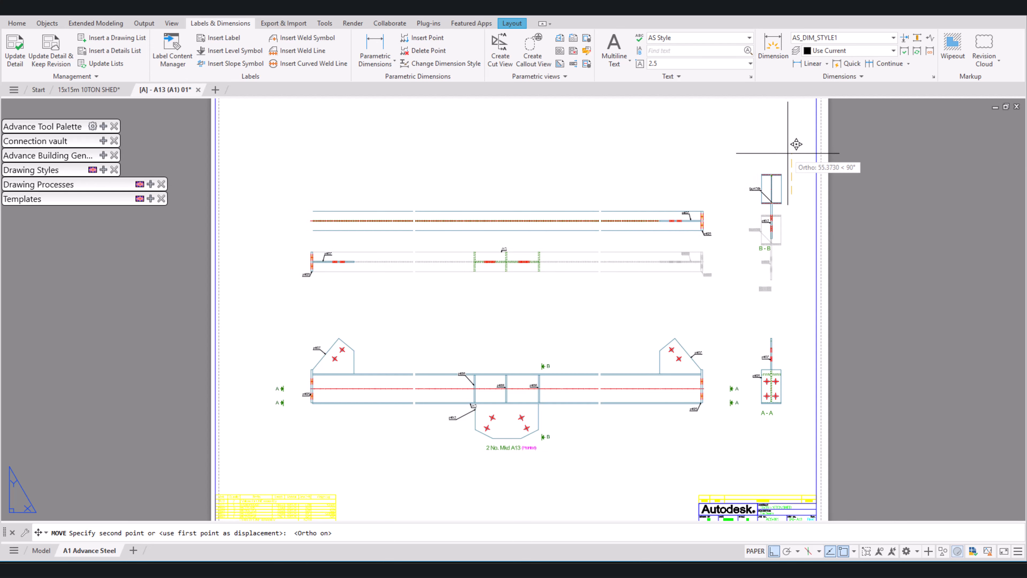
left_click(791, 127)
Step: Move the "2 No. Mkd A13 (Painted)" title about 49 units straight down, clear of the front view
scroll(728, 291, "down", 3)
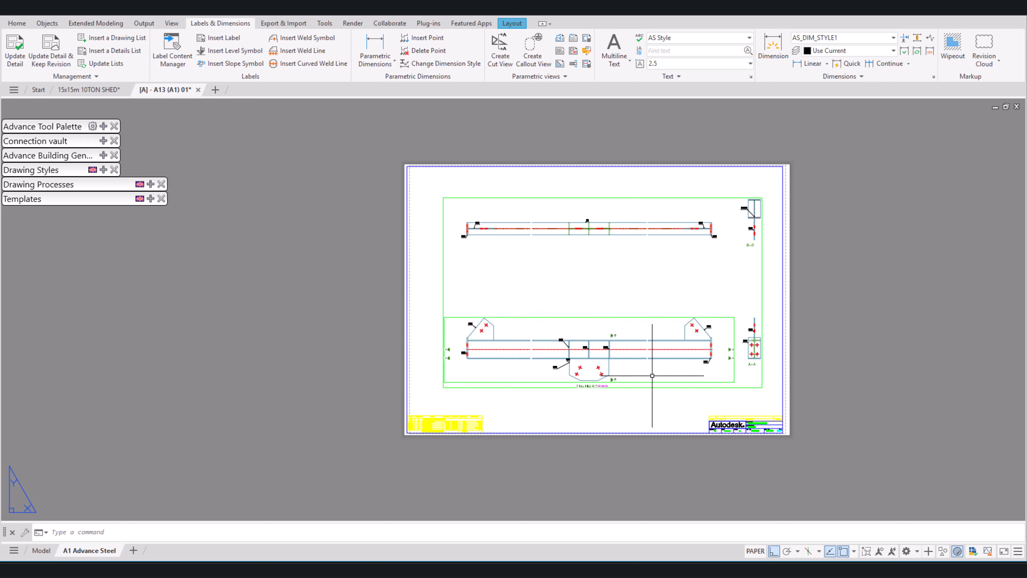
scroll(654, 380, "up", 4)
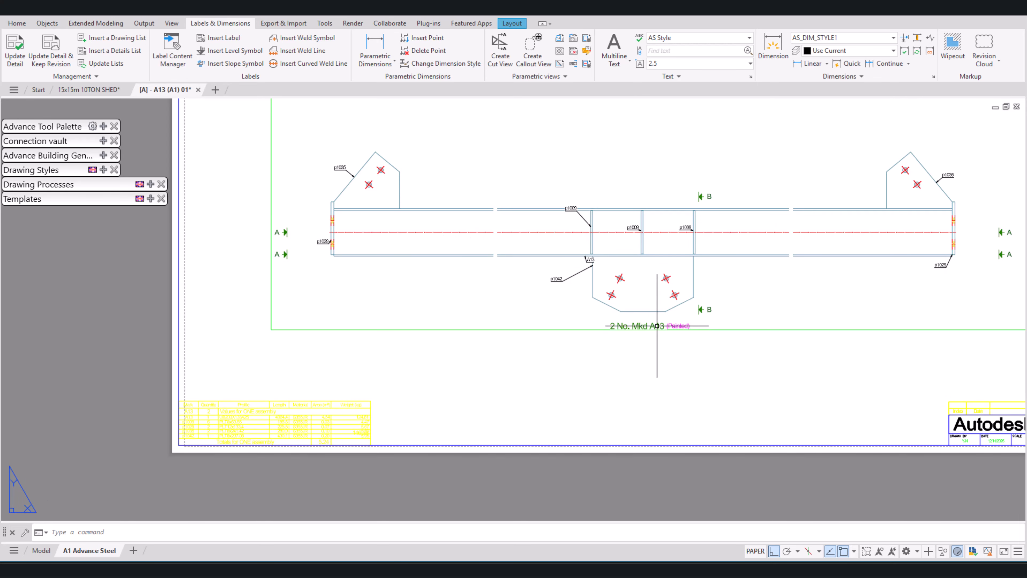
left_click(657, 326)
left_click(611, 328)
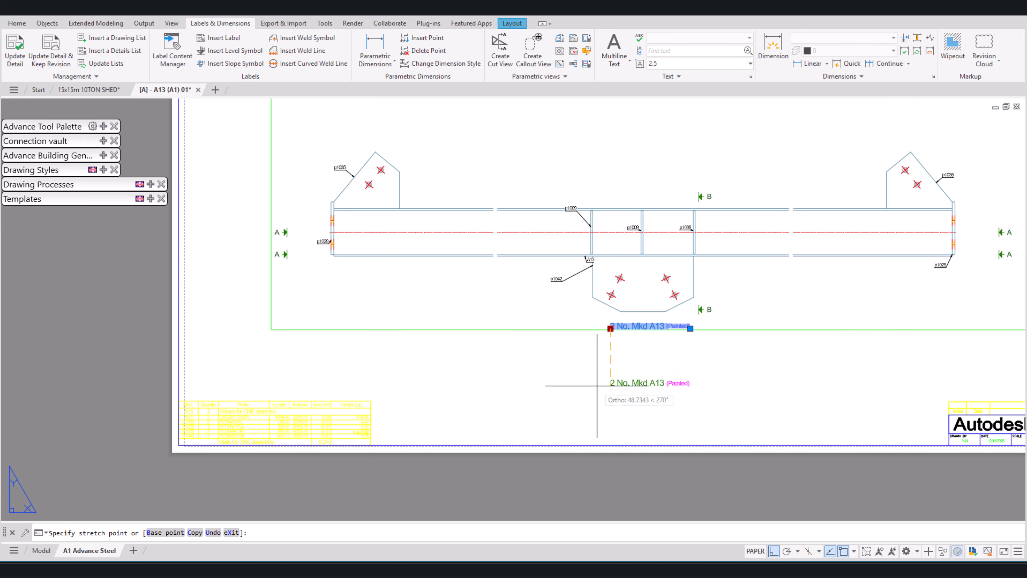
left_click(611, 385)
Step: Spread the two A cut marks at the beam's left end vertically, one above the gusset plate and one below the beam
middle_click_drag(666, 309, 633, 357)
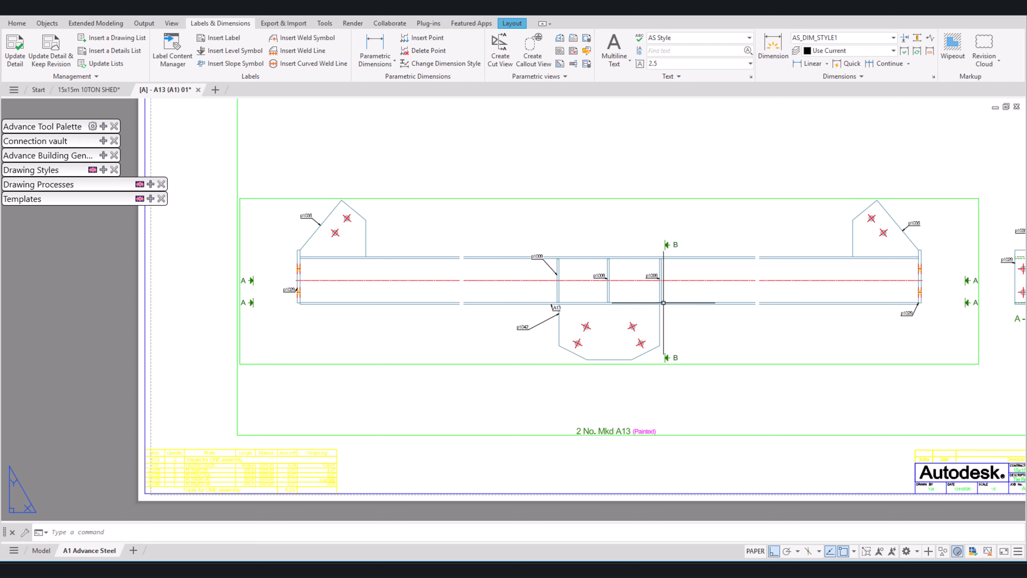
scroll(290, 295, "up", 4)
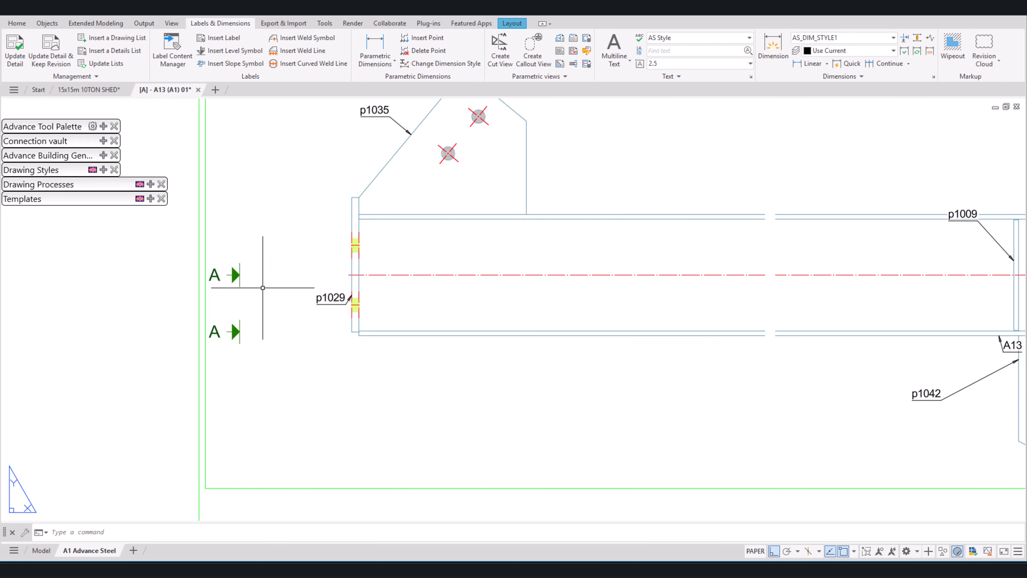
scroll(263, 287, "down", 4)
left_click(261, 285)
left_click(243, 277)
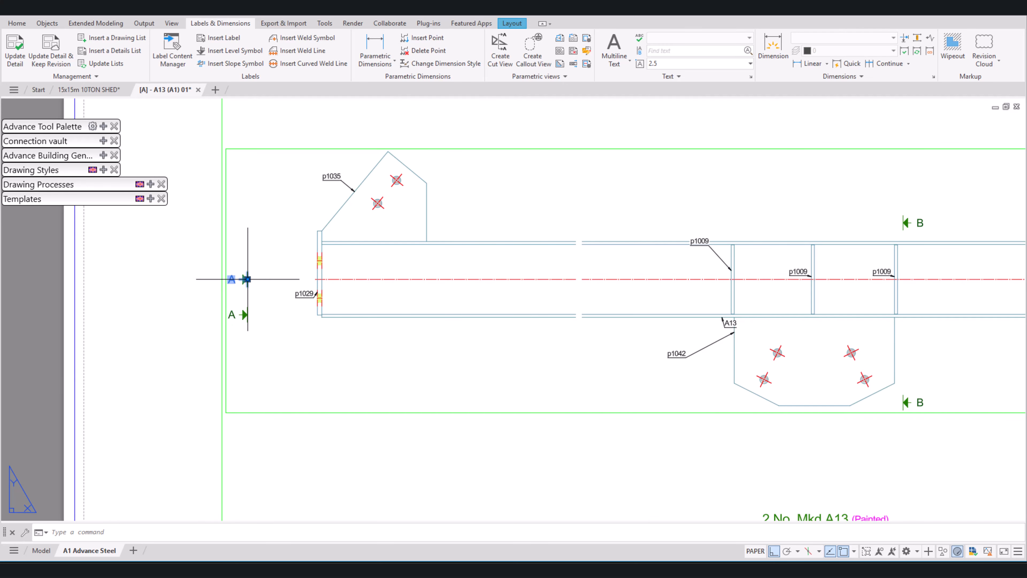
left_click(247, 279)
left_click(248, 184)
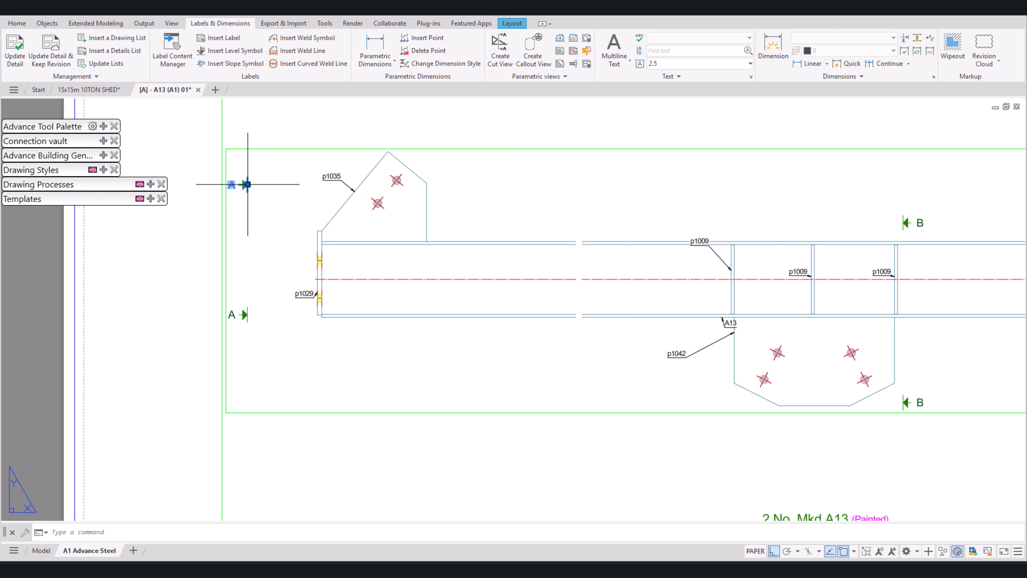
left_click(248, 185)
left_click(248, 127)
left_click(242, 327)
left_click(240, 317)
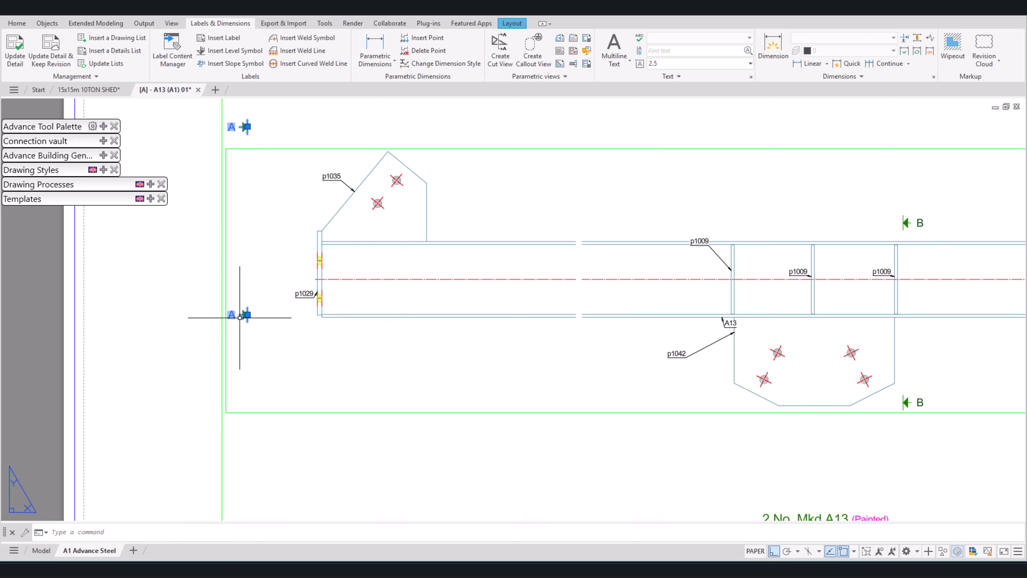
left_click(245, 315)
left_click(243, 365)
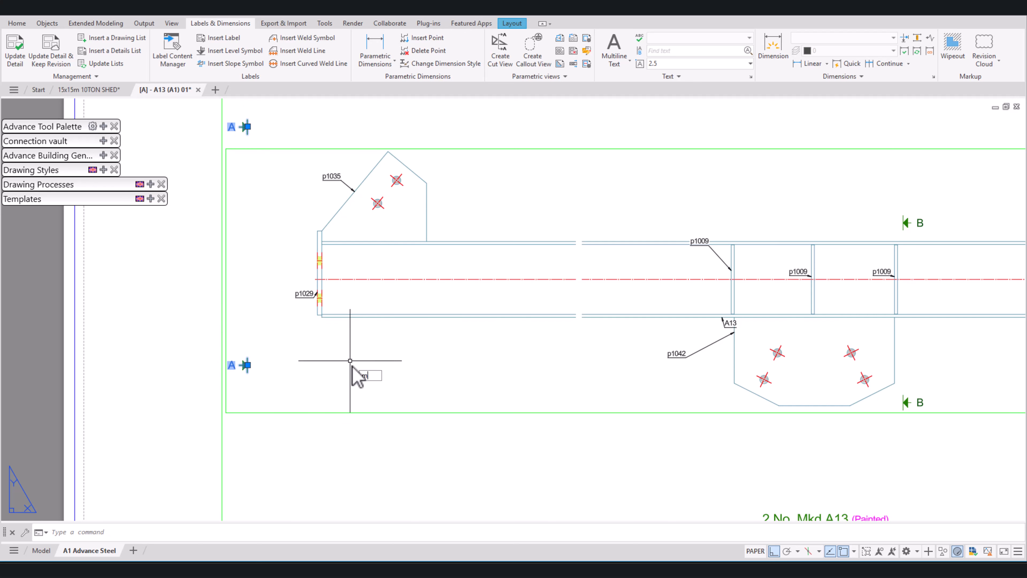
Step: Move both left A cut marks horizontally closer to the beam's left end plate
key("Return")
left_click(313, 373)
left_click(361, 374)
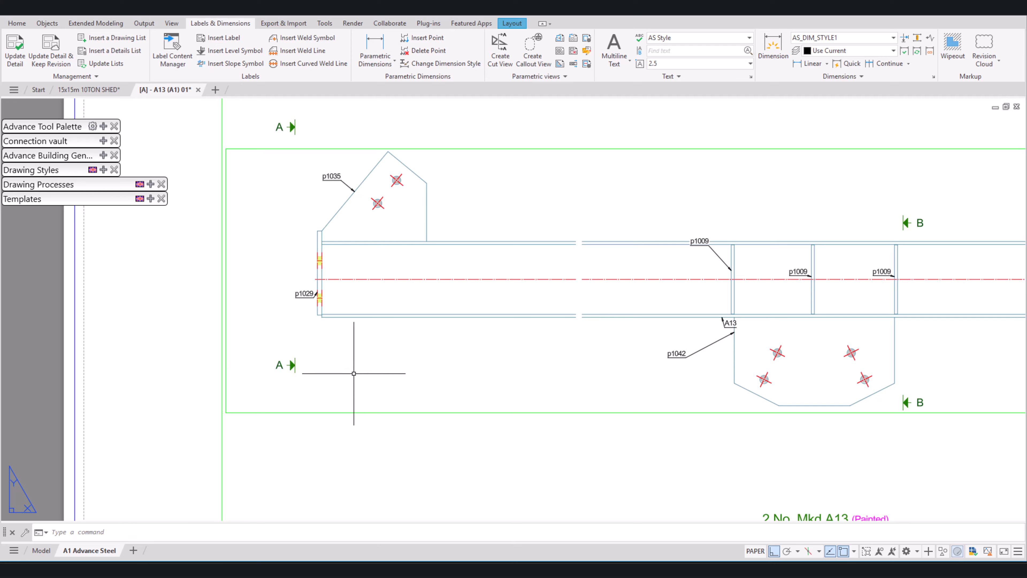
Step: Spread the two A cut marks at the beam's right end vertically, one above the gusset plate and one below the beam
scroll(354, 373, "down", 4)
scroll(757, 320, "up", 2)
left_click(756, 320)
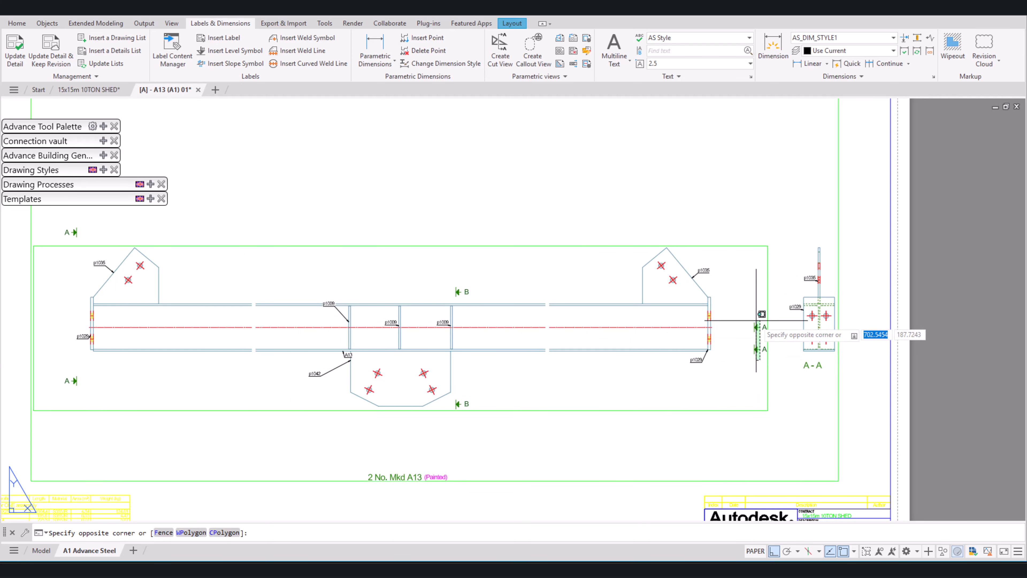
left_click(759, 324)
left_click(755, 326)
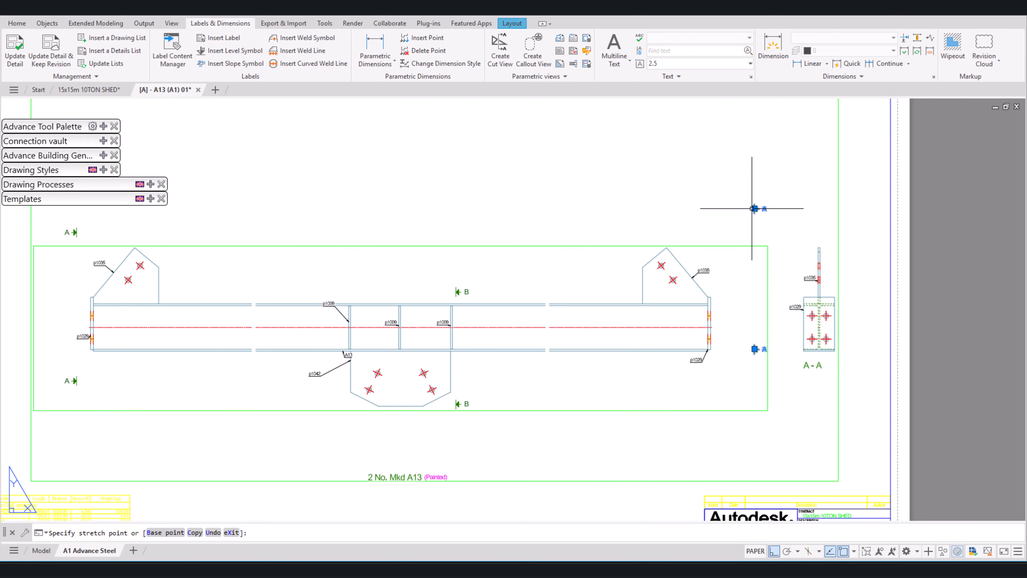
left_click(754, 208)
left_click(755, 348)
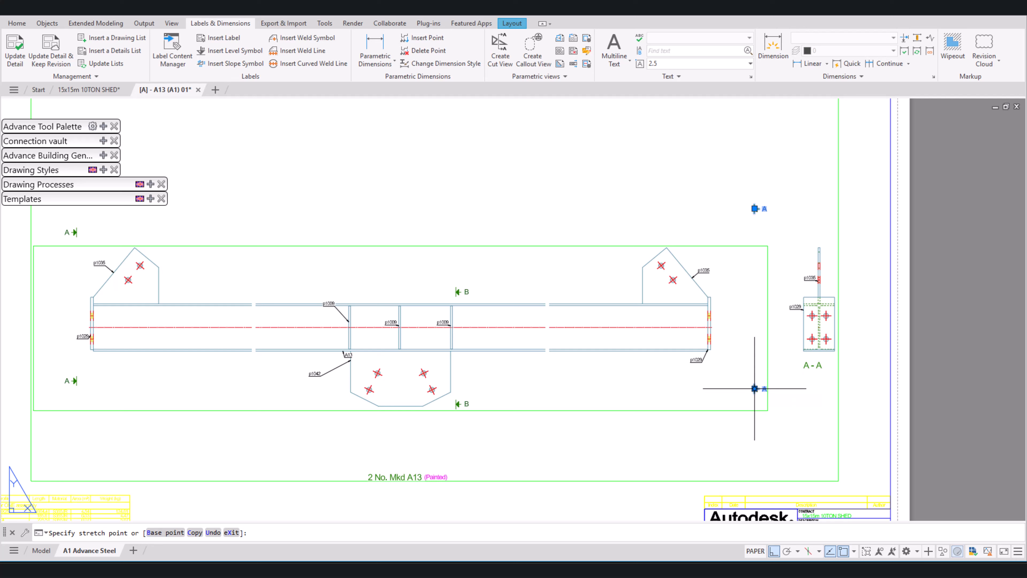
left_click(755, 388)
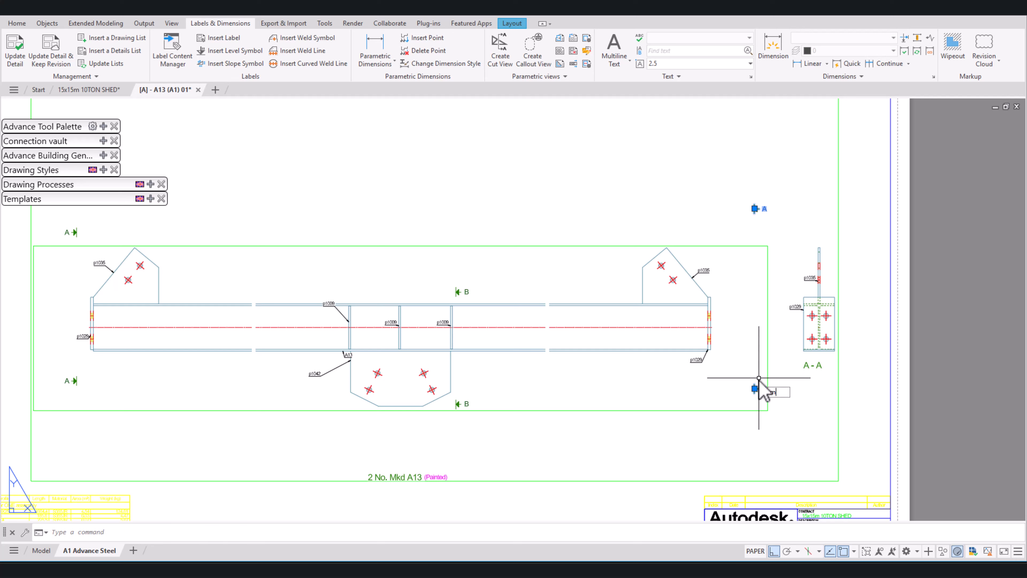
Step: Move both right A cut marks horizontally closer to the beam's right end plate
key("Return")
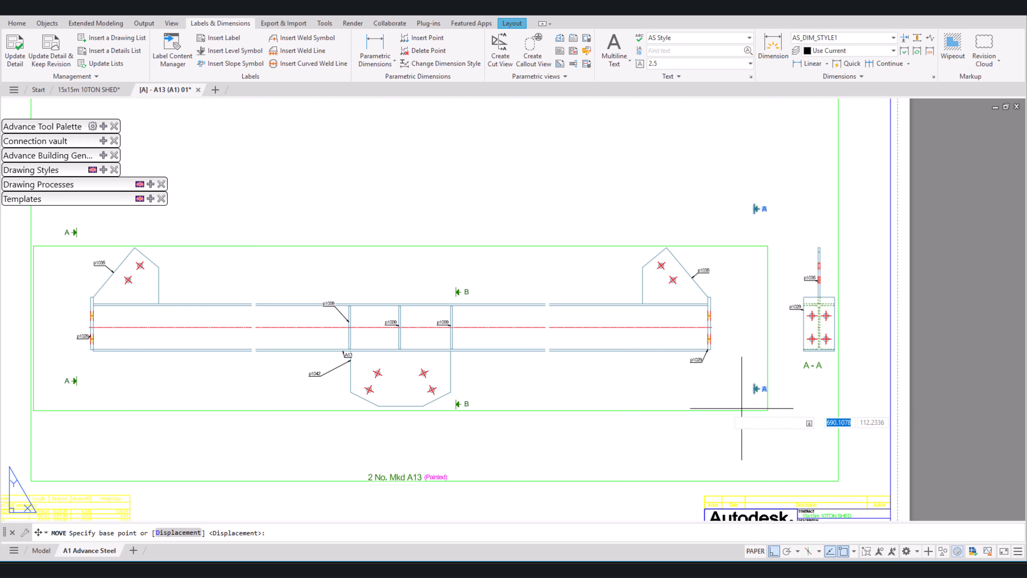
left_click(698, 407)
left_click(665, 408)
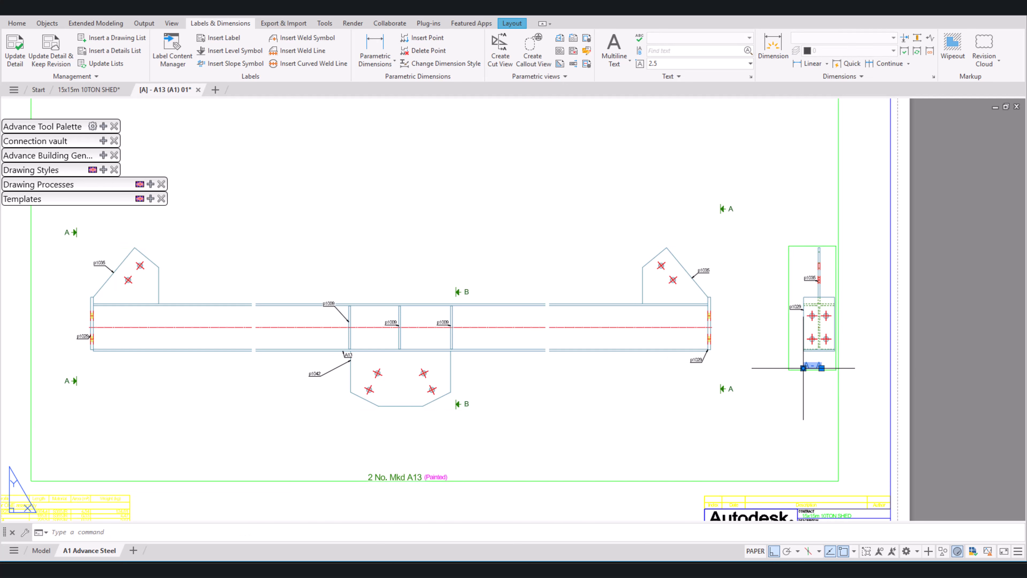
Step: Move the A-A section title vertically downward, farther below the end plate in the section view
left_click(802, 368)
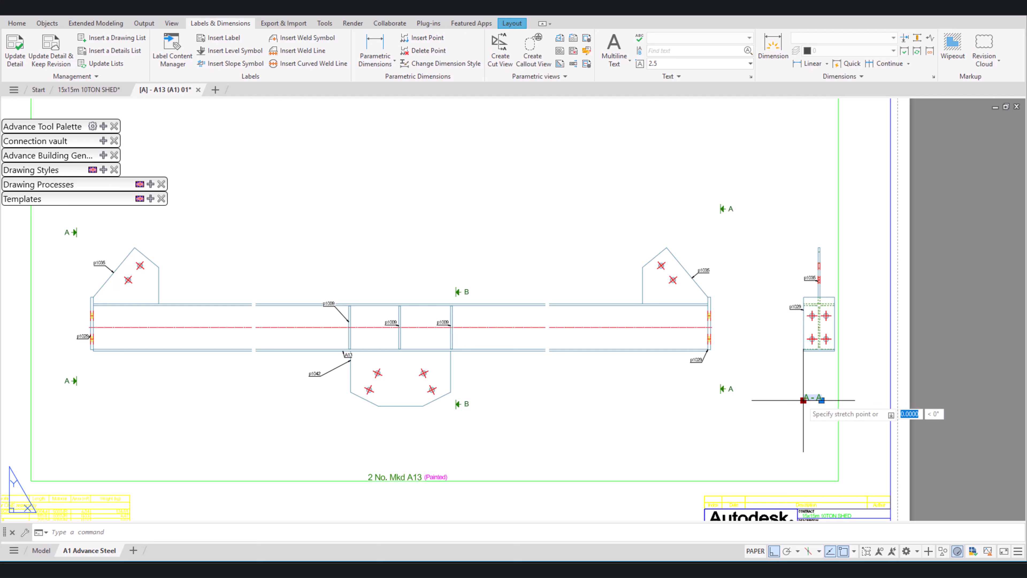
left_click(809, 400)
scroll(836, 398, "down", 2)
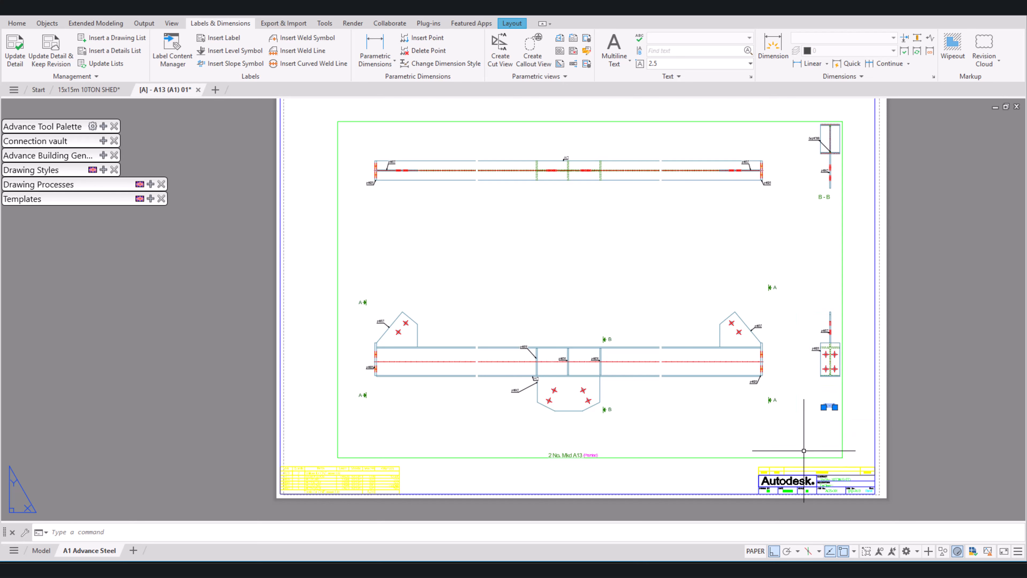
key("Escape")
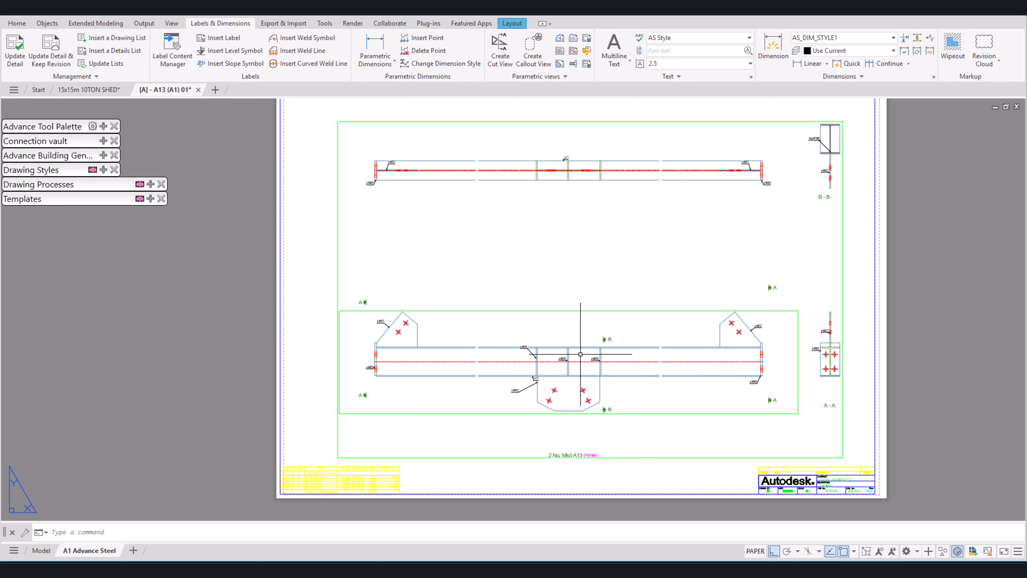
Step: Lower the p1009 label of the left stiffener so it sits between the beam's flanges in the front view
scroll(534, 351, "up", 5)
left_click(555, 400)
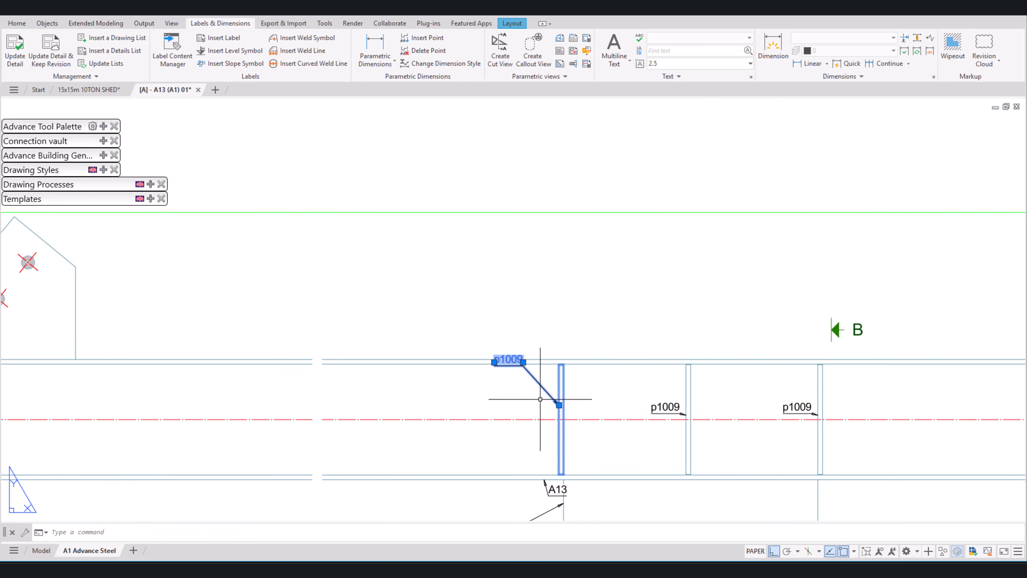
left_click(494, 362)
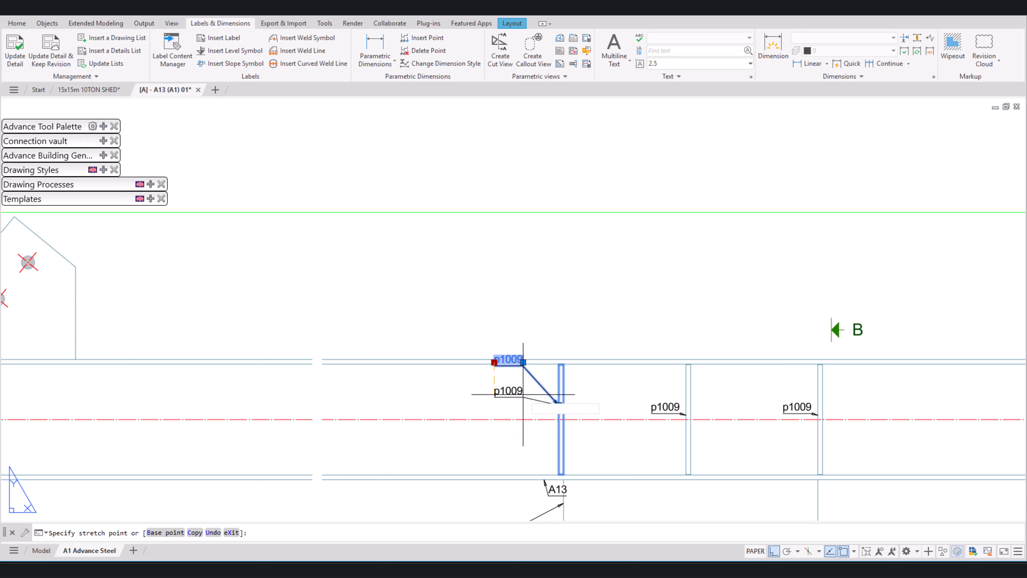
left_click(518, 396)
key("Escape")
scroll(522, 377, "down", 2)
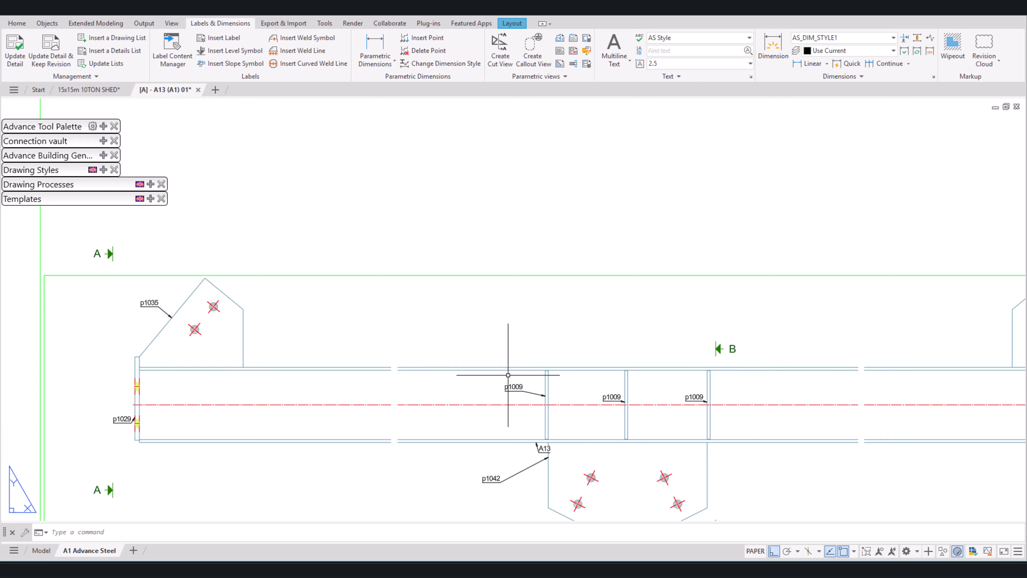
Step: Try a parametric linear dimension above the left gusset plate, from the end plate's inner corner to the gusset's inner vertical edge
middle_click_drag(316, 166, 404, 156)
scroll(404, 156, "down", 2)
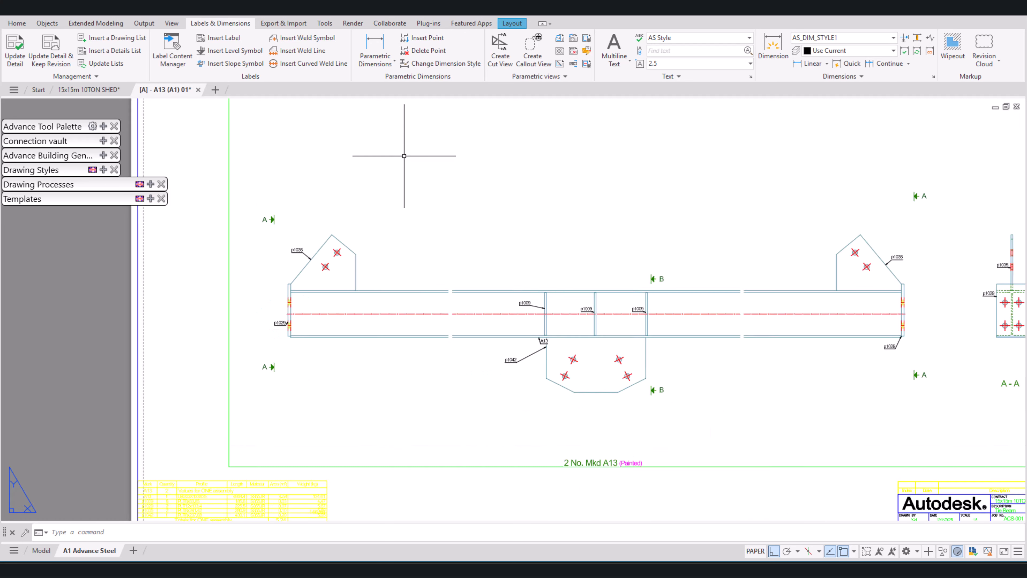
scroll(404, 156, "down", 2)
scroll(500, 287, "up", 2)
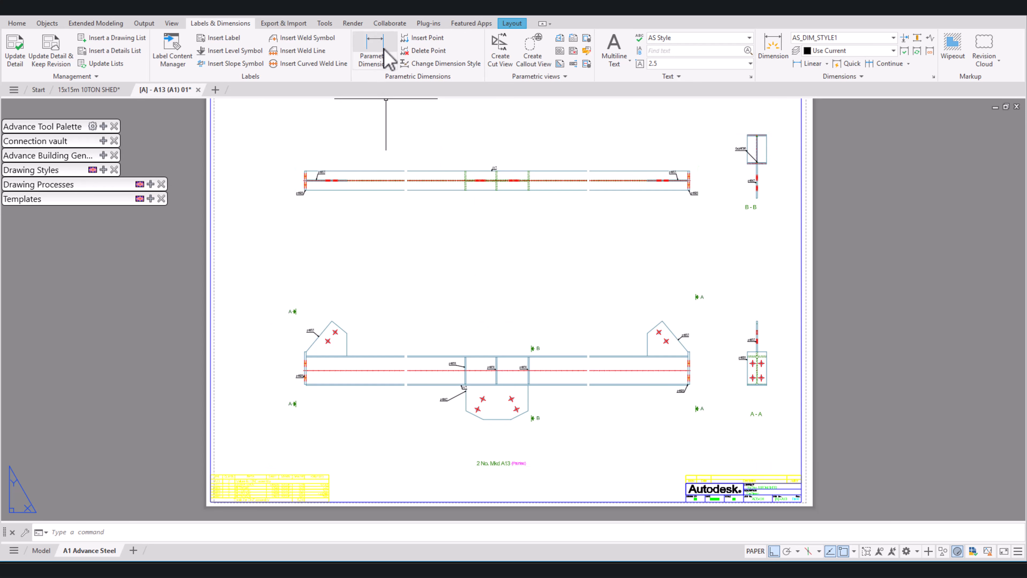
left_click(392, 63)
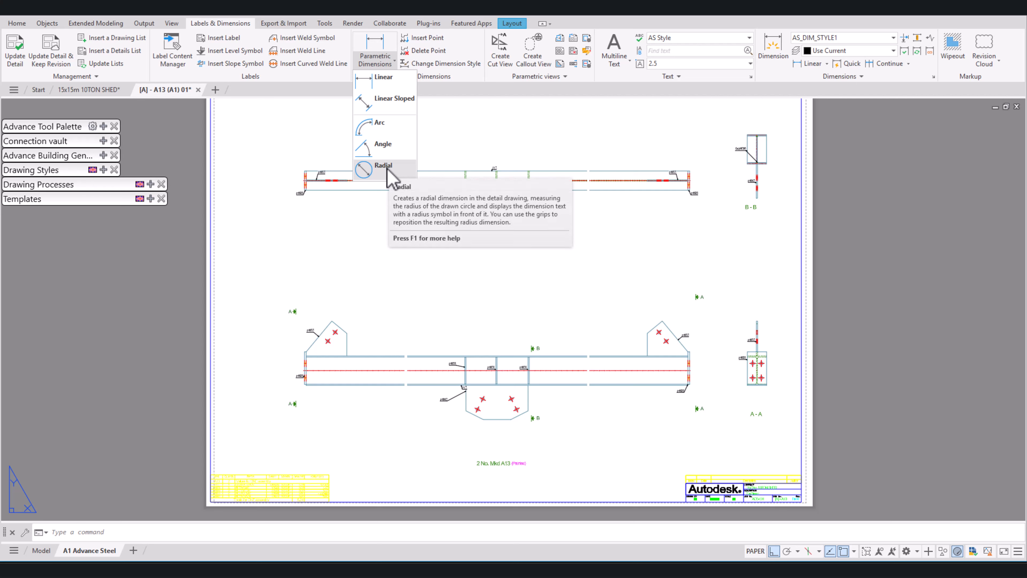
left_click(383, 81)
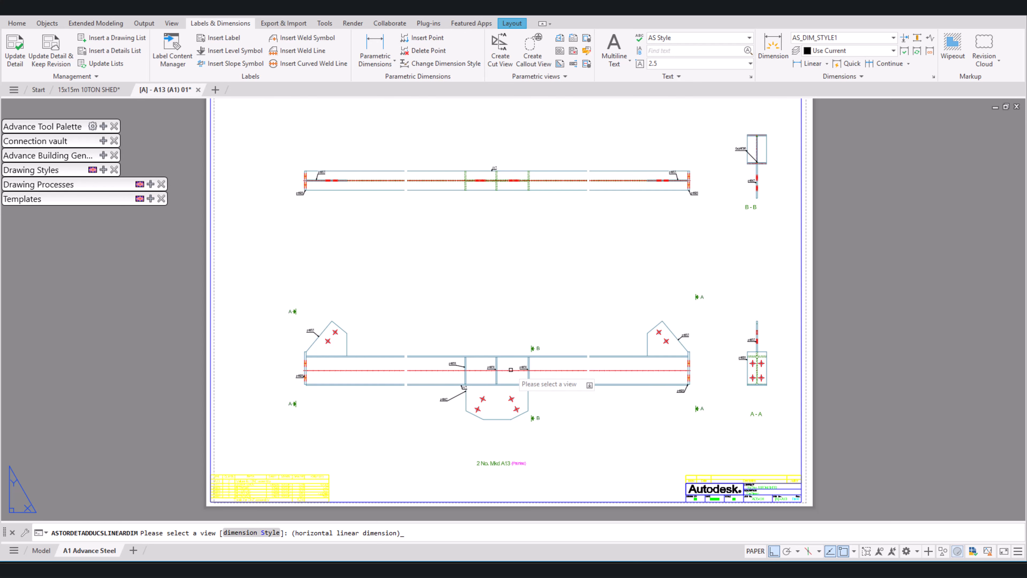
scroll(511, 370, "up", 4)
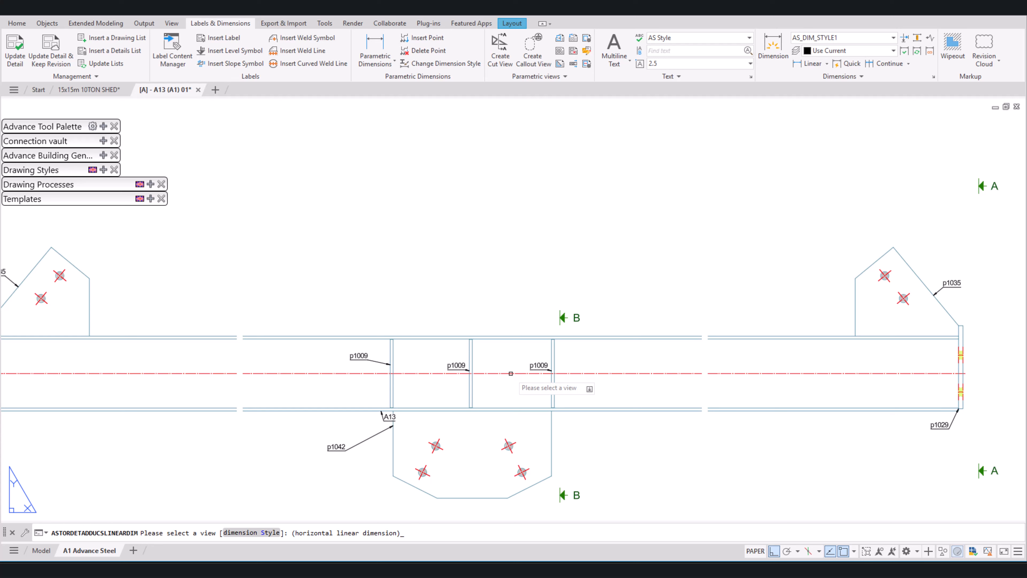
left_click(511, 373)
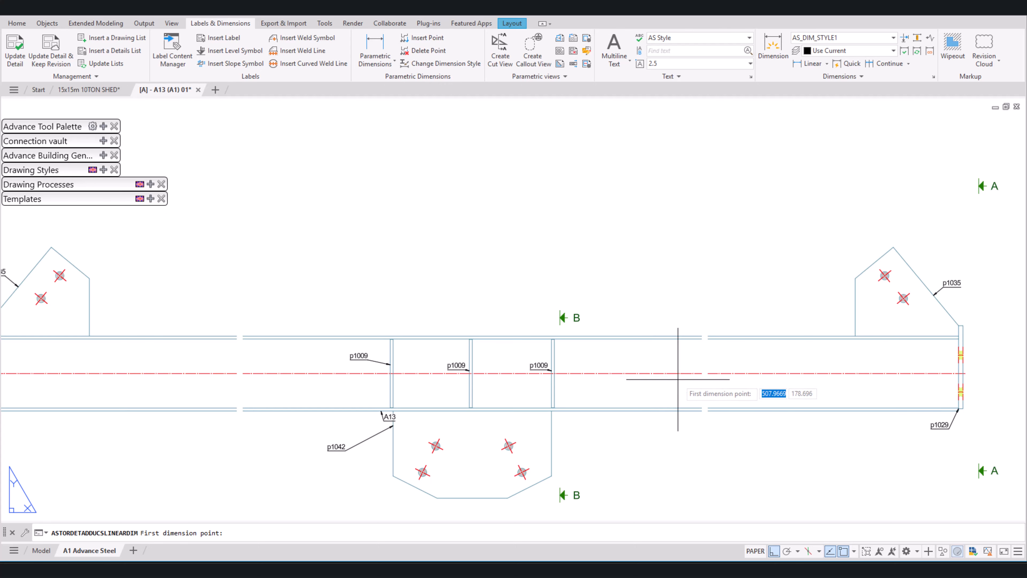
scroll(678, 379, "down", 2)
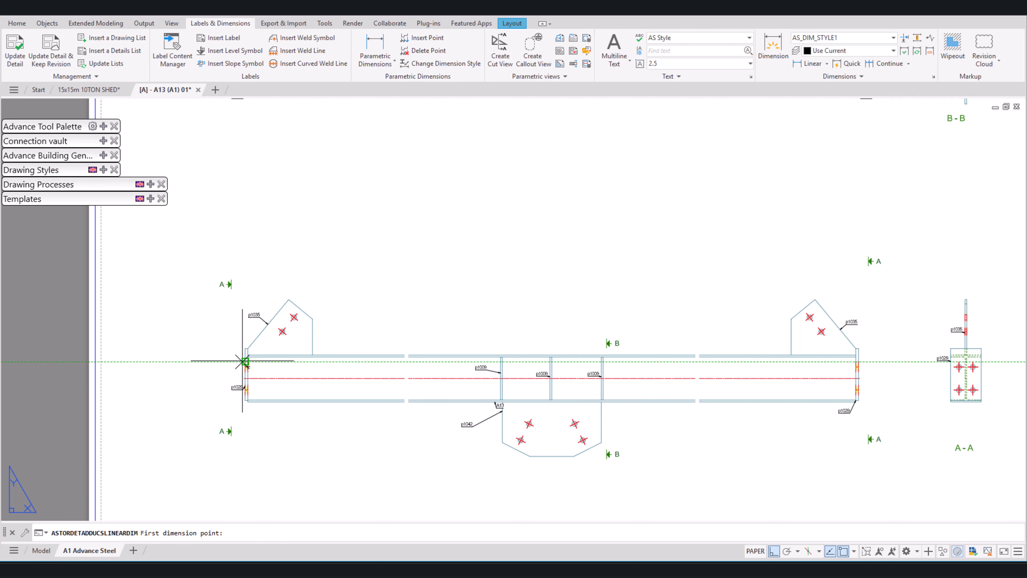
middle_click_drag(242, 359, 305, 396)
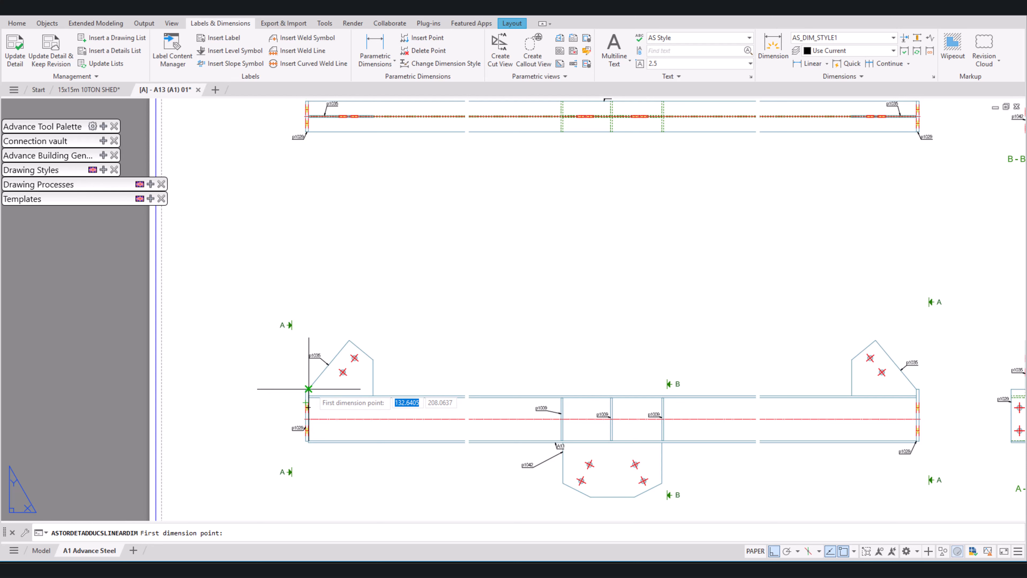
scroll(308, 388, "up", 3)
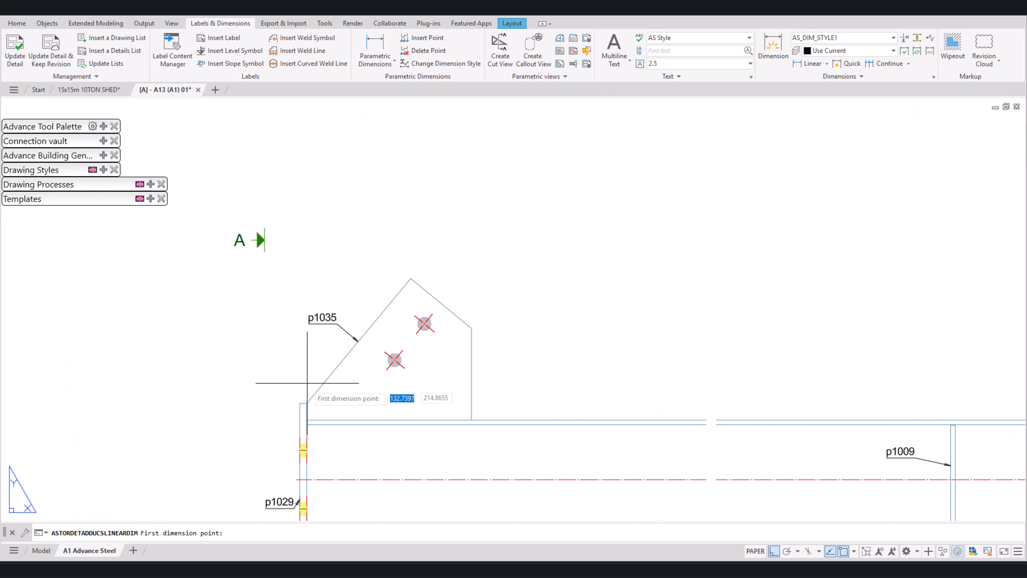
left_click(307, 403)
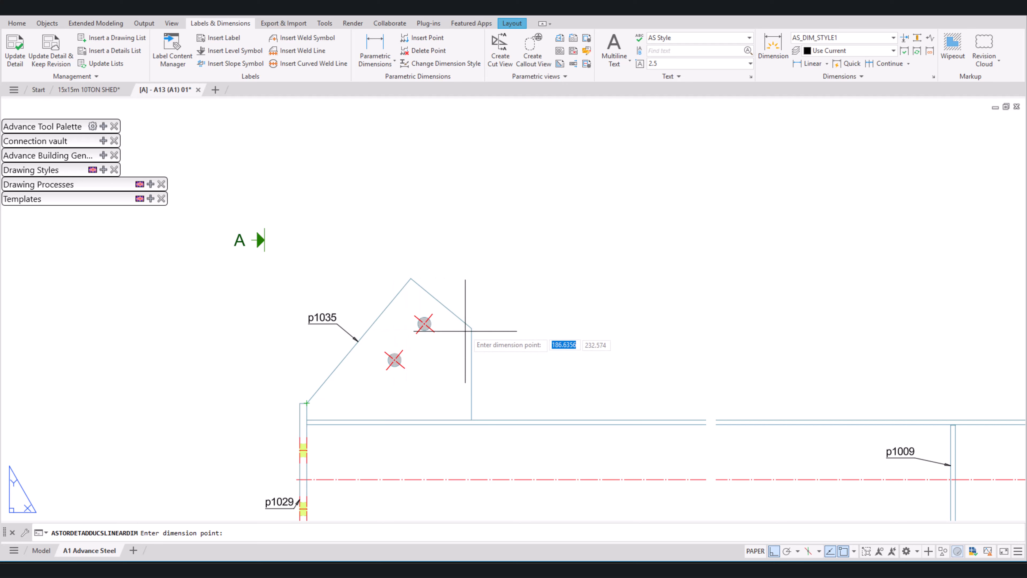
left_click(471, 328)
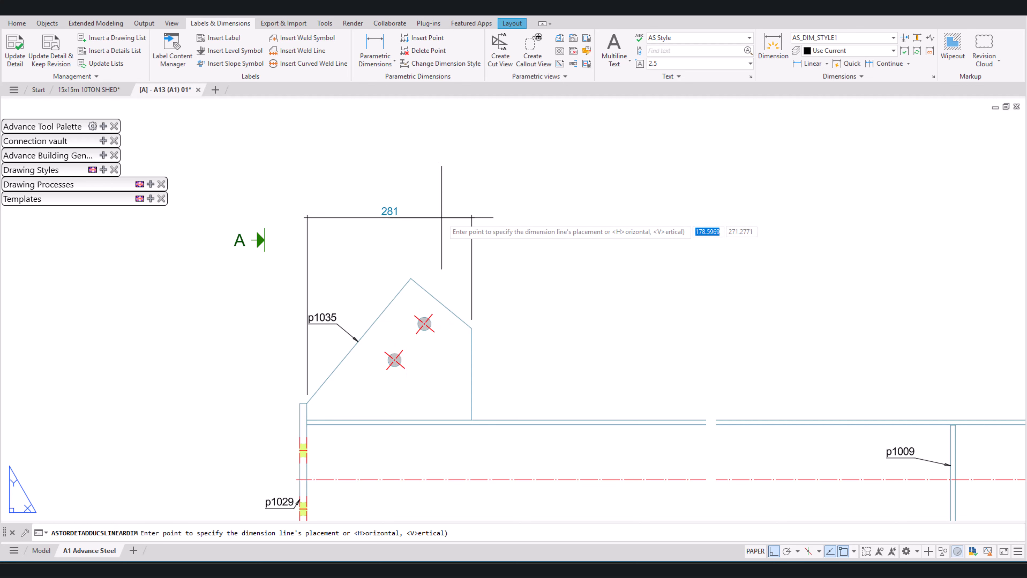
left_click(465, 219)
Step: Try to continue the dimension chain to a point just short of the right gusset plate and to the right end plate's inner corner
scroll(419, 271, "down", 6)
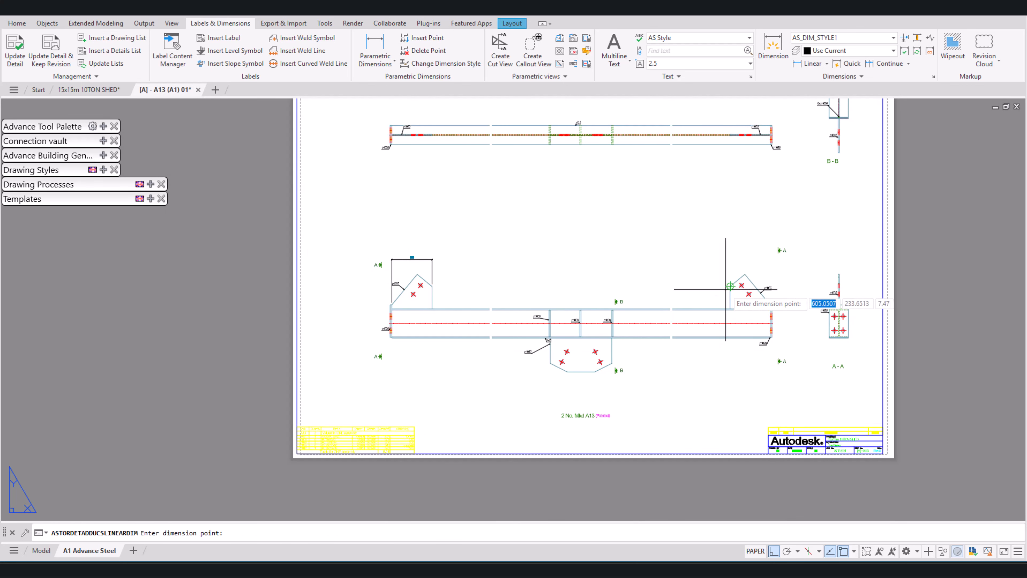
scroll(729, 286, "up", 2)
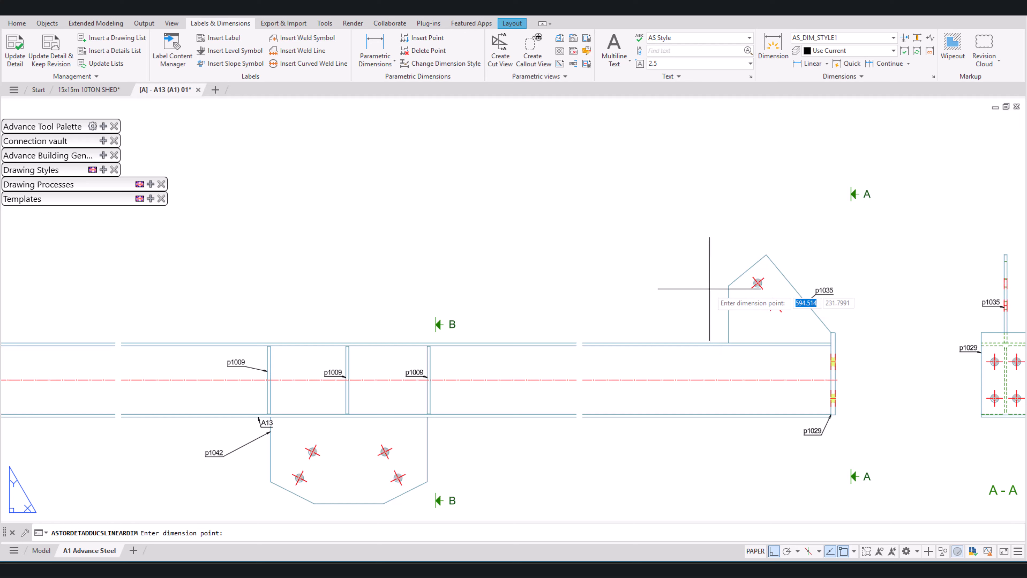
left_click(715, 288)
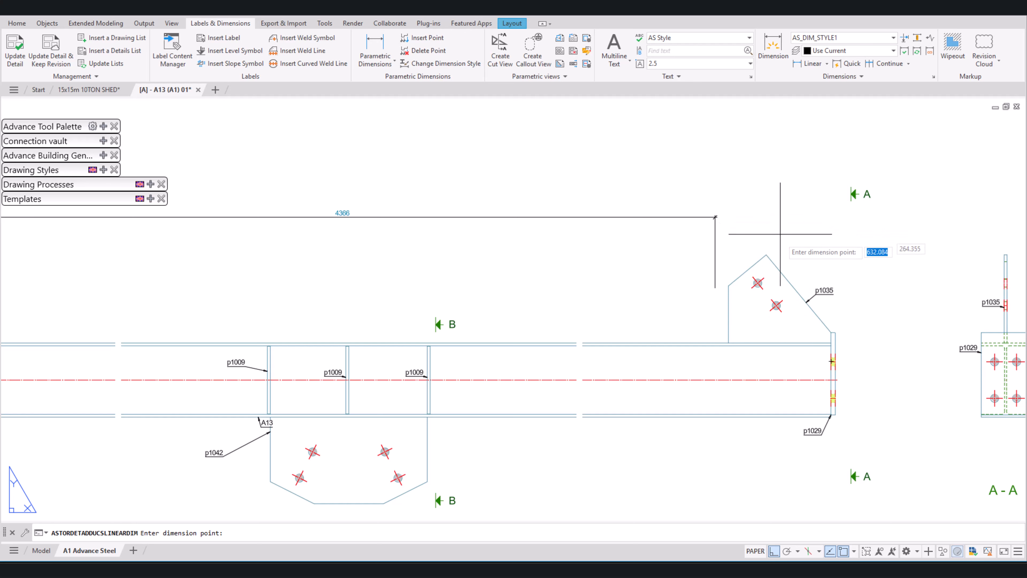
left_click(830, 332)
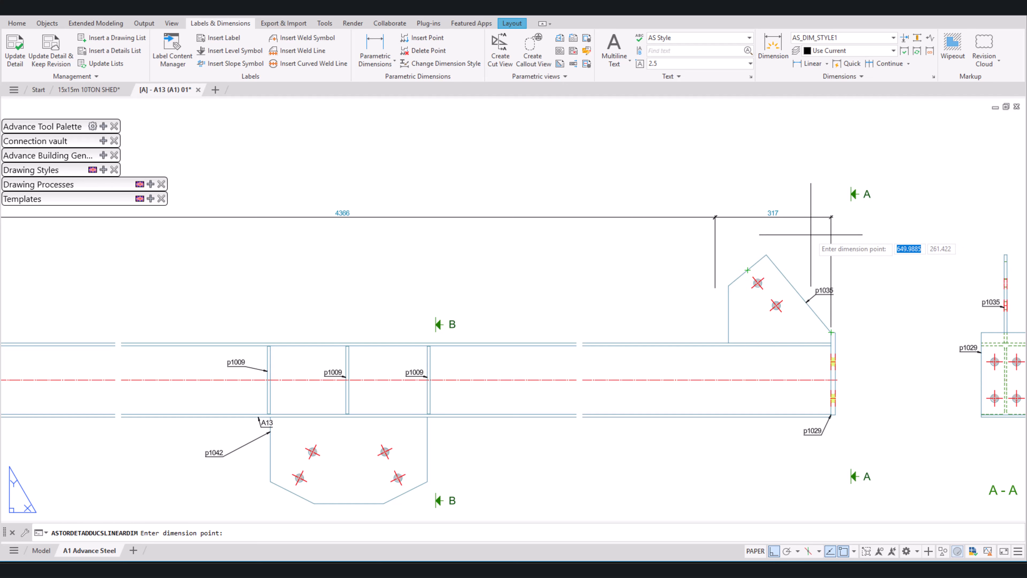
Step: End the dimension chain and undo the whole parametric dimension above the beam
key("Return")
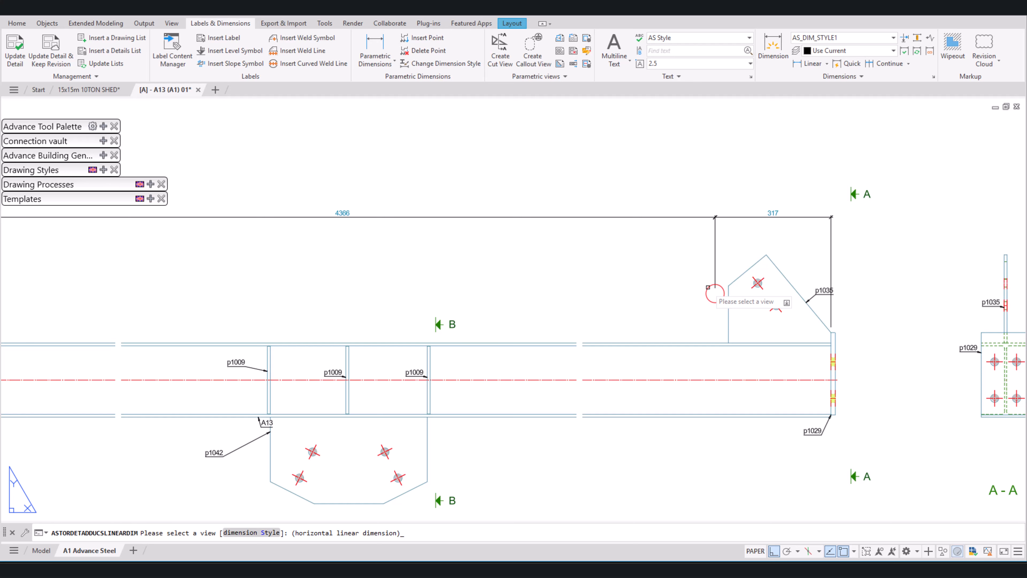
key("Escape")
key("ctrl+z")
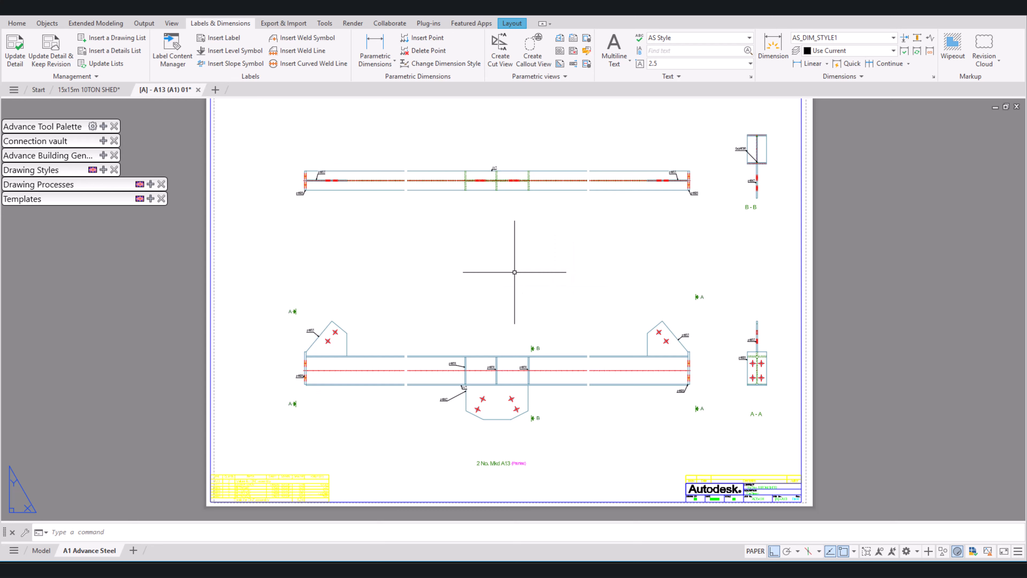
Step: Place a horizontal parametric linear dimension high above the left gusset plate, from the left end plate's inner corner to the gusset's inner vertical edge
left_click(375, 48)
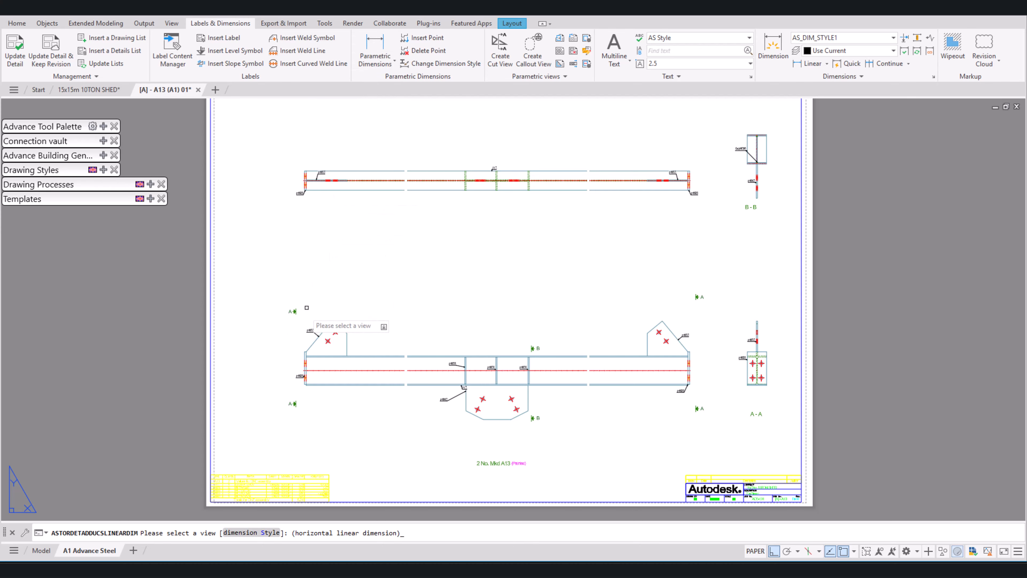
scroll(296, 354, "up", 6)
left_click(343, 347)
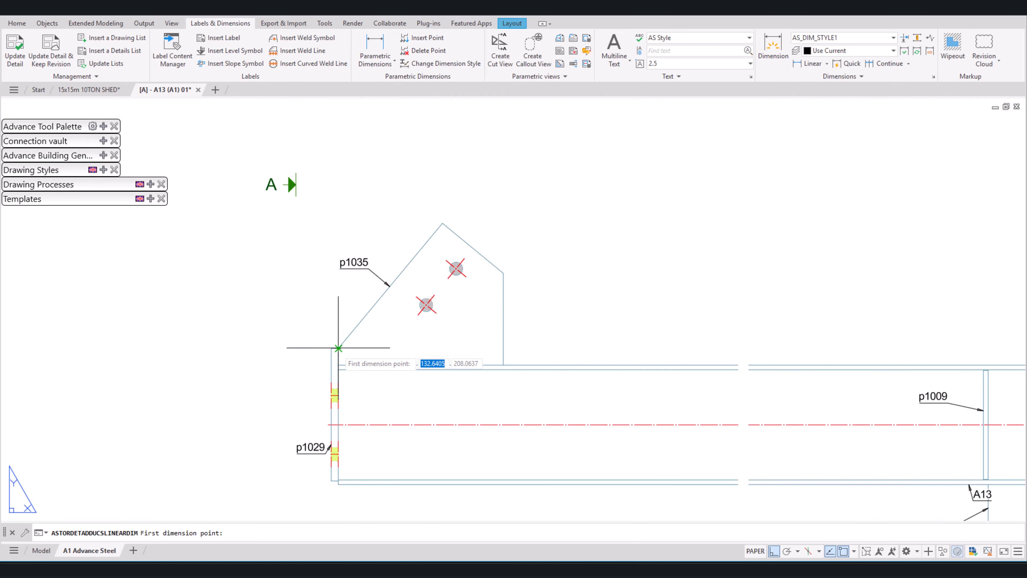
left_click(503, 283)
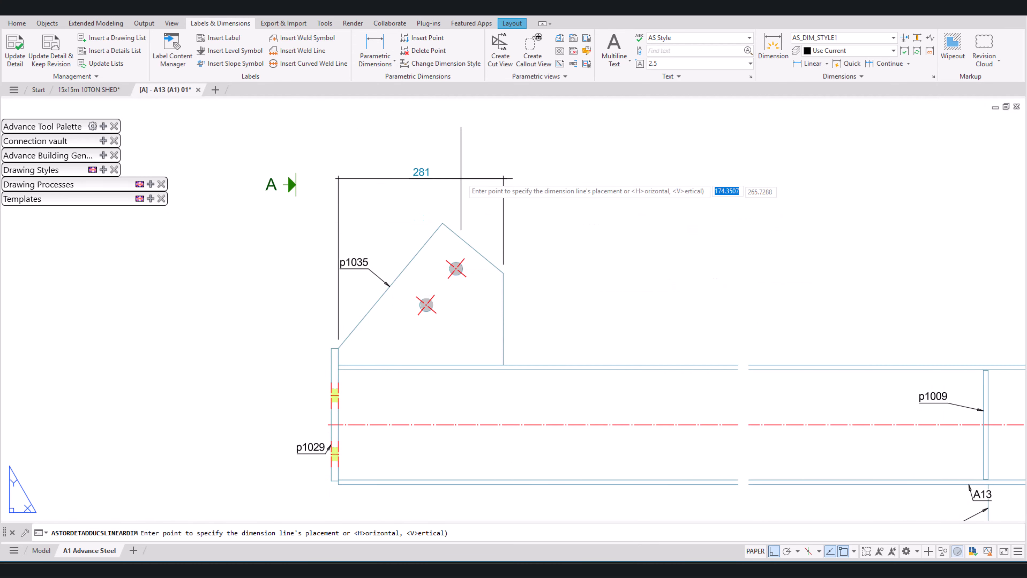
scroll(461, 194, "down", 4)
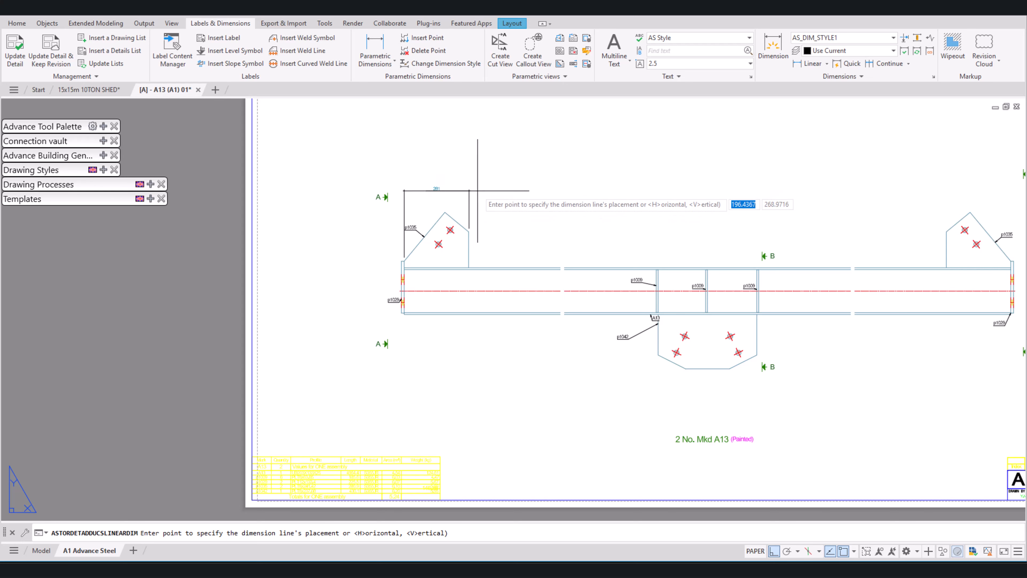
left_click(484, 159)
Step: Extend the dimension chain to a point just short of the right gusset plate and to the right end plate's inner corner
middle_click_drag(659, 218, 505, 246)
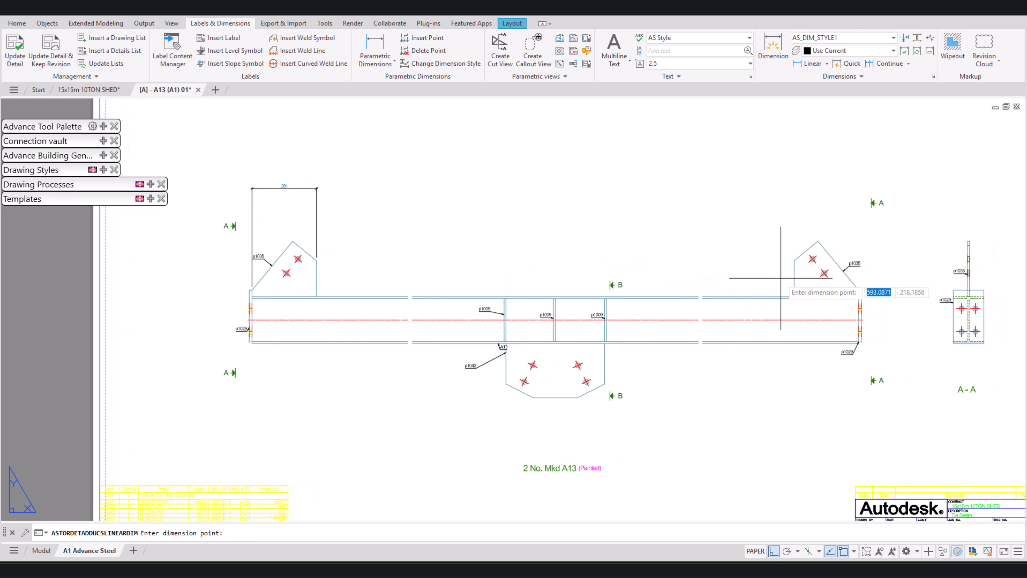
scroll(780, 277, "up", 4)
left_click(779, 245)
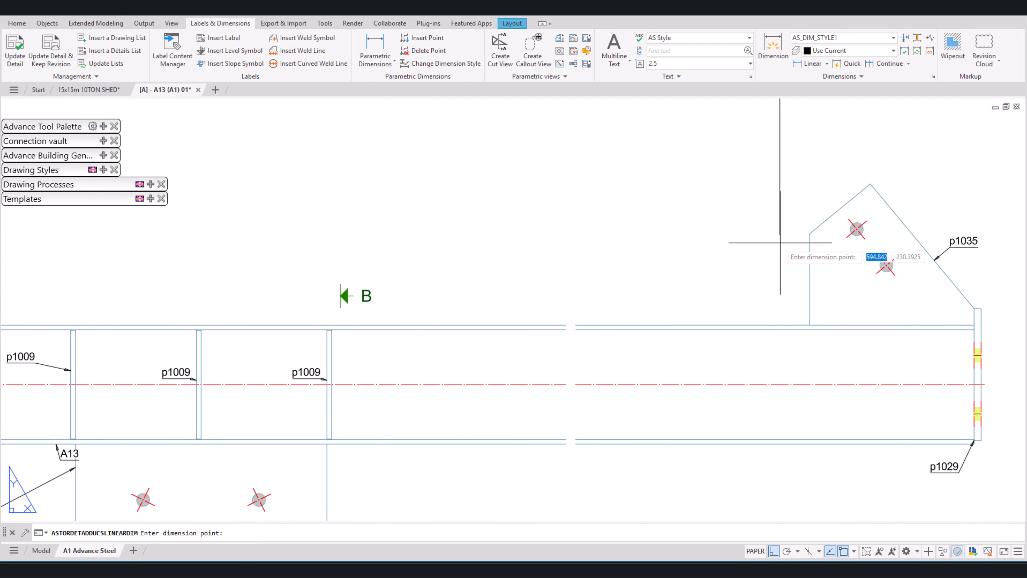
scroll(740, 286, "down", 4)
scroll(788, 305, "up", 4)
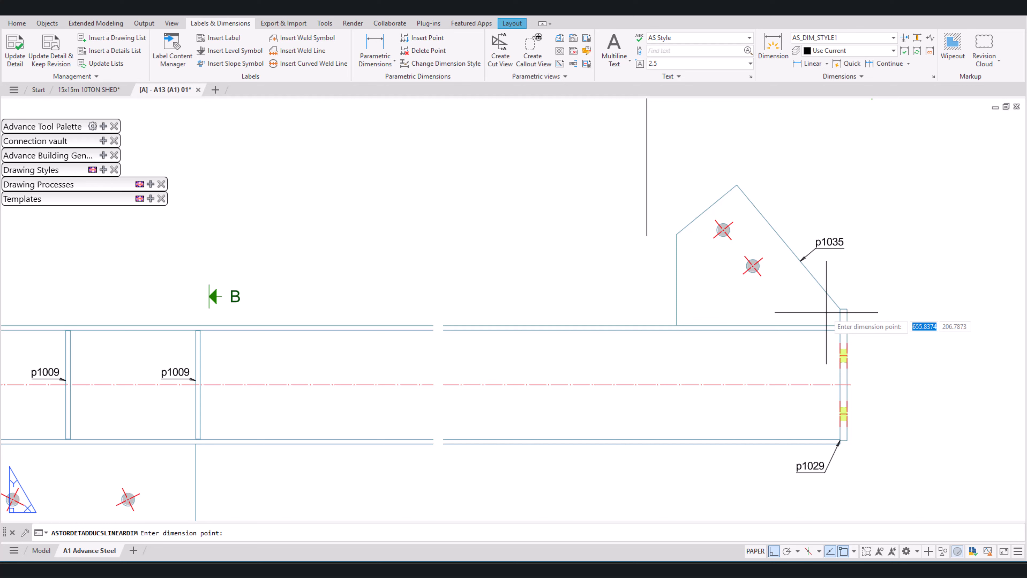
left_click(841, 309)
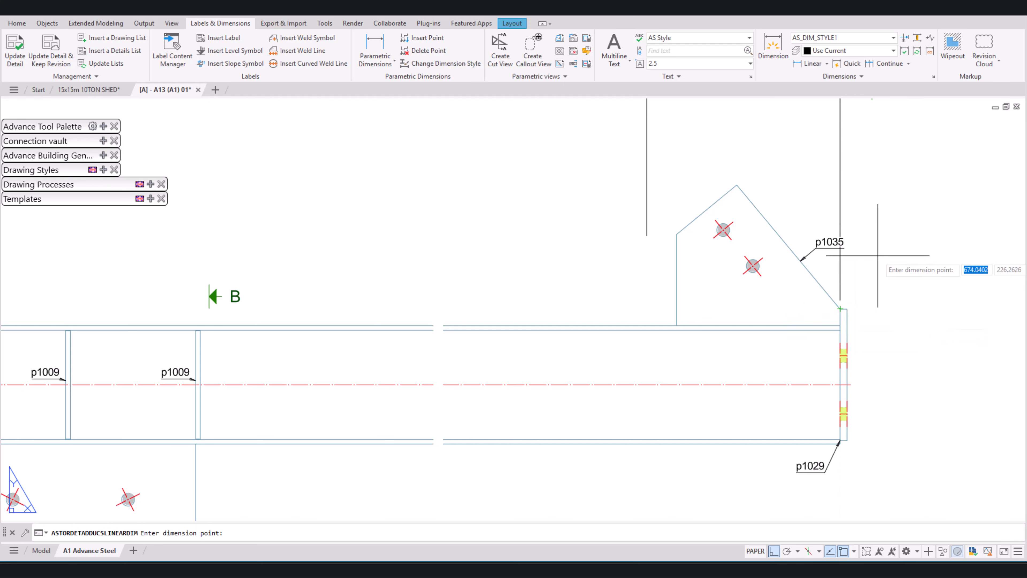
scroll(847, 303, "down", 4)
scroll(858, 285, "up", 4)
key("Return")
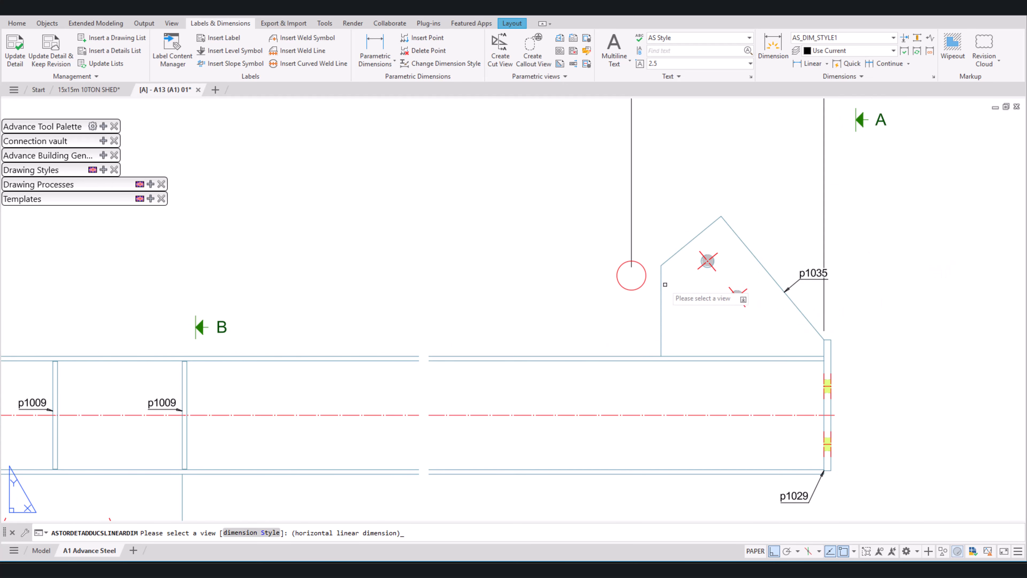
left_click(838, 223)
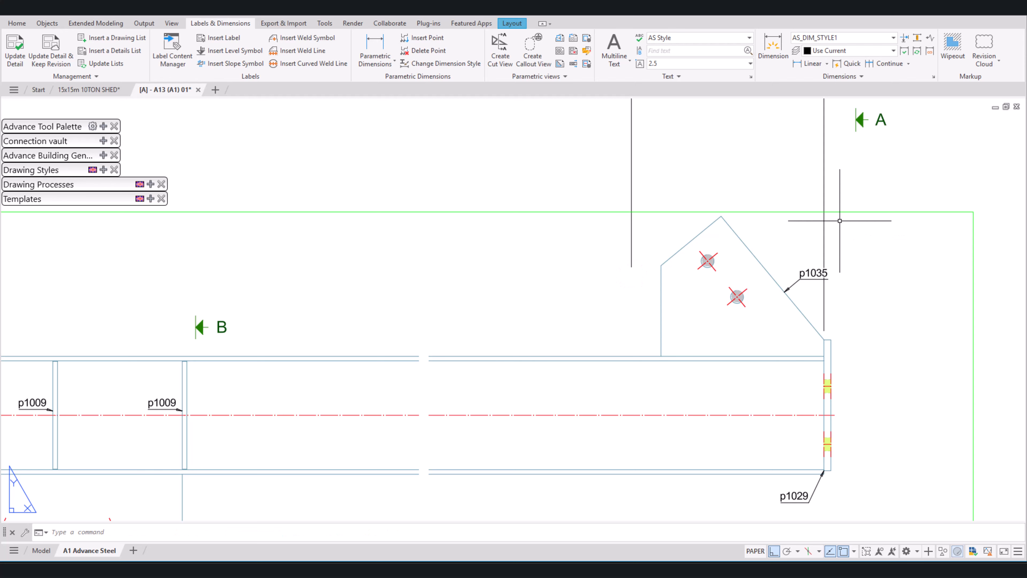
Step: Move the right gusset plate's p1035 label vertically upward
middle_click_drag(828, 281, 842, 343)
left_click(819, 339)
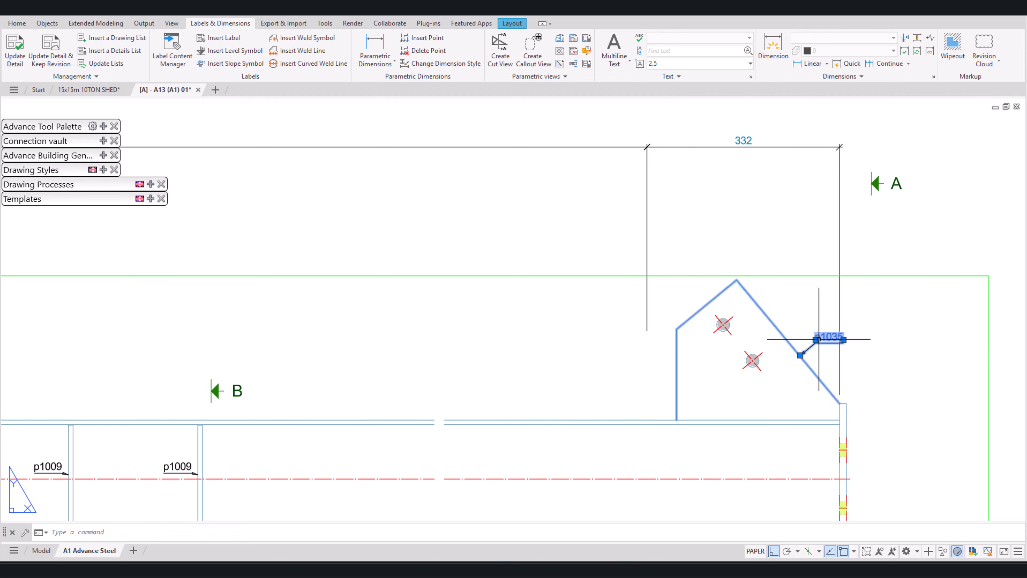
left_click_drag(815, 339, 815, 317)
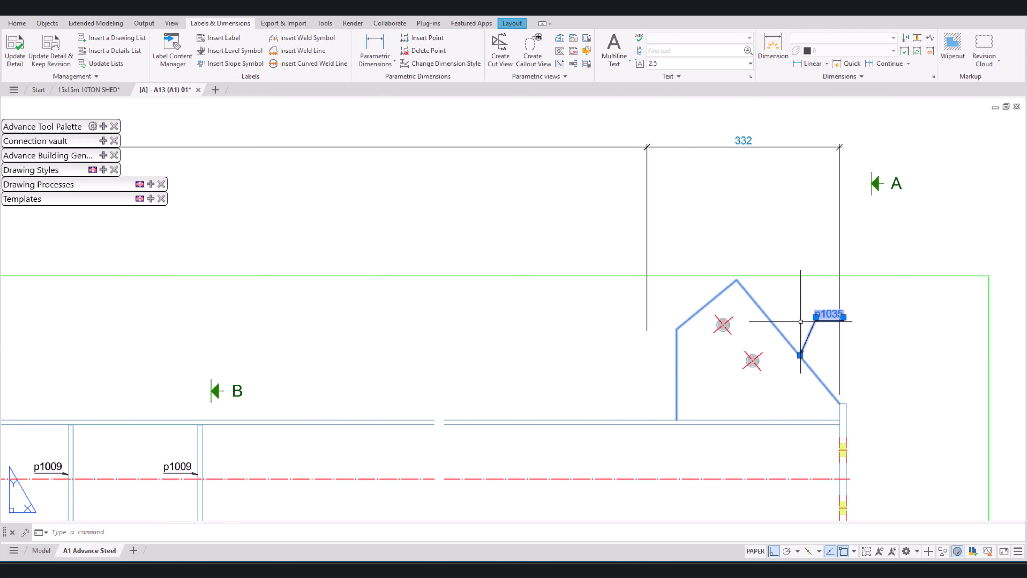
Step: Move the right gusset plate's p1035 label horizontally left, clear of the dimension's extension line
left_click(816, 317)
left_click(793, 317)
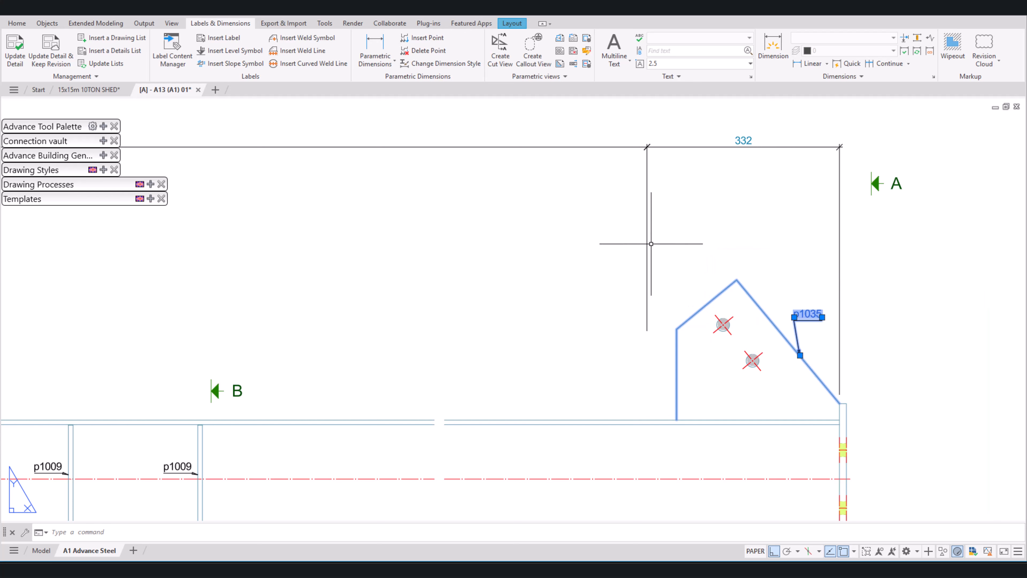
key("Escape")
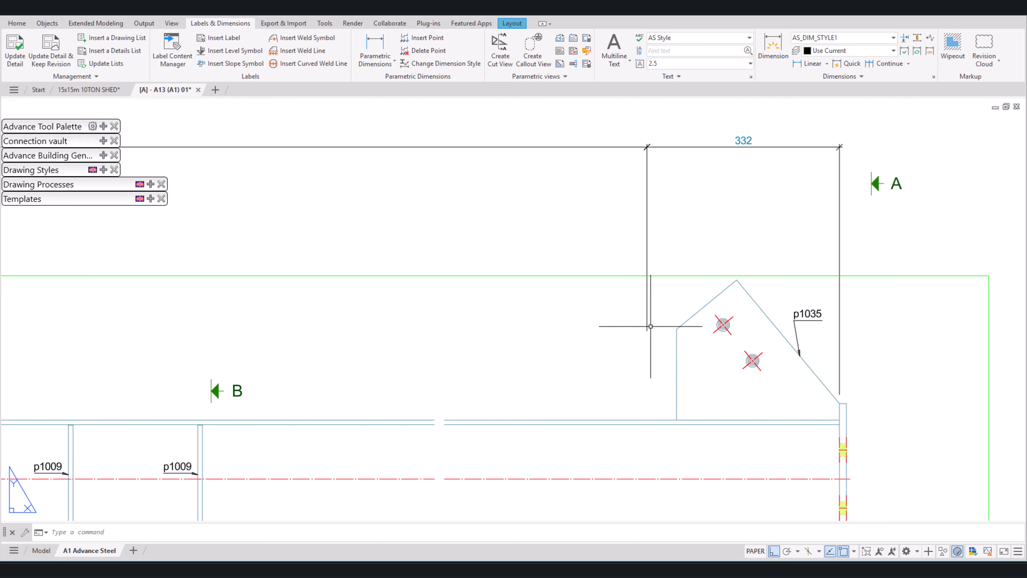
Step: Relocate the misplaced point of the upper dimension chain to the right gusset plate's upper inner corner
left_click(780, 174)
left_click(767, 129)
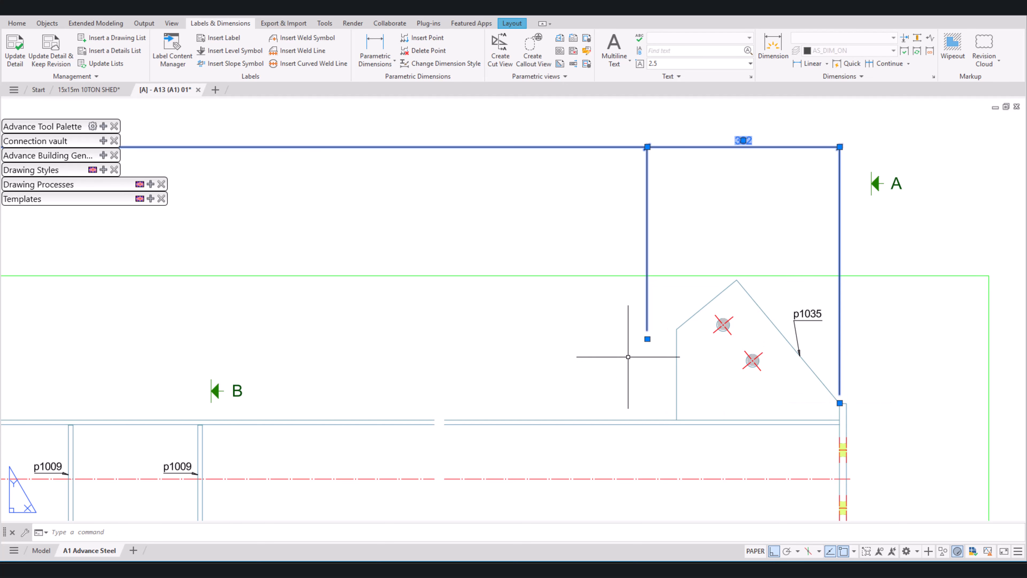
left_click(647, 339)
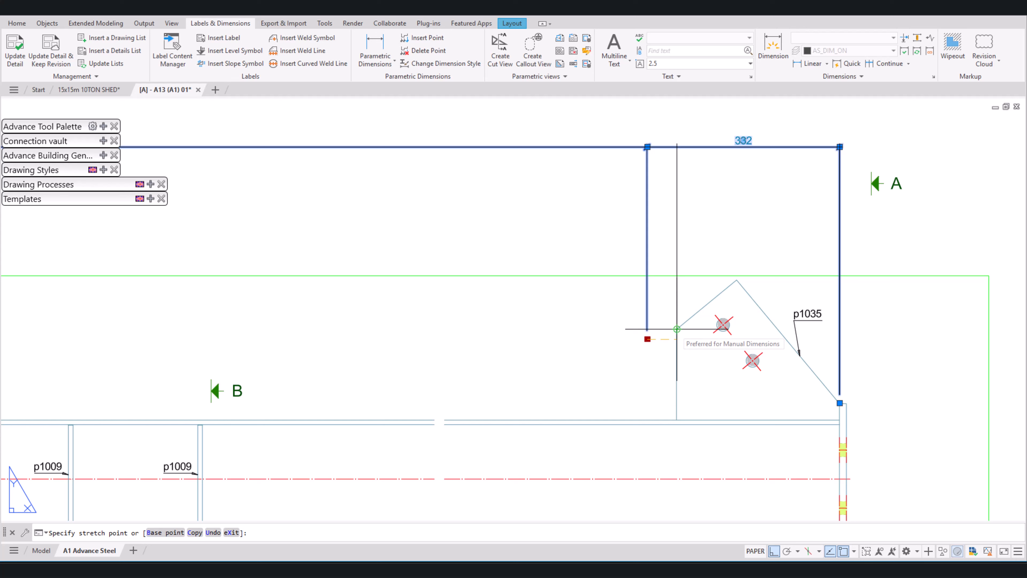
left_click(677, 329)
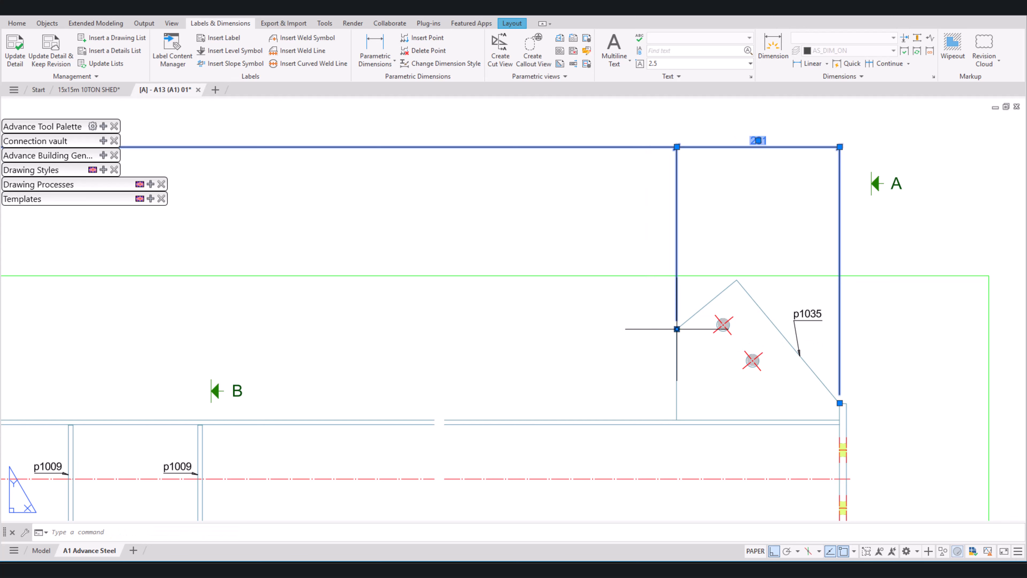
key("Escape")
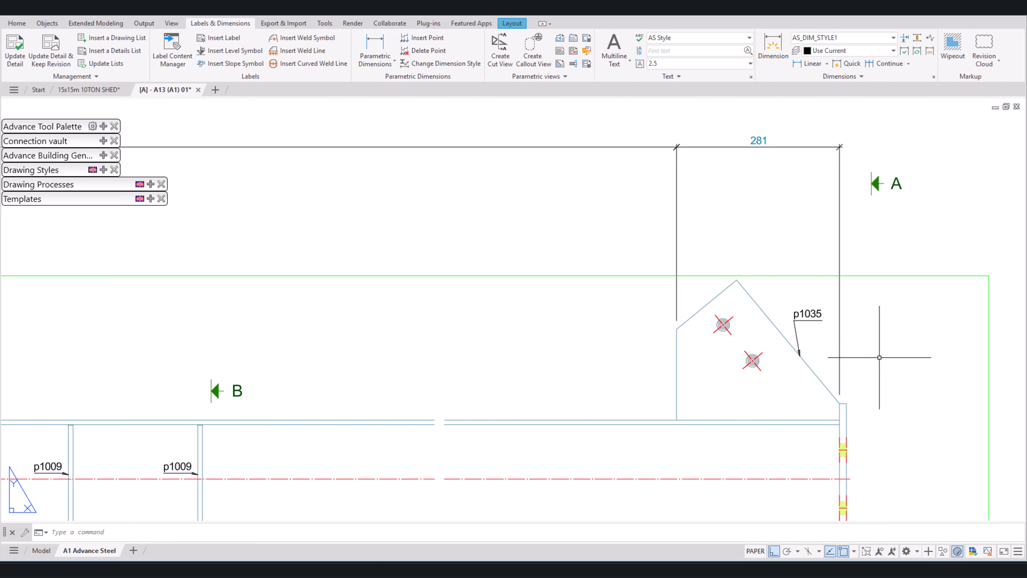
Step: Move the left gusset plate's p1035 label horizontally right, away from the dimension's extension line
scroll(905, 332, "down", 5)
scroll(267, 343, "up", 5)
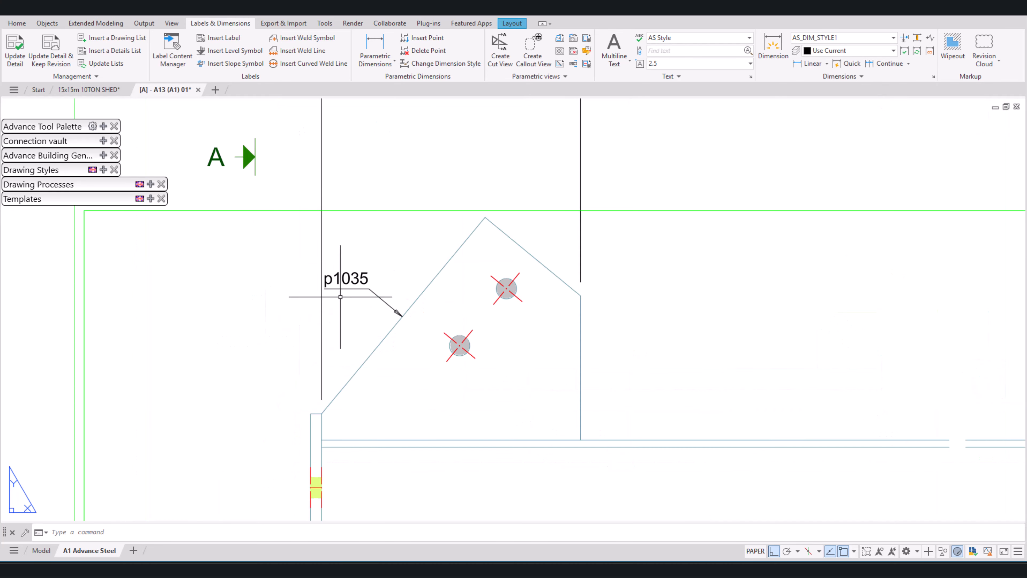
left_click(328, 285)
left_click(324, 284)
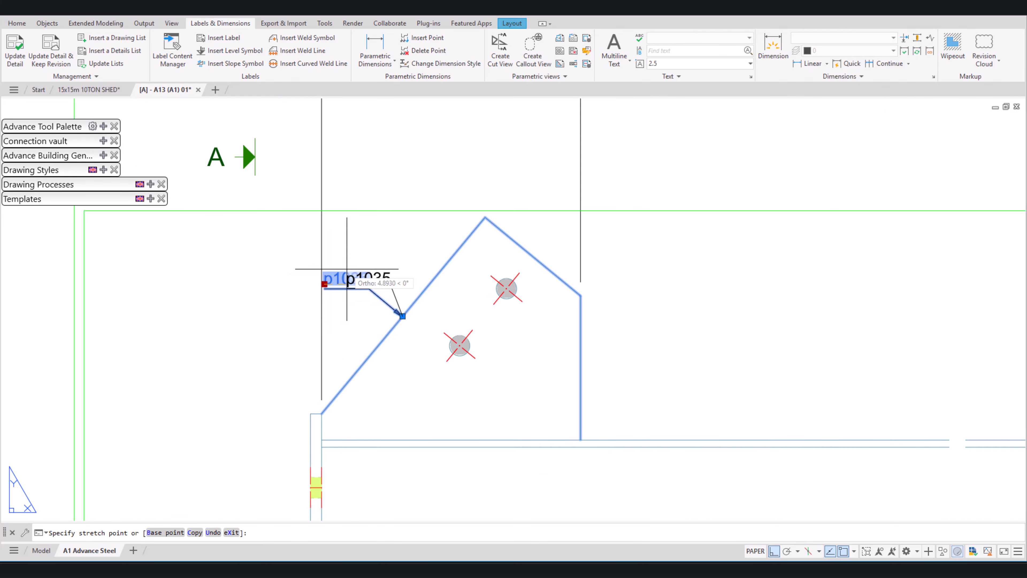
left_click(347, 269)
key("Escape")
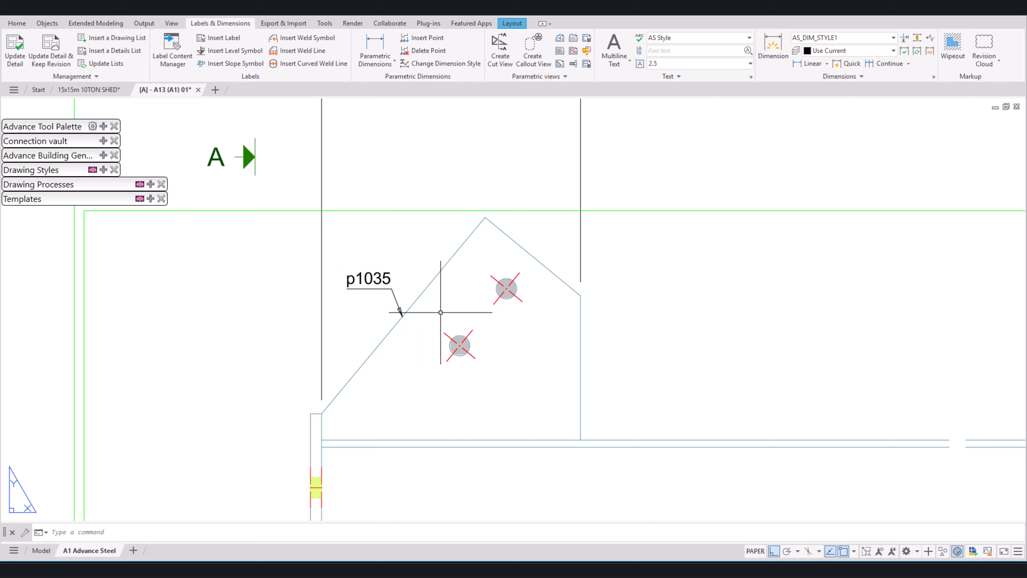
Step: Place a horizontal parametric linear dimension below the upper chain, from the left end plate's inner corner to the first p1009 stiffener's left edge
left_click(380, 54)
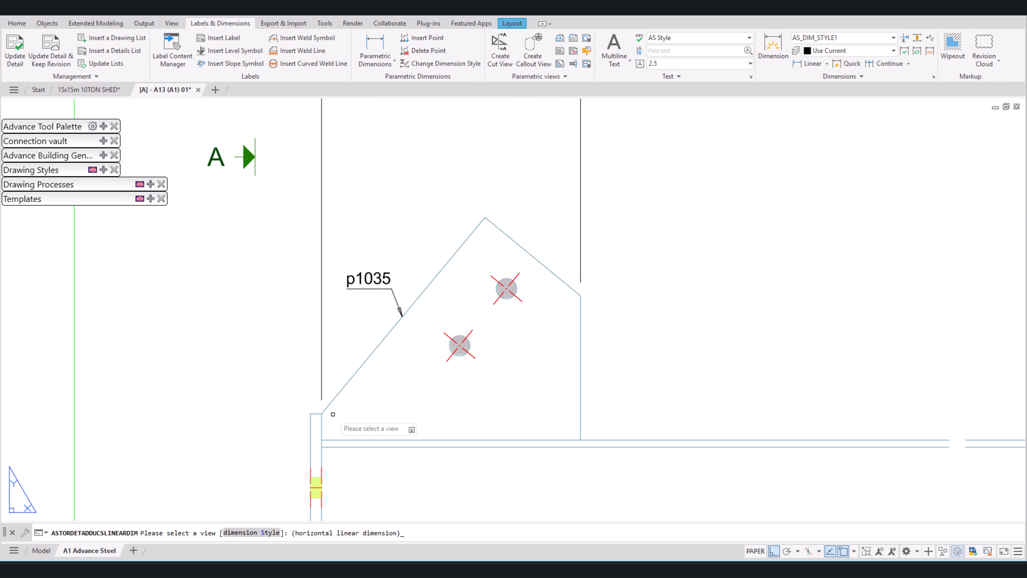
left_click(333, 400)
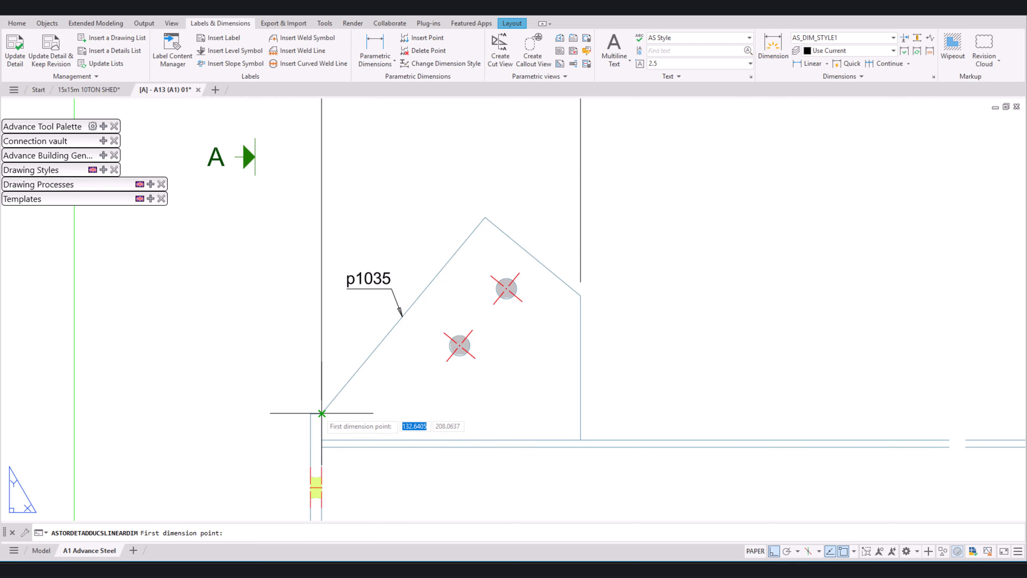
left_click(321, 413)
scroll(321, 413, "down", 5)
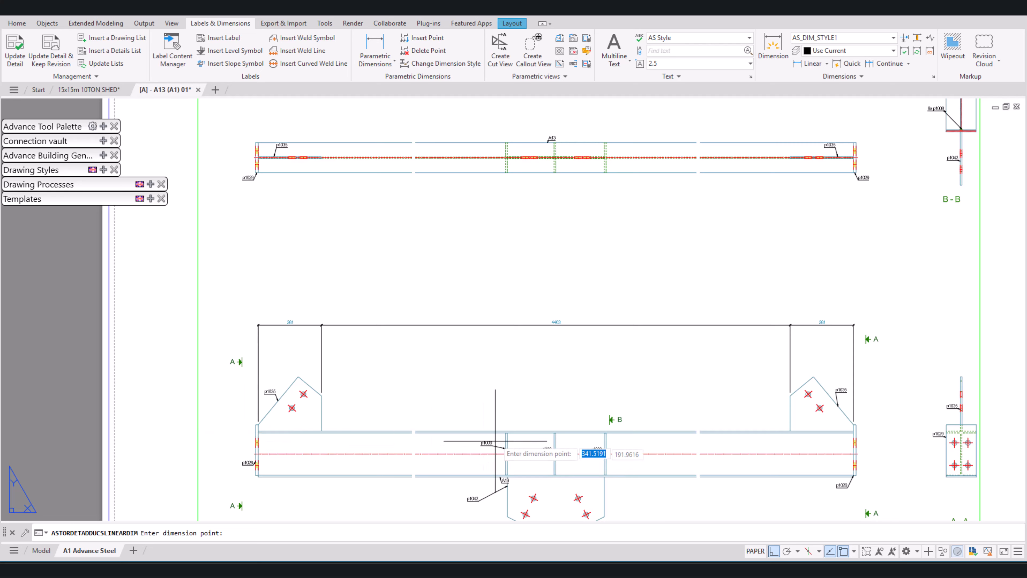
scroll(481, 435, "up", 5)
scroll(511, 427, "down", 5)
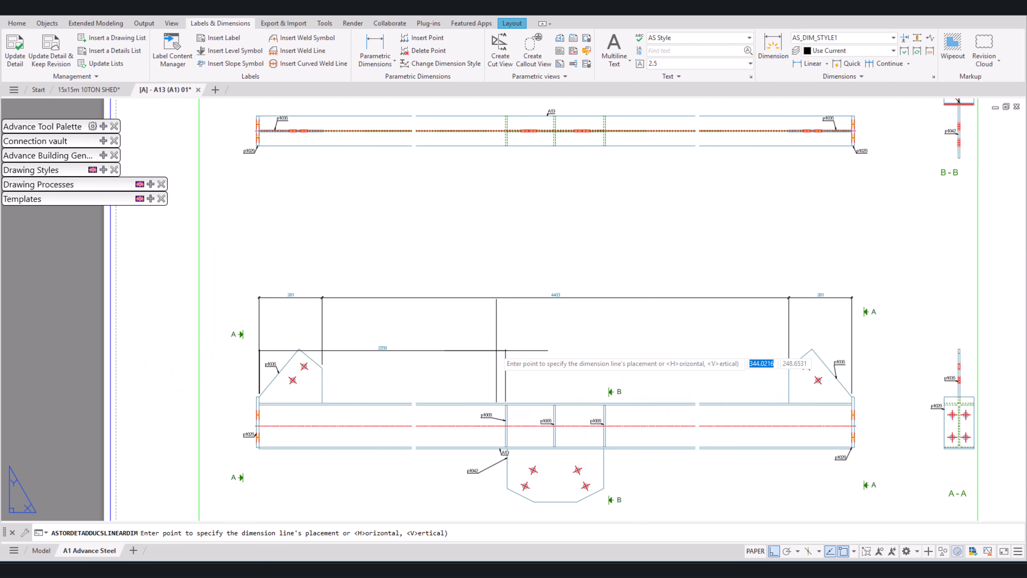
scroll(521, 404, "up", 5)
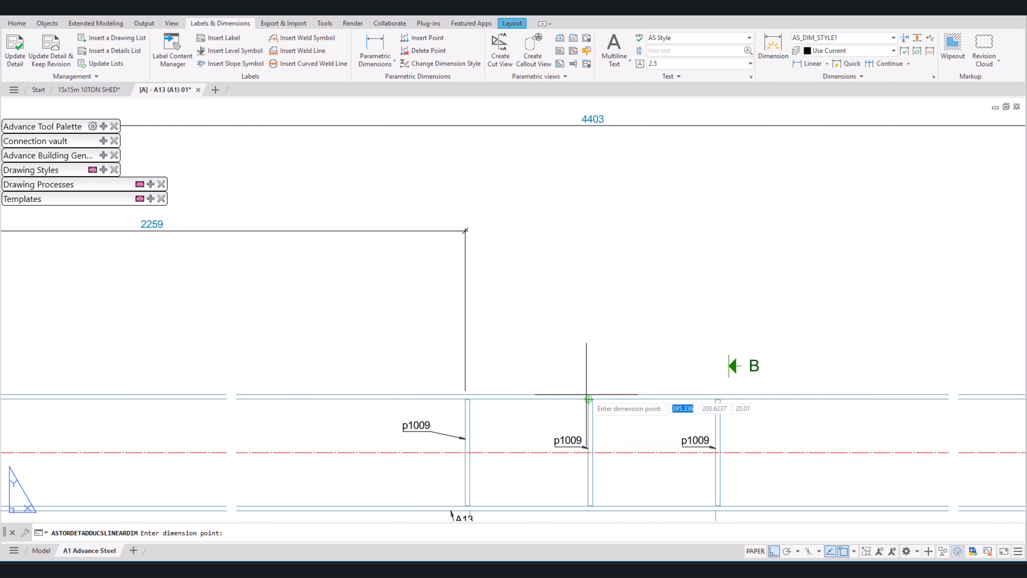
Step: Extend the new dimension chain to the left edges of the second and third p1009 stiffeners and the right end plate's inner corner
left_click(553, 405)
left_click(718, 404)
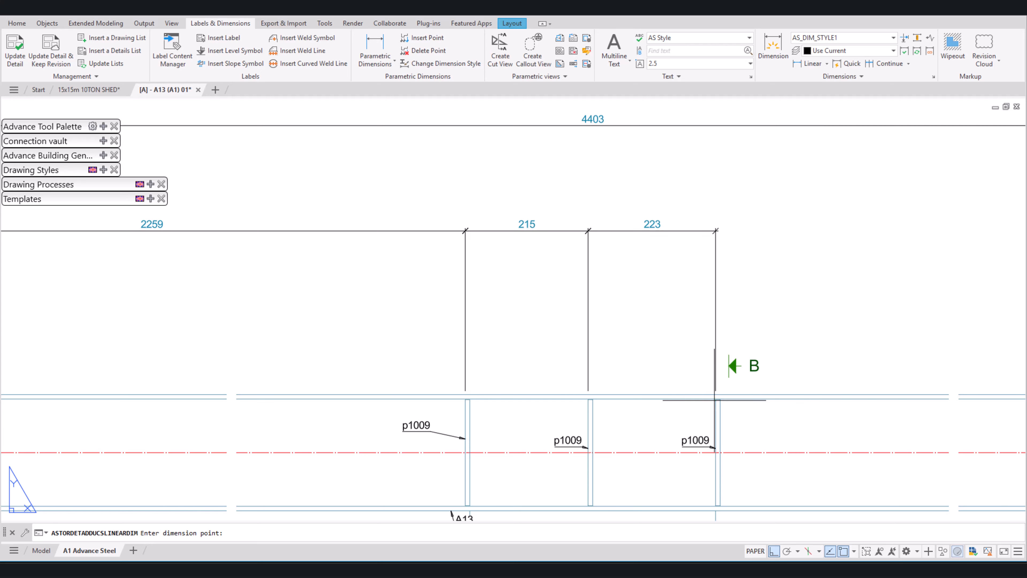
scroll(718, 405, "down", 5)
scroll(893, 399, "up", 5)
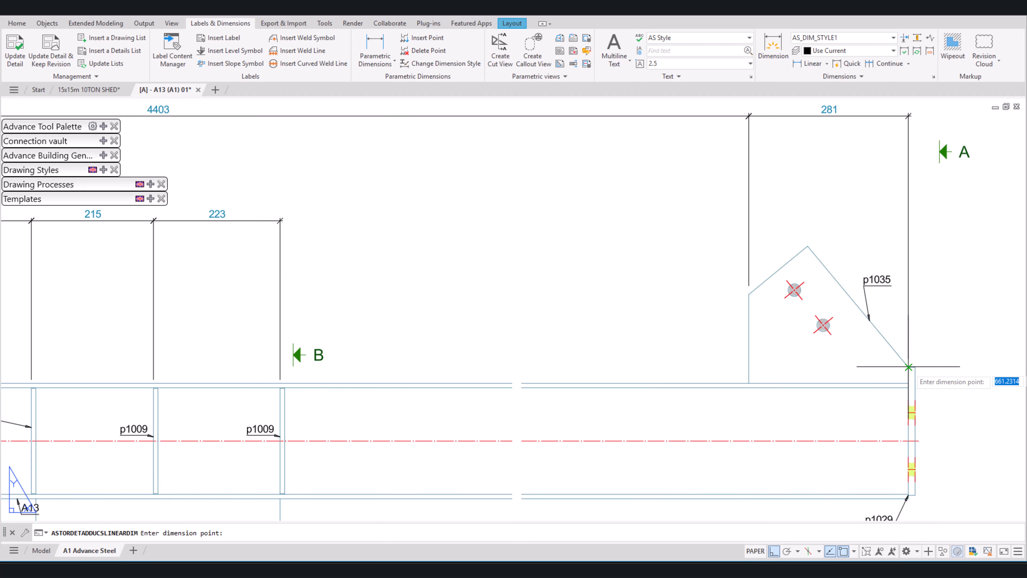
left_click(908, 367)
key("Return")
key("Escape")
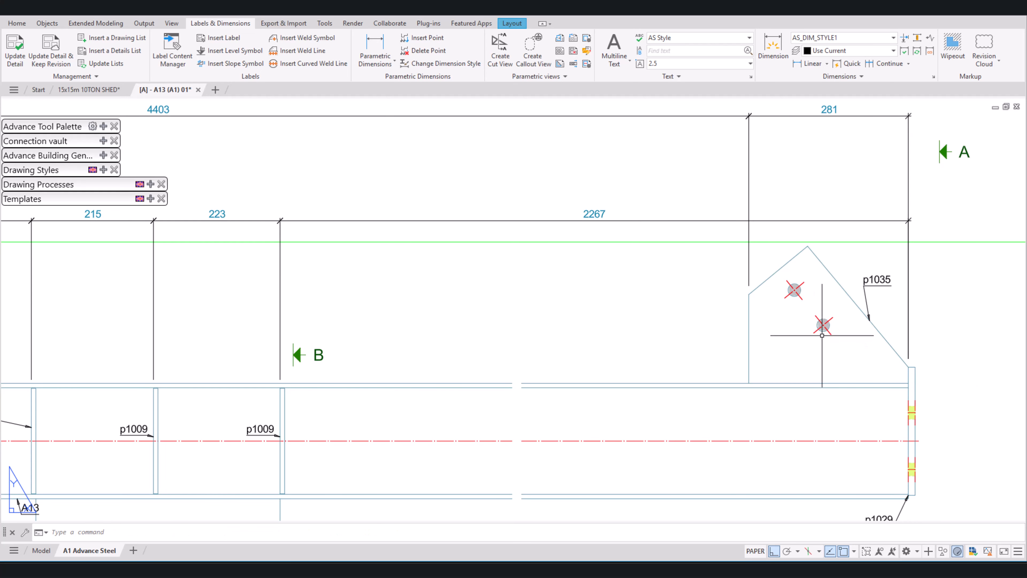
Step: Set the lower dimension chain's presentation to "Linear, relative and absolute"
scroll(643, 244, "down", 5)
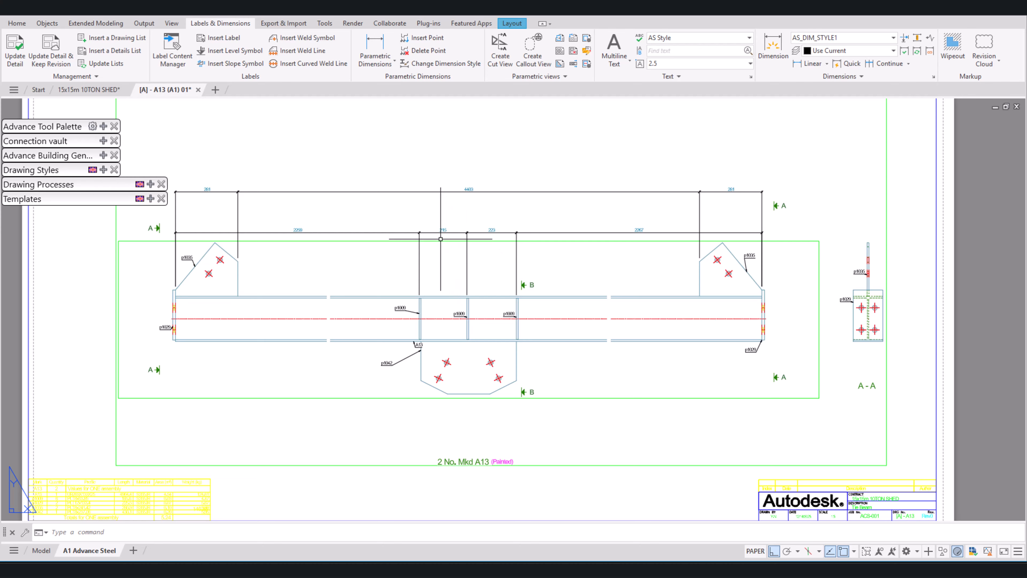
scroll(451, 238, "up", 4)
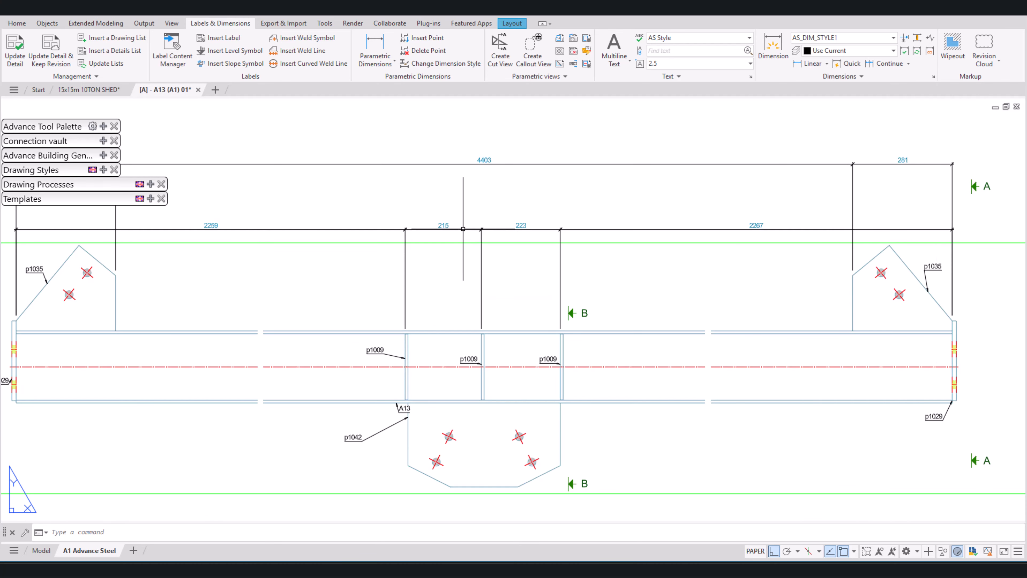
double_click(463, 229)
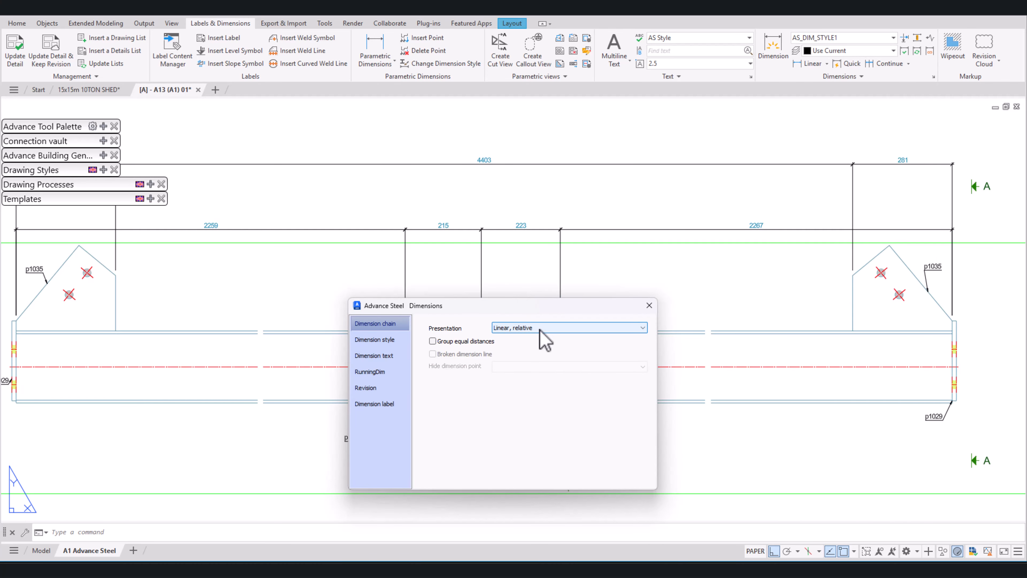
left_click(514, 328)
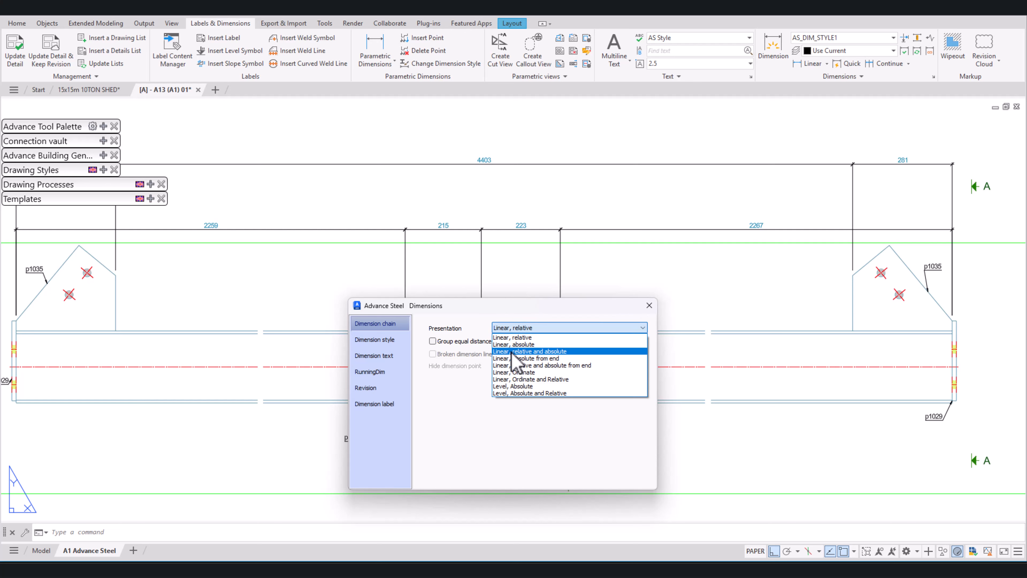
left_click(512, 352)
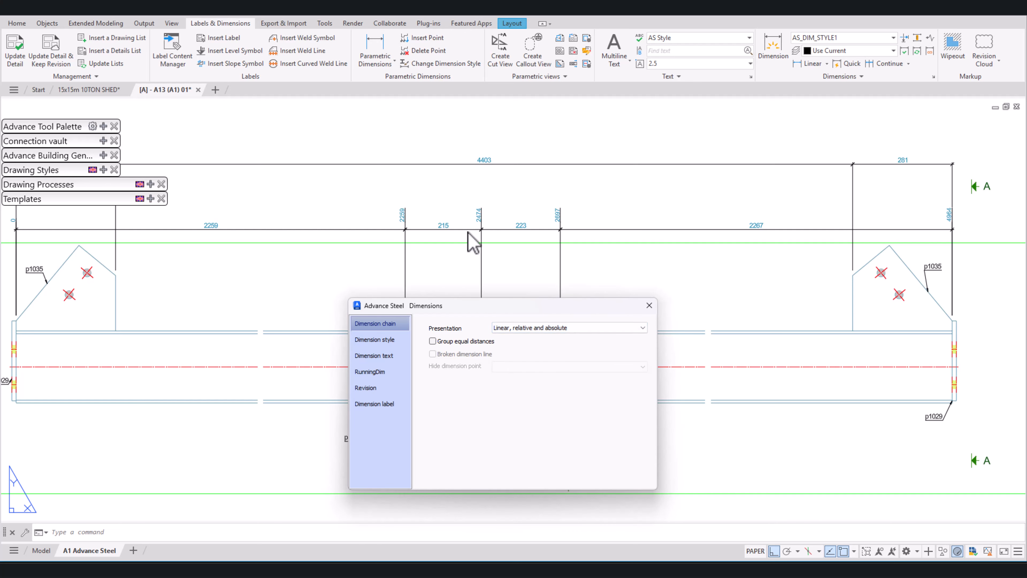
key("Escape")
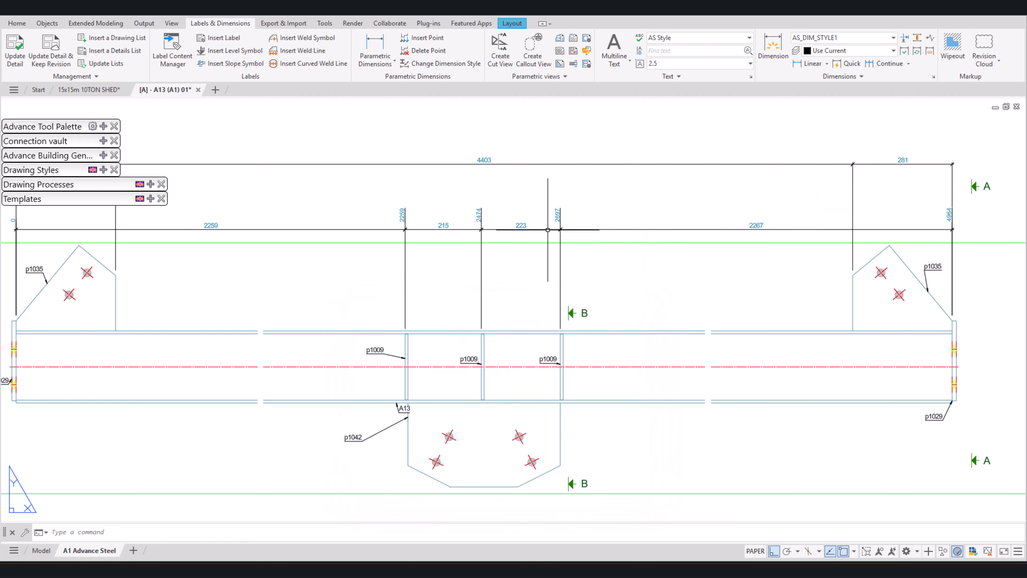
Step: Dimension the first p1009 stiffener's thickness with a horizontal parametric dimension placed just below the lower chain
left_click(374, 48)
scroll(426, 323, "up", 5)
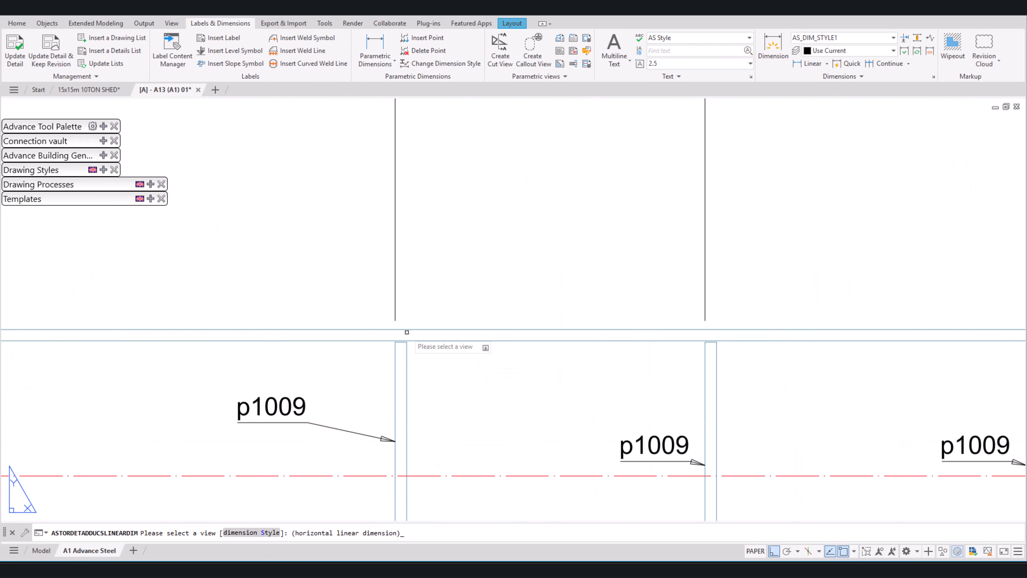
left_click(408, 330)
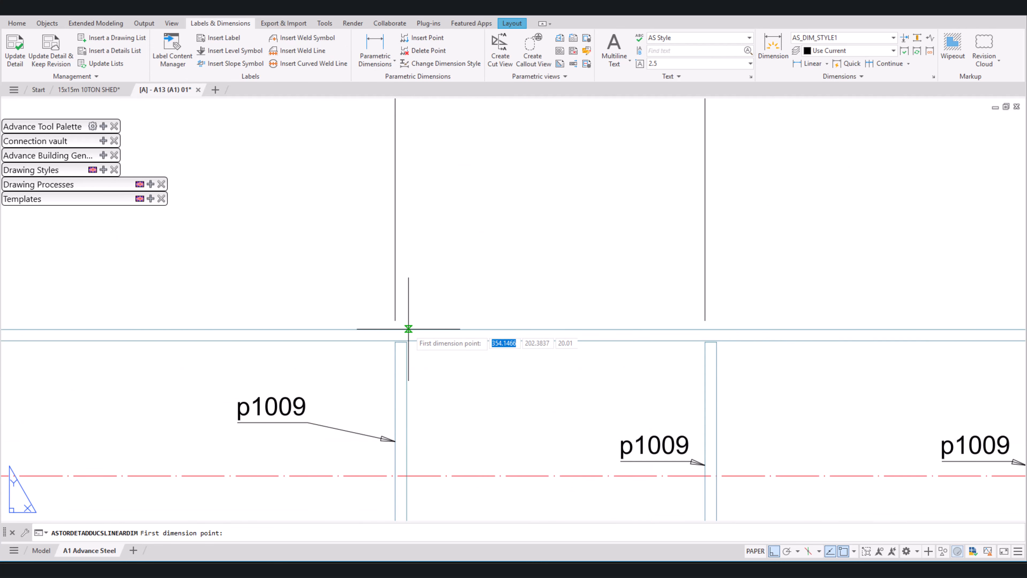
left_click(395, 342)
left_click(407, 342)
scroll(407, 342, "down", 4)
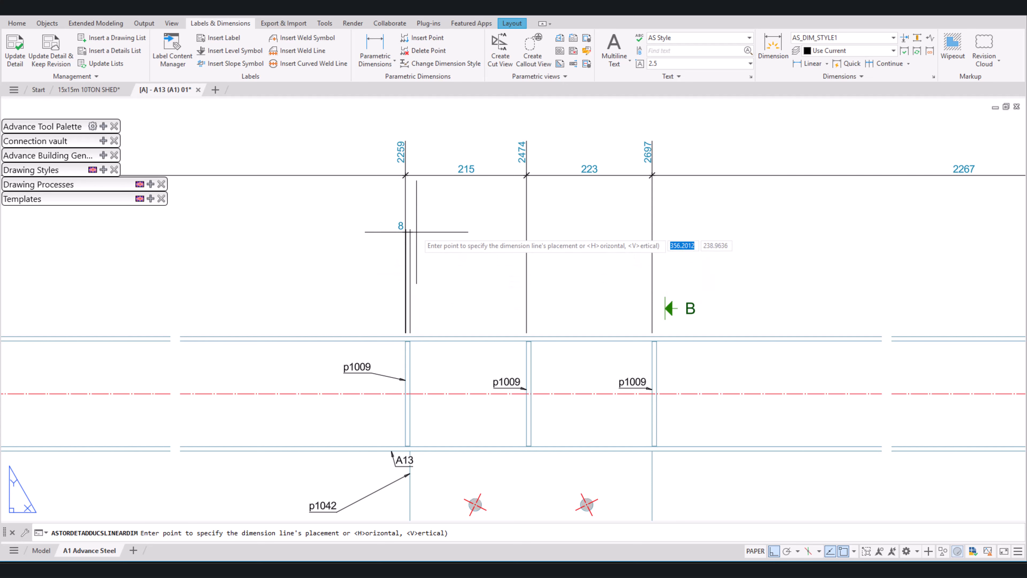
left_click(406, 221)
key("Return")
key("Return")
Step: Dimension the middle p1009 stiffener's thickness, aligned with the first stiffener's thickness dimension
left_click(526, 349)
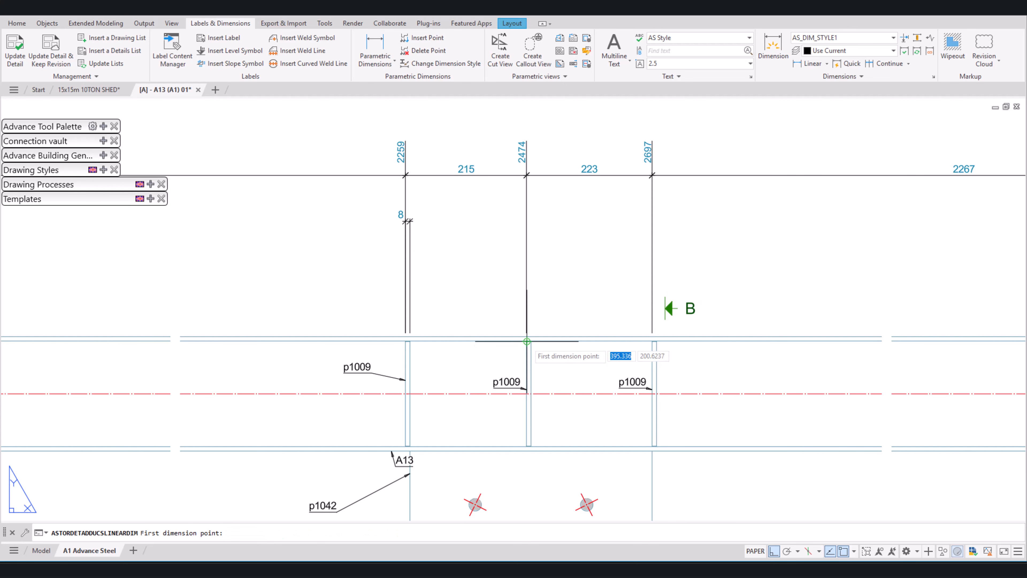
left_click(526, 341)
left_click(530, 341)
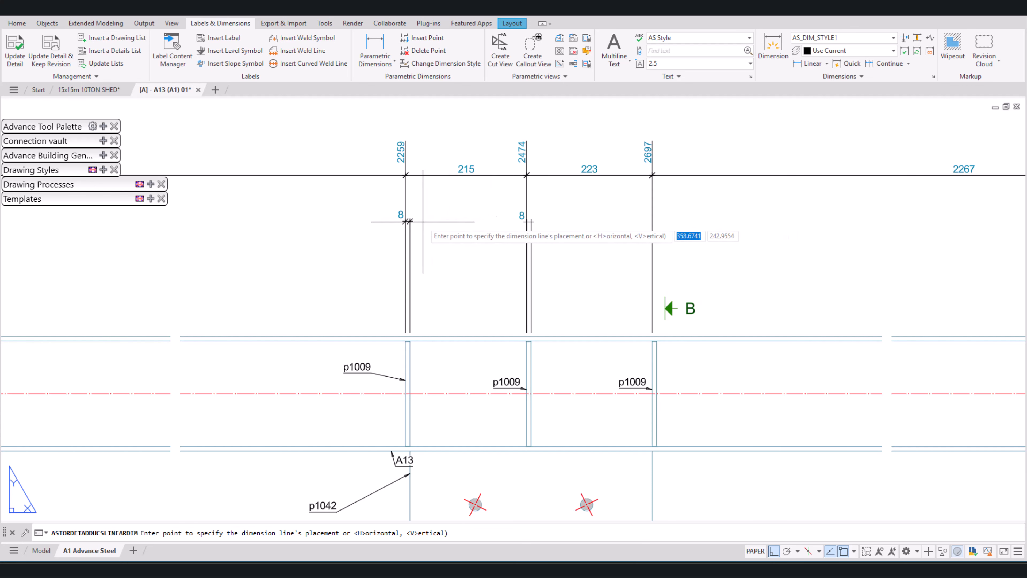
left_click(408, 222)
key("Return")
key("Return")
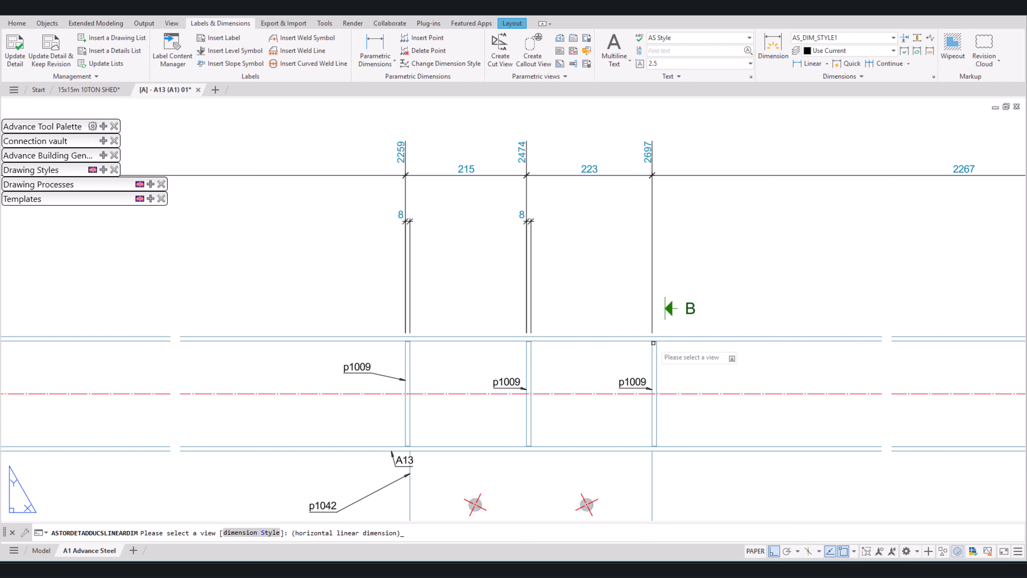
Step: Dimension the third p1009 stiffener's thickness in line with the other two thickness dimensions and end the dimension command
left_click(653, 343)
left_click(652, 341)
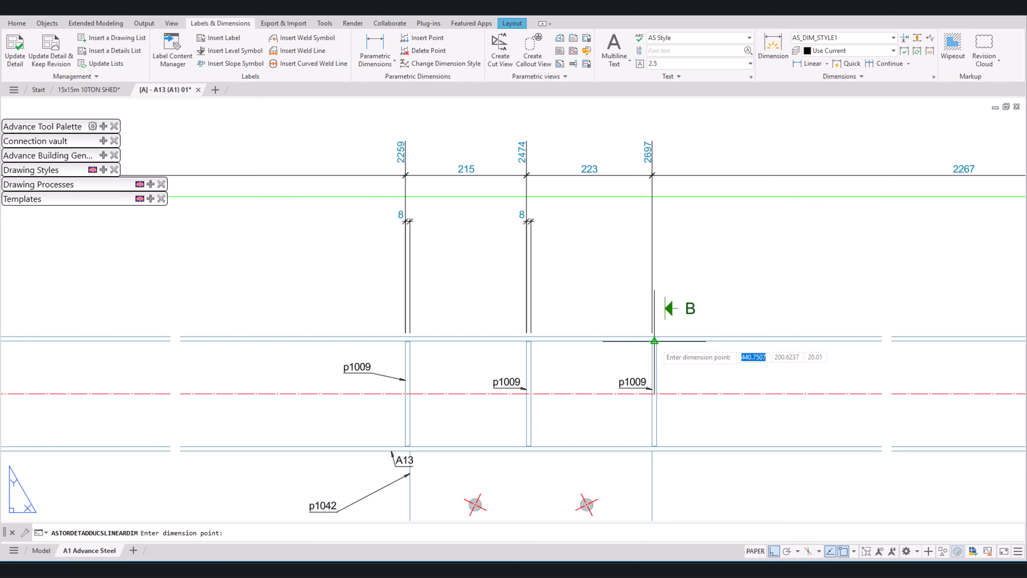
left_click(657, 341)
left_click(526, 220)
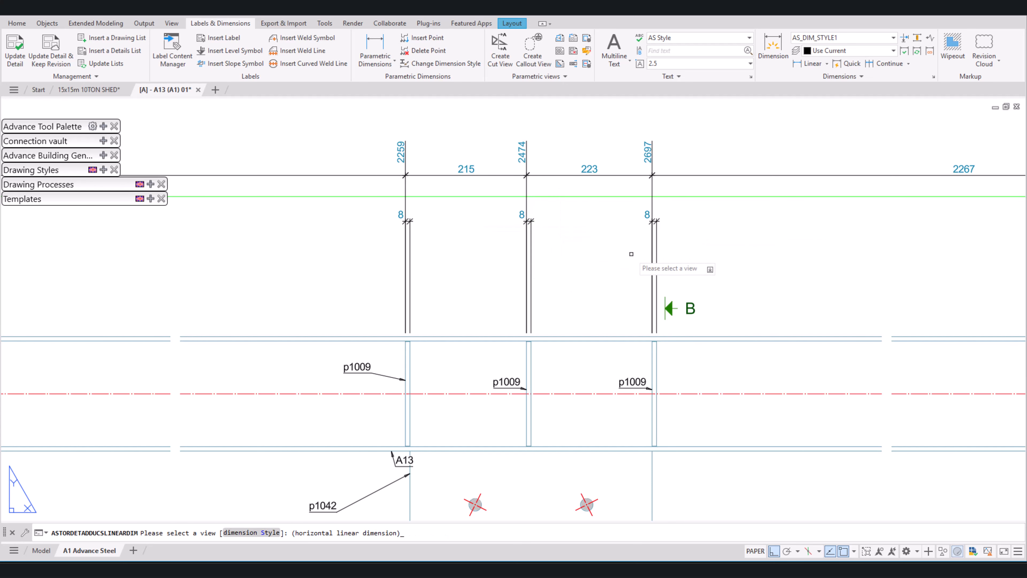
key("Escape")
Step: Move the uppermost dimension chain down, closer to the stiffener dimension chain
scroll(630, 315, "down", 4)
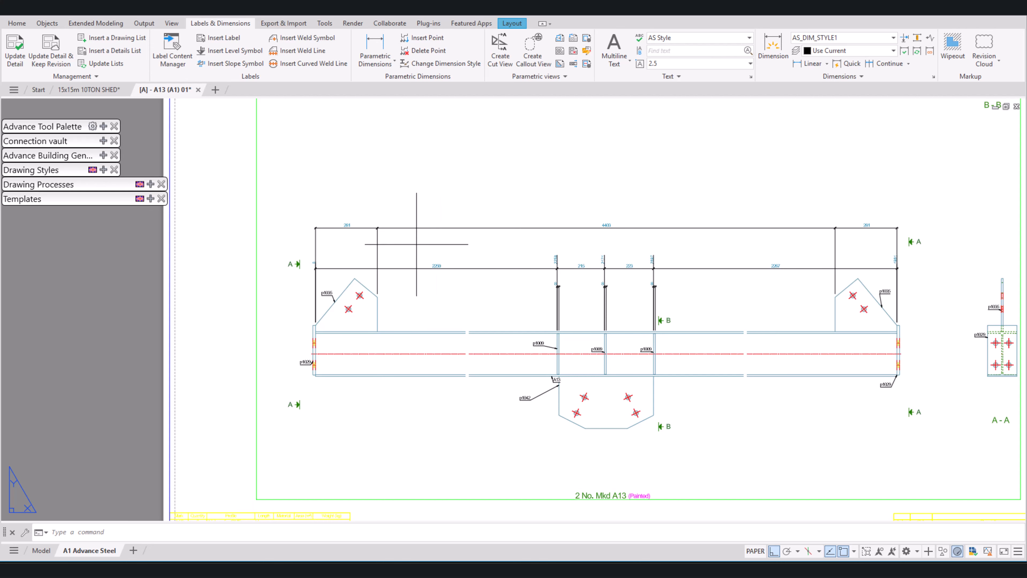
left_click(416, 228)
scroll(352, 244, "up", 2)
left_click(377, 228)
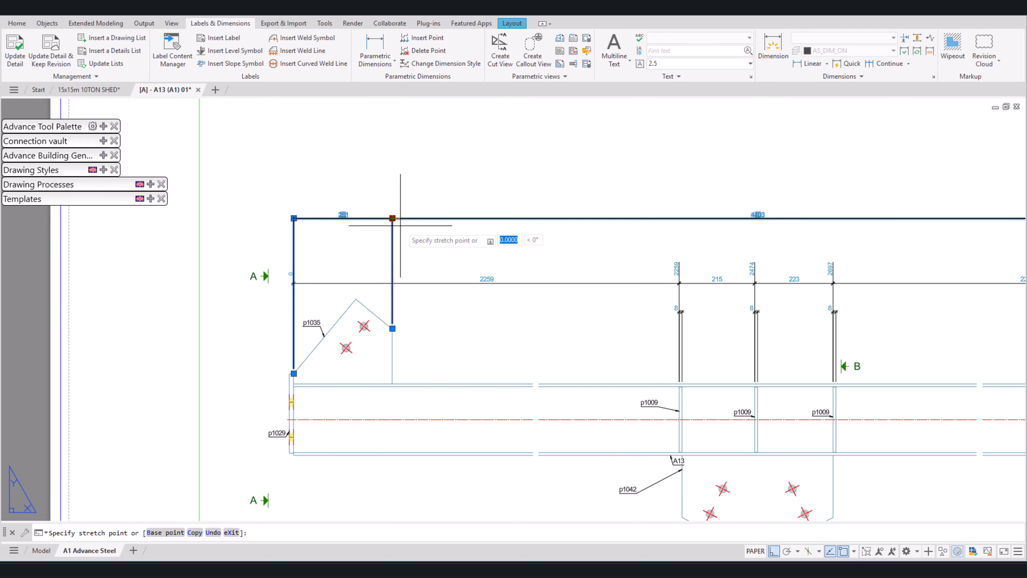
left_click(409, 247)
key("Escape")
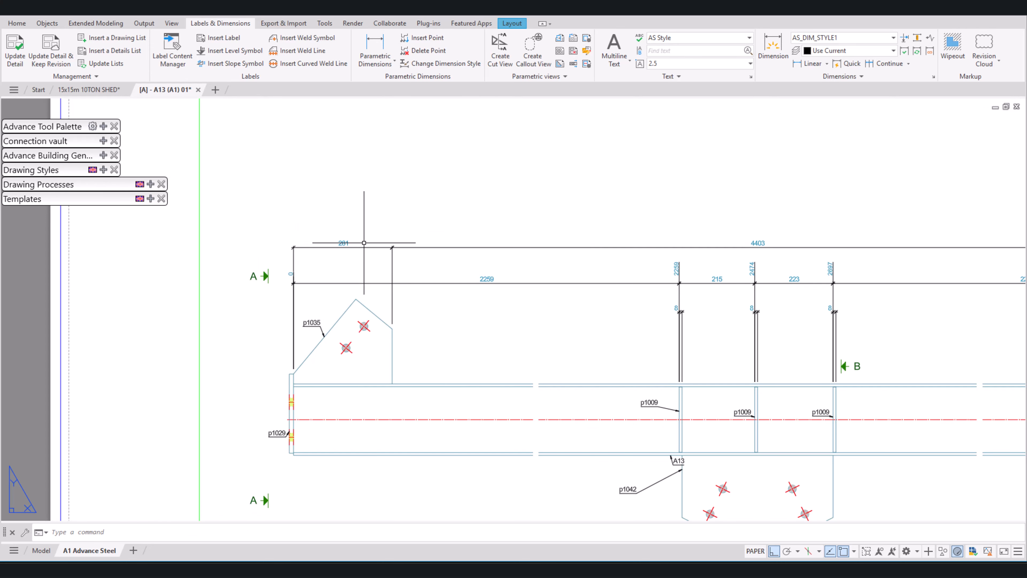
Step: Add a horizontal parametric dimension for the beam length between the inner faces of the p1029 end plates, placed just above the existing chains
left_click(361, 46)
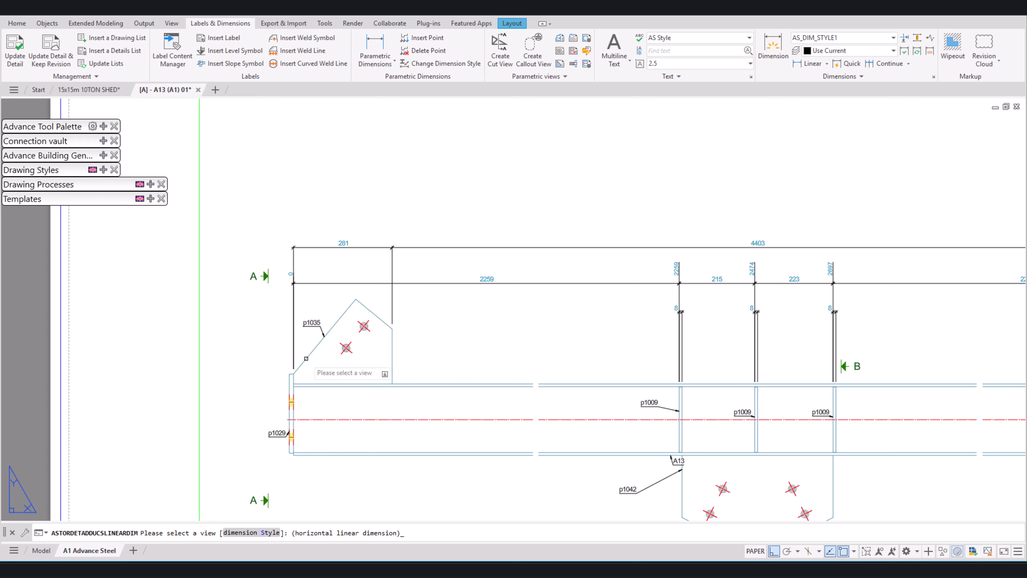
left_click(306, 359)
scroll(294, 368, "up", 4)
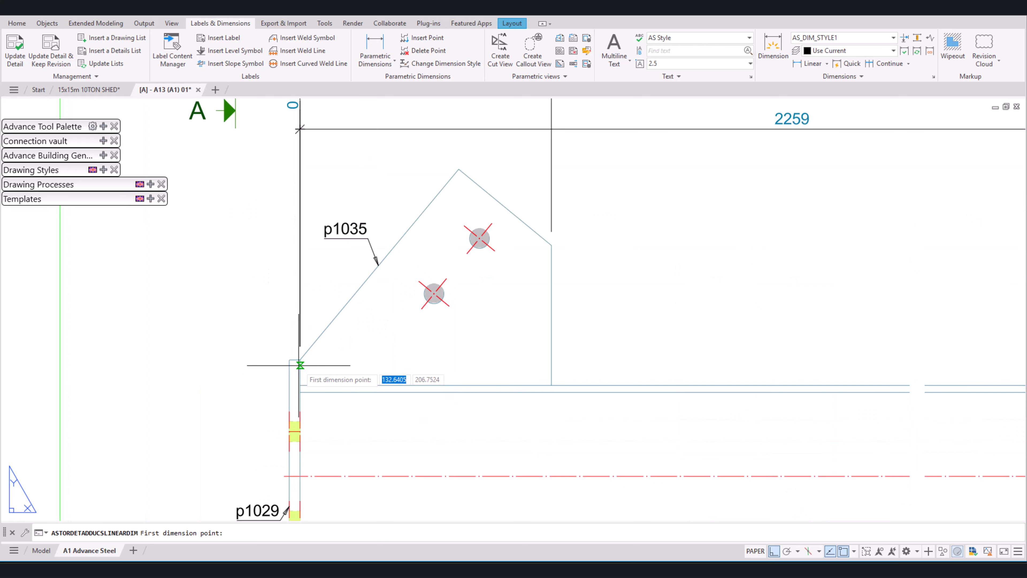
left_click(300, 359)
scroll(299, 360, "down", 5)
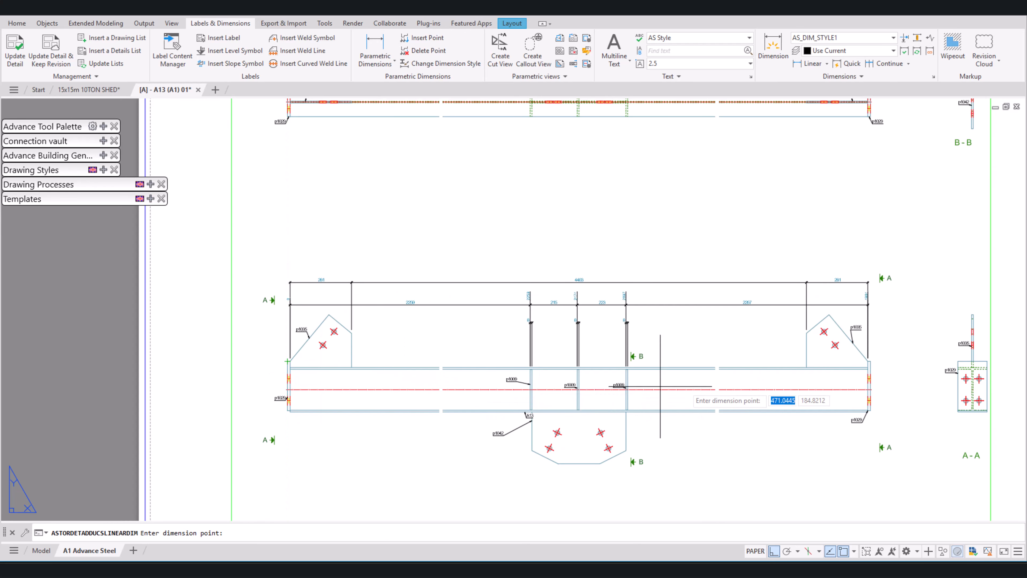
scroll(857, 361, "up", 2)
left_click(871, 360)
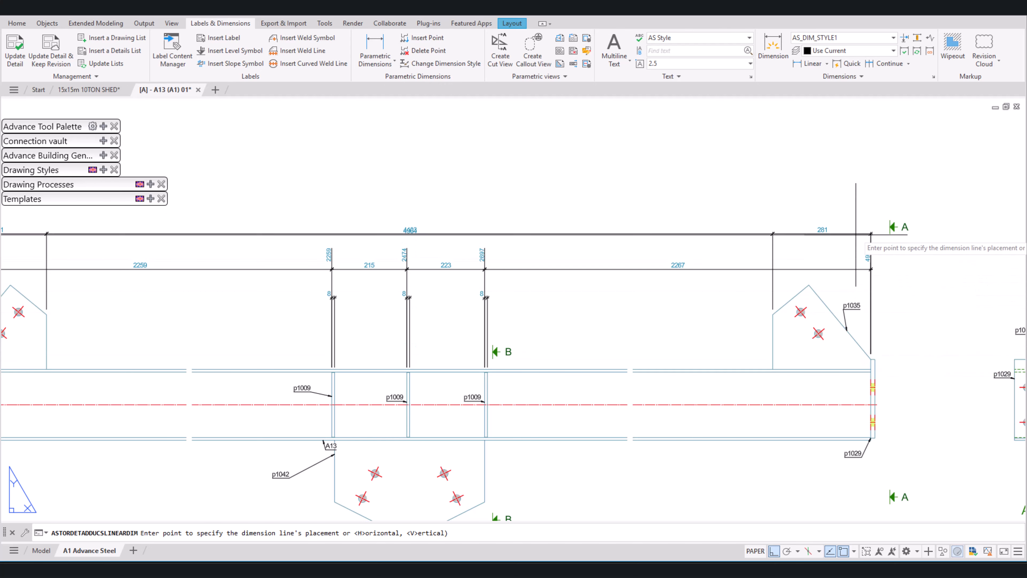
left_click(860, 210)
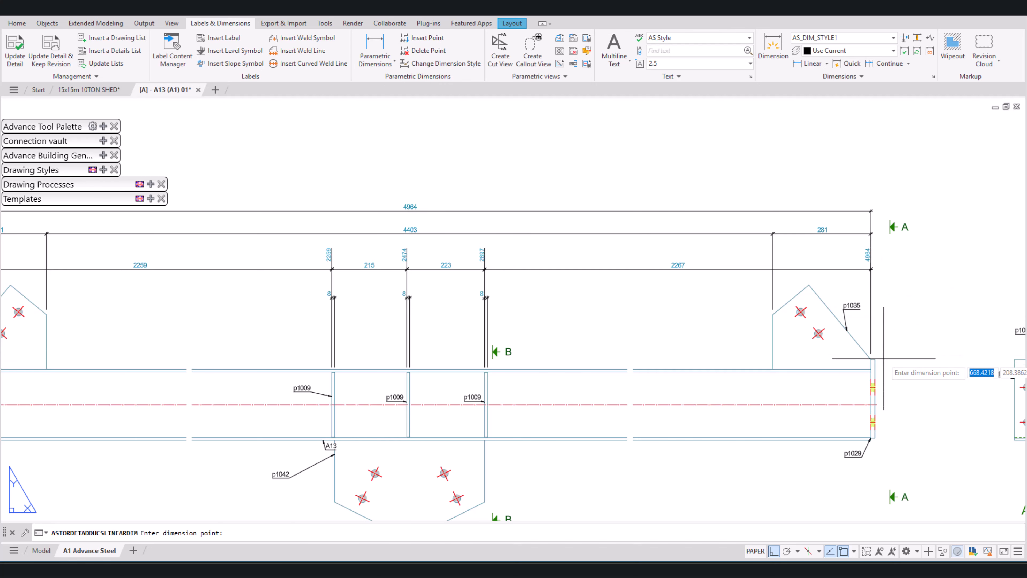
Step: Extend the new beam length dimension to the outer faces of both p1029 end plates to include their thicknesses, and end the command
scroll(874, 359, "down", 5)
scroll(640, 372, "up", 5)
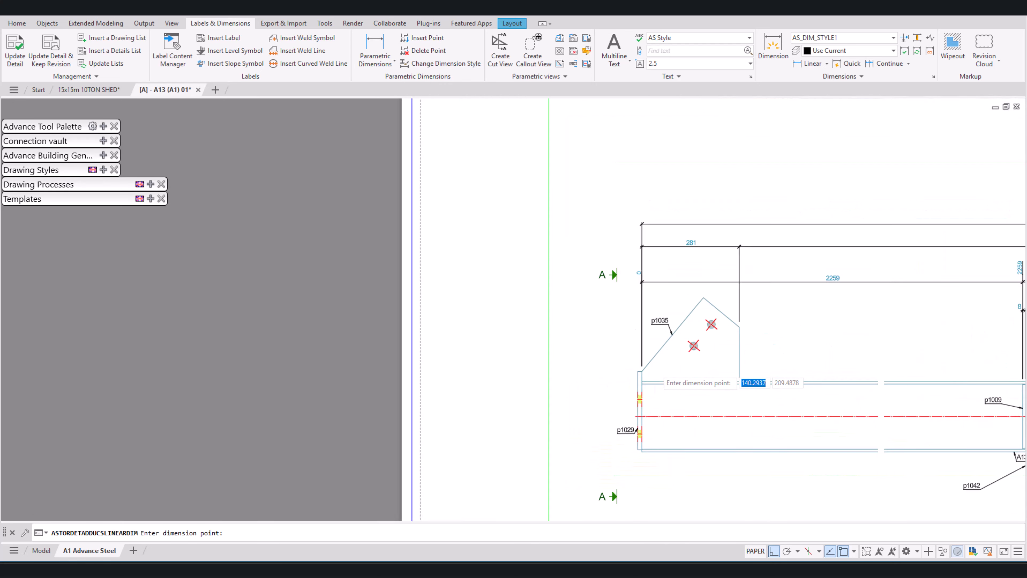
left_click(662, 355)
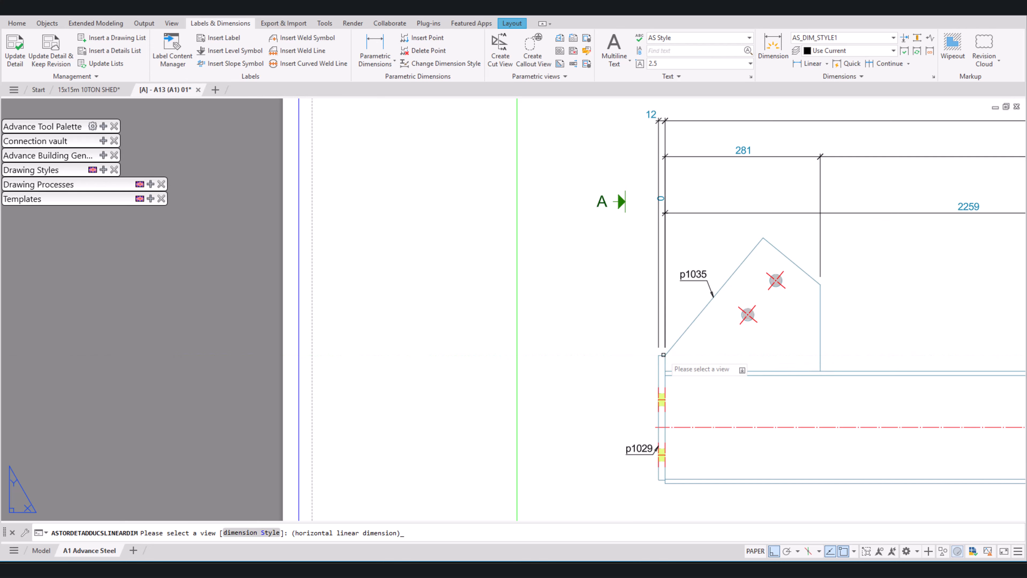
Step: Add an overall horizontal parametric dimension between the outer faces of the two end plates, placed above all other chains
scroll(570, 358, "down", 4)
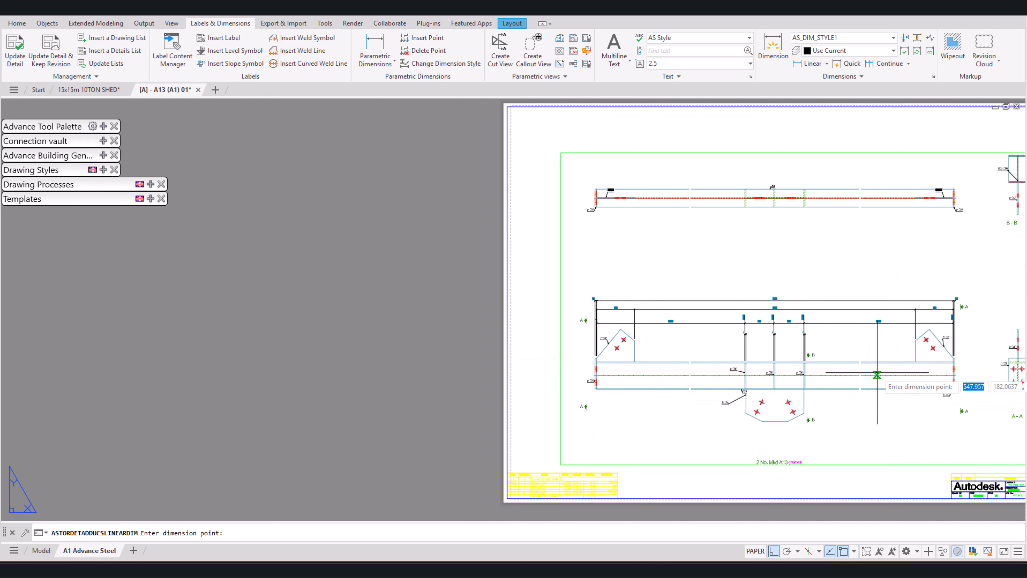
scroll(814, 350, "up", 6)
left_click(820, 347)
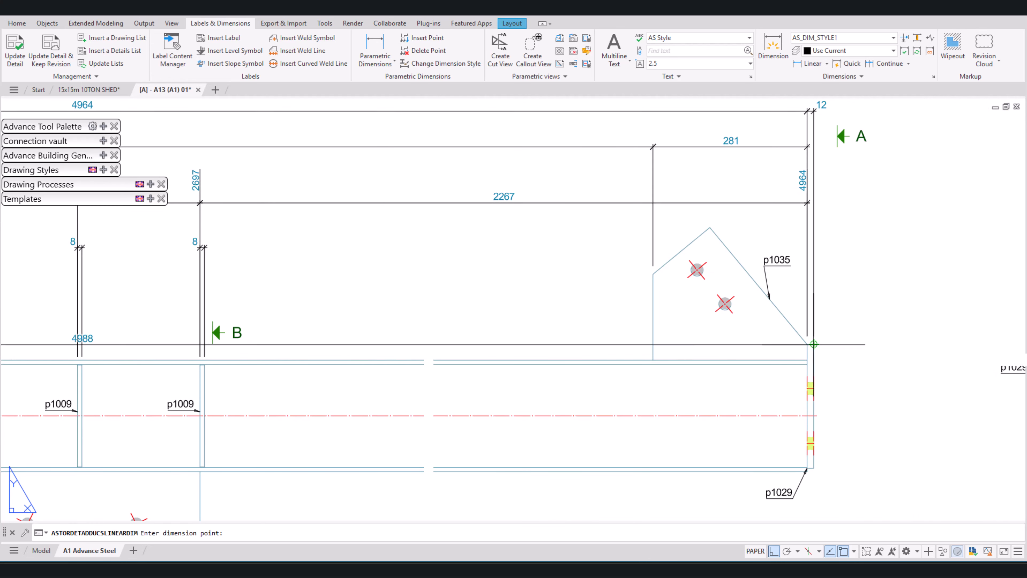
scroll(817, 348, "down", 3)
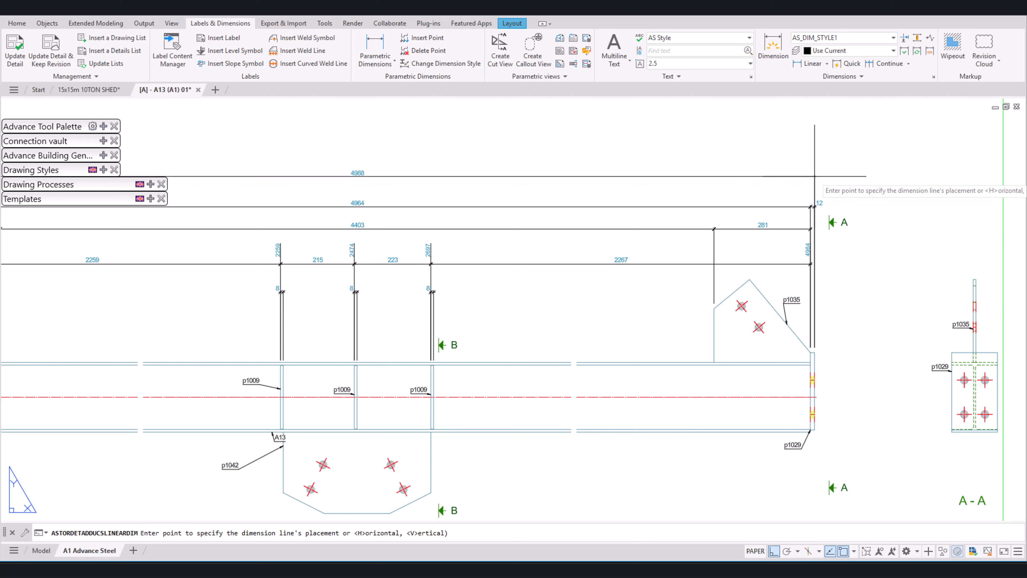
left_click(814, 182)
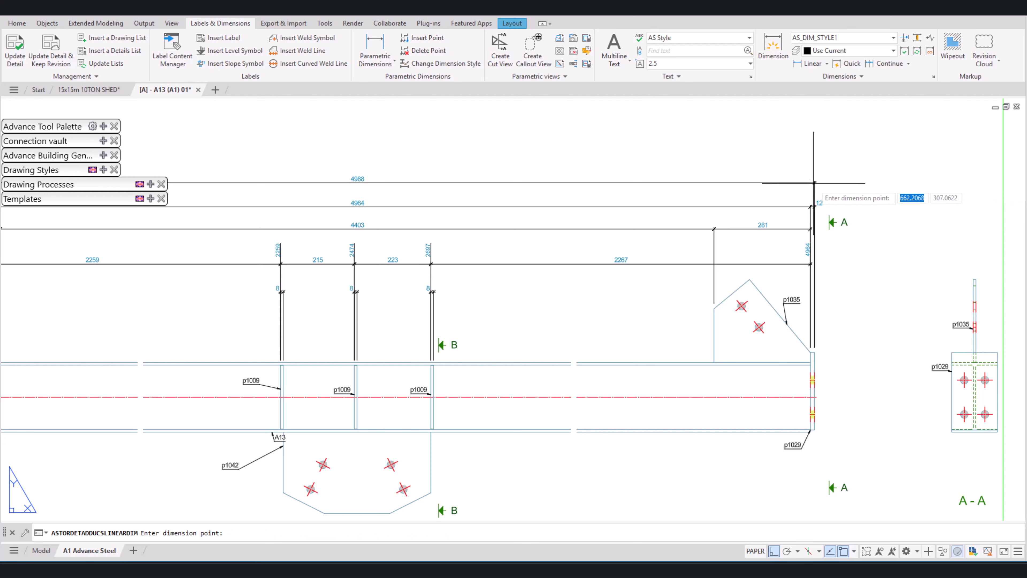
key("Return")
Step: Examine the horizontal dimension chains above the beam one by one, from the stiffener position chain up to the overall length
scroll(835, 211, "down", 2)
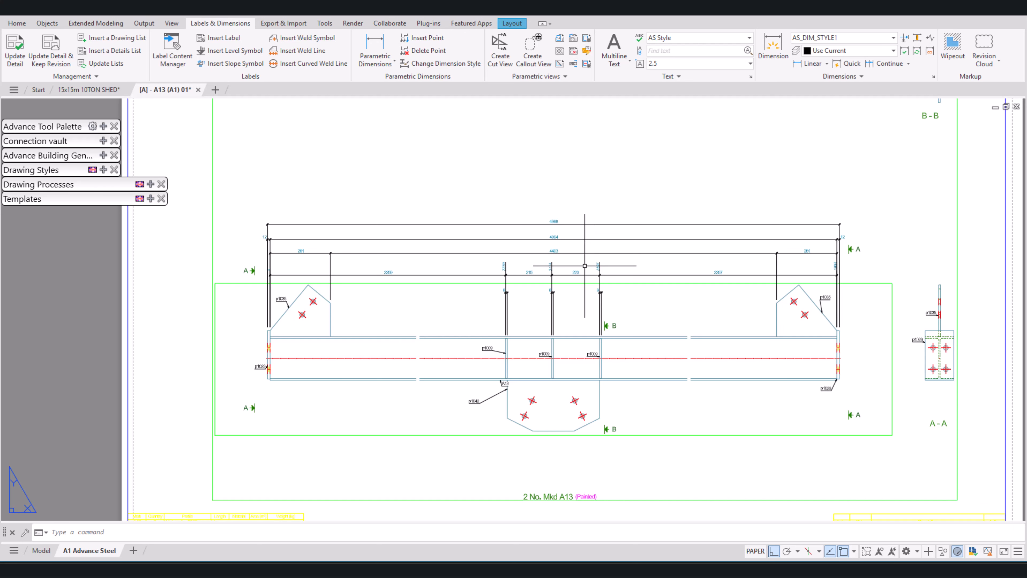
scroll(586, 269, "up", 2)
left_click(708, 249)
left_click(604, 263)
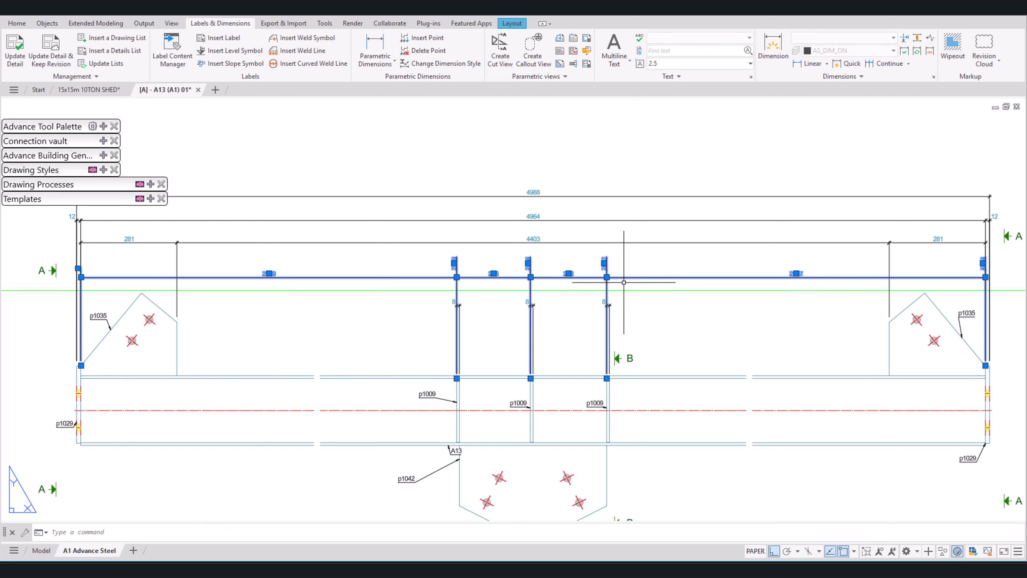
key("Escape")
left_click(676, 254)
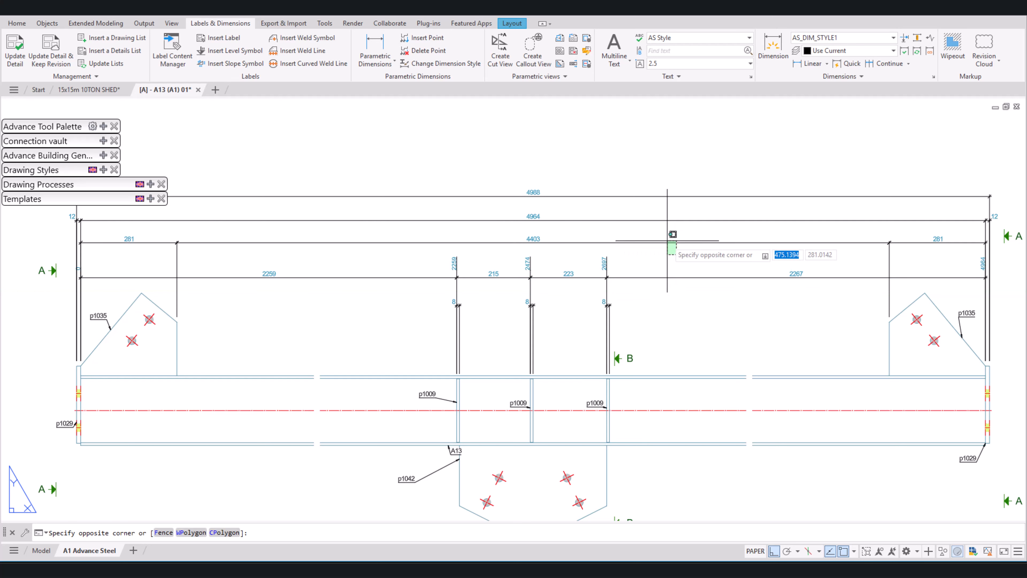
left_click(667, 241)
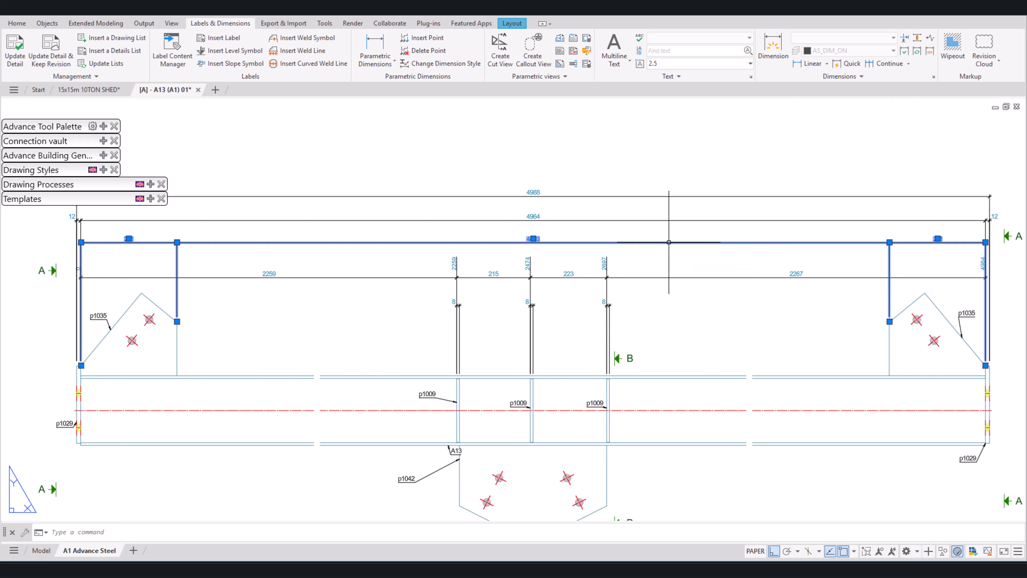
key("Escape")
left_click(666, 221)
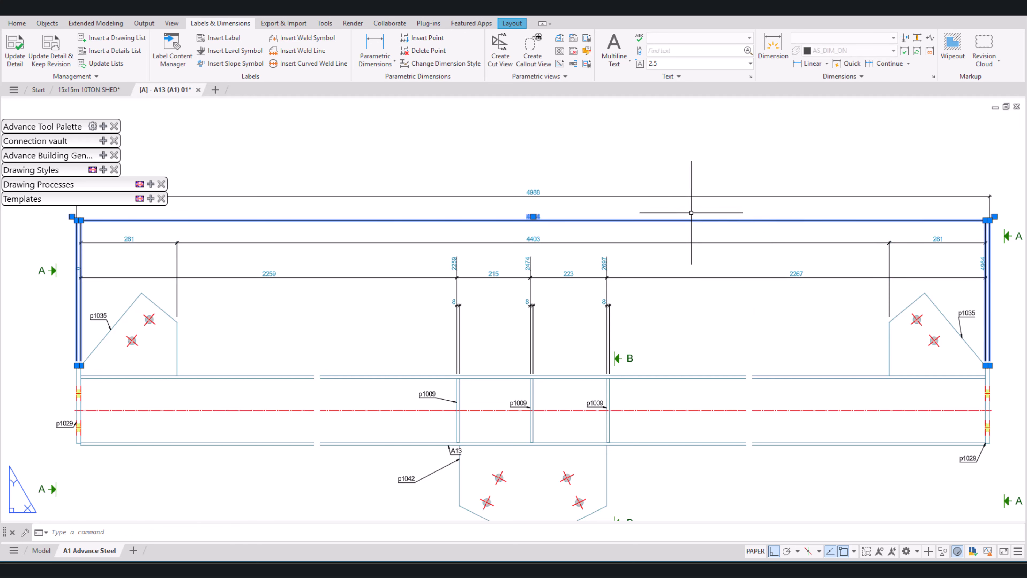
key("Escape")
left_click(711, 204)
left_click(700, 182)
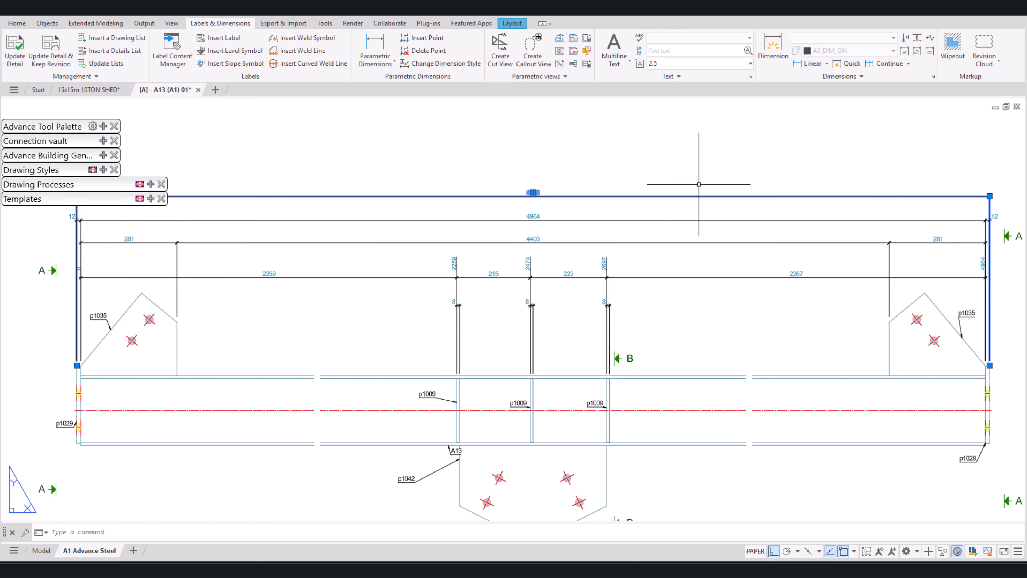
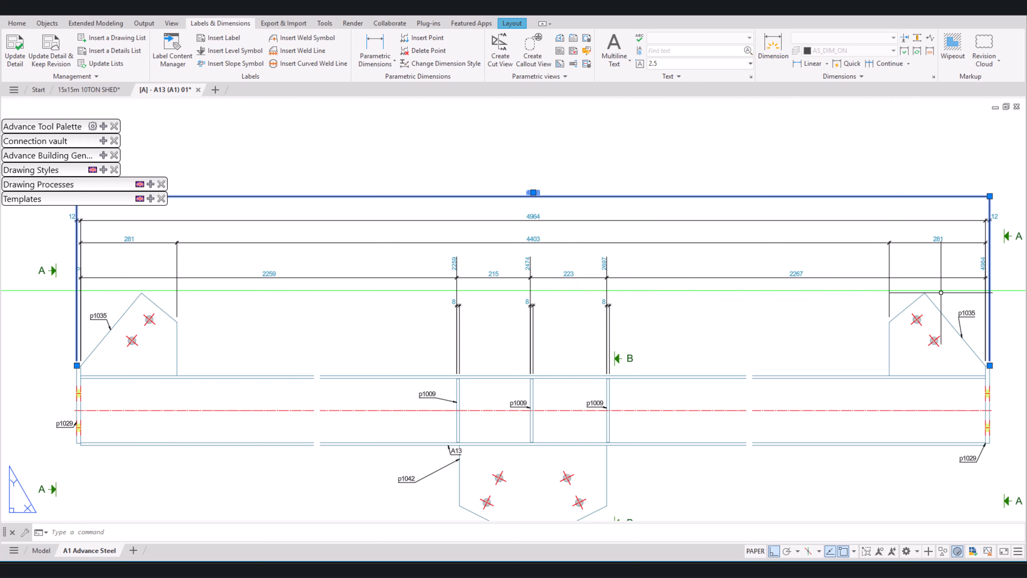
Step: Examine the gusset, beam length and overall length dimension chains above the beam, highlighting them in turn
scroll(985, 274, "up", 4)
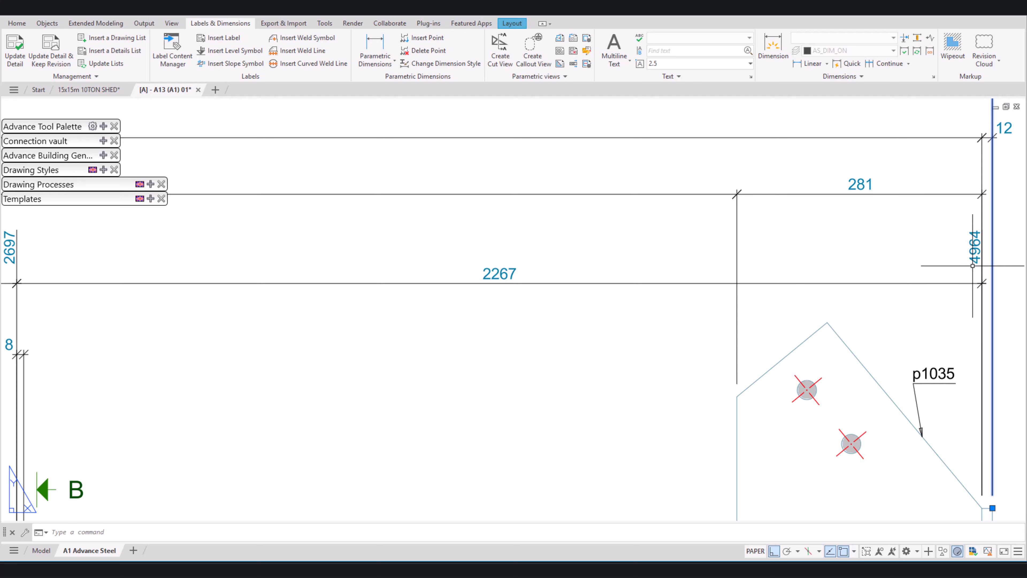
scroll(973, 265, "down", 4)
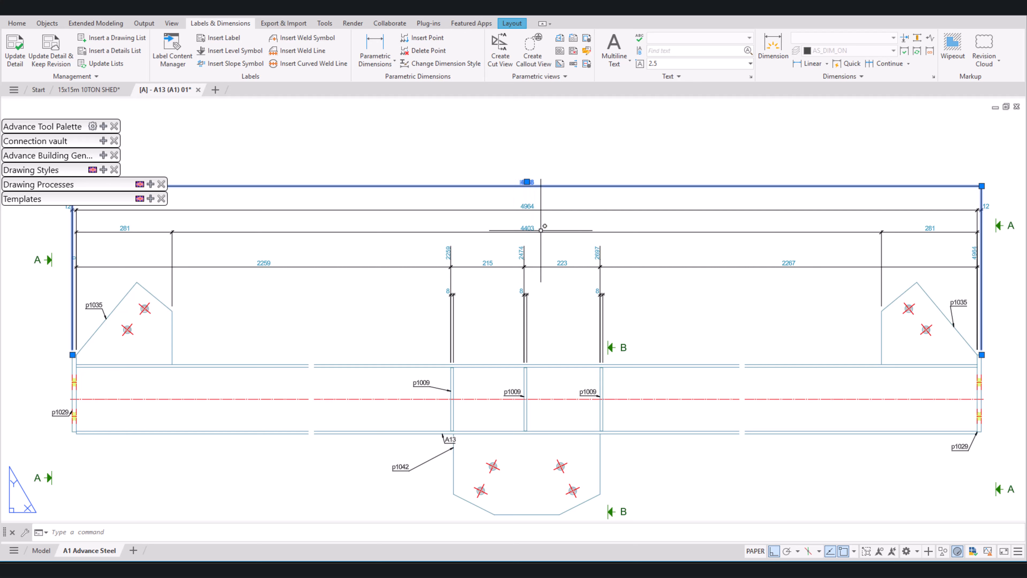
left_click(945, 229)
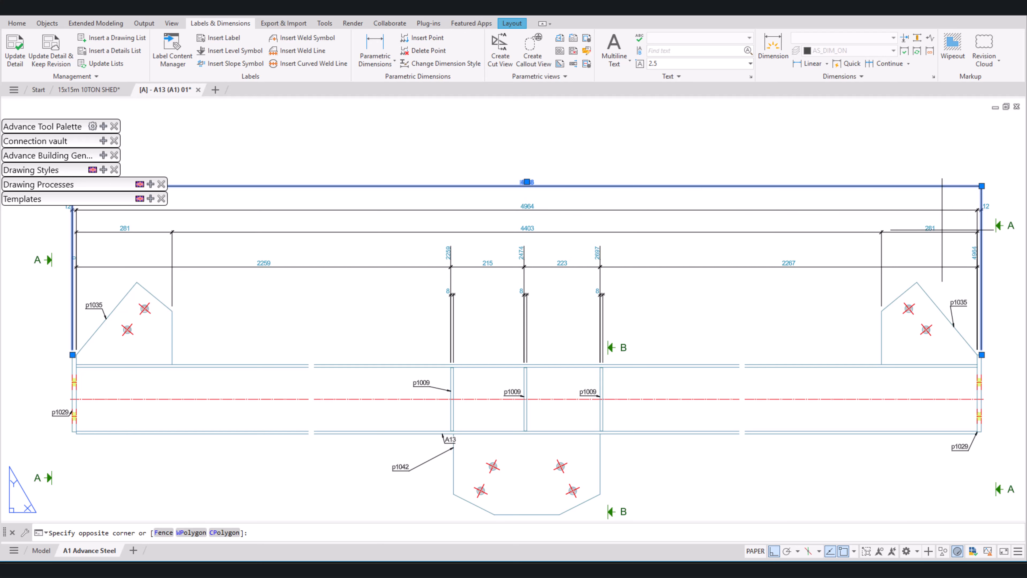
left_click(935, 237)
left_click(934, 237)
scroll(515, 199, "up", 2)
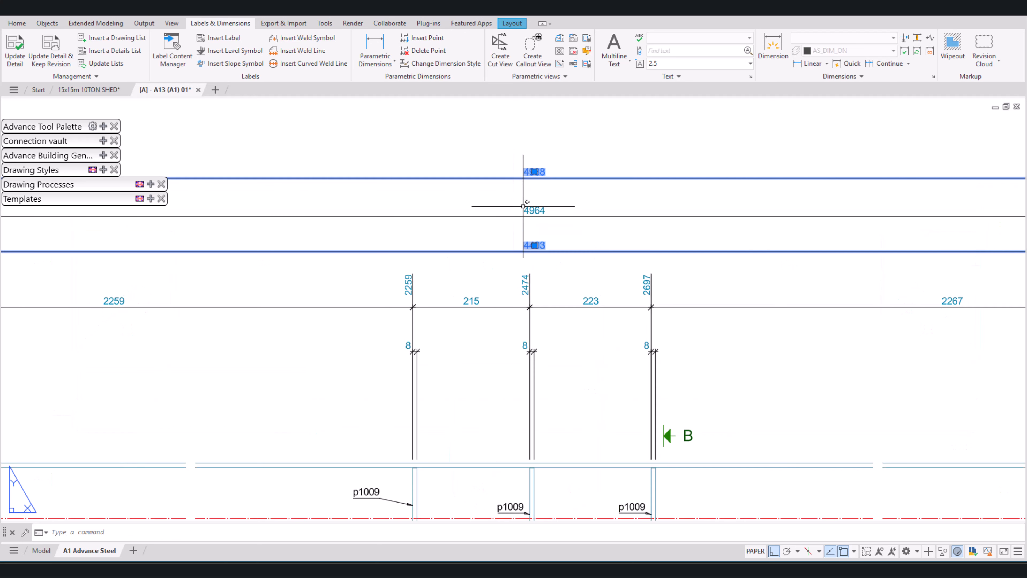
key("Escape")
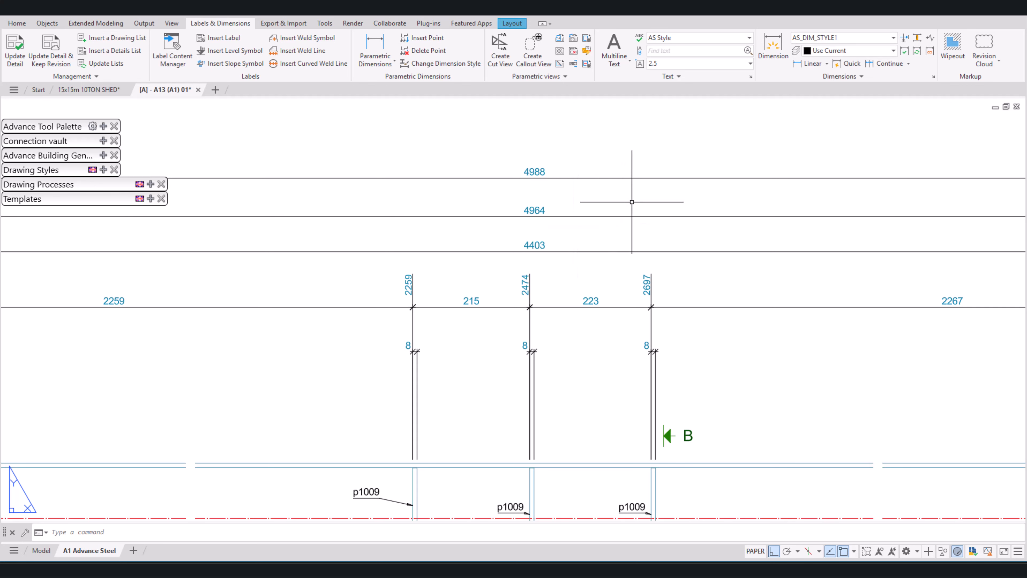
left_click(630, 202)
left_click(610, 219)
scroll(609, 221, "down", 3)
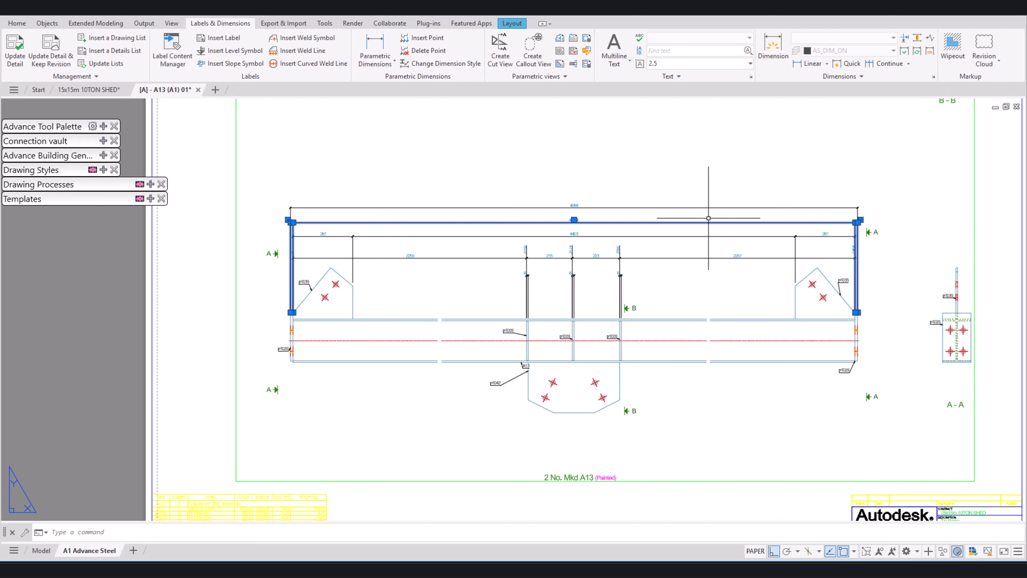
scroll(598, 216, "up", 4)
scroll(612, 196, "up", 2)
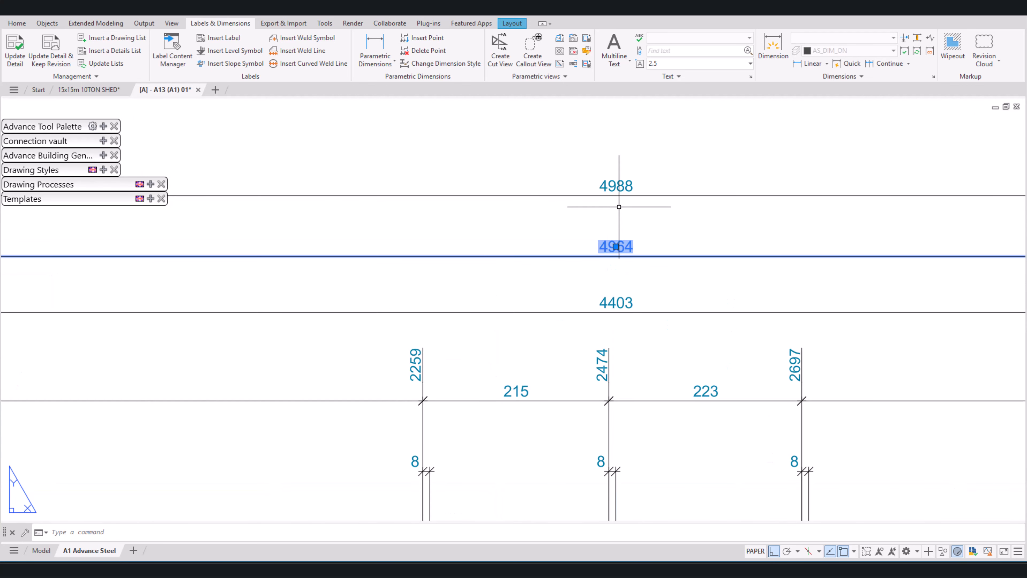
left_click(723, 179)
left_click(696, 230)
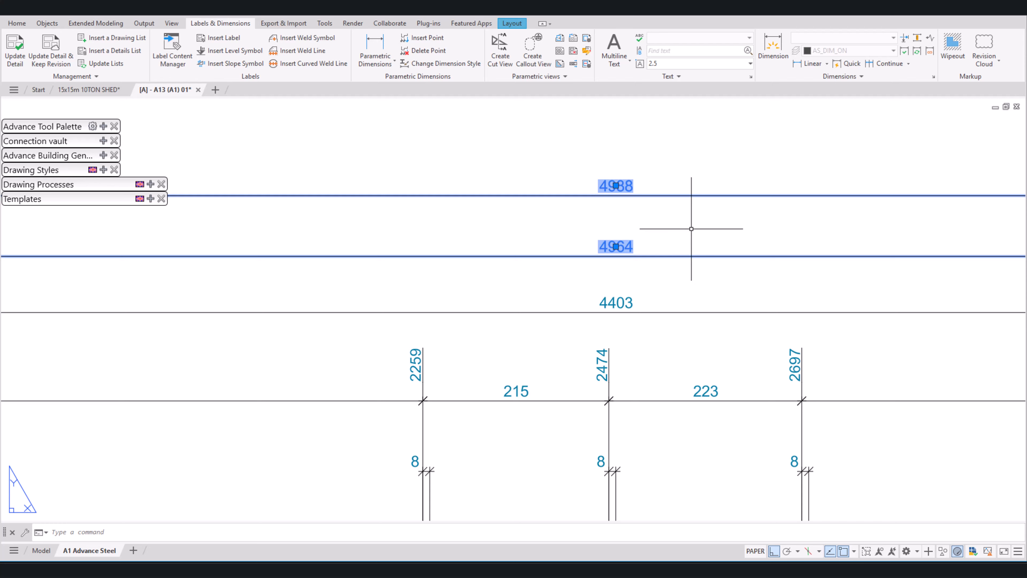
key("Escape")
scroll(678, 214, "down", 5)
scroll(672, 215, "down", 2)
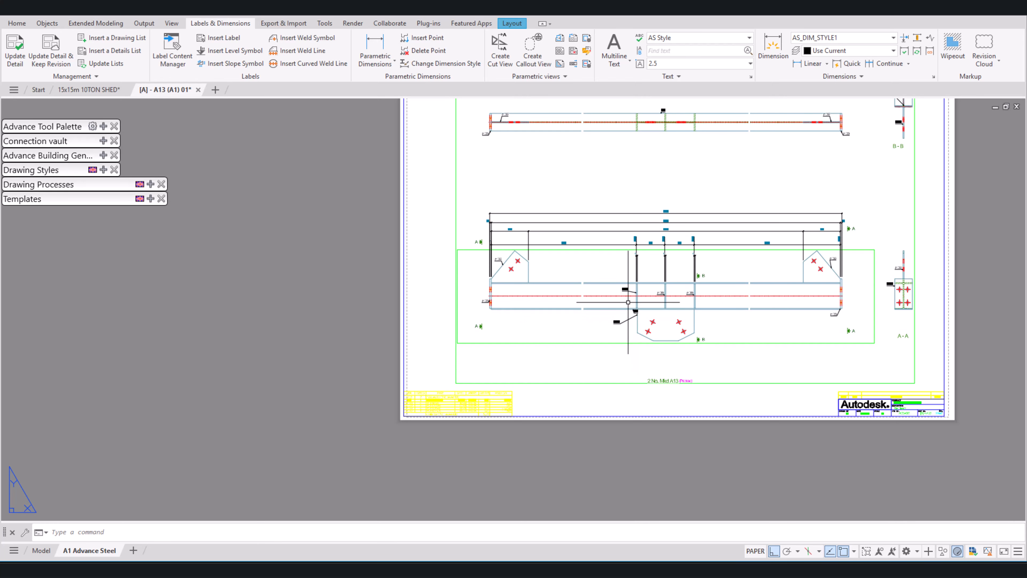
Step: Move the A13 beam label further left of plate p1042 and shift the leftmost p1009 label closer to its stiffener
scroll(645, 328, "up", 3)
left_click(648, 329)
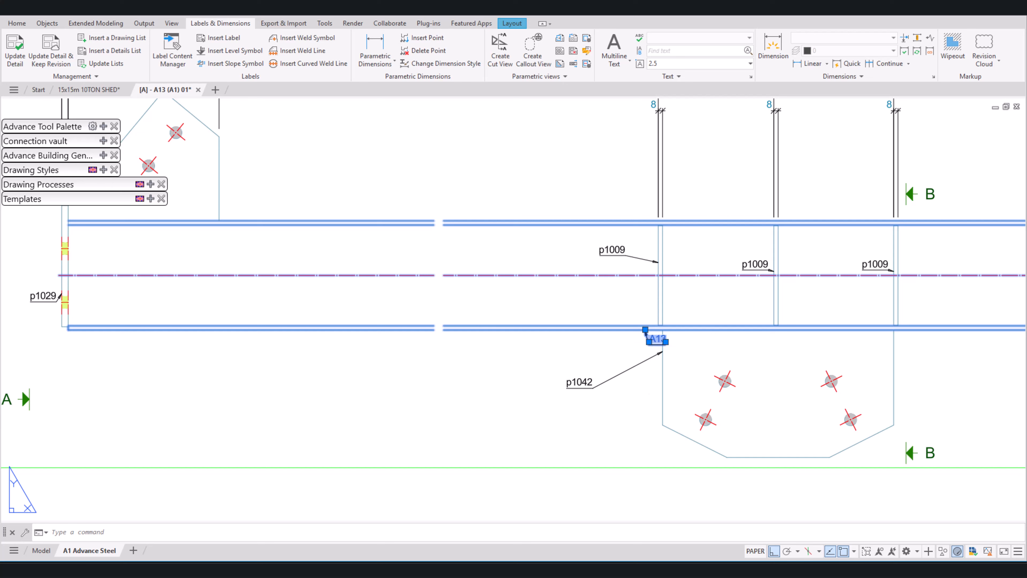
left_click(649, 342)
left_click(580, 349)
left_click(607, 250)
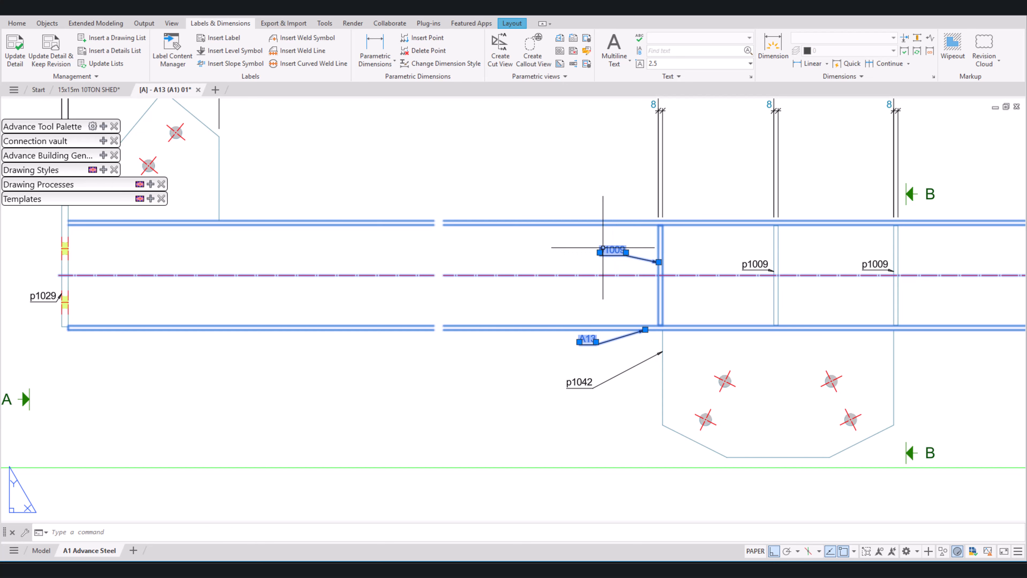
left_click(600, 252)
left_click(612, 252)
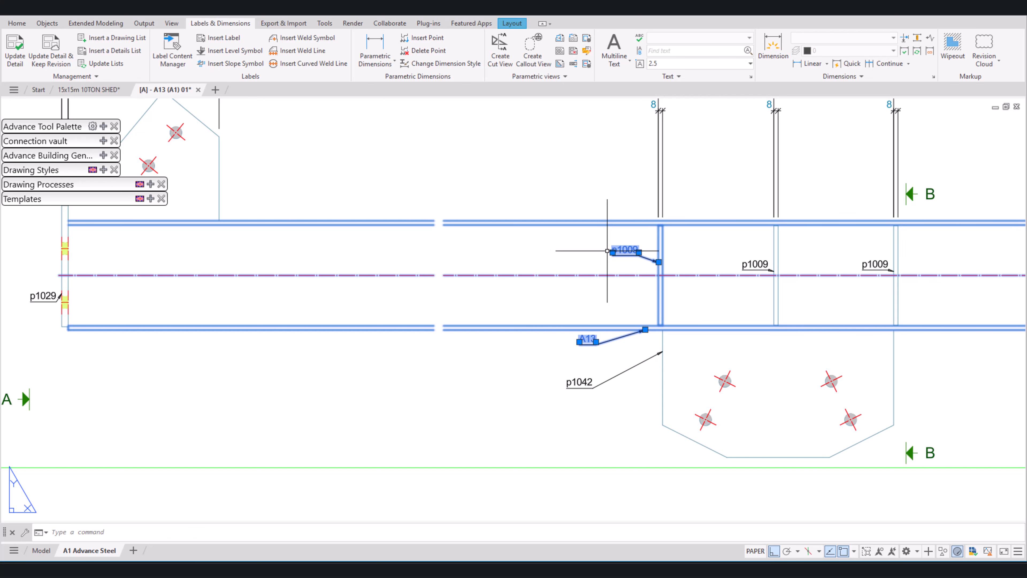
key("Escape")
Step: Add a horizontal parametric dimension from the beam's left end to the left edge of plate p1042, placed below the plate
scroll(647, 247, "down", 6)
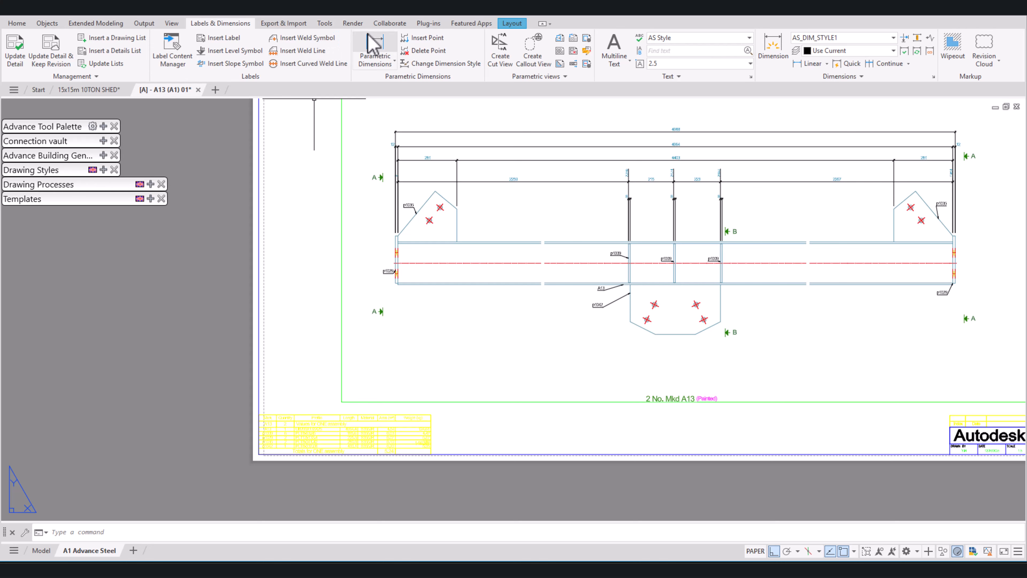
left_click(367, 35)
left_click(516, 287)
scroll(394, 302, "up", 2)
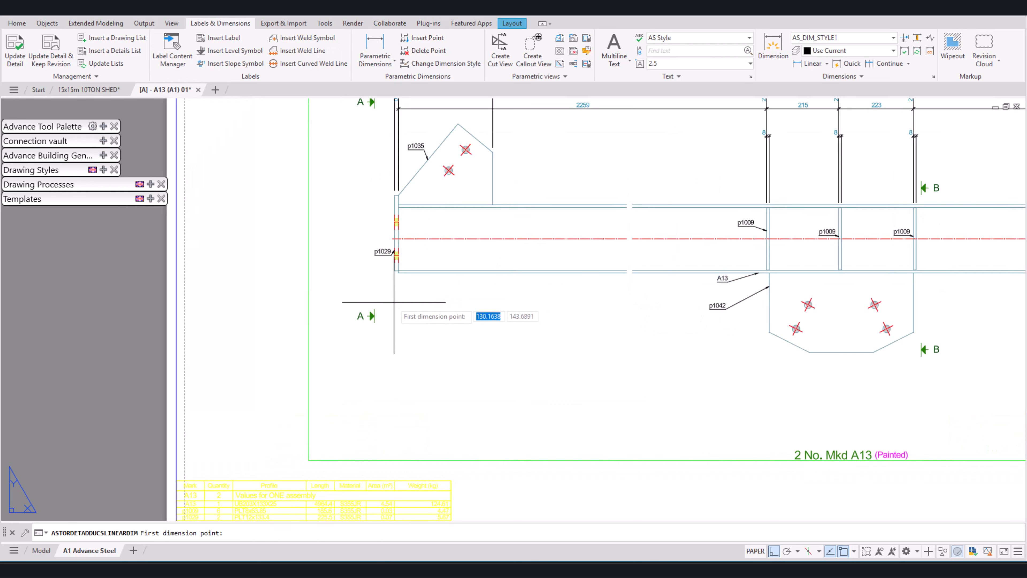
scroll(394, 302, "up", 2)
left_click(396, 290)
scroll(396, 301, "down", 6)
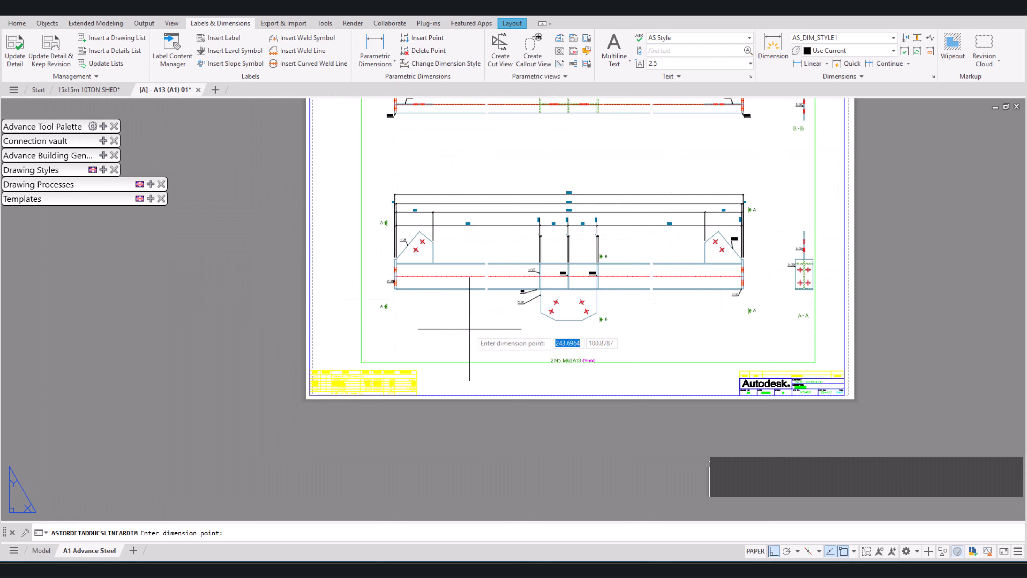
scroll(507, 315, "up", 2)
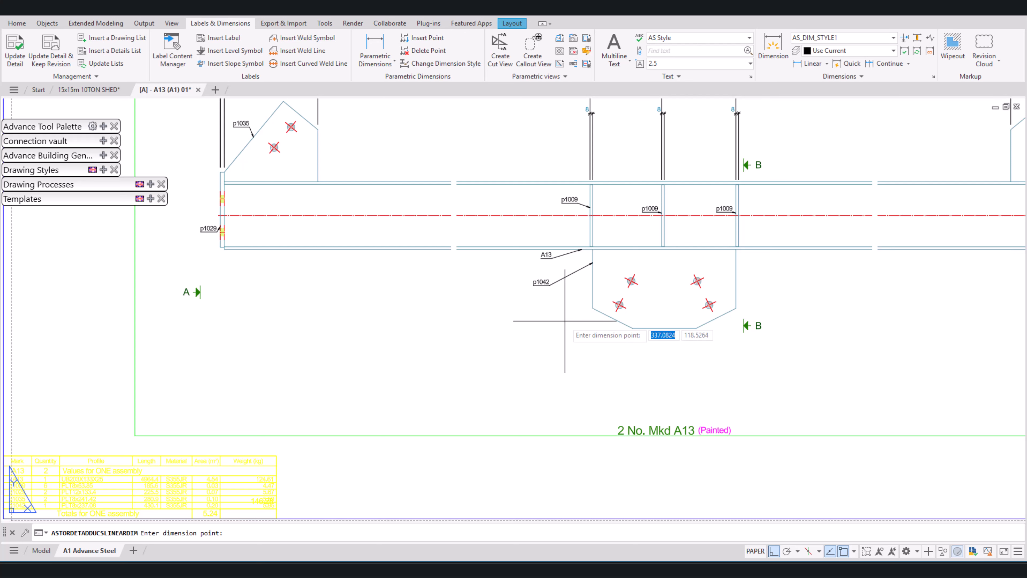
left_click(592, 307)
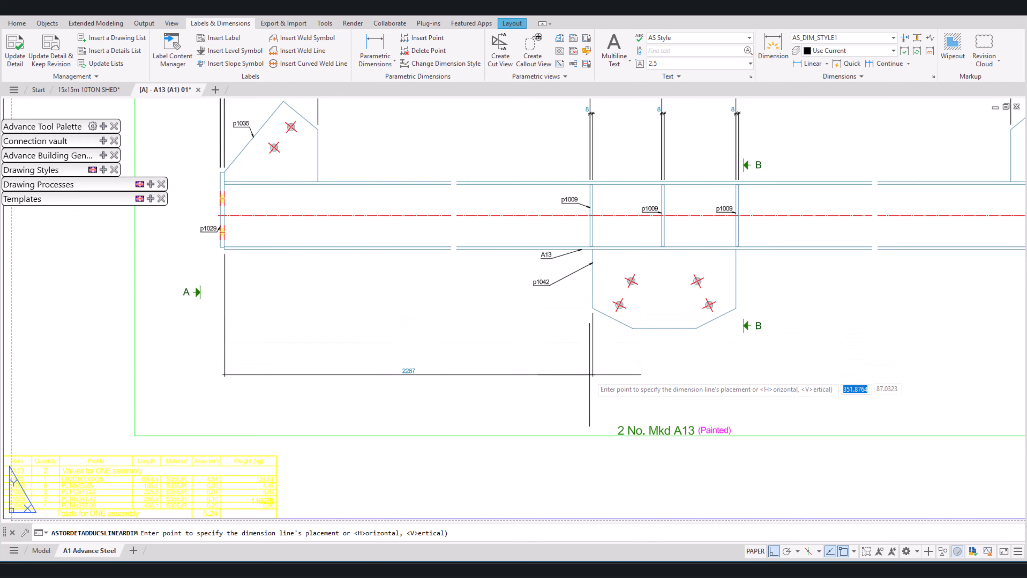
left_click(582, 395)
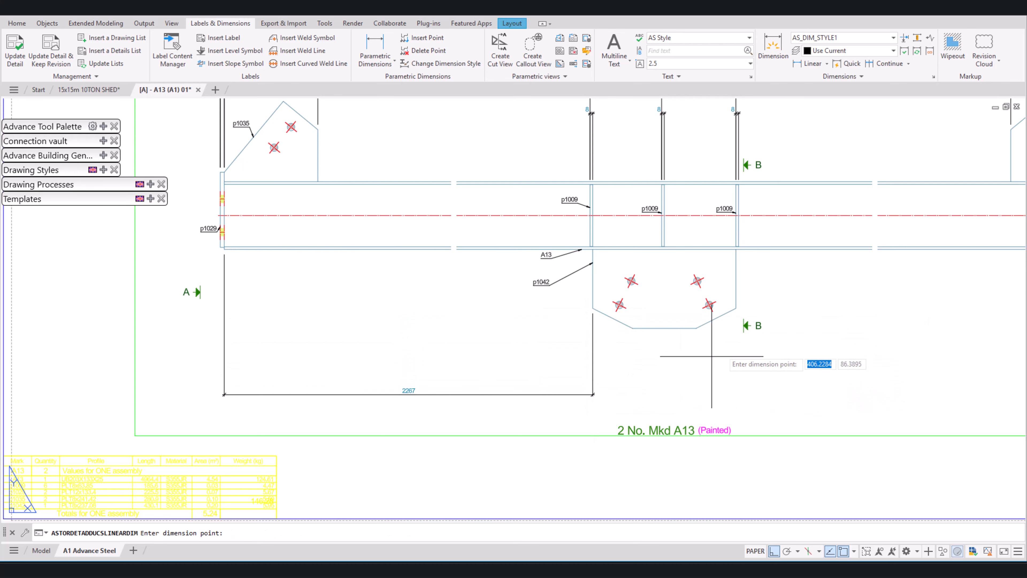
Step: Extend the lower dimension chain to the right edge of plate p1042 and the beam's right end, and complete it
left_click(736, 308)
scroll(581, 303, "down", 4)
scroll(781, 300, "up", 8)
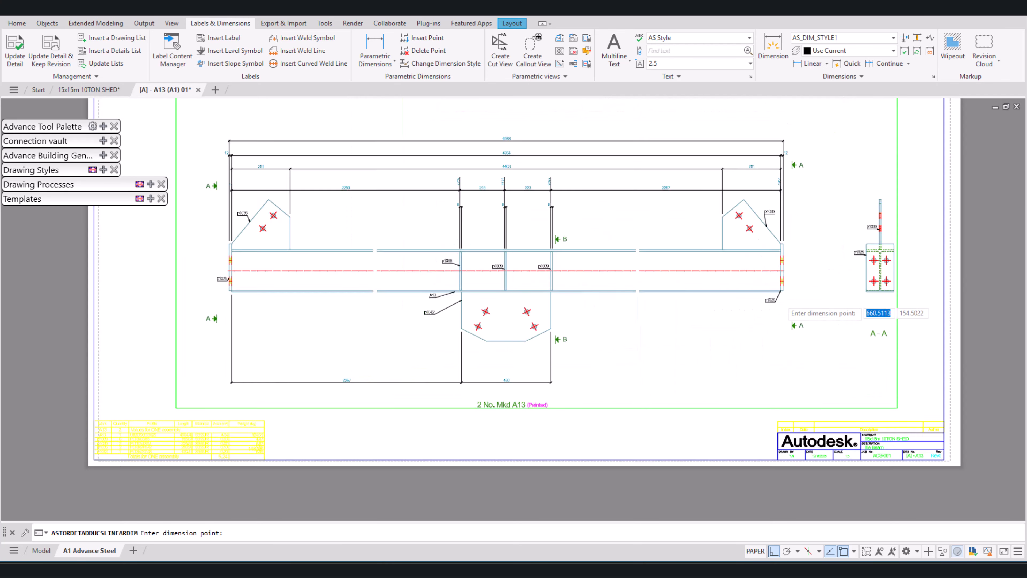
left_click(775, 272)
key("Return")
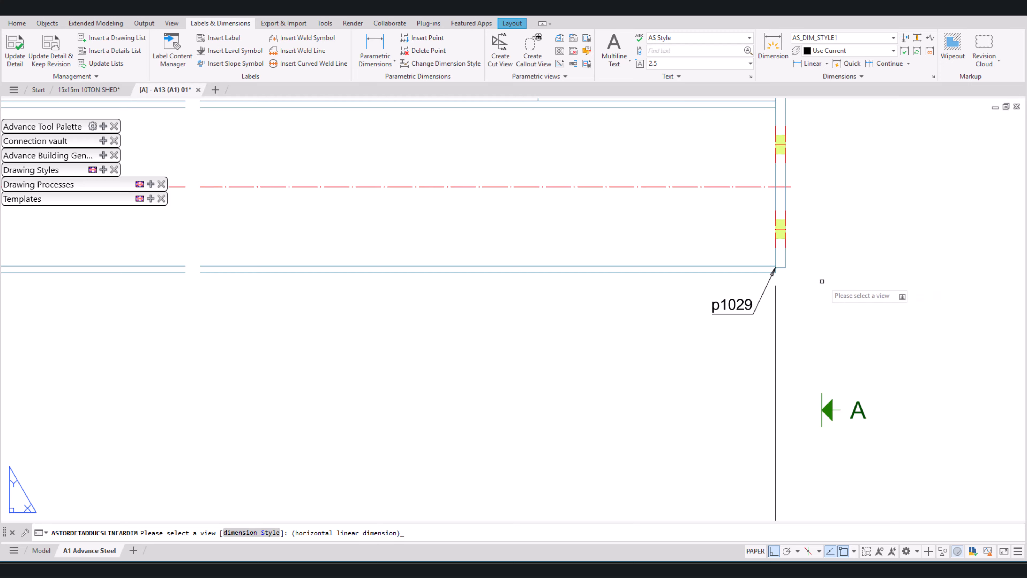
Step: Add a horizontal parametric dimension chain directly below plate p1042, locating its four holes between the left and right edges
scroll(841, 277, "down", 5)
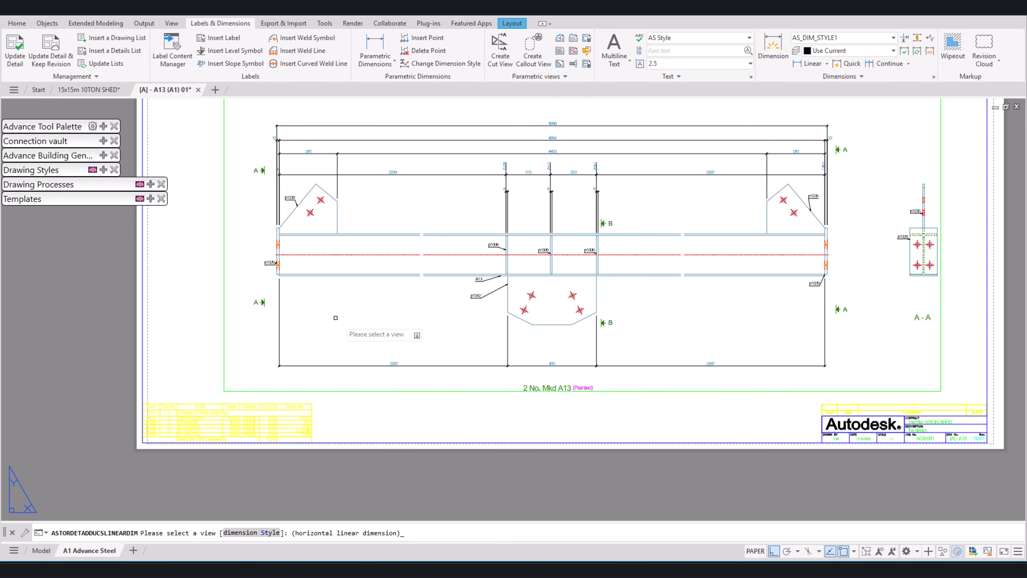
scroll(378, 366, "up", 4)
scroll(376, 366, "up", 2)
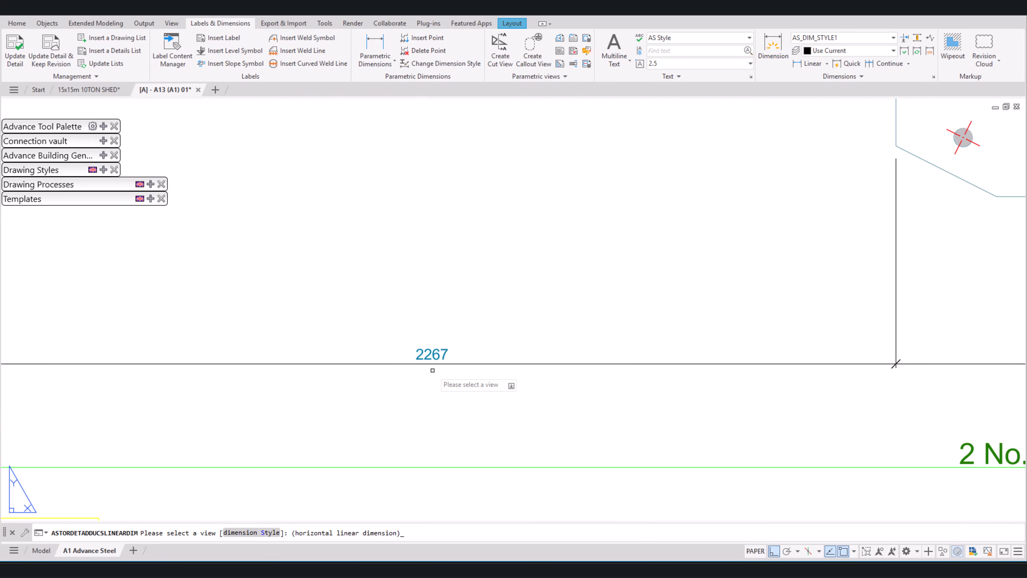
scroll(414, 368, "down", 4)
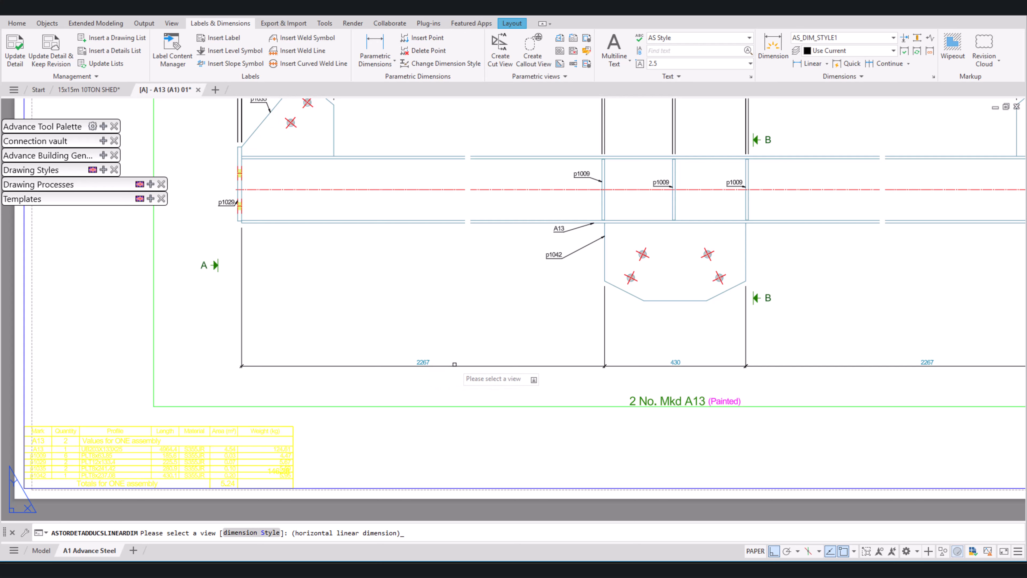
scroll(647, 303, "up", 2)
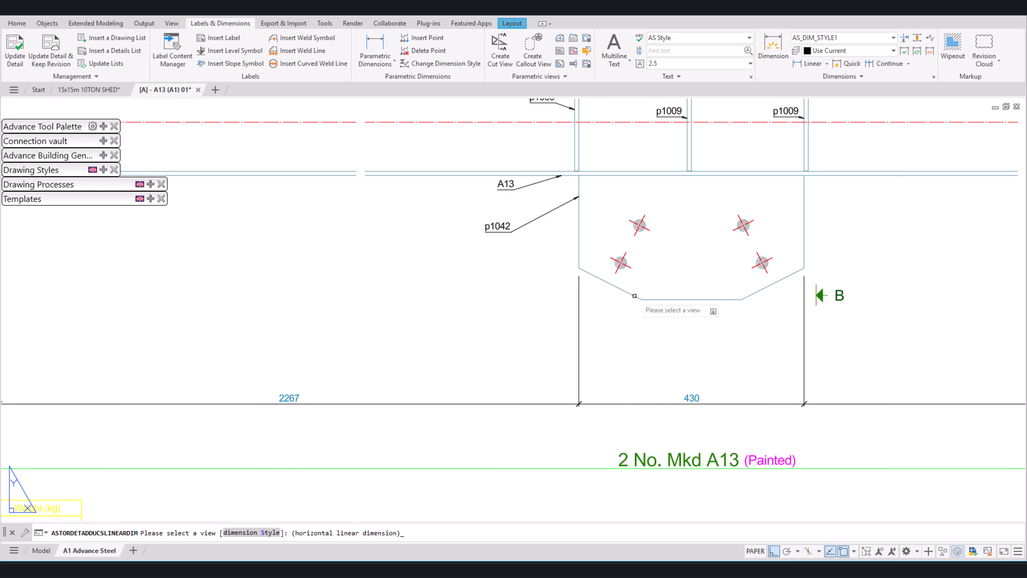
left_click(634, 296)
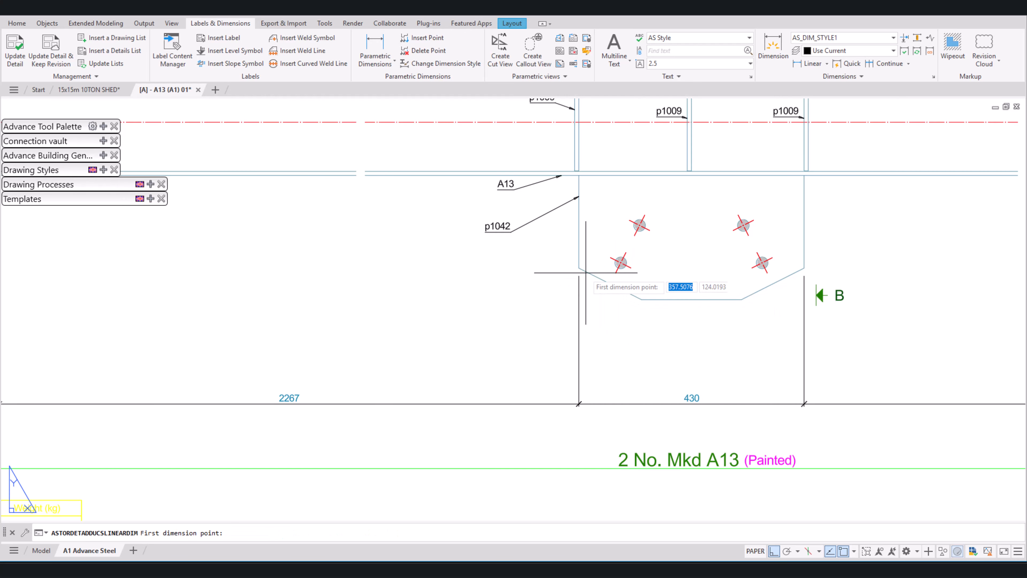
left_click(619, 266)
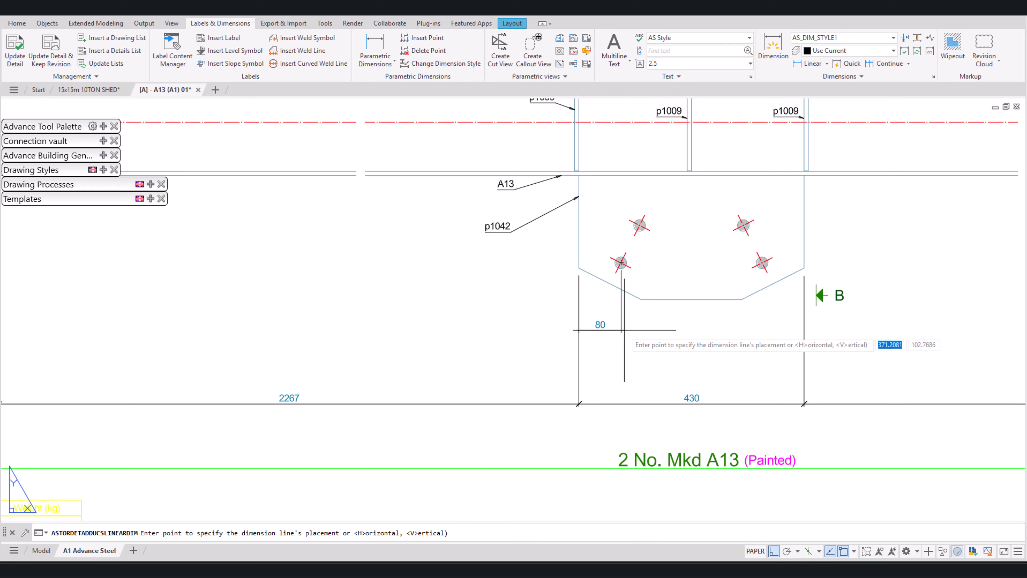
left_click(609, 331)
left_click(640, 225)
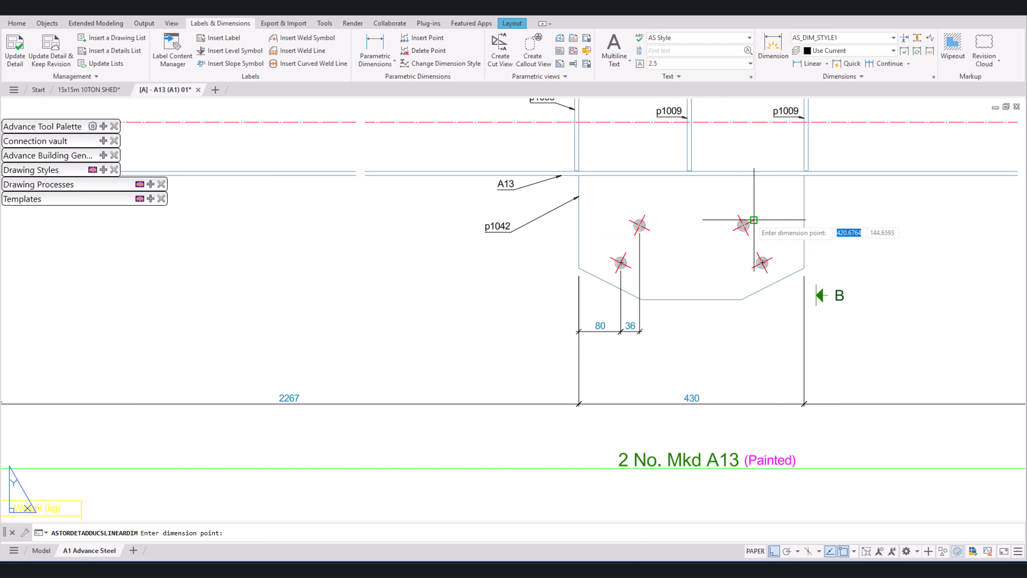
left_click(744, 225)
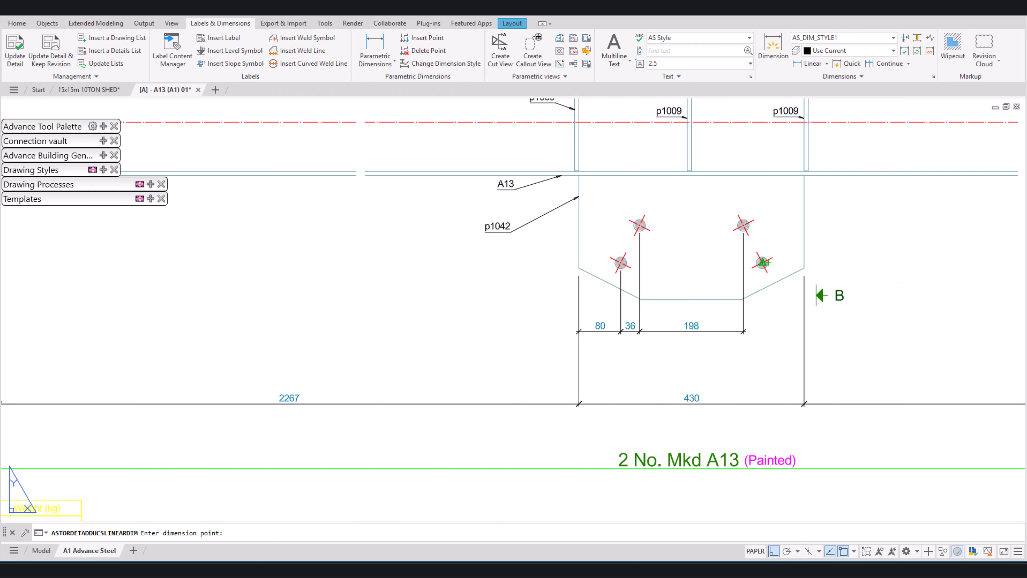
left_click(763, 263)
left_click(804, 268)
key("Return")
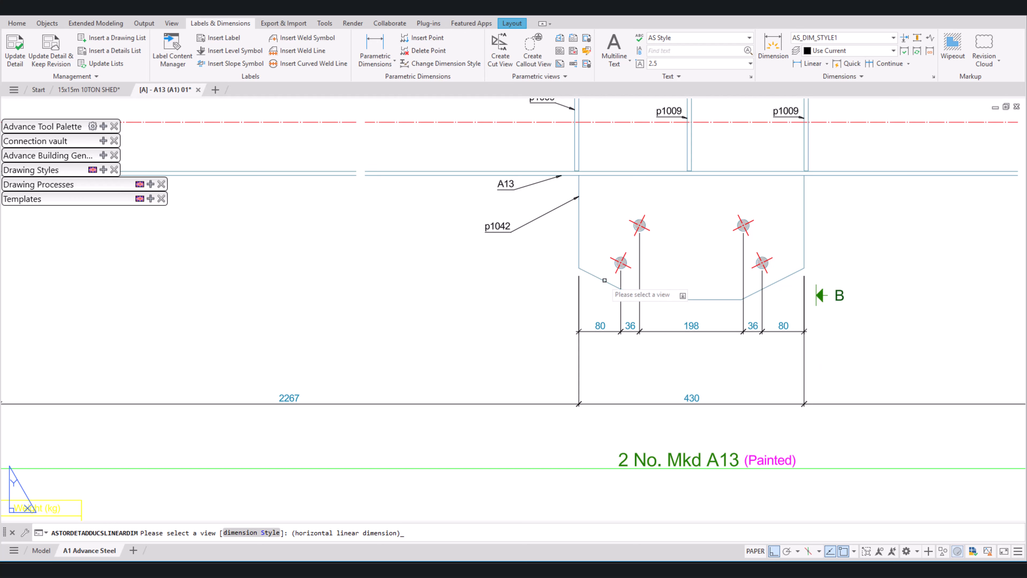
Step: Add a second horizontal dimension chain below the hole chain, locating p1042's two bottom corners between its left and right edges
left_click(604, 280)
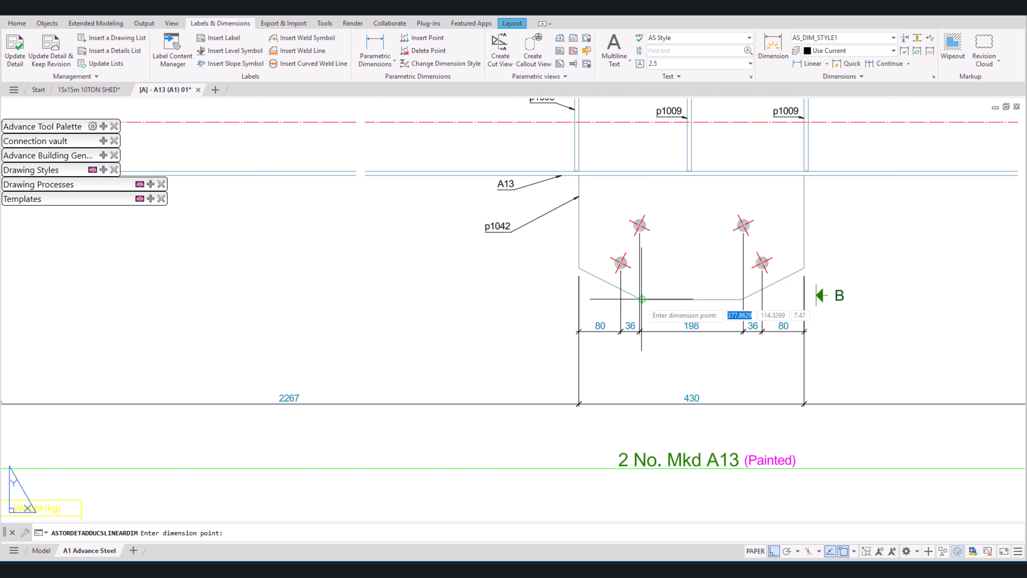
left_click(642, 299)
left_click(643, 364)
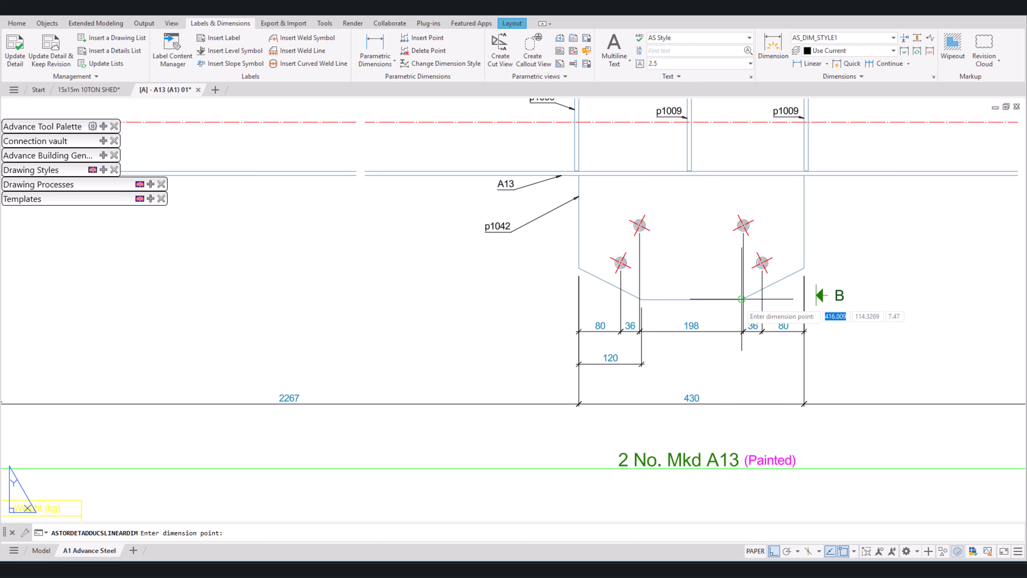
left_click(741, 298)
left_click(804, 299)
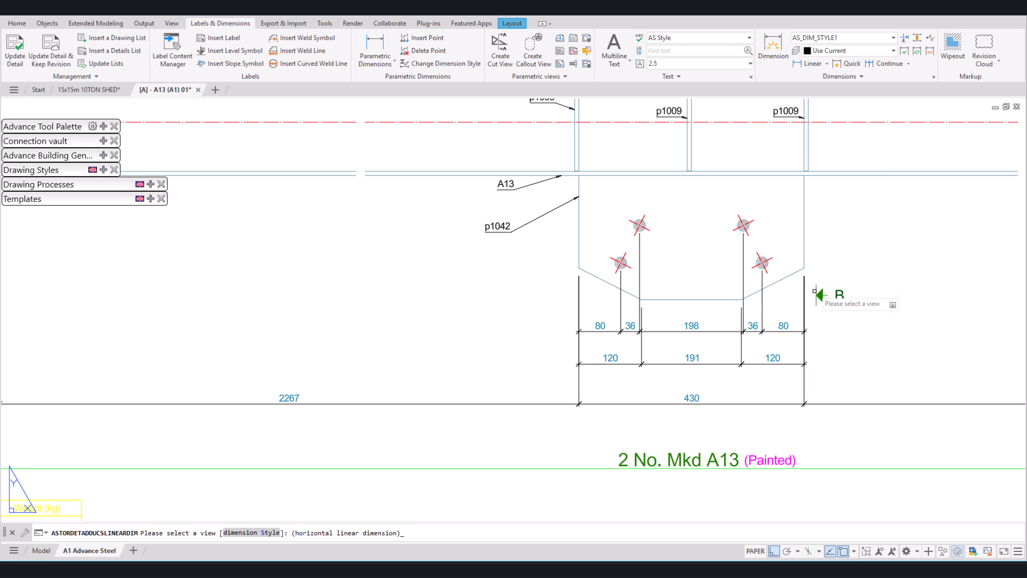
Step: Add a vertical parametric dimension chain right of plate p1042, locating its holes between the plate's bottom and top edges
left_click(803, 283)
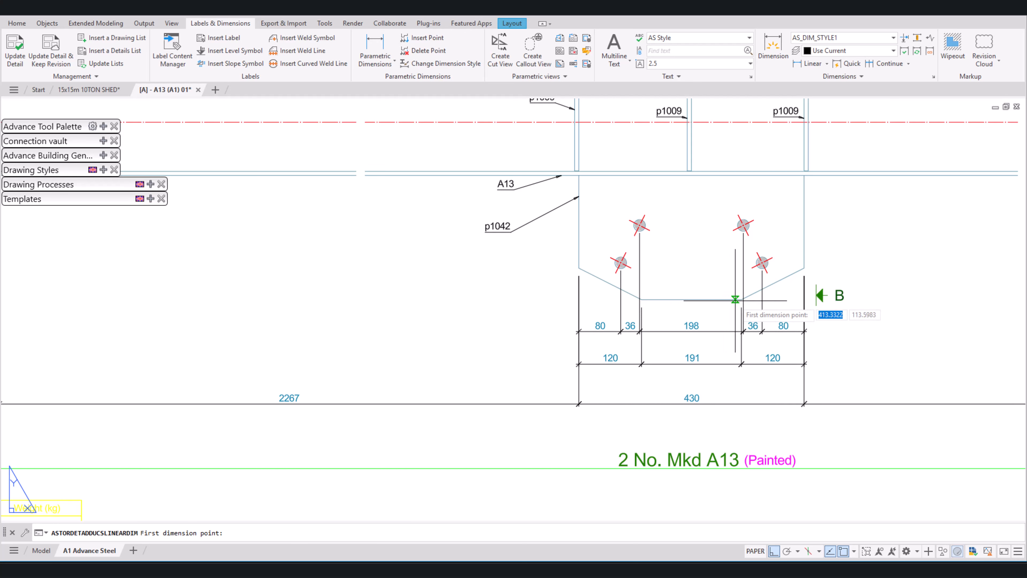
left_click(740, 299)
left_click(762, 263)
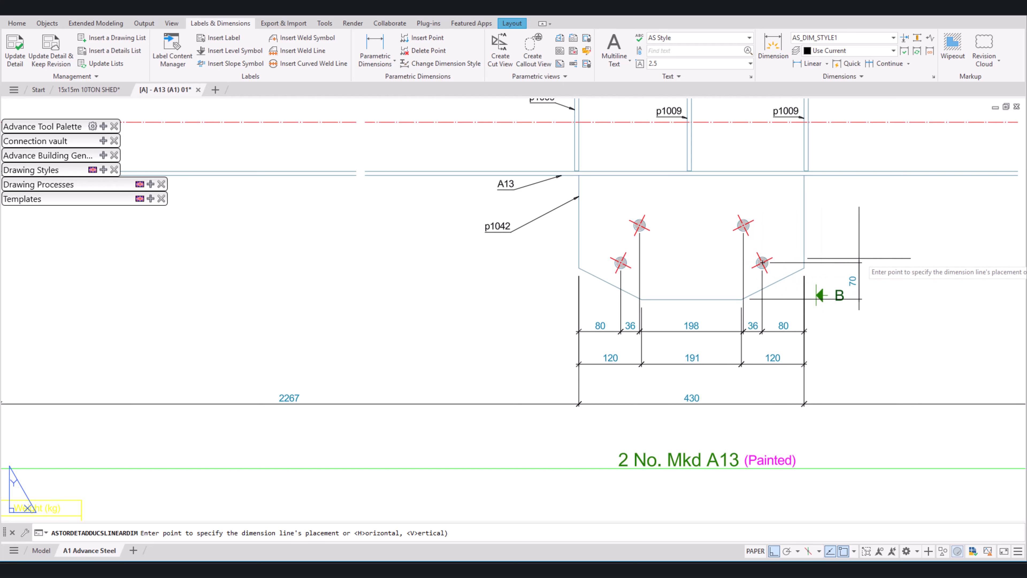
left_click(875, 261)
left_click(743, 225)
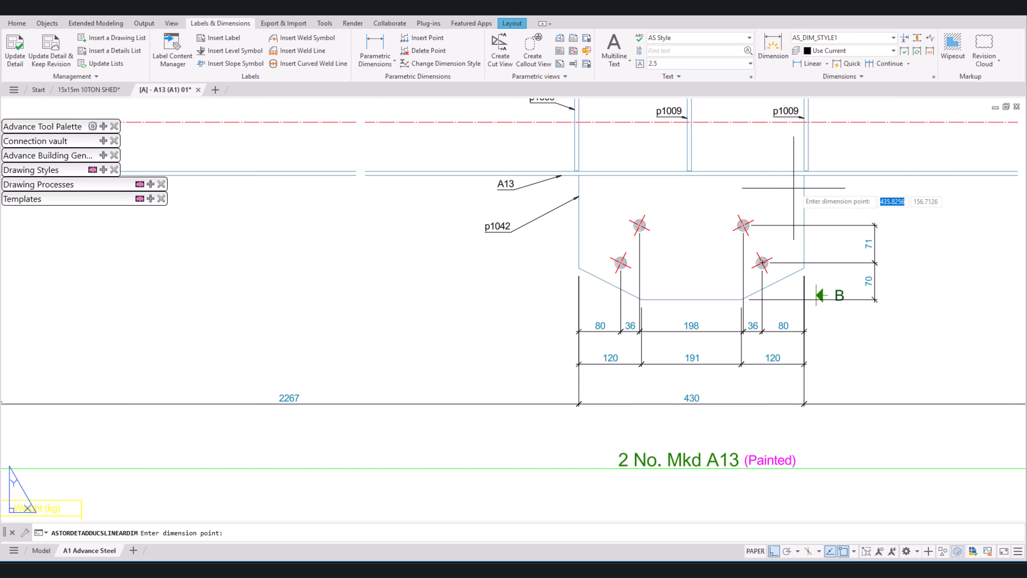
left_click(803, 175)
key("Return")
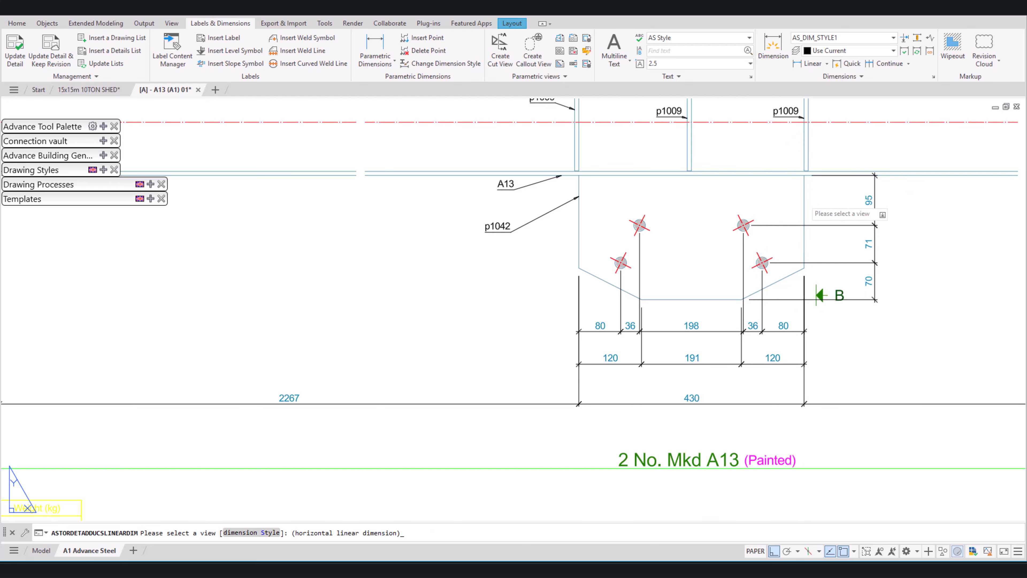
Step: Add a second vertical chain farther right of p1042, locating its right chamfer corner between the top and bottom edges
left_click(808, 209)
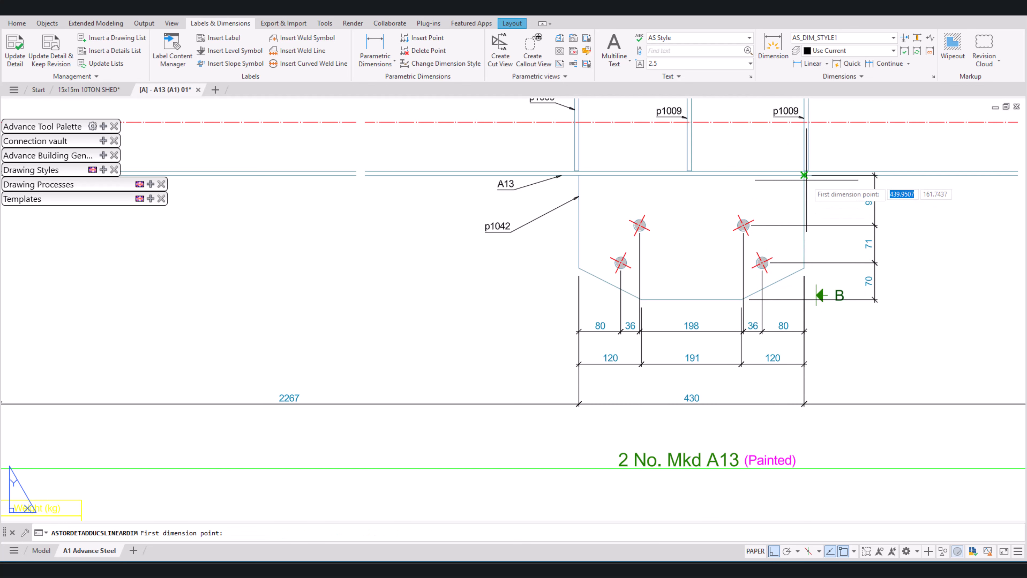
left_click(804, 268)
left_click(912, 252)
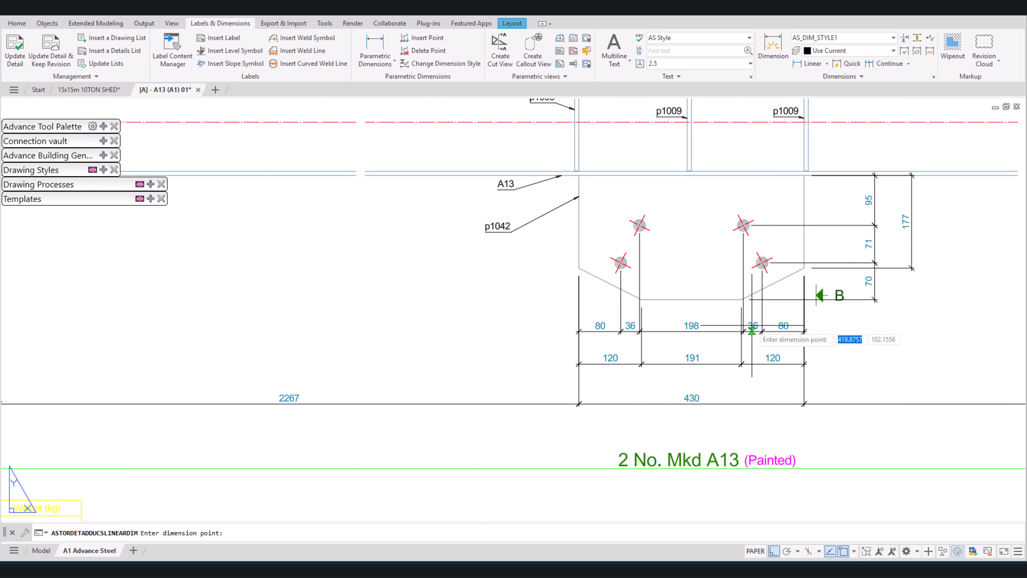
left_click(741, 299)
key("Return")
Step: Add an overall vertical height dimension for plate p1042 outside the two right-hand chains
left_click(741, 299)
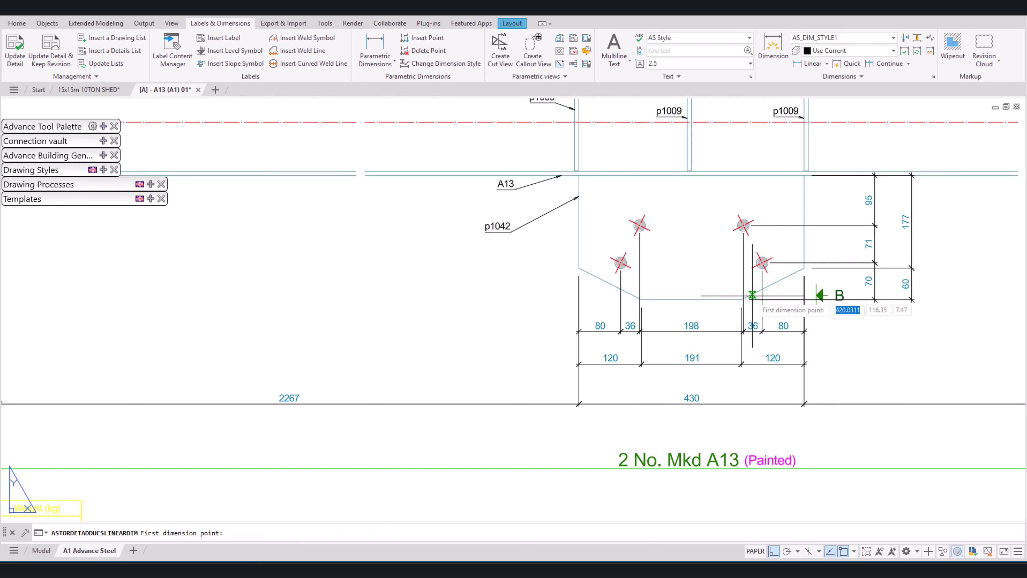
left_click(741, 299)
left_click(804, 175)
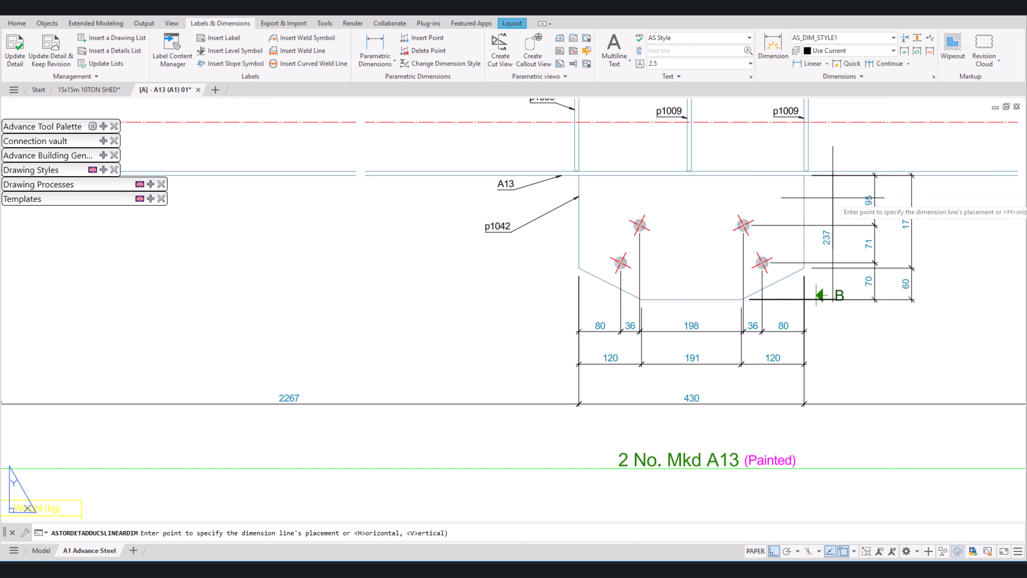
left_click(945, 230)
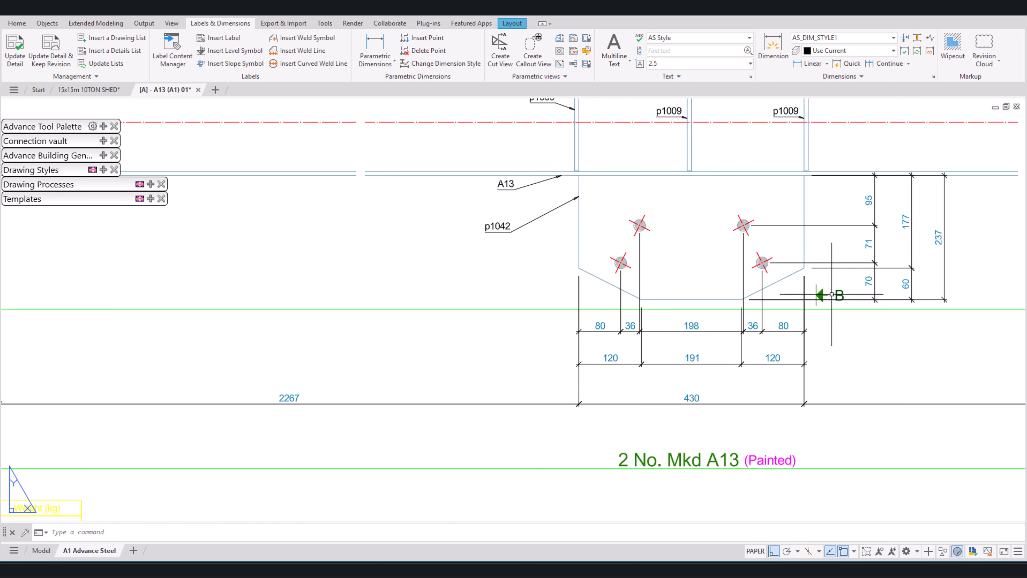
Step: Move the lower section mark B down, clear of the vertical dimensions beside plate p1042
left_click(821, 294)
left_click(818, 295)
left_click(818, 339)
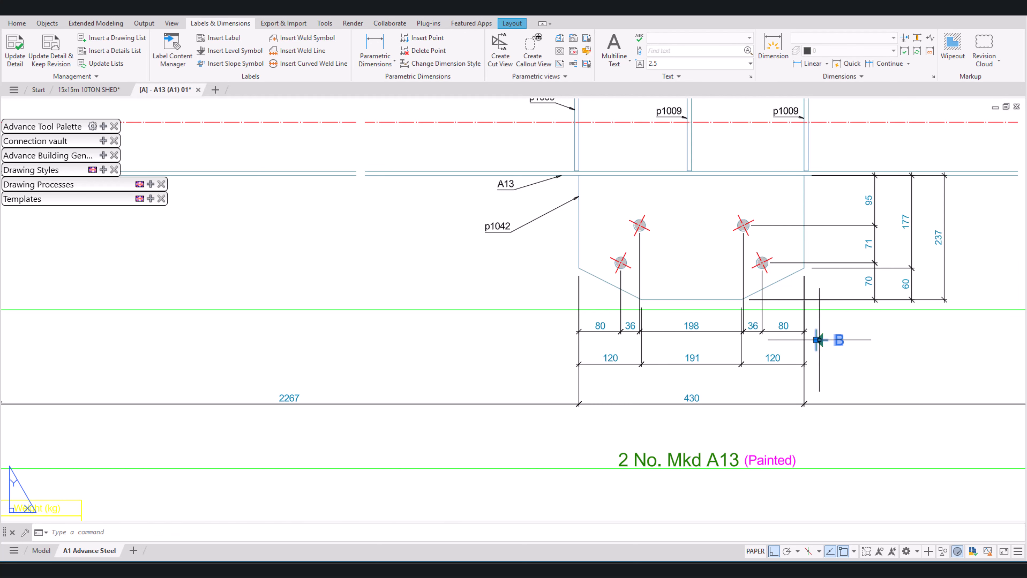
key("Escape")
Step: Add a vertical parametric dimension chain left of plate p1042, from its bottom edge through the two left holes to the top edge
key("space")
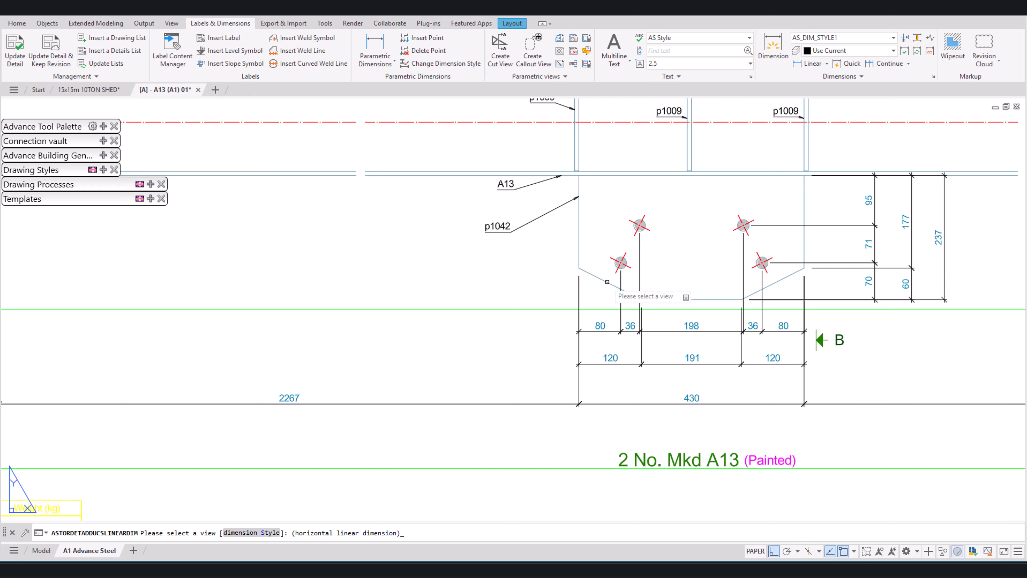
left_click(607, 282)
left_click(641, 299)
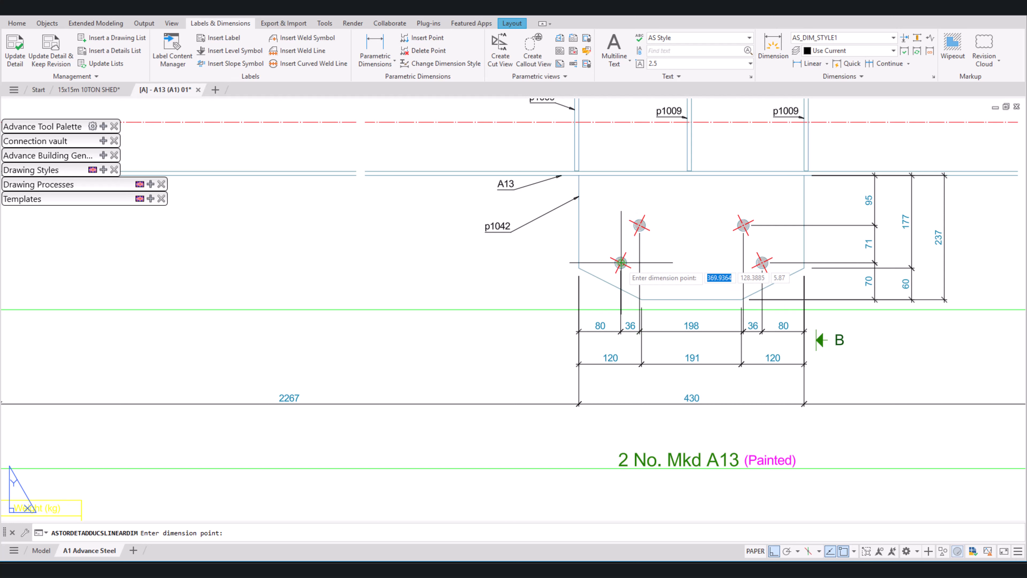
left_click(621, 262)
left_click(539, 209)
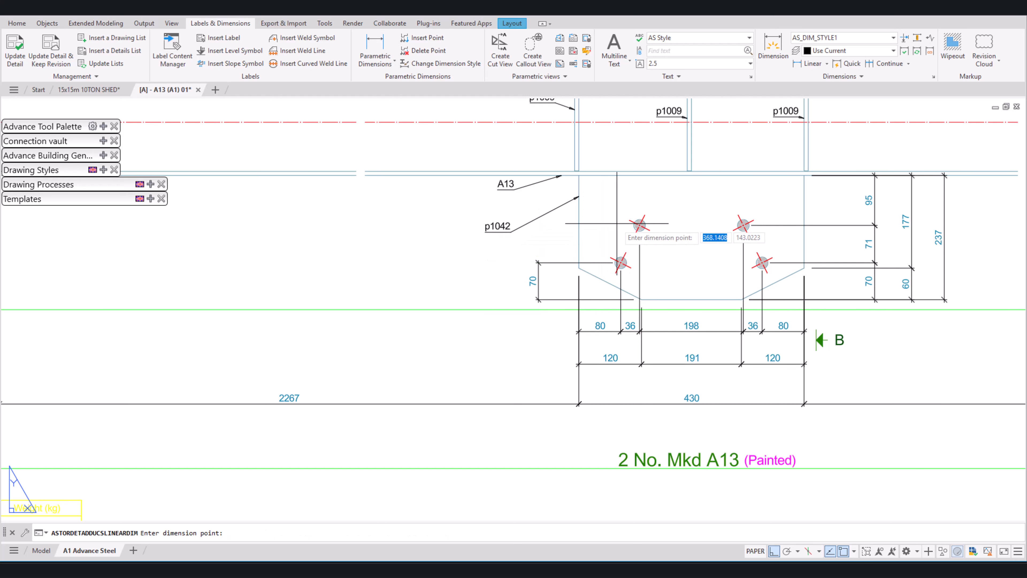
left_click(639, 225)
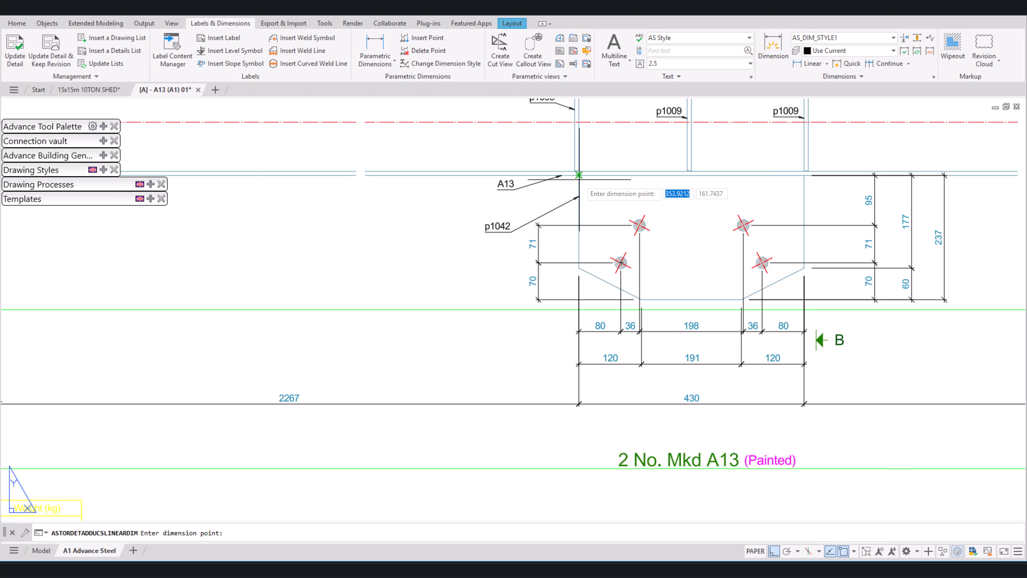
left_click(578, 174)
key("Return")
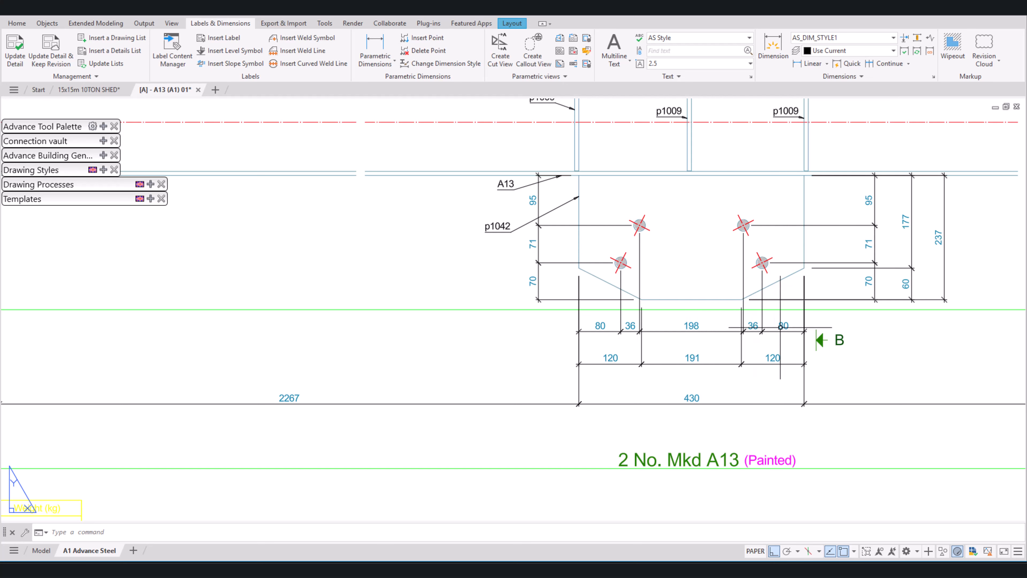
Step: Add a vertical parametric dimension chain left of the beam's left end plate p1029, locating its holes between the top and bottom edges
scroll(607, 392, "down", 4)
middle_click_drag(721, 361, 674, 368)
middle_click_drag(697, 320, 831, 322)
scroll(445, 303, "up", 4)
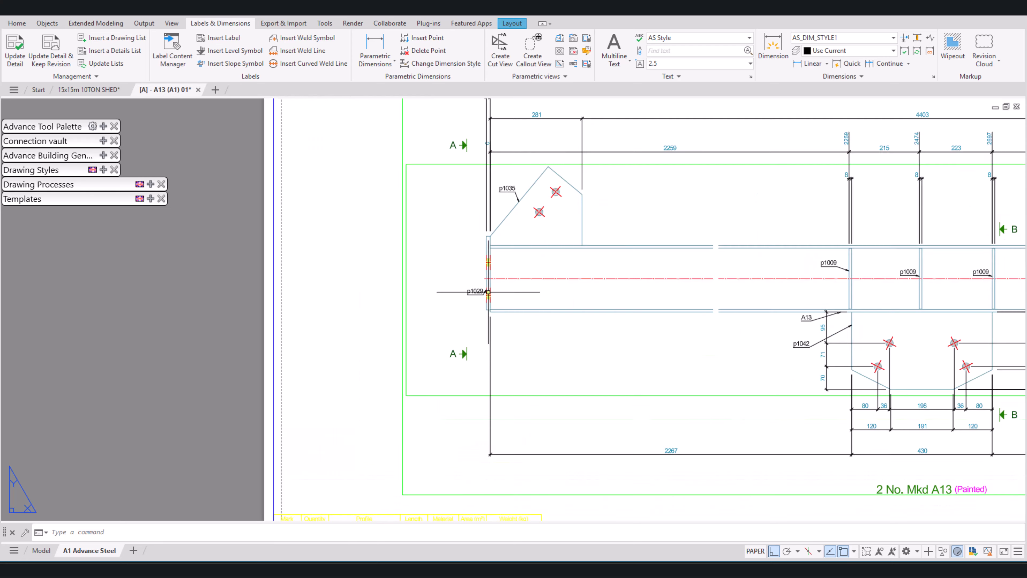
left_click(383, 59)
scroll(487, 202, "up", 4)
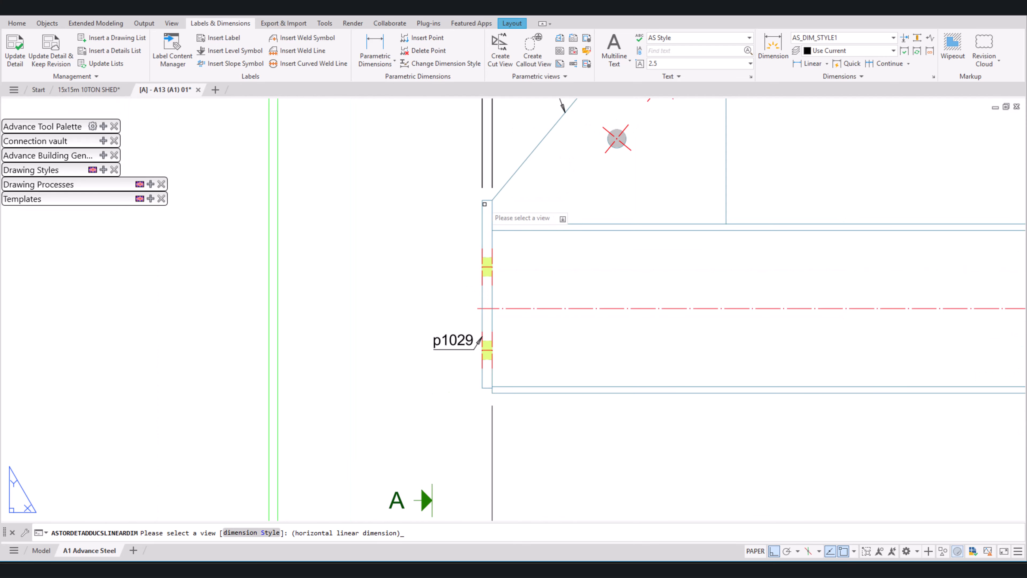
left_click(488, 198)
left_click(488, 198)
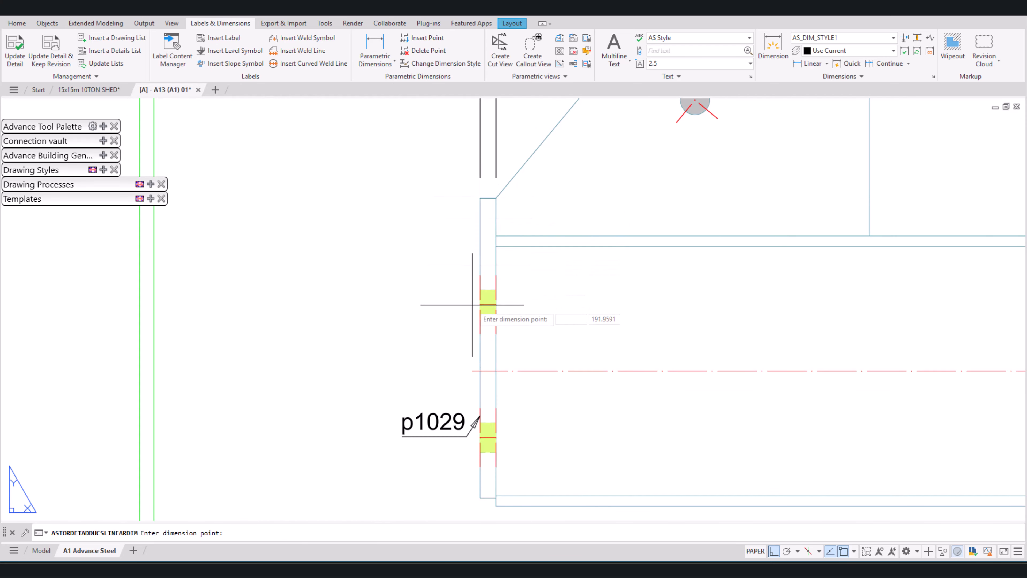
left_click(495, 305)
scroll(496, 304, "down", 2)
left_click(372, 279)
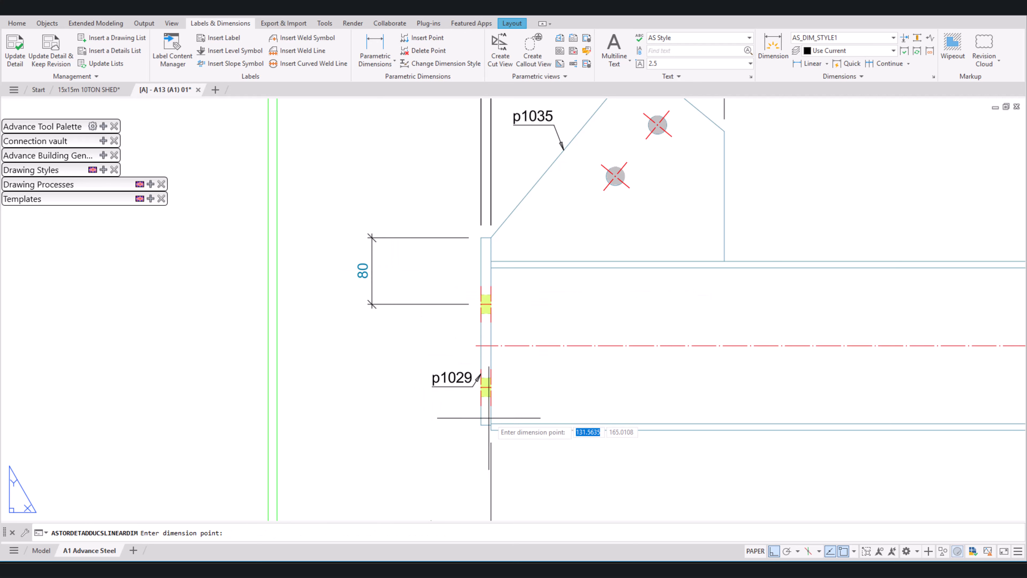
left_click(489, 388)
left_click(487, 425)
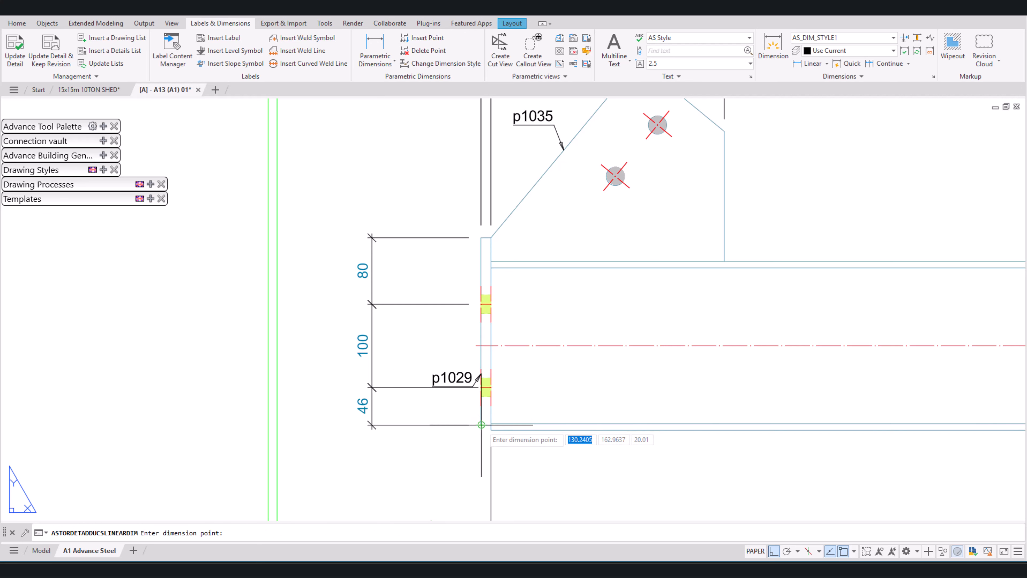
key("Return")
Step: Add an outer vertical chain at the left end plate p1029 for its overall height and the offset to the beam's bottom flange
left_click(488, 426)
left_click(481, 425)
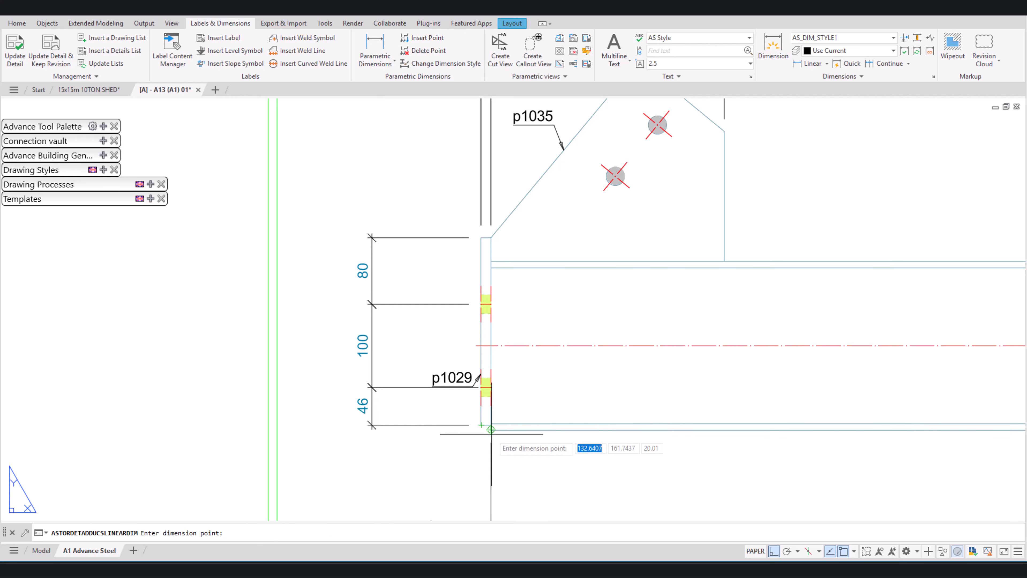
left_click(492, 434)
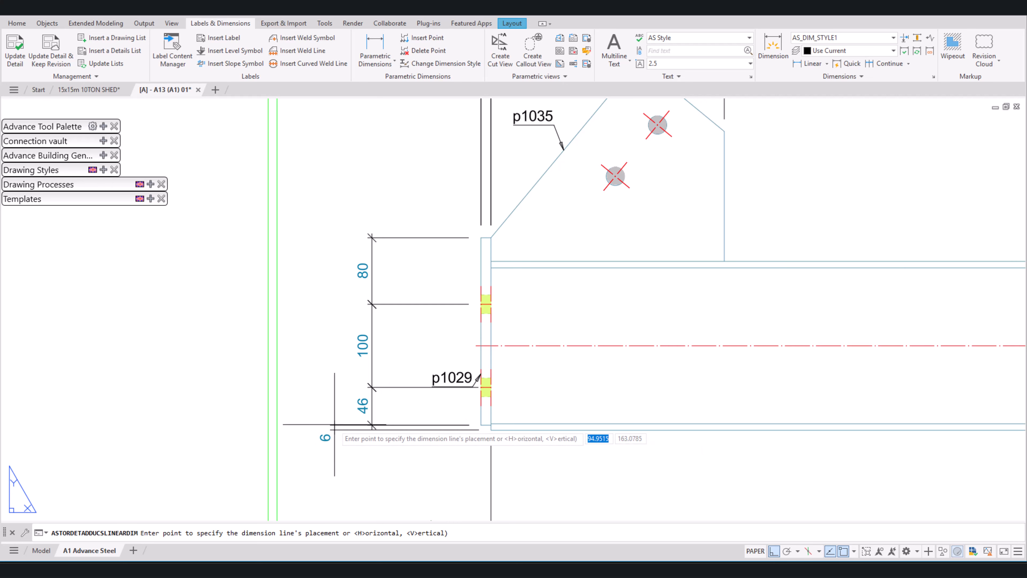
left_click(320, 422)
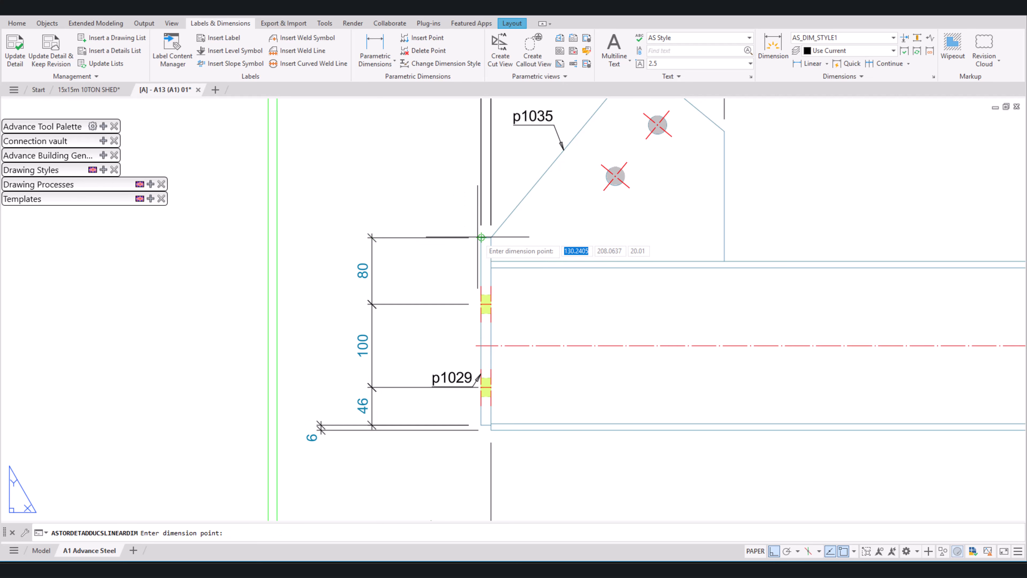
key("Escape")
Step: Move the left p1029 label up, clear of the lower hole's dimension extension line
left_click(455, 380)
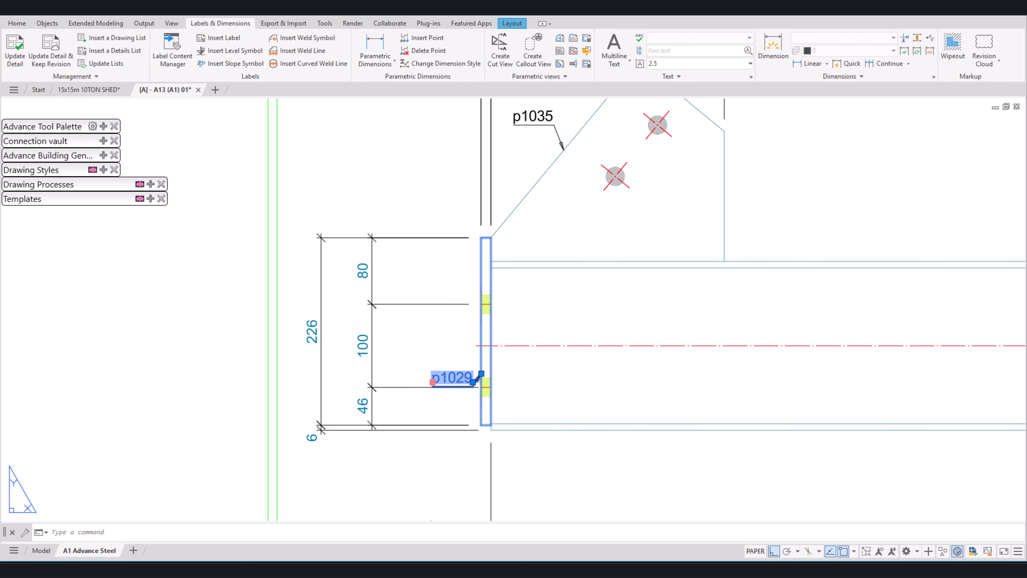
left_click_drag(433, 381, 429, 350)
scroll(464, 440, "up", 4)
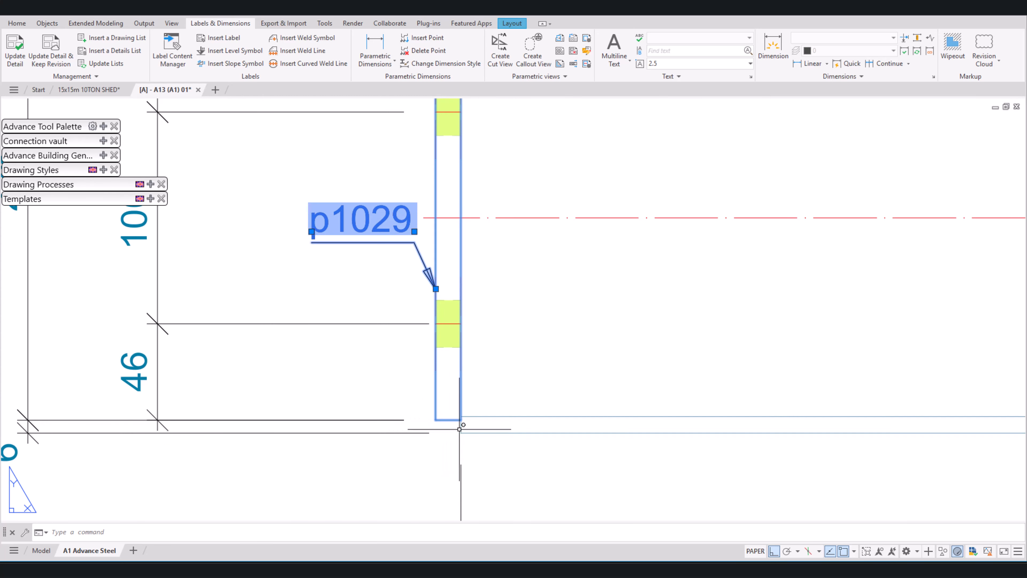
scroll(460, 429, "down", 8)
key("Escape")
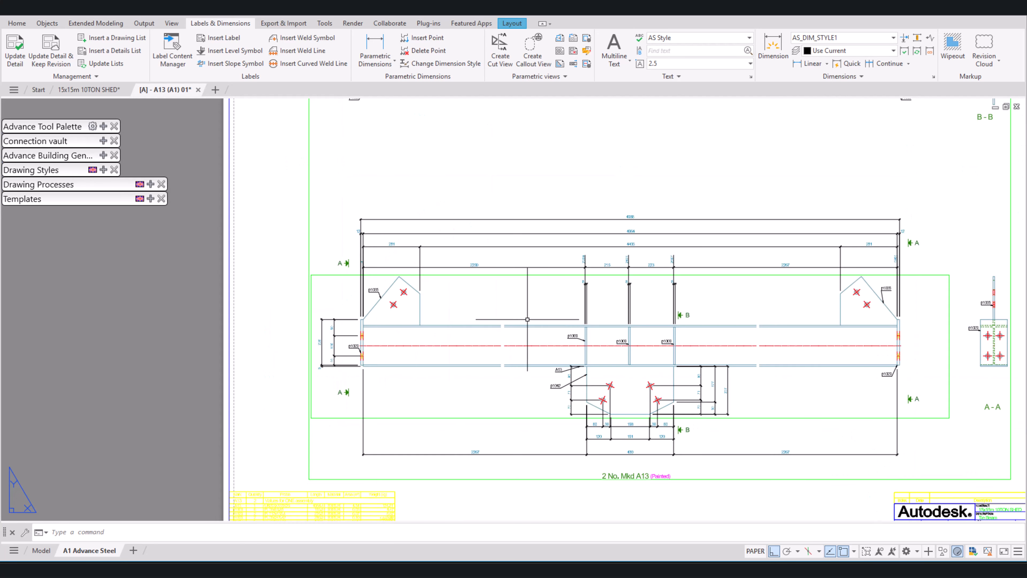
Step: Add a vertical parametric dimension chain right of the beam's right end plate p1029, locating its holes between the top and bottom edges
scroll(651, 283, "up", 6)
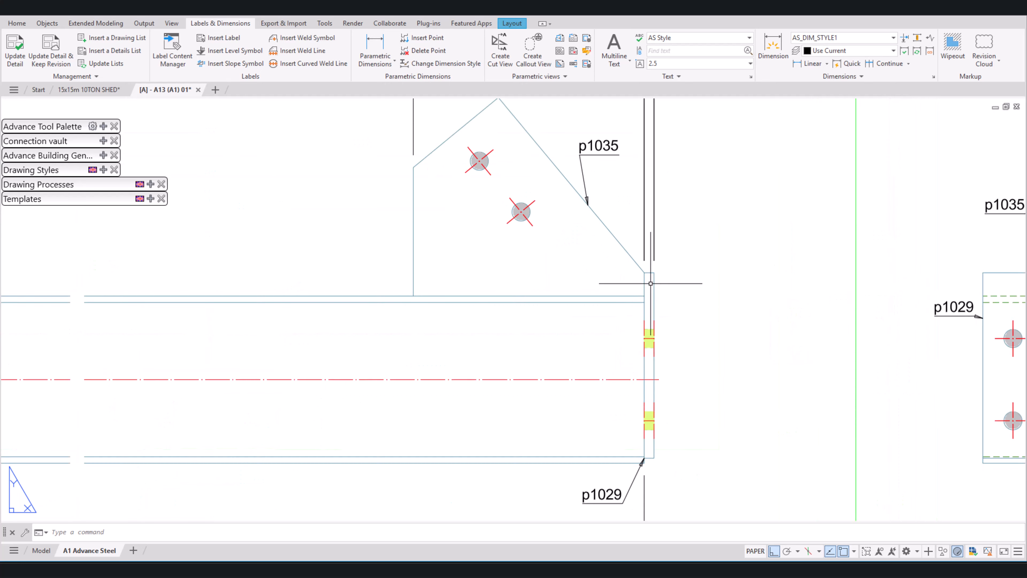
scroll(651, 283, "up", 2)
left_click(376, 44)
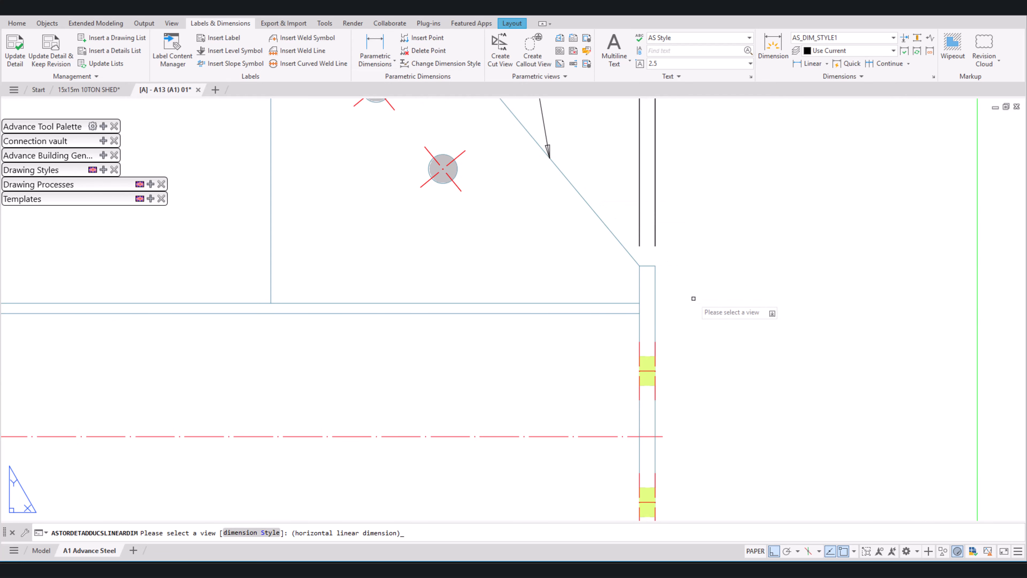
left_click(648, 266)
left_click(655, 266)
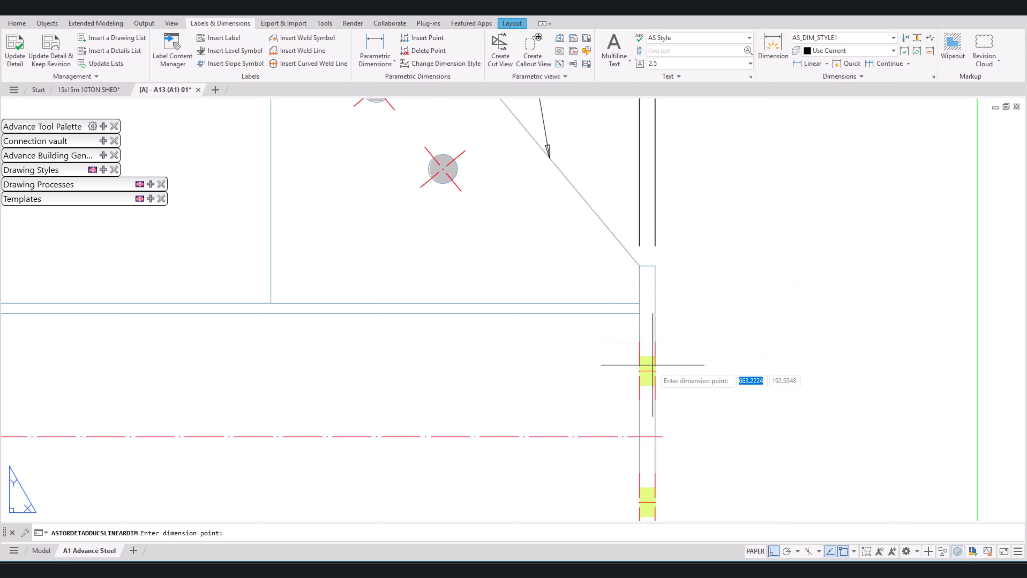
left_click(655, 371)
key("Return")
left_click(785, 349)
scroll(696, 298, "down", 6)
scroll(687, 358, "up", 2)
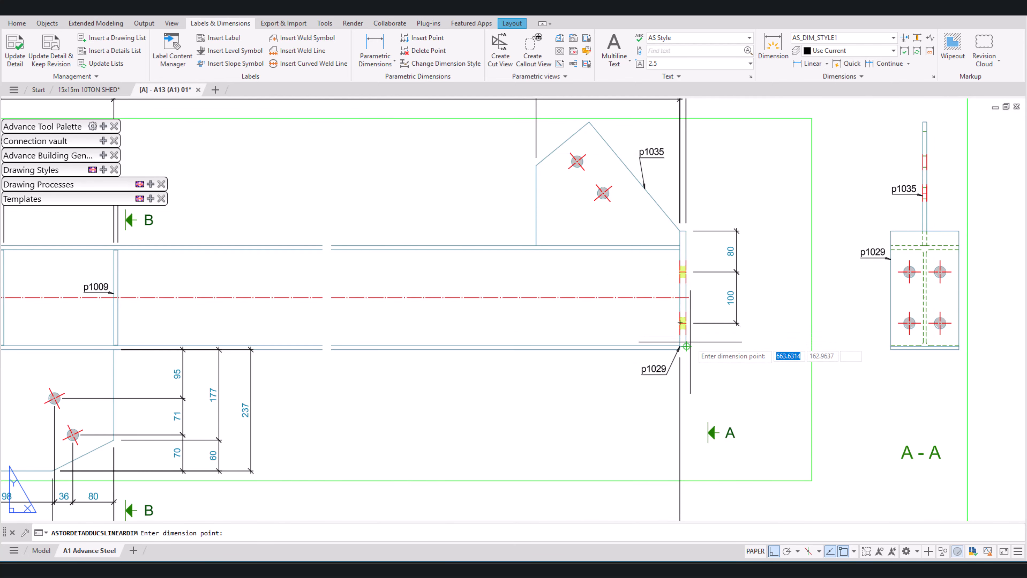
left_click(683, 346)
Step: Add an outer vertical chain at the right end plate p1029 for its overall height and the offset to the beam's bottom flange
scroll(684, 345, "up", 4)
left_click(679, 345)
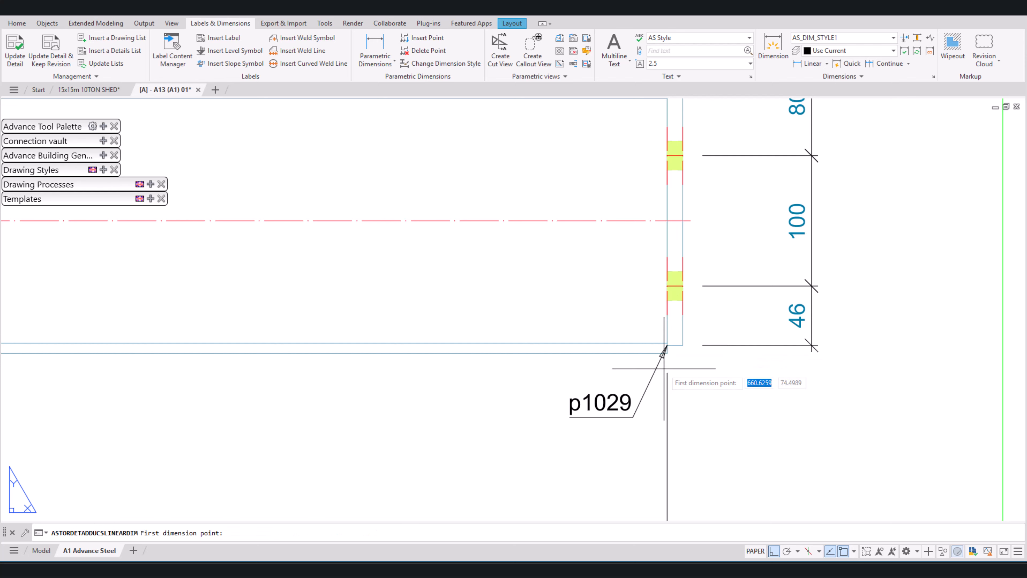
left_click(669, 353)
left_click(681, 347)
key("Return")
scroll(664, 353, "down", 2)
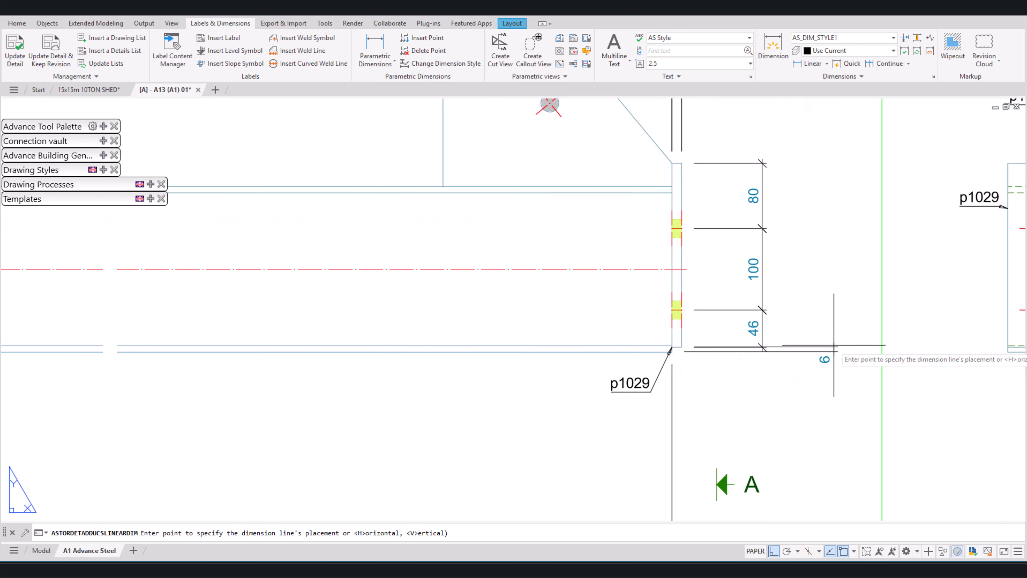
left_click(823, 354)
key("Return")
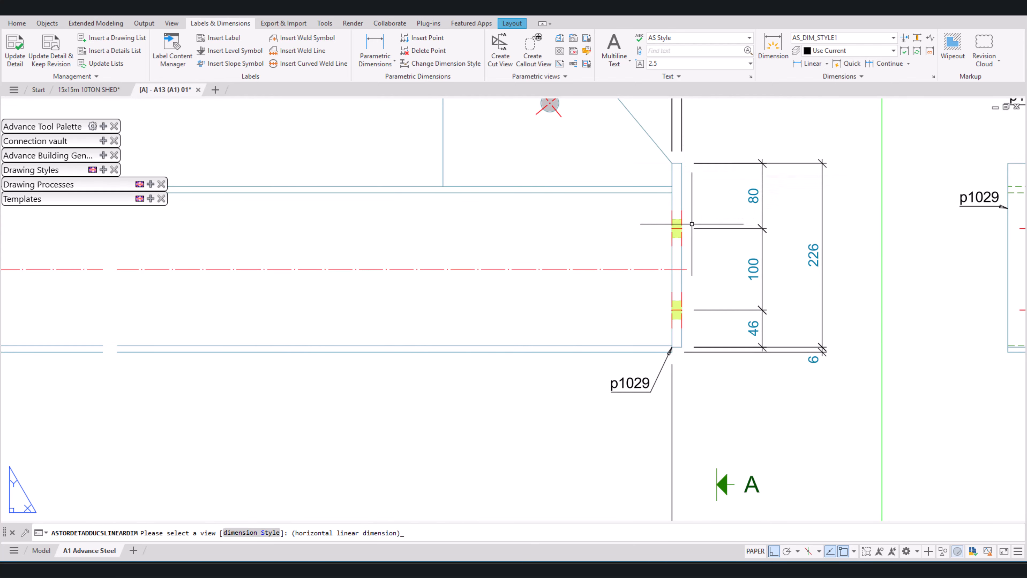
key("Escape")
Step: Add a horizontal parametric dimension chain above the beam's top view, spanning between the inner faces of the two end plates
scroll(689, 364, "down", 8)
middle_click_drag(692, 383, 771, 358)
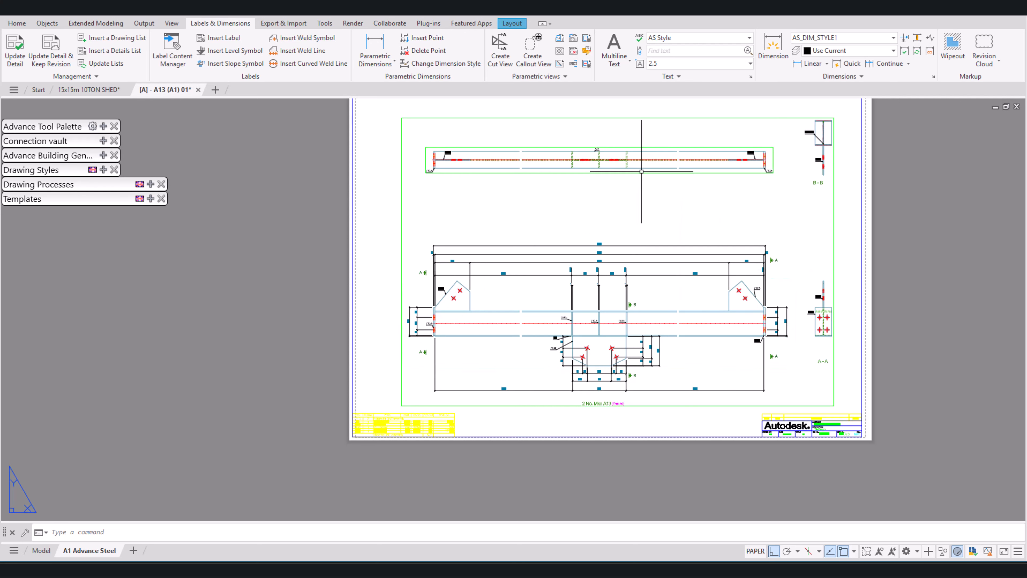
middle_click_drag(643, 173, 691, 258)
scroll(510, 220, "up", 6)
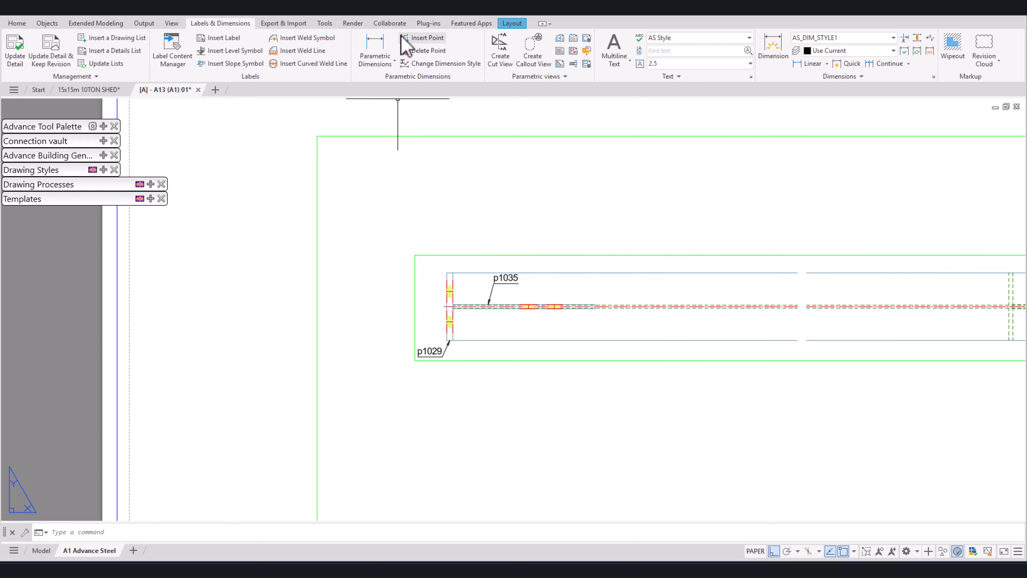
left_click(381, 40)
scroll(444, 275, "up", 4)
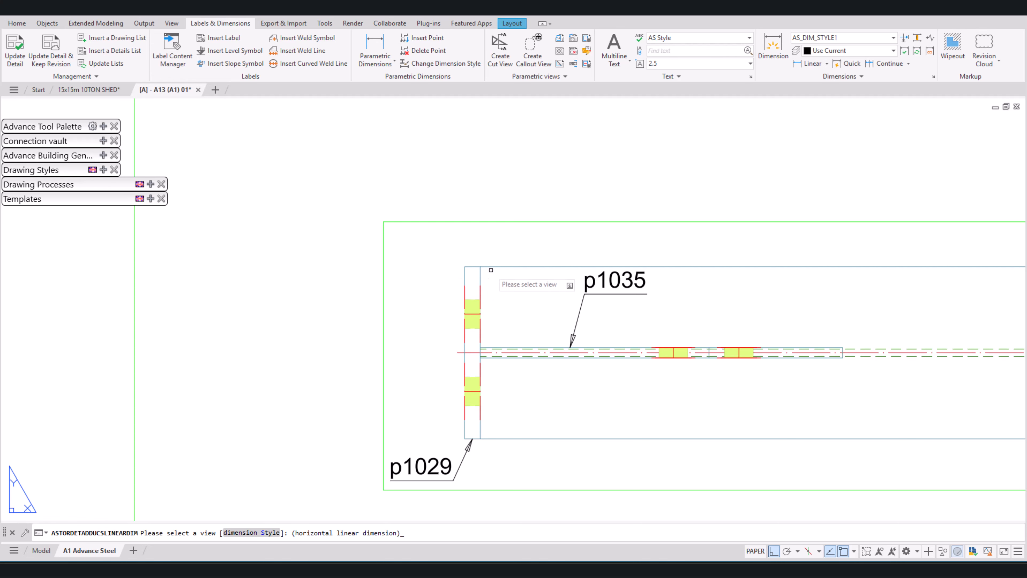
left_click(491, 270)
scroll(465, 277, "down", 4)
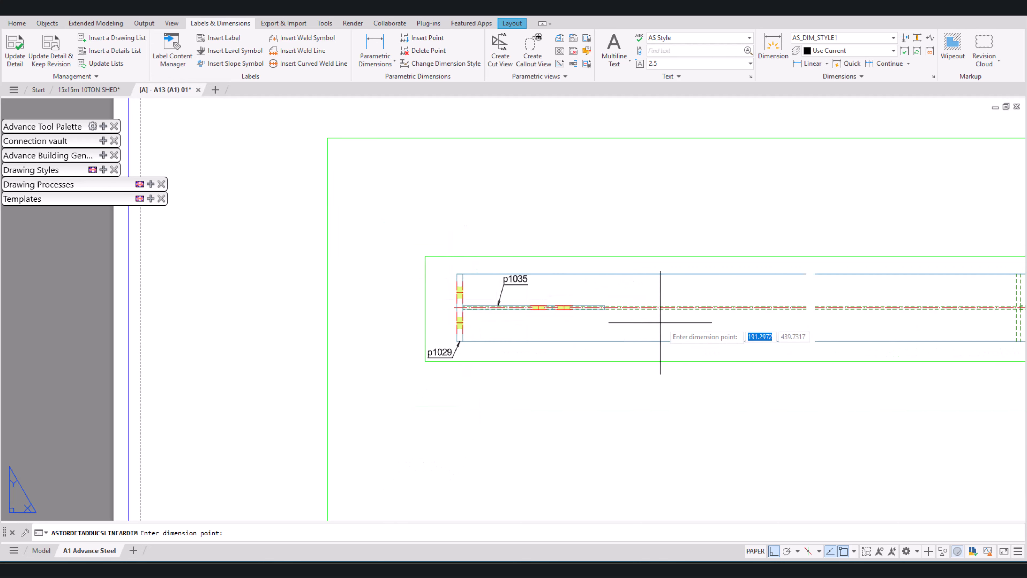
middle_click_drag(730, 316, 407, 318)
middle_click_drag(680, 329, 521, 336)
scroll(659, 324, "down", 4)
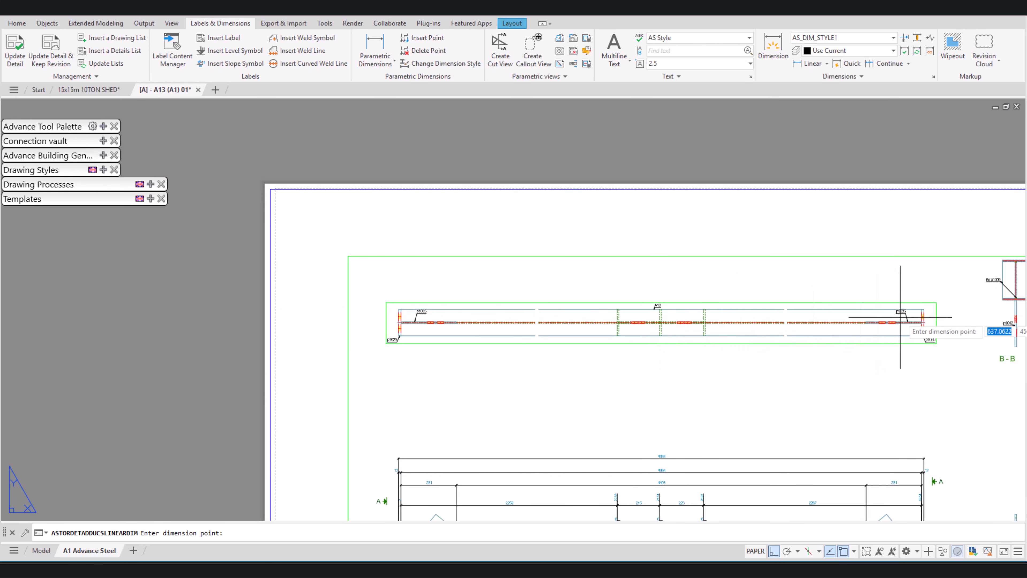
scroll(900, 317, "up", 6)
left_click(952, 291)
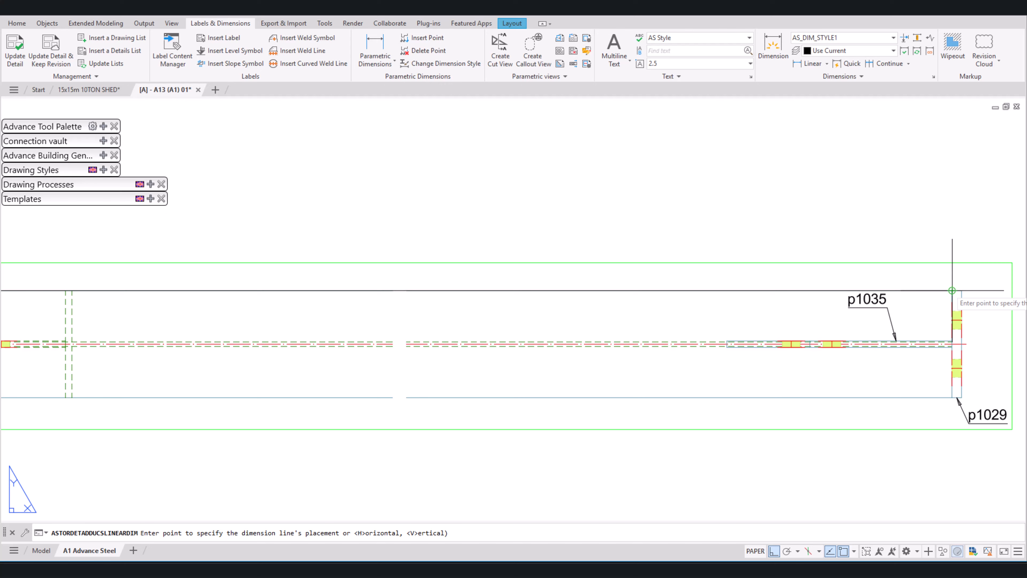
left_click(919, 193)
Step: Extend the top view's horizontal chain to the left end plate's outer face
scroll(965, 288, "down", 5)
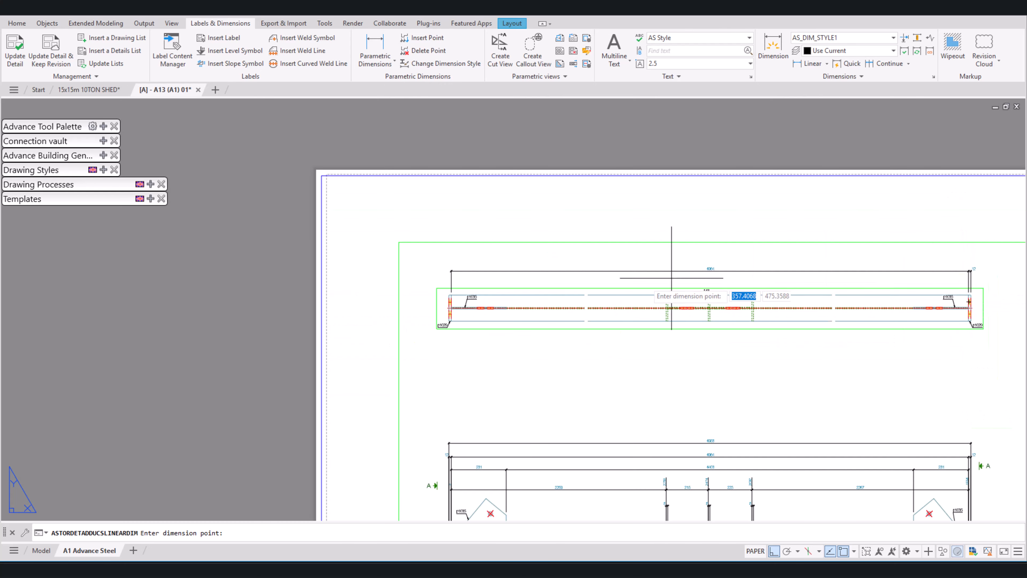
scroll(457, 299, "up", 6)
left_click(461, 266)
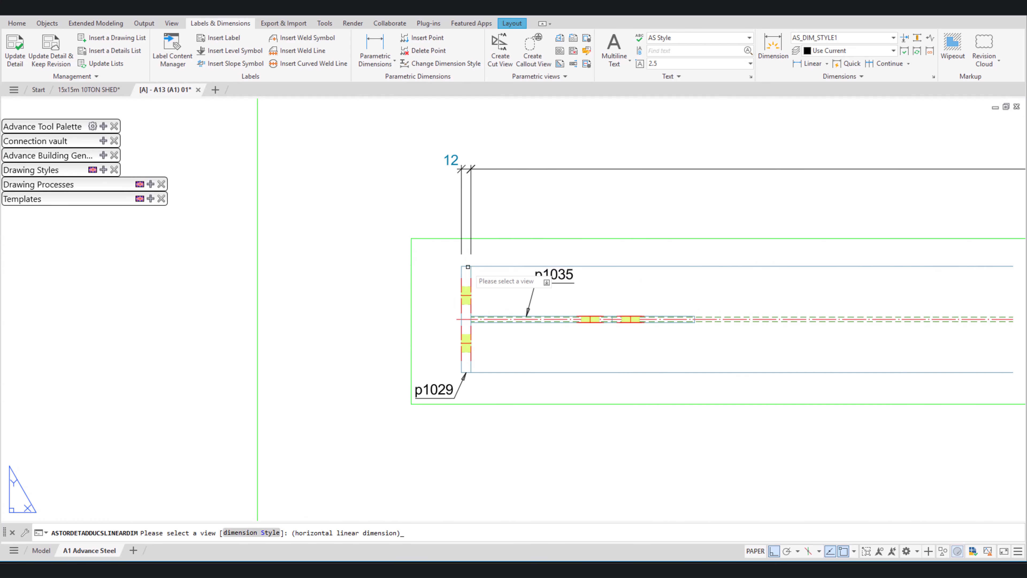
Step: Add a vertical dimension chain left of the top view's left end plate p1029, locating its holes between the plate edges
left_click(471, 295)
left_click(345, 277)
left_click(471, 342)
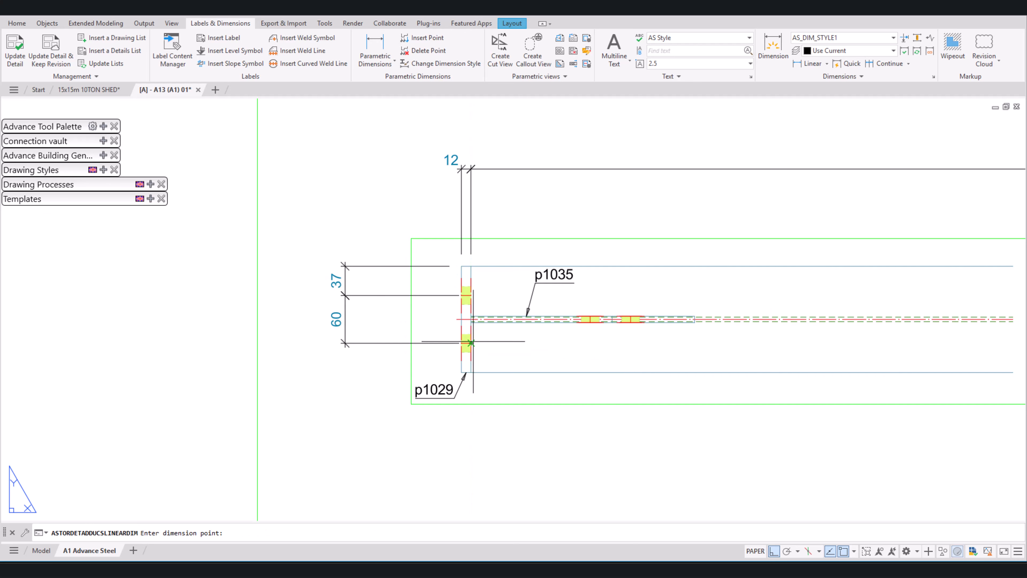
left_click(461, 372)
key("Return")
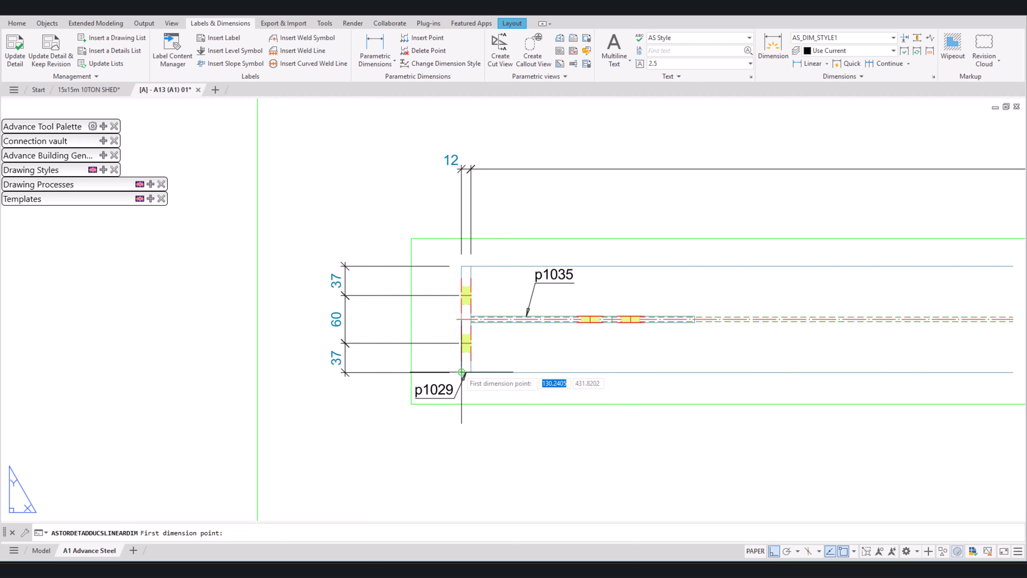
Step: Add an outer vertical dimension at the top view's left end plate p1029 for its overall width
left_click(462, 372)
left_click(461, 266)
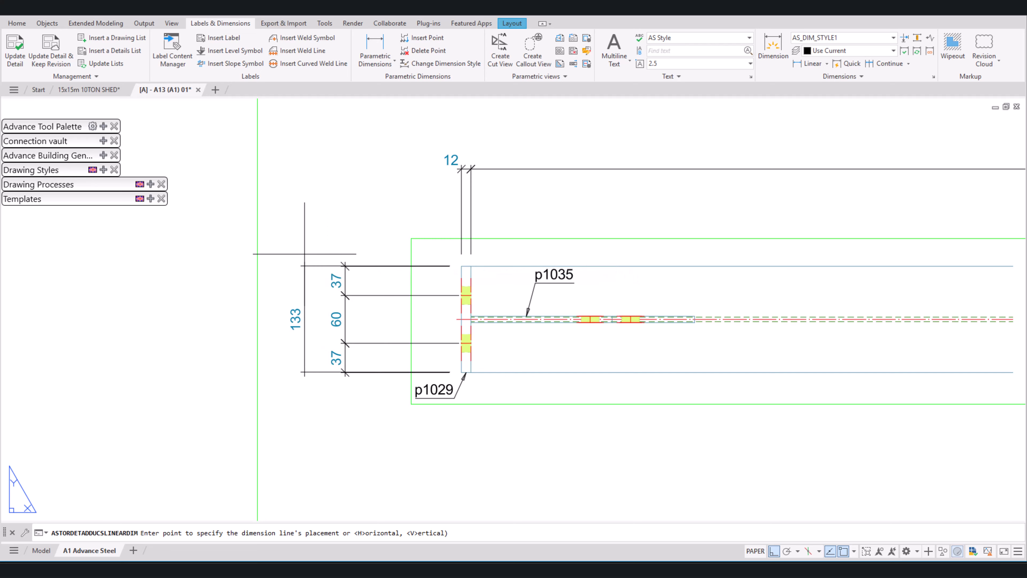
left_click(305, 254)
scroll(305, 254, "down", 2)
key("Return")
Step: Move the "2 No. Mkd A13 (Painted)" title slightly up and left, clear of the frame line below it
scroll(537, 312, "down", 2)
middle_click_drag(740, 332, 684, 256)
middle_click_drag(598, 271, 674, 260)
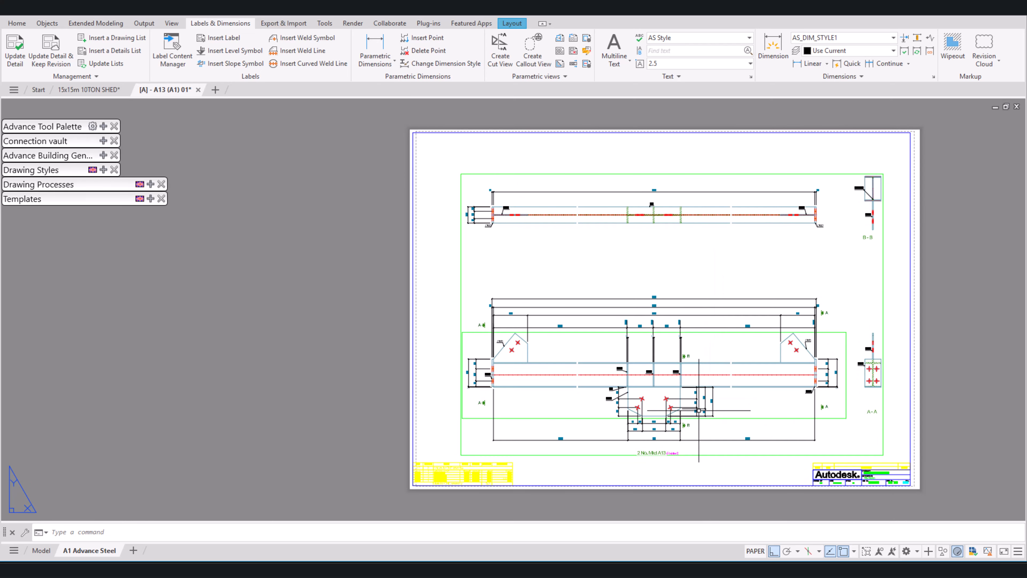
scroll(656, 458, "up", 4)
left_click(655, 452)
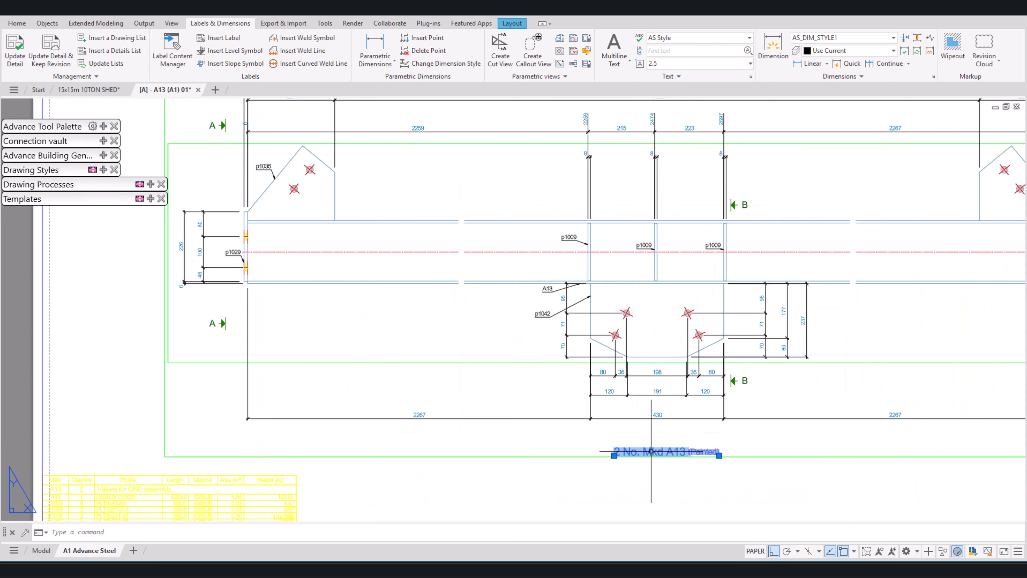
left_click(614, 455)
left_click(605, 444)
key("Escape")
scroll(654, 446, "down", 4)
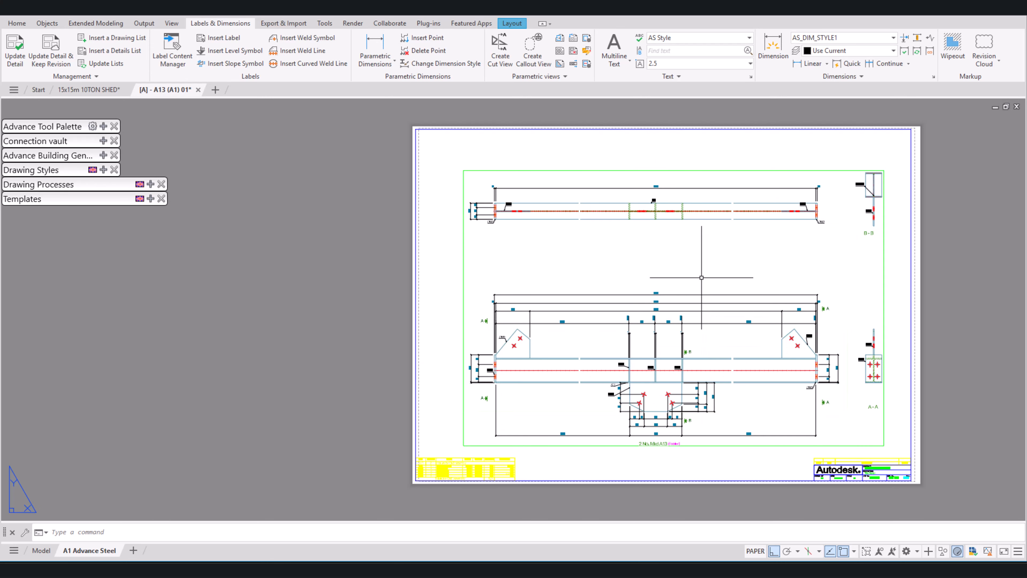
Step: Add the multiline text "TOP VIEW" with height 10 below the middle of the beam's top view
scroll(767, 292, "down", 2)
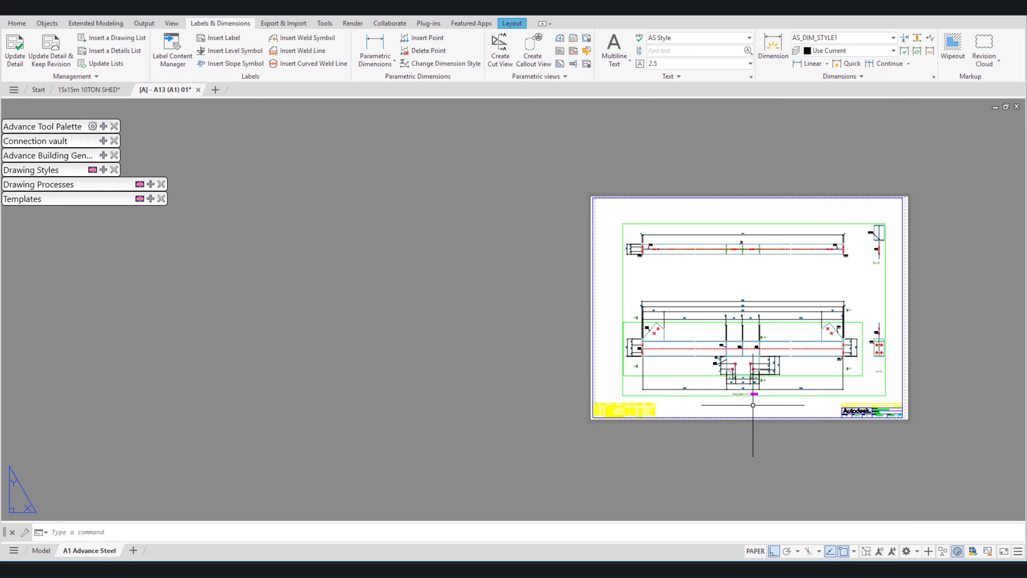
scroll(752, 405, "up", 5)
scroll(714, 213, "down", 4)
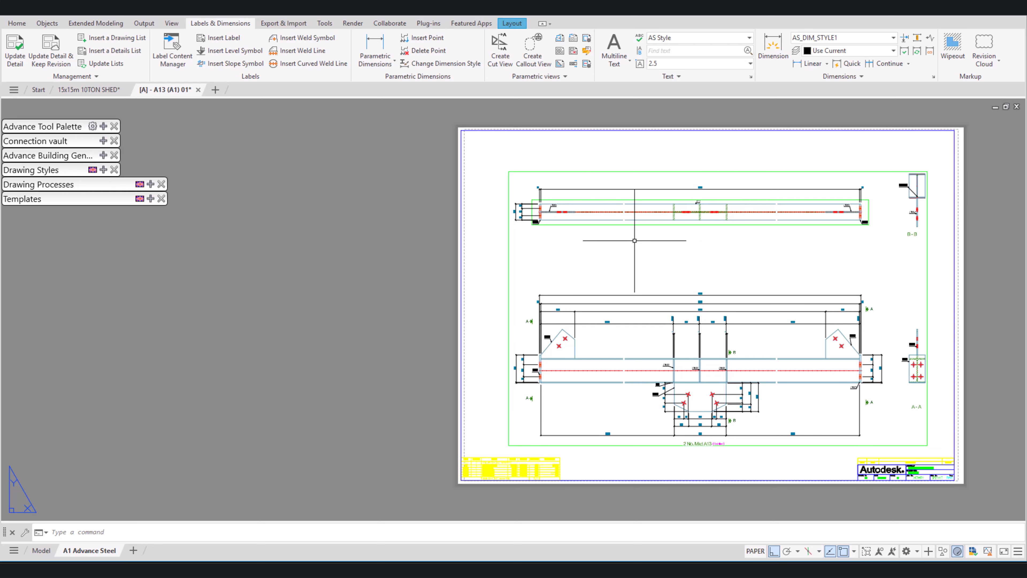
key("Return")
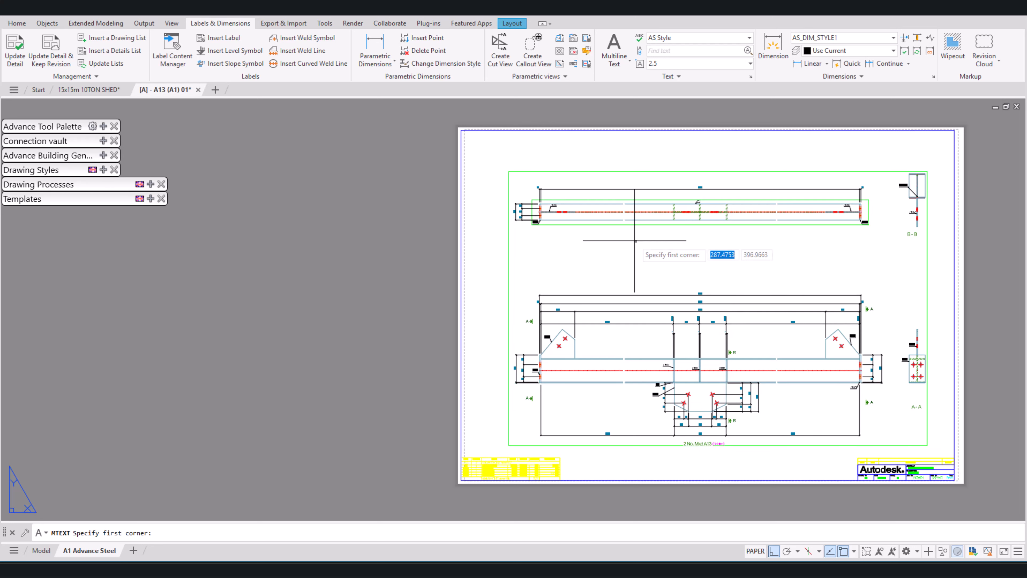
scroll(659, 236, "up", 3)
left_click(672, 224)
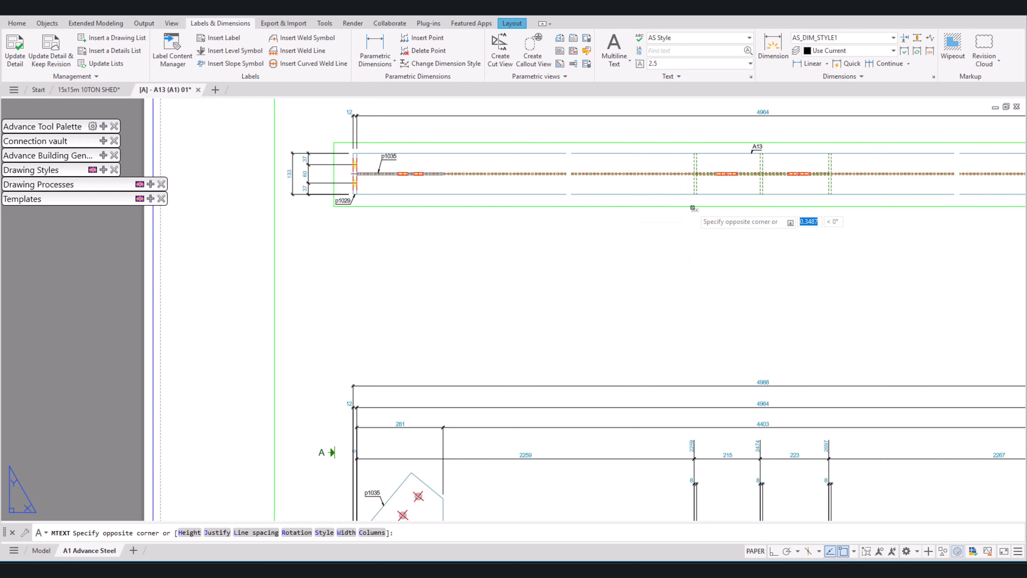
left_click(873, 249)
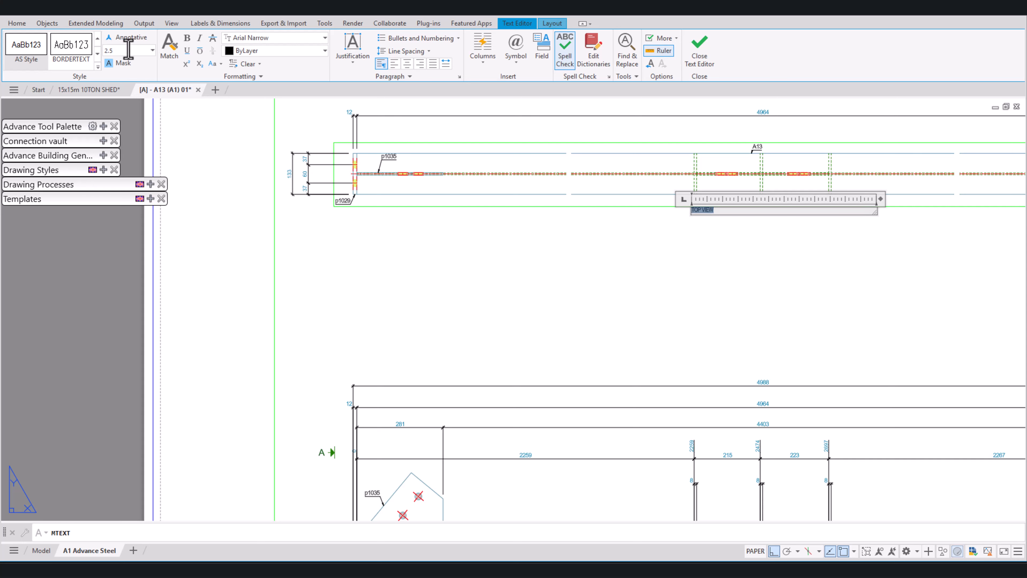
left_click(139, 64)
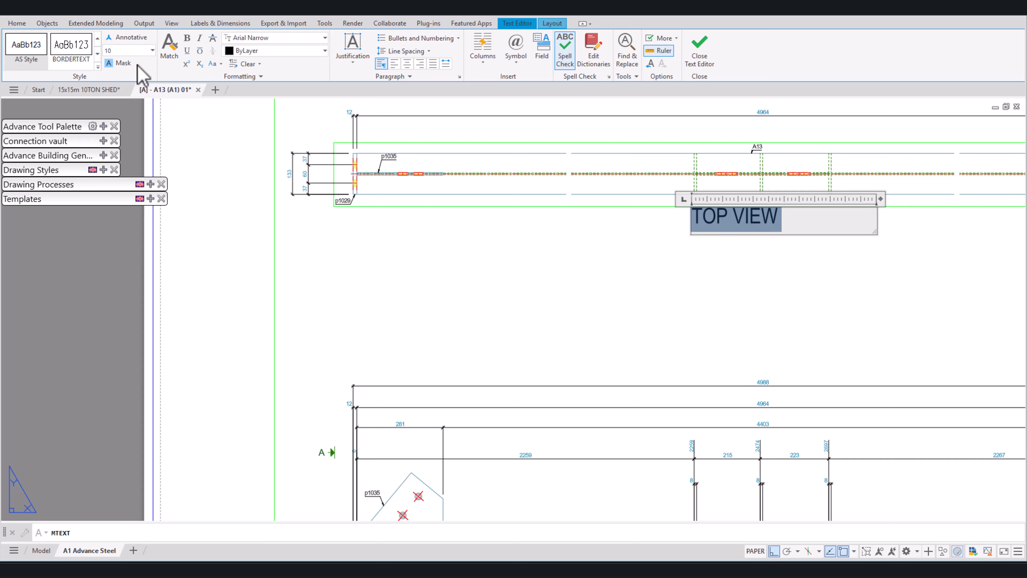
left_click(567, 241)
Step: Copy the "TOP VIEW" text in place
scroll(567, 241, "down", 5)
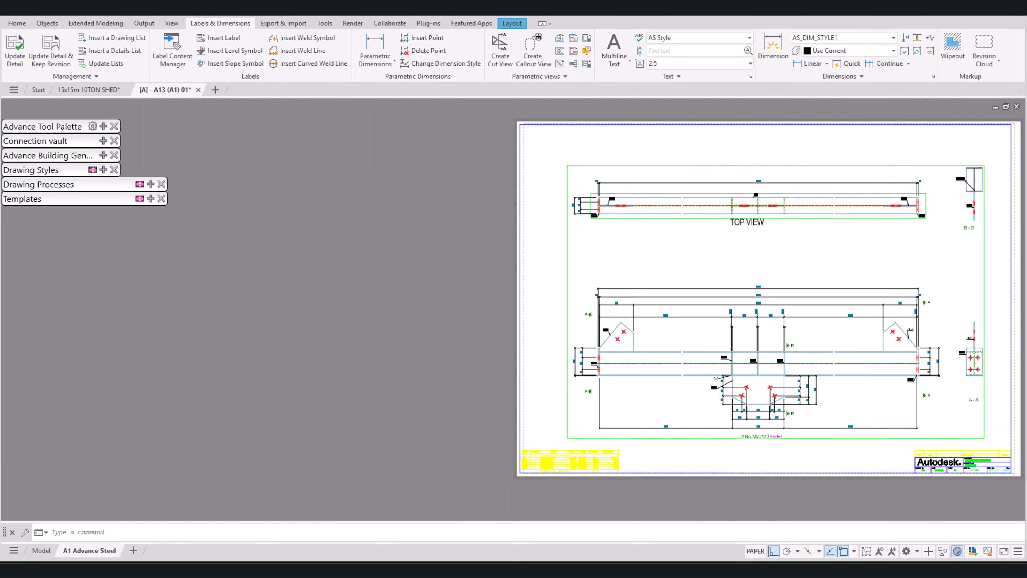
scroll(758, 234, "up", 2)
right_click(770, 226)
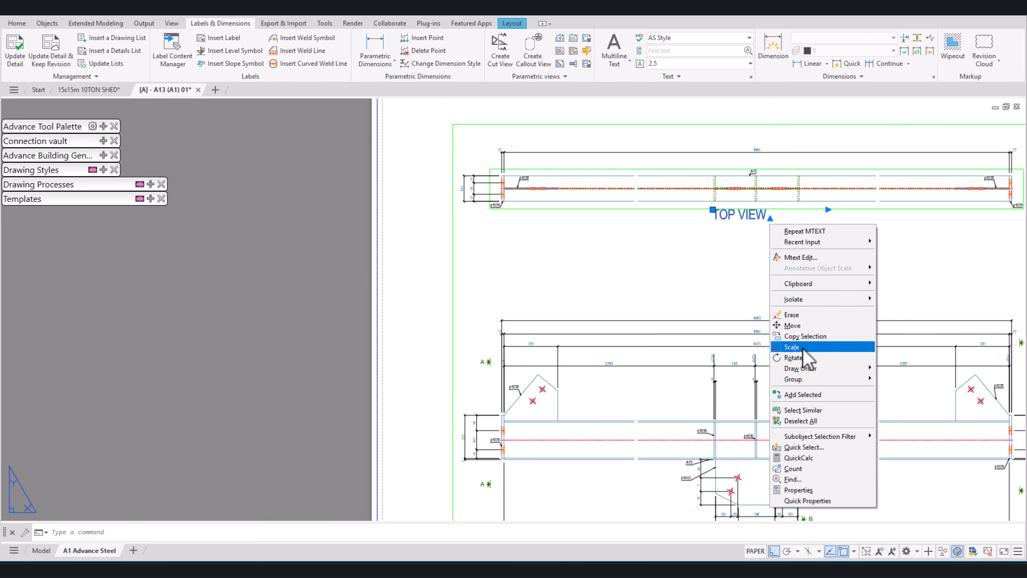
left_click(805, 336)
left_click(714, 217)
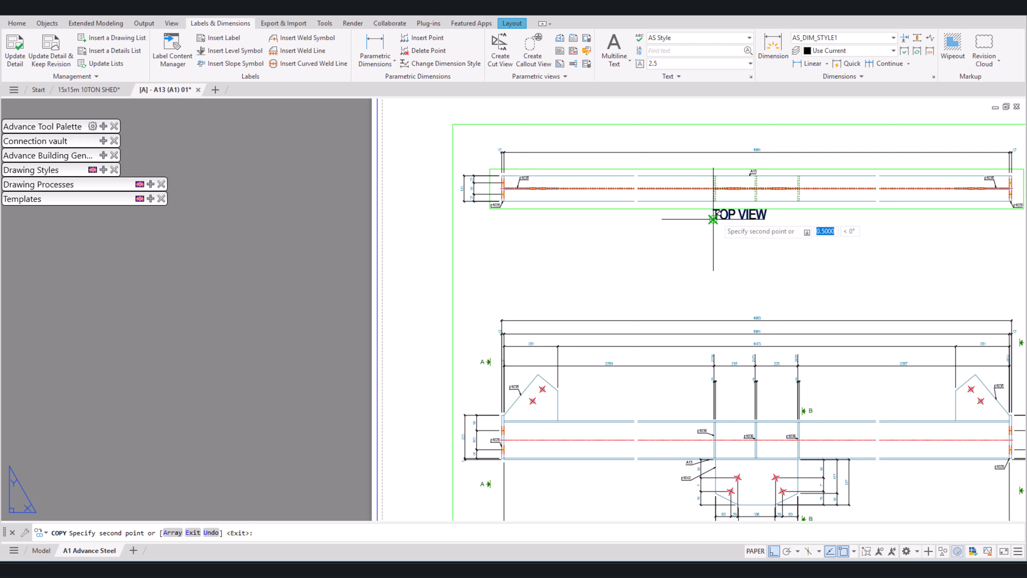
key("Escape")
Step: Scale the "TOP VIEW" text by a factor of 0.5
left_click(742, 217)
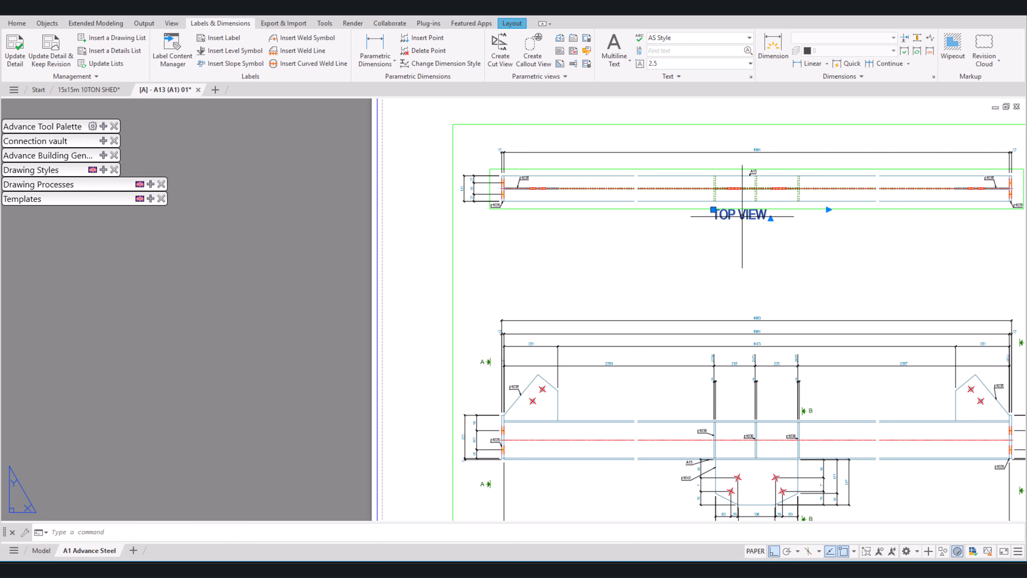
right_click(742, 217)
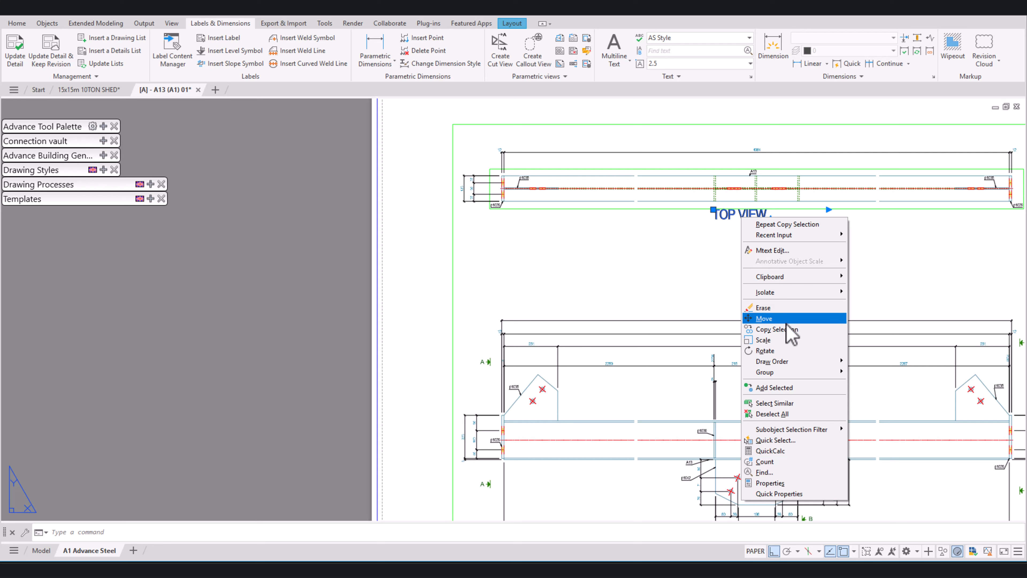
left_click(763, 340)
left_click(715, 221)
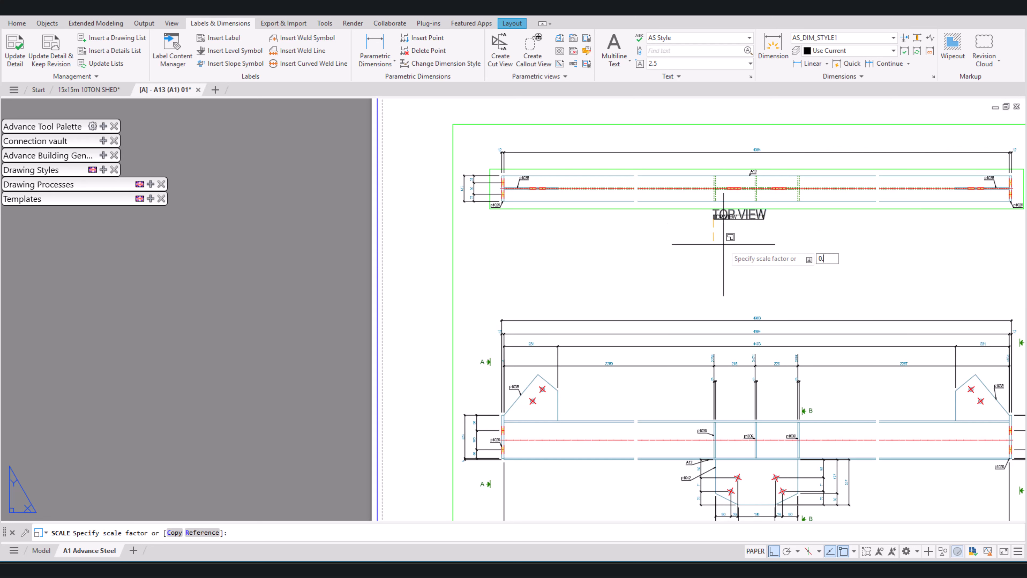
type("0.5")
key("Return")
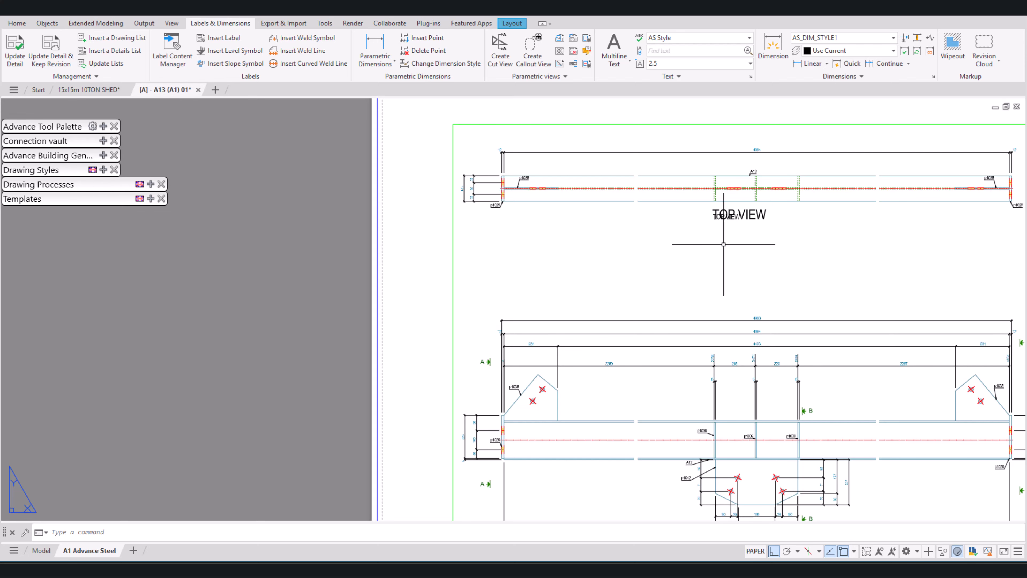
Step: Delete the larger duplicate of the "TOP VIEW" text
scroll(758, 214, "up", 3)
left_click(765, 215)
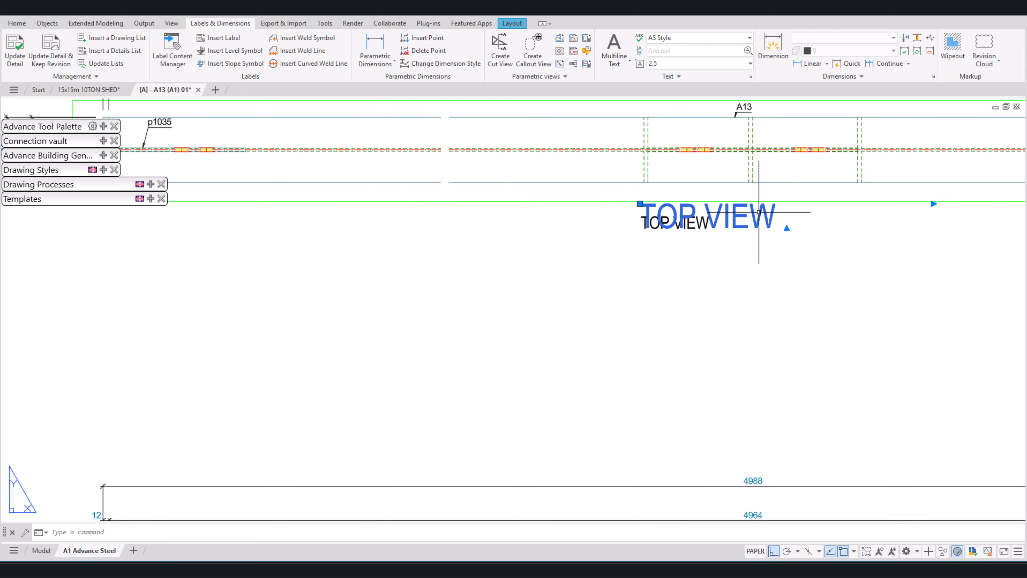
key("Escape")
Step: Move the "TOP VIEW" text right so it is centred below the beam's middle stiffener
scroll(759, 212, "down", 4)
middle_click_drag(756, 226, 663, 154)
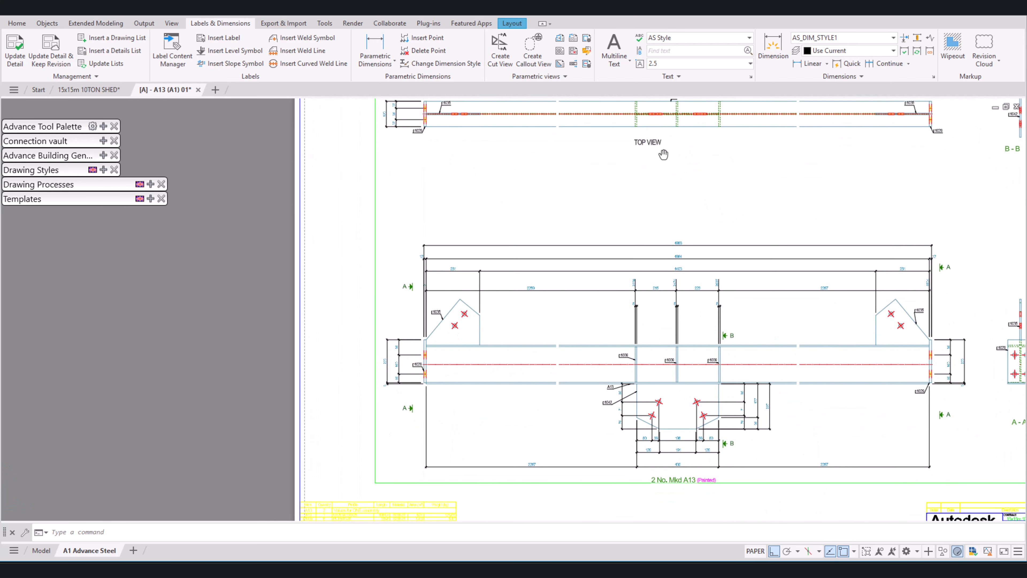
scroll(647, 154, "up", 3)
left_click(643, 152)
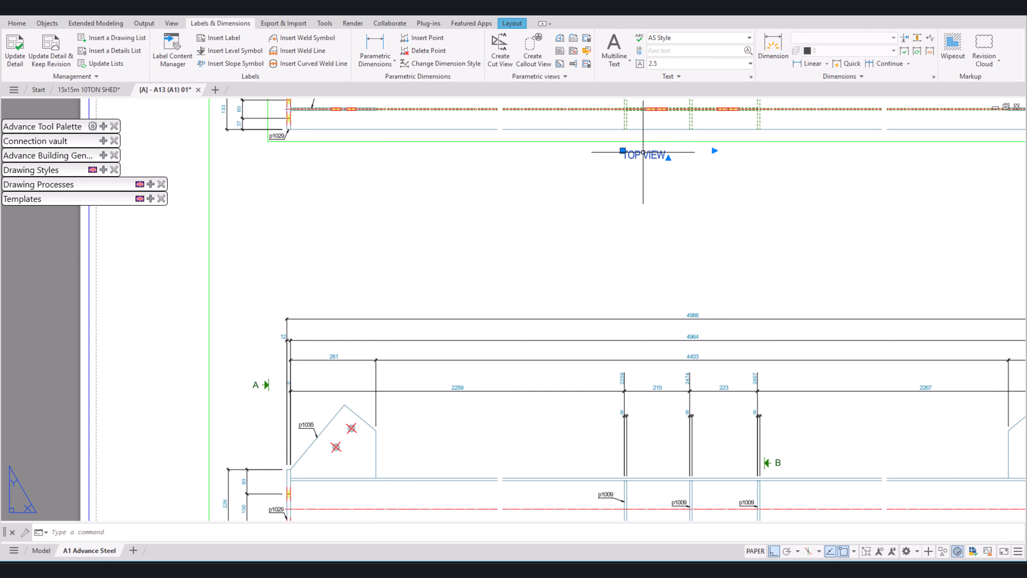
type("m")
key("space")
left_click(657, 194)
left_click(703, 181)
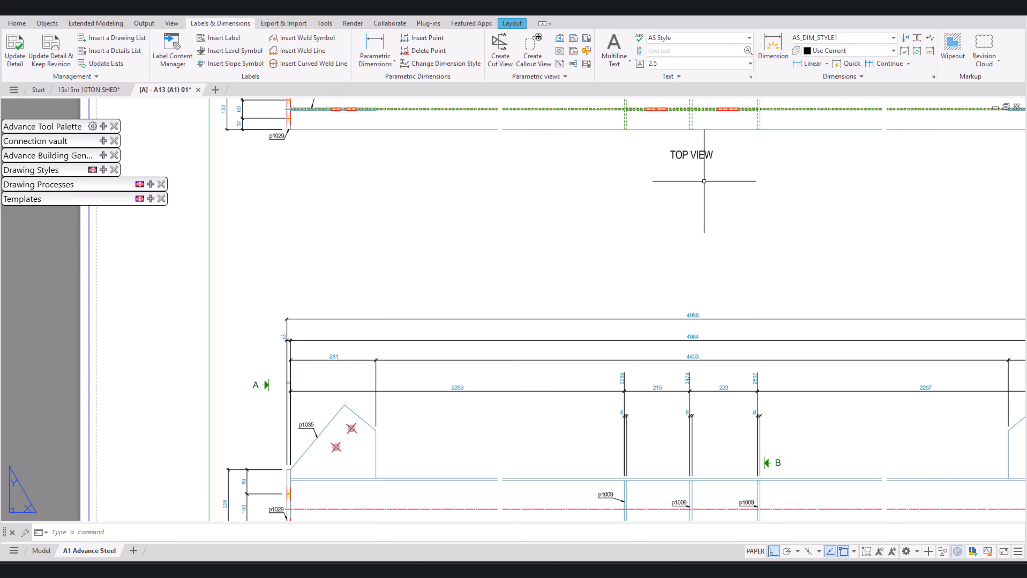
Step: Add a vertical parametric dimension chain in section A-A through plate p1029's top edge, both bolt rows and its bottom edge
scroll(696, 195, "down", 2)
scroll(696, 195, "down", 3)
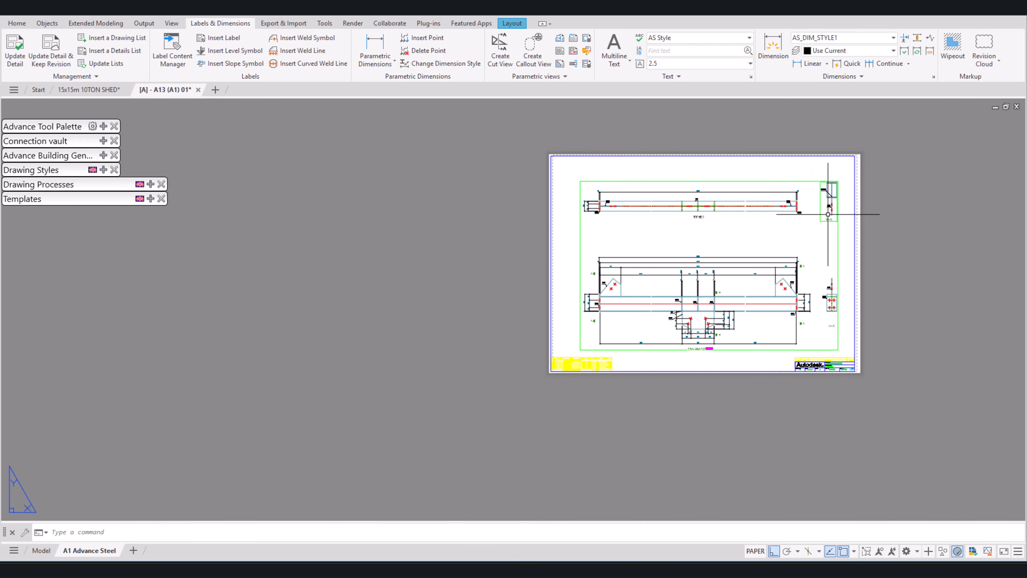
scroll(830, 212, "up", 4)
scroll(804, 358, "up", 3)
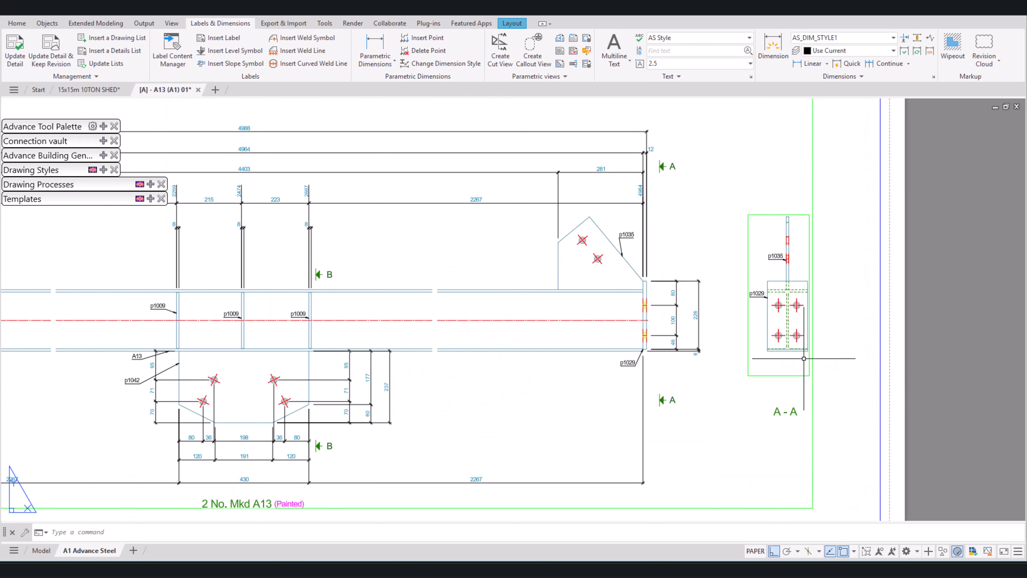
scroll(811, 350, "up", 2)
left_click(375, 46)
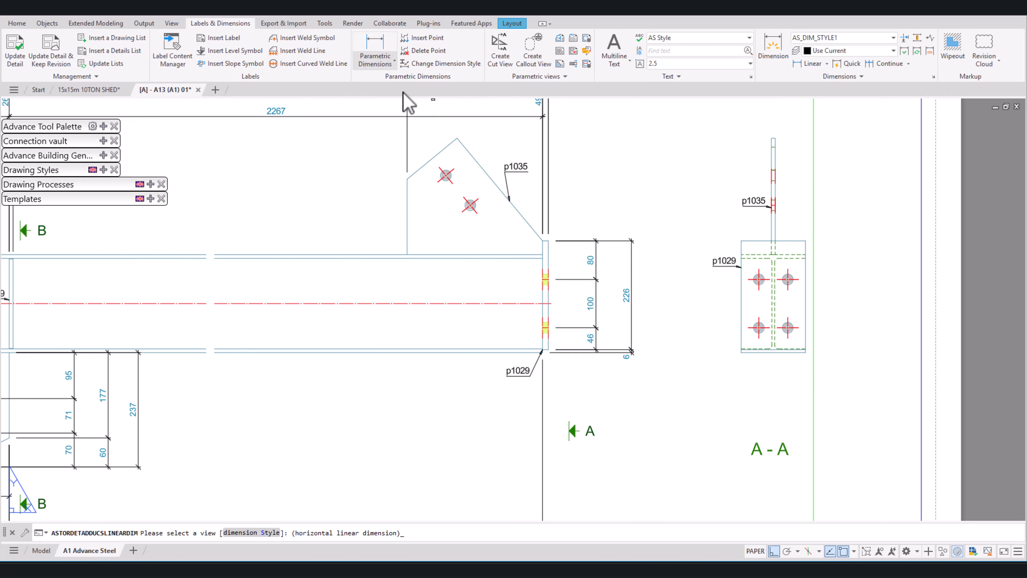
left_click(798, 239)
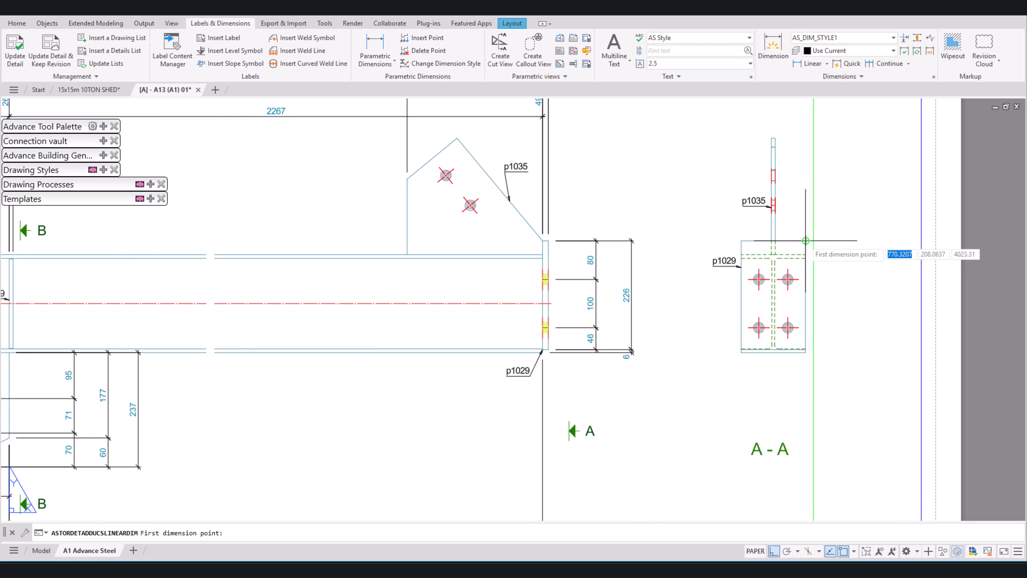
left_click(806, 240)
scroll(787, 288, "up", 2)
left_click(788, 274)
key("Return")
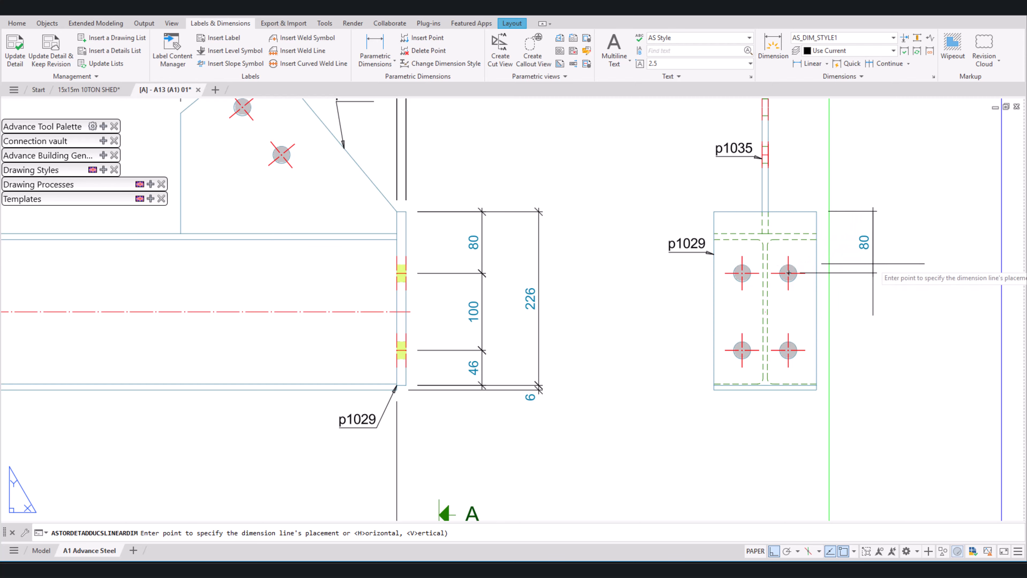
left_click(874, 283)
left_click(788, 349)
scroll(824, 387, "up", 3)
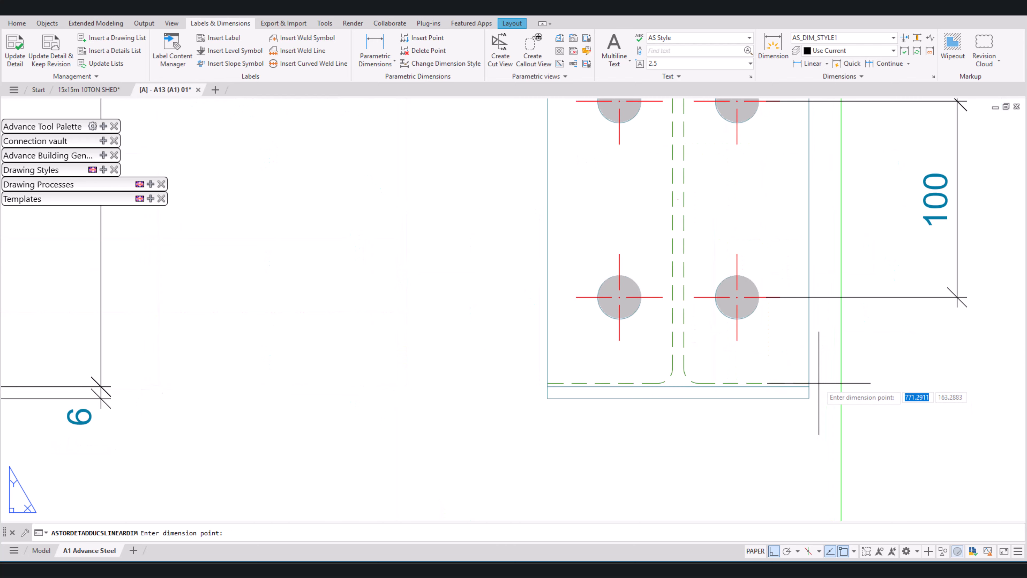
left_click(807, 386)
key("Return")
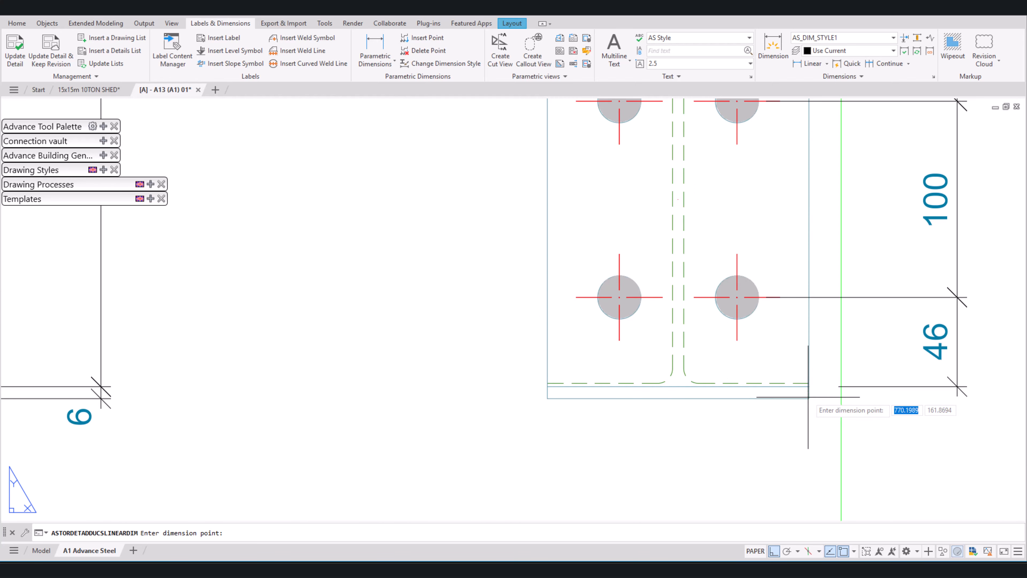
Step: Dimension the bottom offset between plate p1029 and the beam in section A-A, extending that outer chain to the plate's top edge
left_click(807, 385)
middle_click_drag(994, 398, 711, 388)
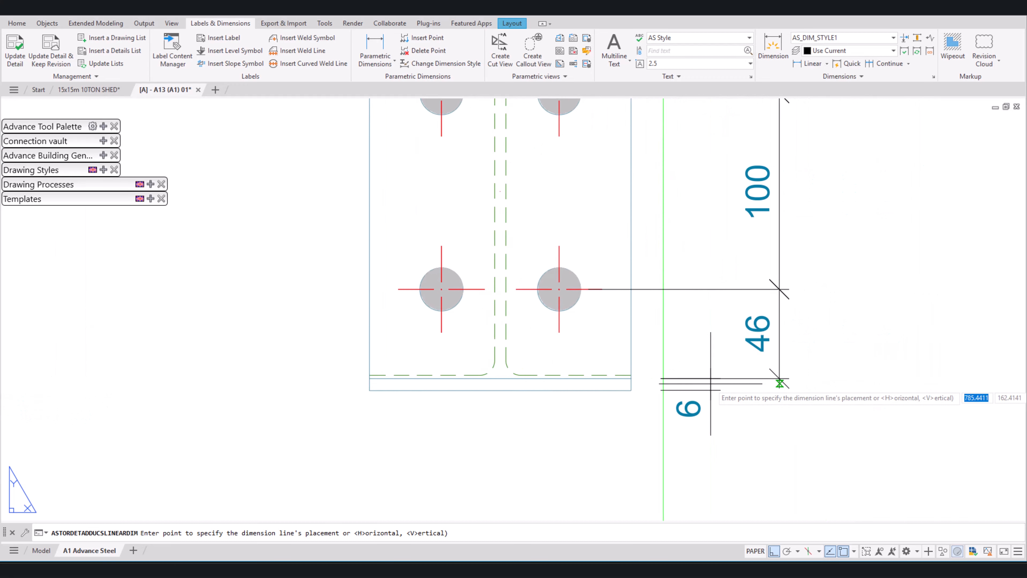
scroll(712, 388, "down", 4)
left_click(788, 394)
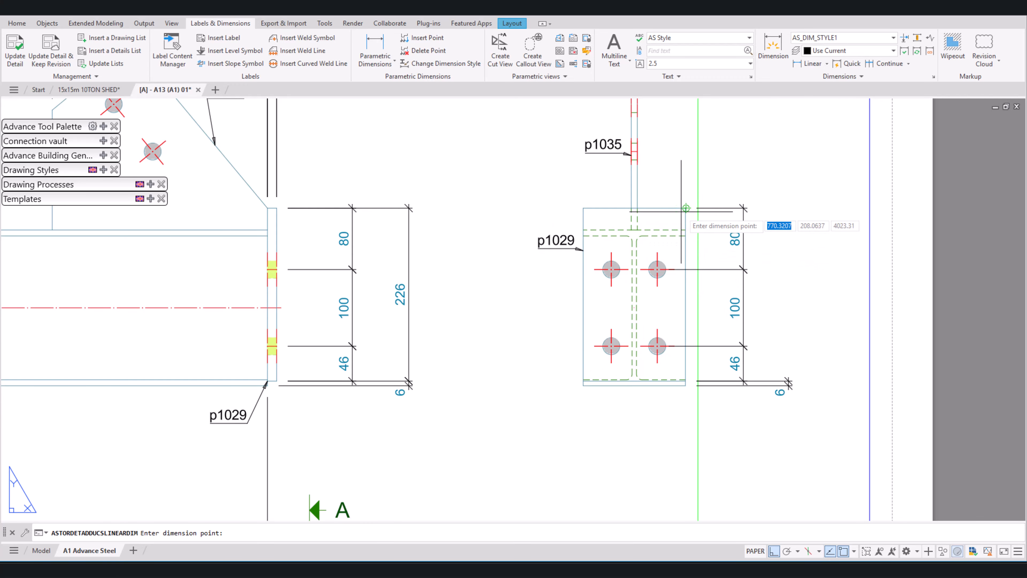
key("Return")
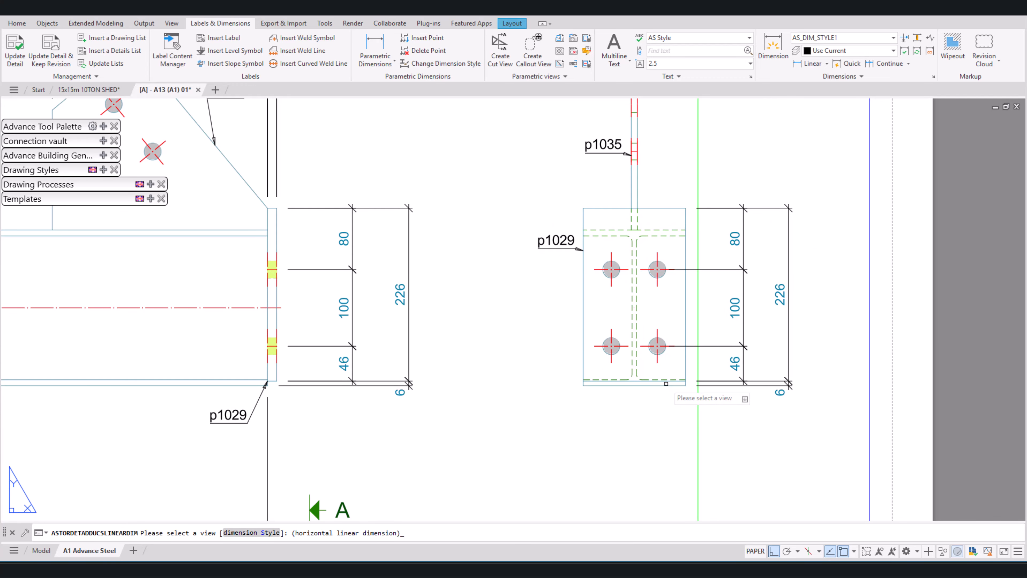
Step: Add a horizontal parametric dimension chain below the end plate in section A-A, from edge to edge through both bolt columns
left_click(670, 385)
left_click(657, 345)
left_click(685, 384)
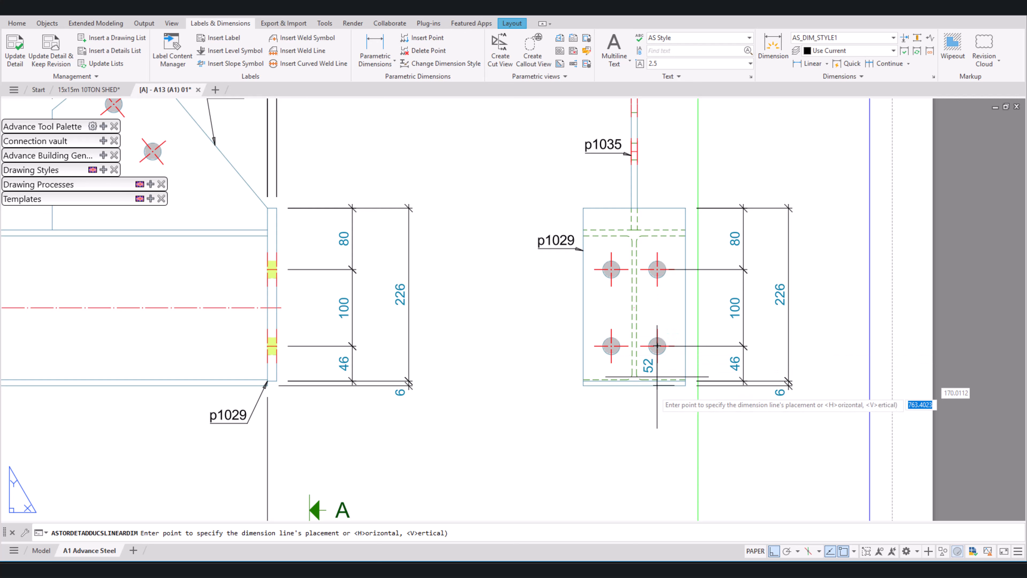
left_click(662, 436)
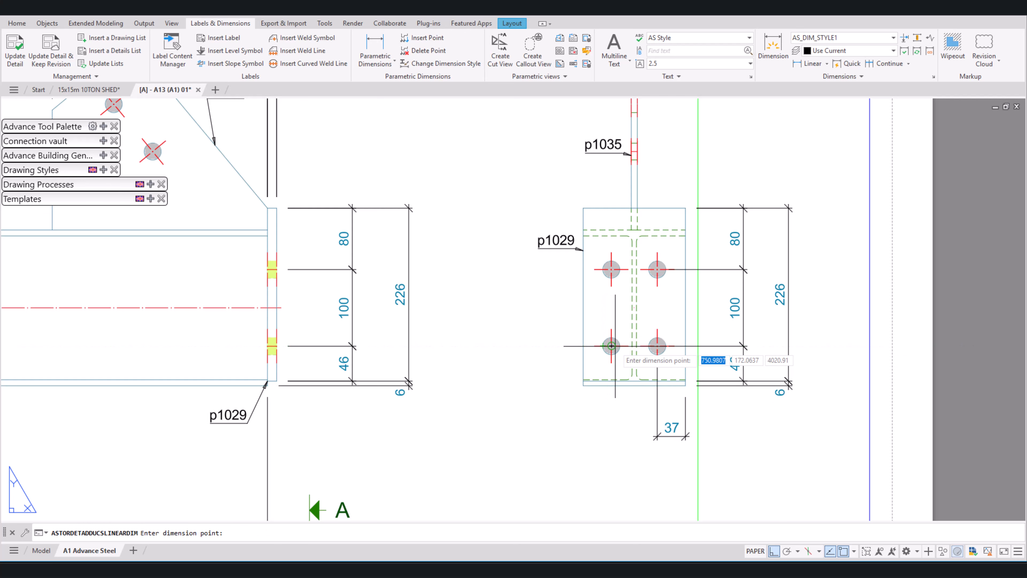
left_click(611, 346)
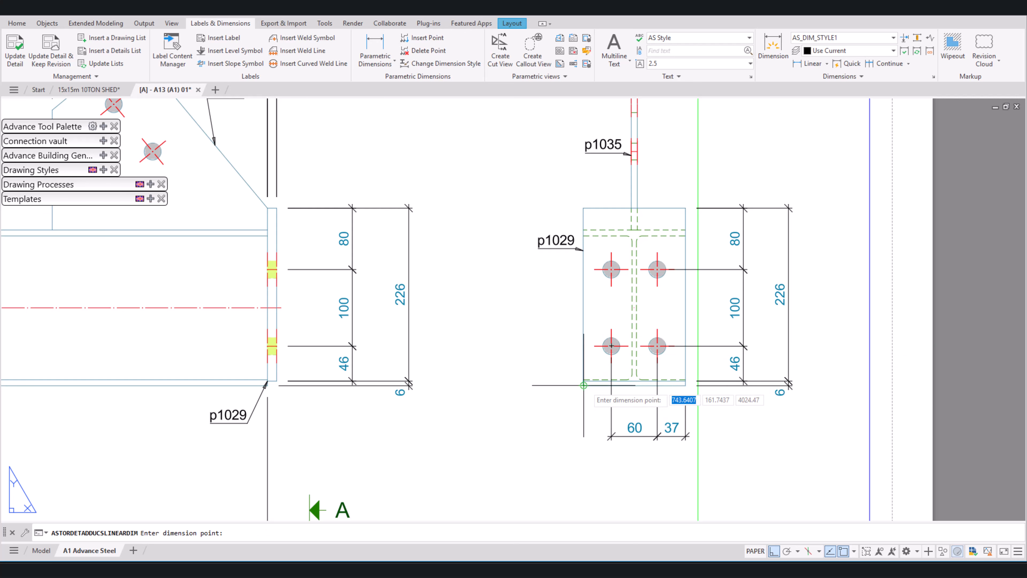
left_click(583, 383)
key("Return")
key("Escape")
Step: Dimension the end plate's overall width in section A-A, placing it below the bolt spacing chain
key("Return")
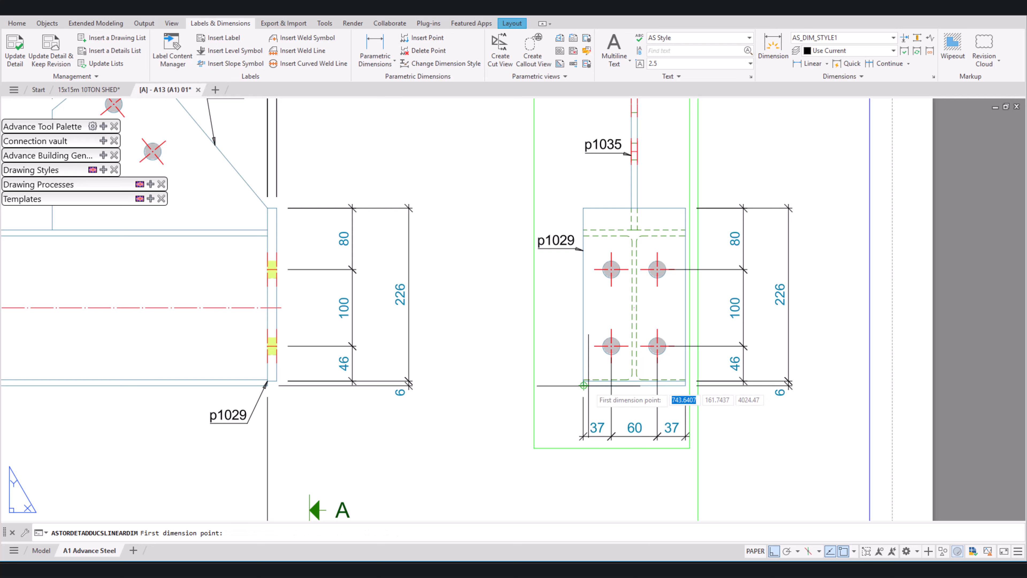
left_click(686, 385)
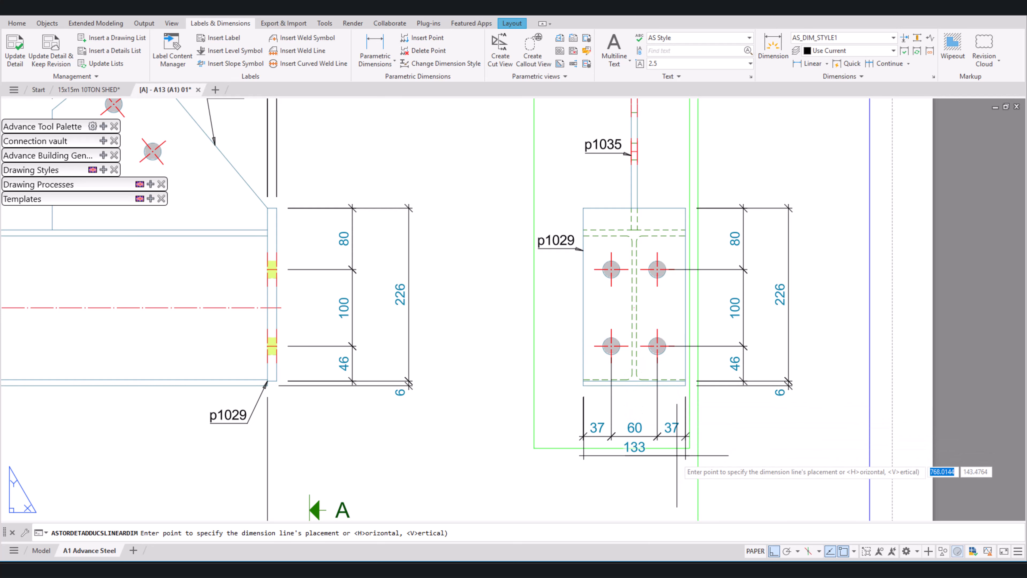
left_click(676, 476)
key("Return")
key("Escape")
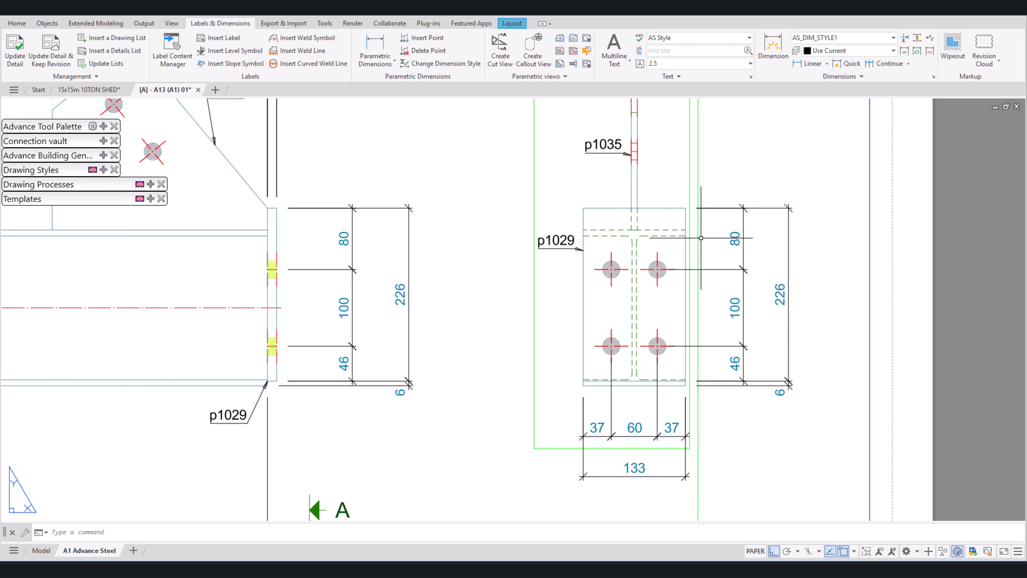
Step: Add a horizontal parametric dimension chain above section A-A from end plate p1029's side edges to the middle of plate p1035's top
middle_click_drag(671, 231, 776, 373)
key("Return")
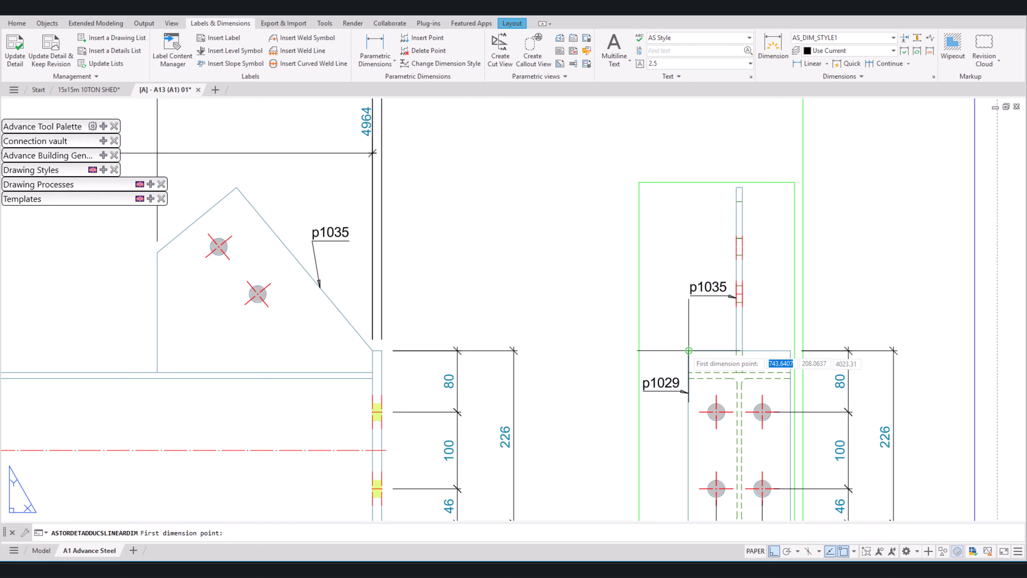
left_click(697, 350)
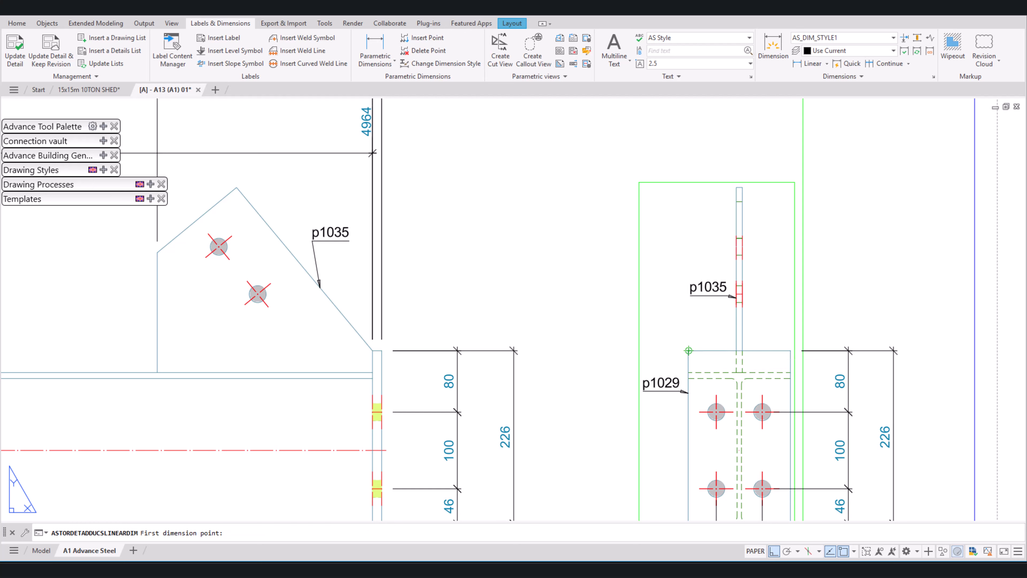
left_click(688, 350)
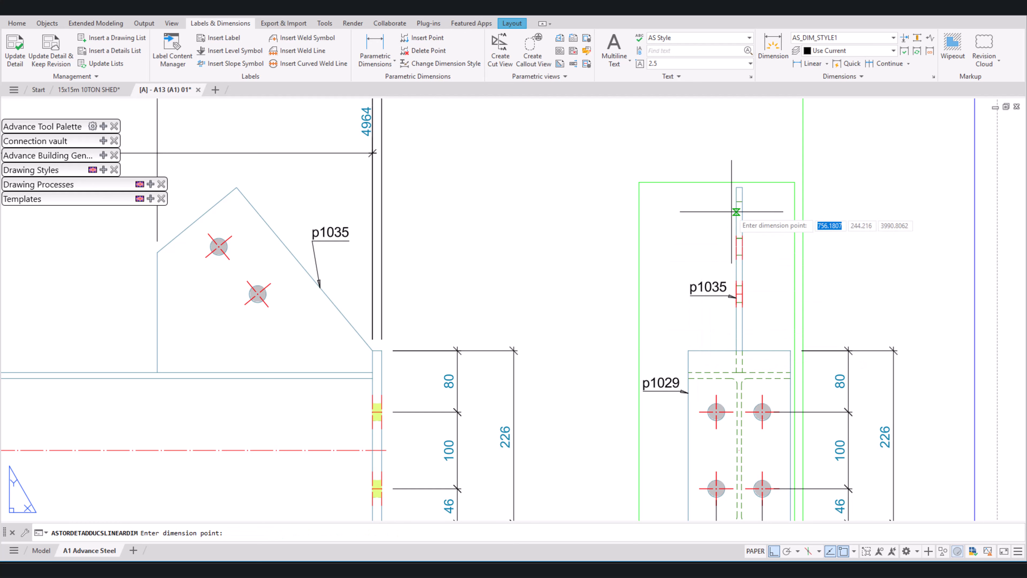
left_click(739, 187)
left_click(778, 127)
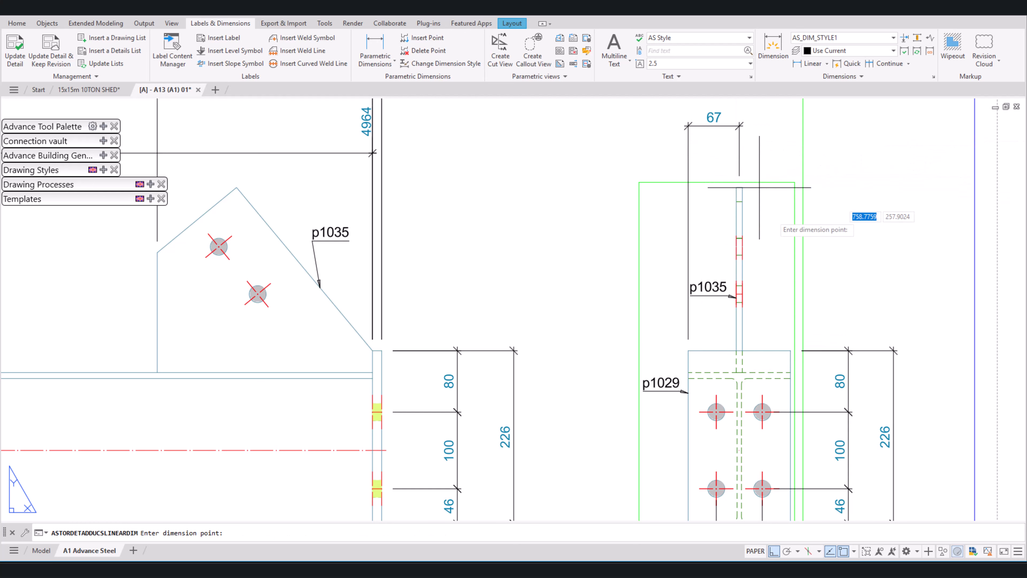
left_click(790, 351)
key("Return")
key("Escape")
Step: Shift the upper chain's middle point to plate p1035's top-left corner and insert a dimension point at its top-right corner
left_click(752, 158)
left_click(721, 148)
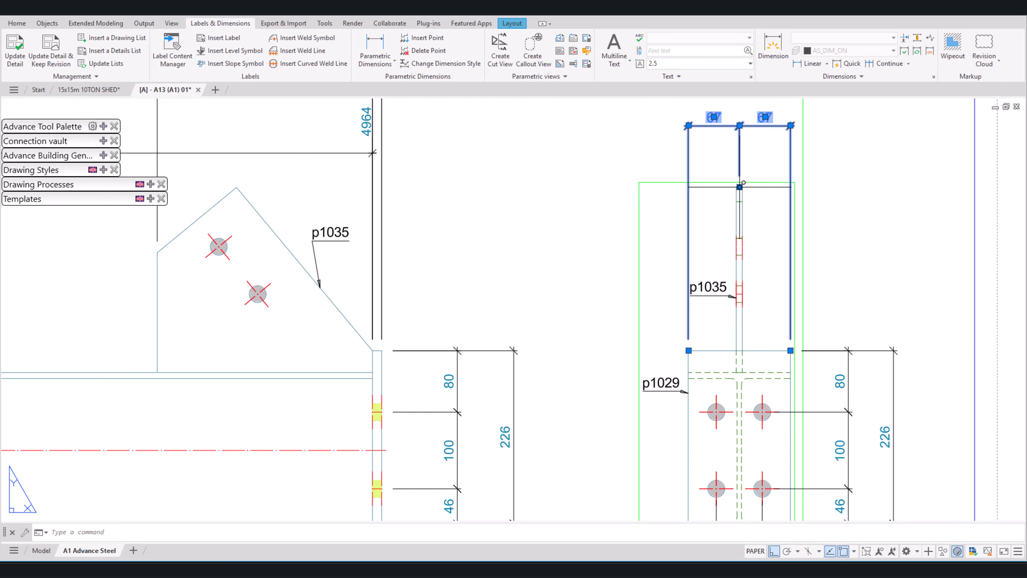
left_click(739, 187)
scroll(734, 188, "up", 5)
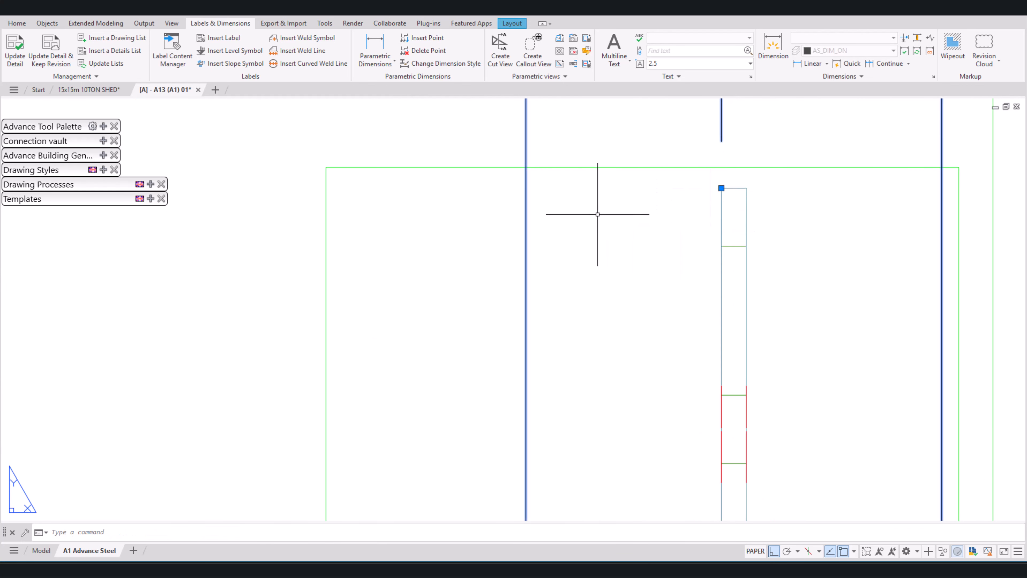
left_click(439, 39)
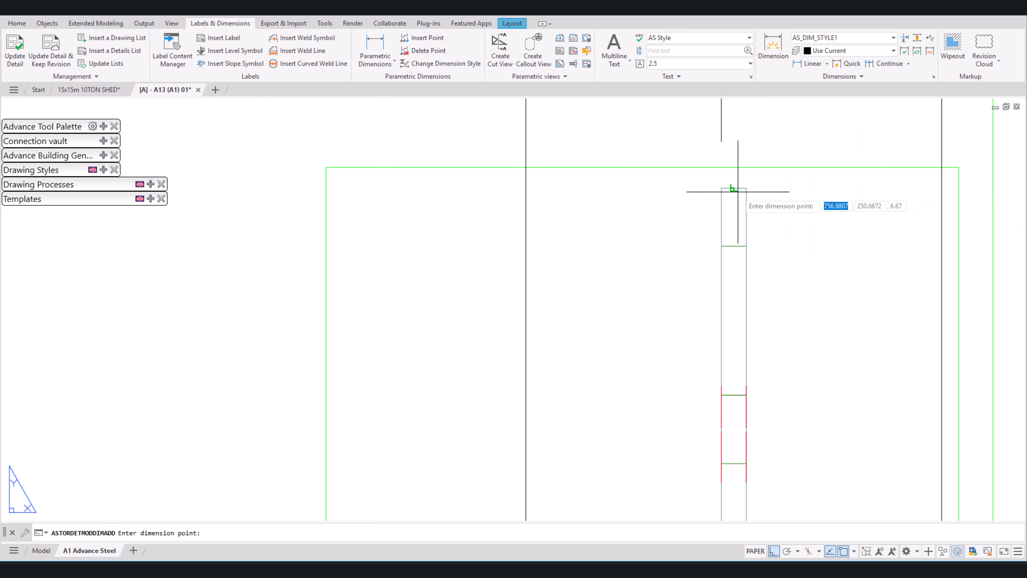
left_click(745, 188)
scroll(807, 275, "down", 6)
key("Return")
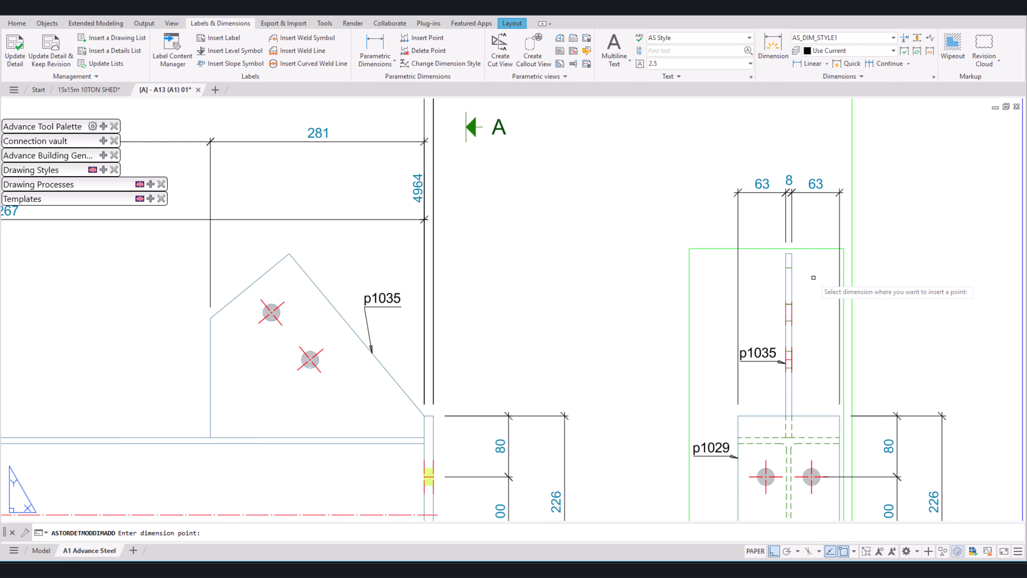
key("Escape")
Step: Move the p1035 label in section A-A left of the dimension extension line and raise it above its leader point
left_click(768, 352)
left_click(740, 357)
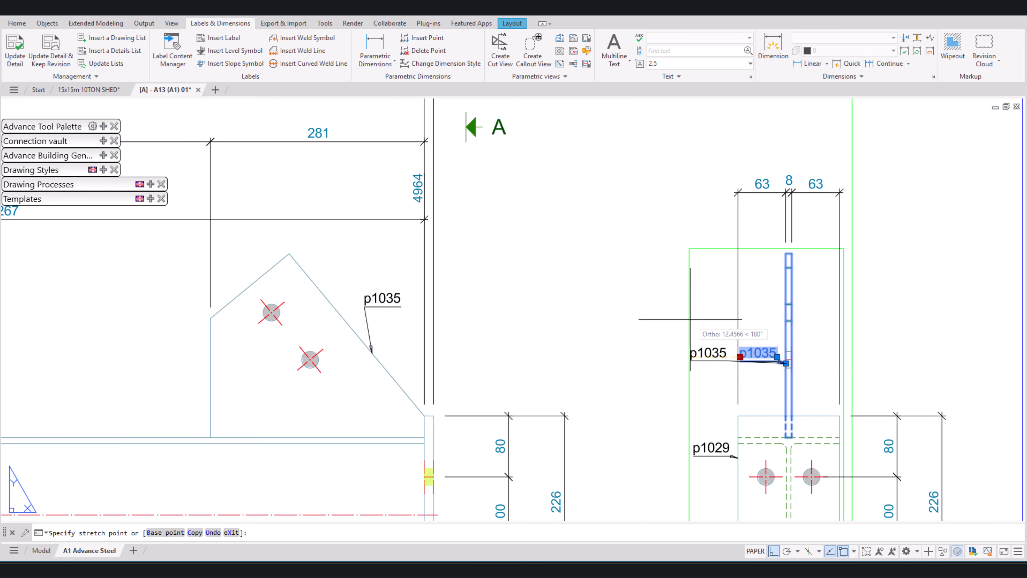
left_click(677, 357)
left_click(677, 358)
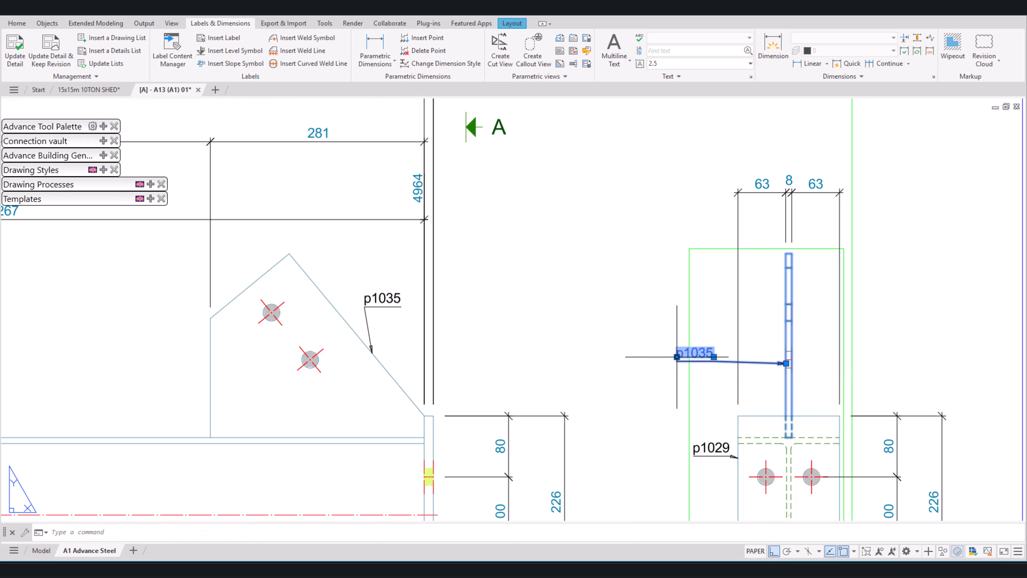
left_click(677, 356)
left_click(687, 319)
key("Escape")
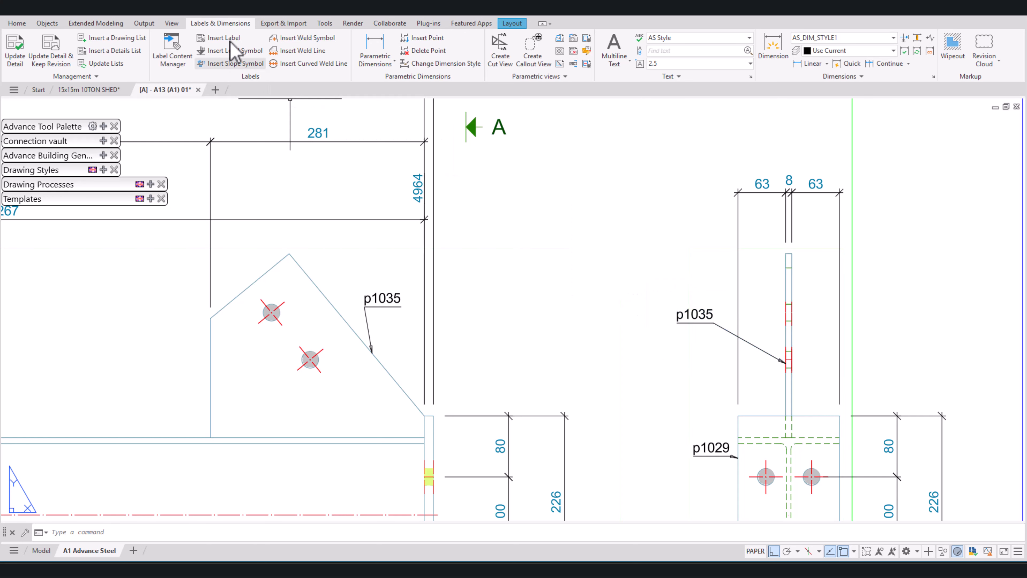
Step: Undo the p1035 label moves and the point changes to the dimension chain above section A-A
key("ctrl+z")
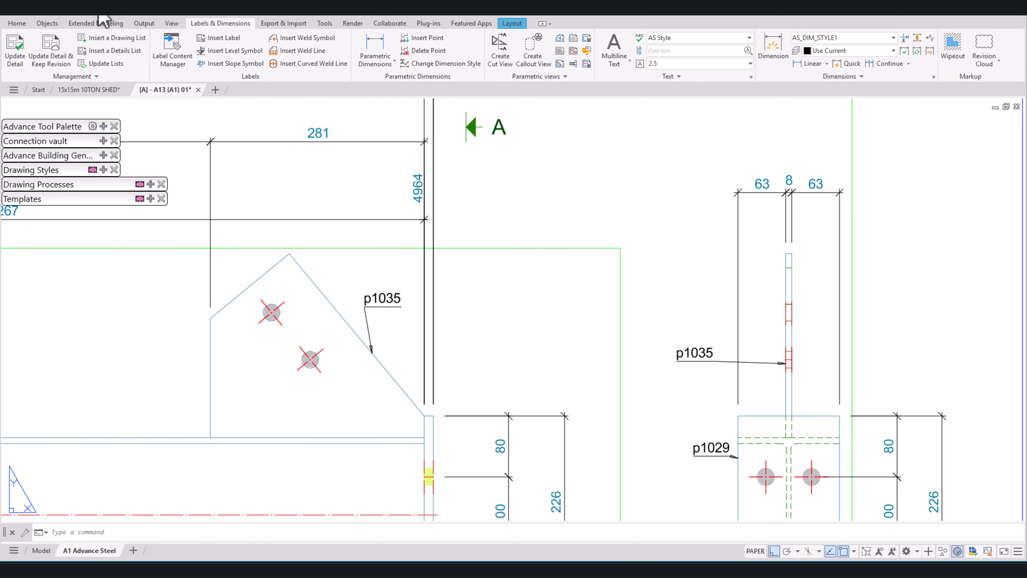
left_click(98, 6)
left_click(98, 7)
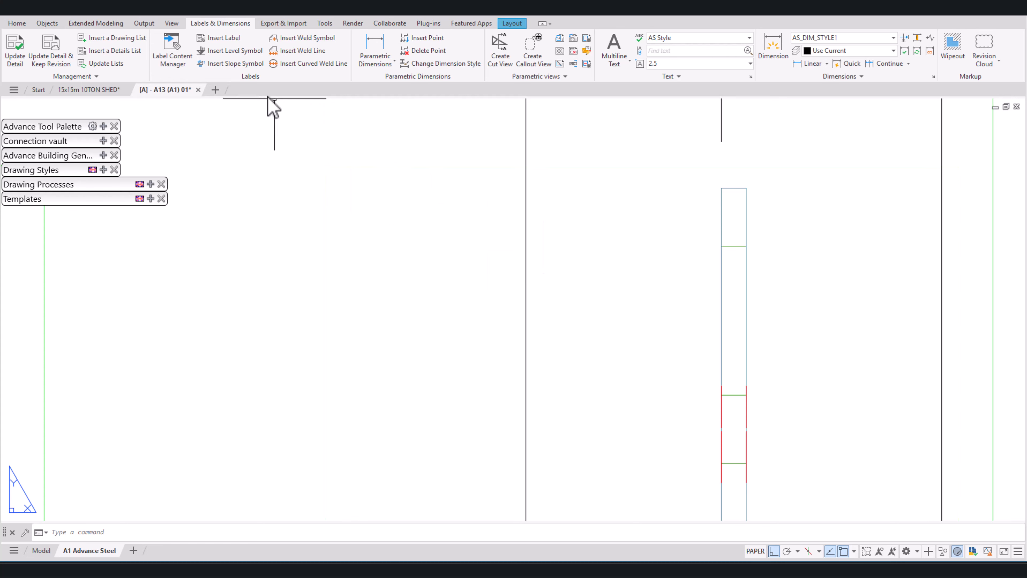
left_click(99, 6)
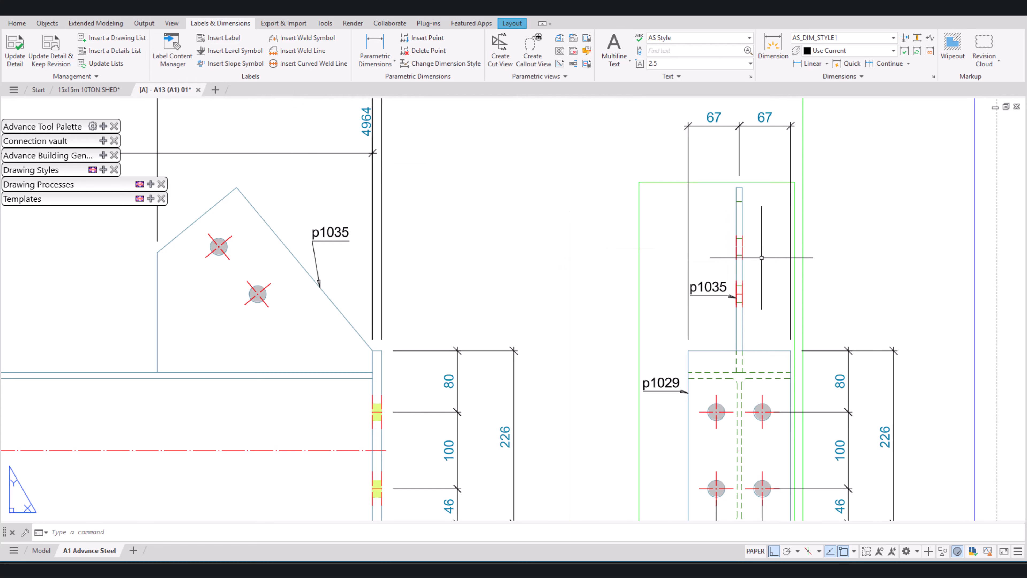
Step: Move the middle point of the dimension chain above section A-A to plate p1035's top-left corner
middle_click_drag(735, 205, 734, 323)
scroll(749, 281, "up", 2)
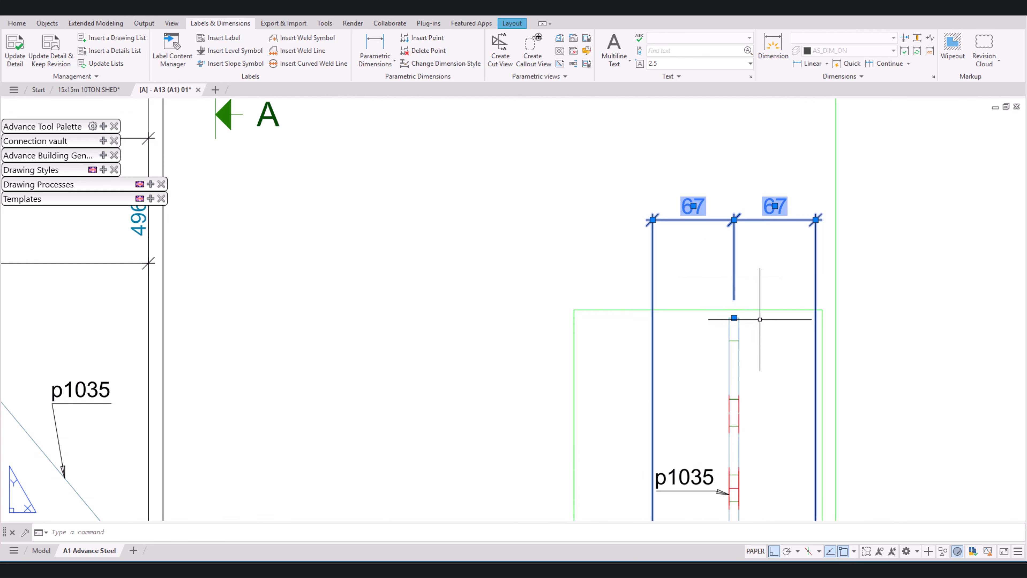
left_click(778, 290)
left_click(729, 287)
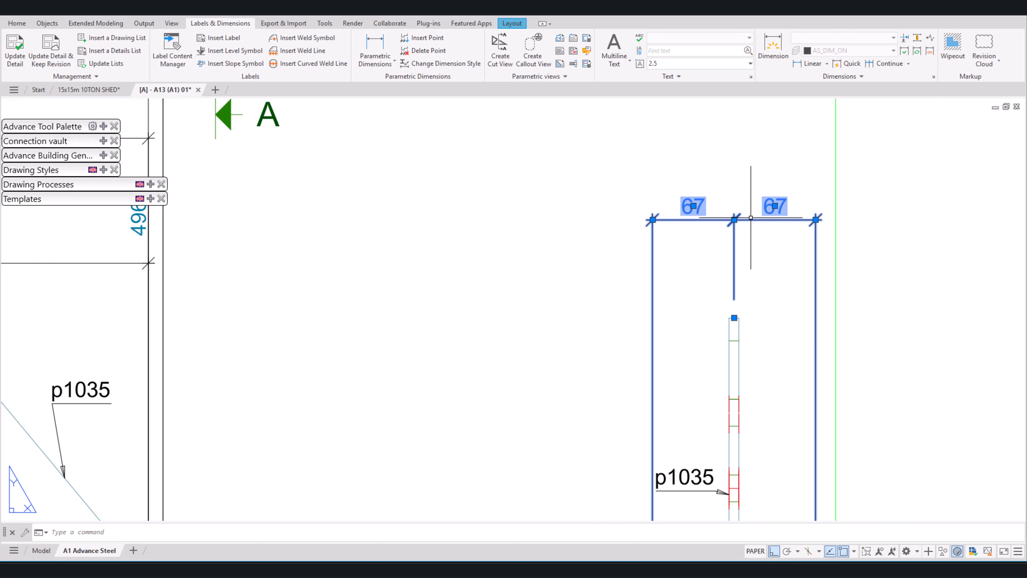
left_click(734, 318)
scroll(734, 318, "up", 2)
left_click(720, 319)
Step: Insert a dimension point at plate p1035's top-right corner into the chain above section A-A to dimension the plate's thickness
scroll(748, 382, "down", 3)
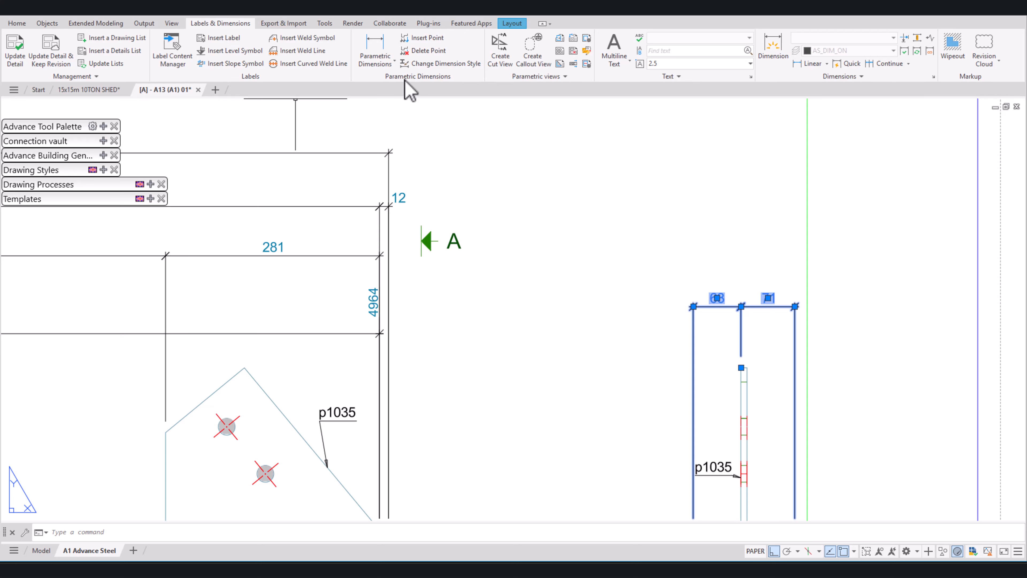
left_click(423, 38)
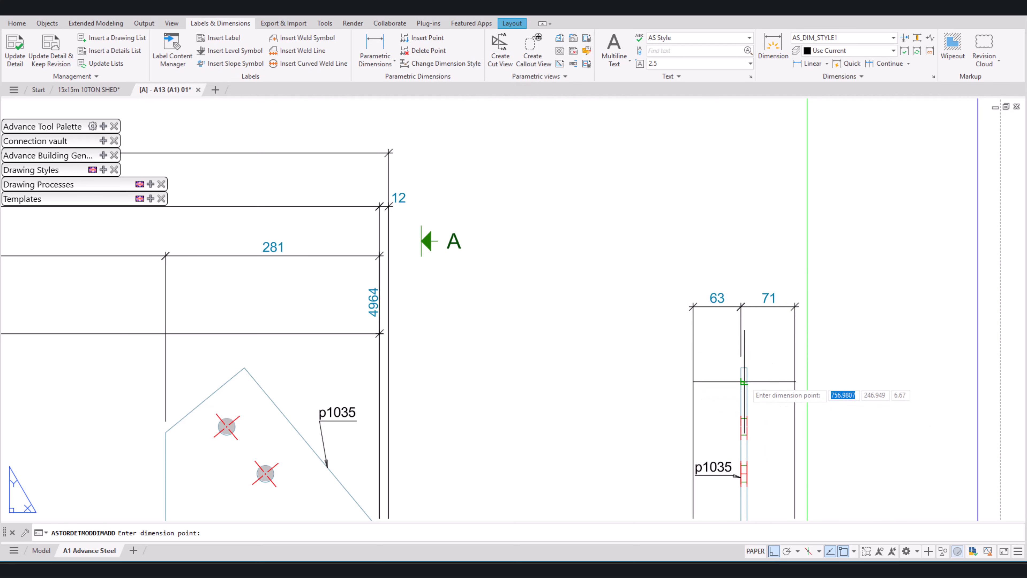
scroll(748, 376, "up", 4)
left_click(746, 352)
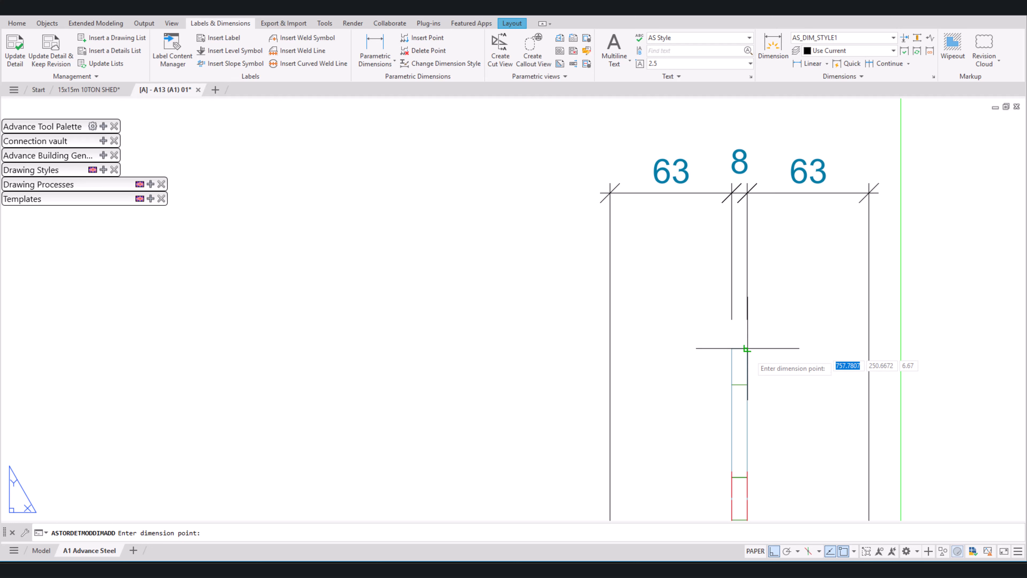
Step: Delete the dimension point at plate p1035's top-right corner from the chain above section A-A and insert it again
key("Return")
key("Return")
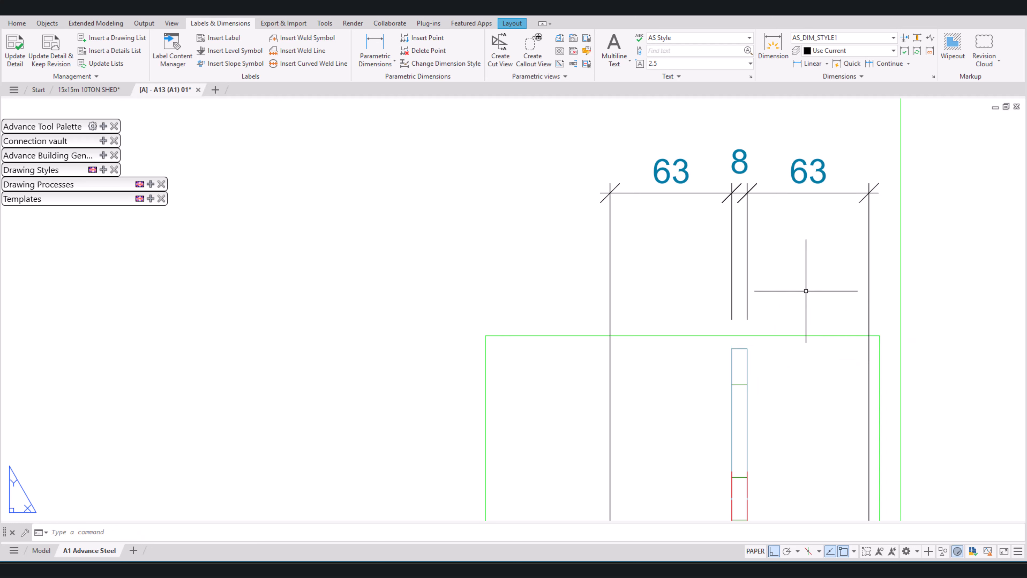
key("Return")
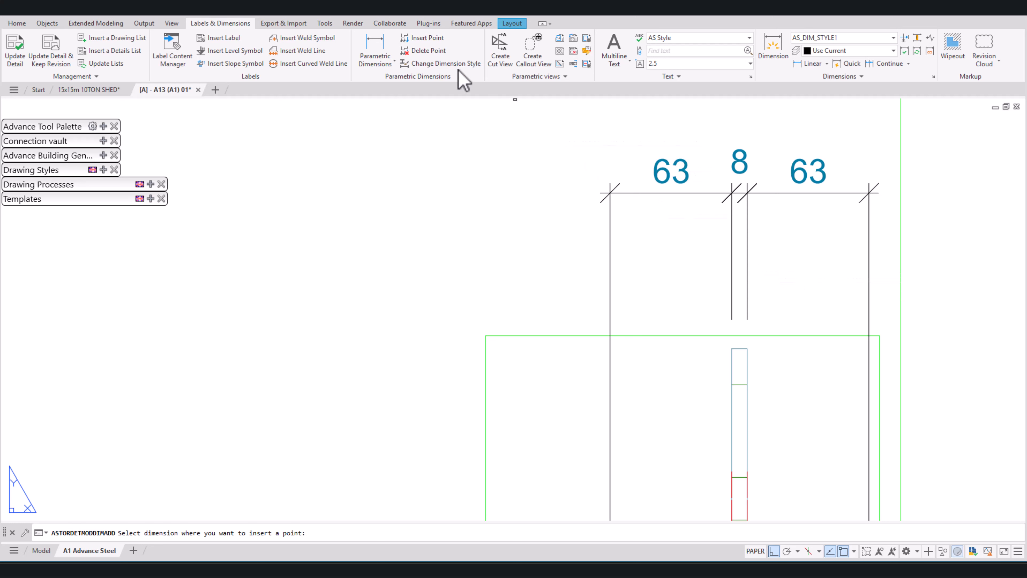
left_click(422, 51)
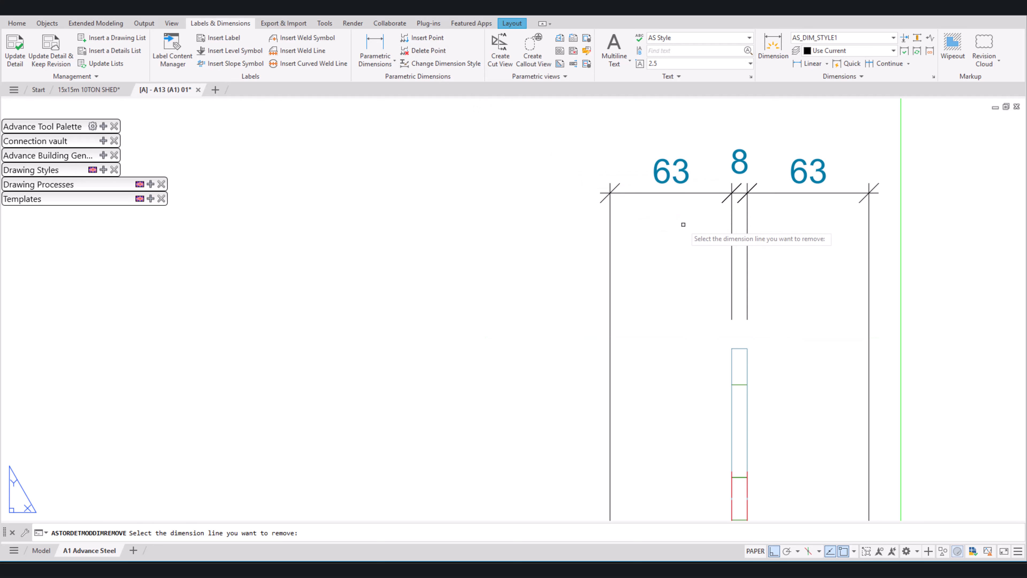
left_click(747, 251)
key("Escape")
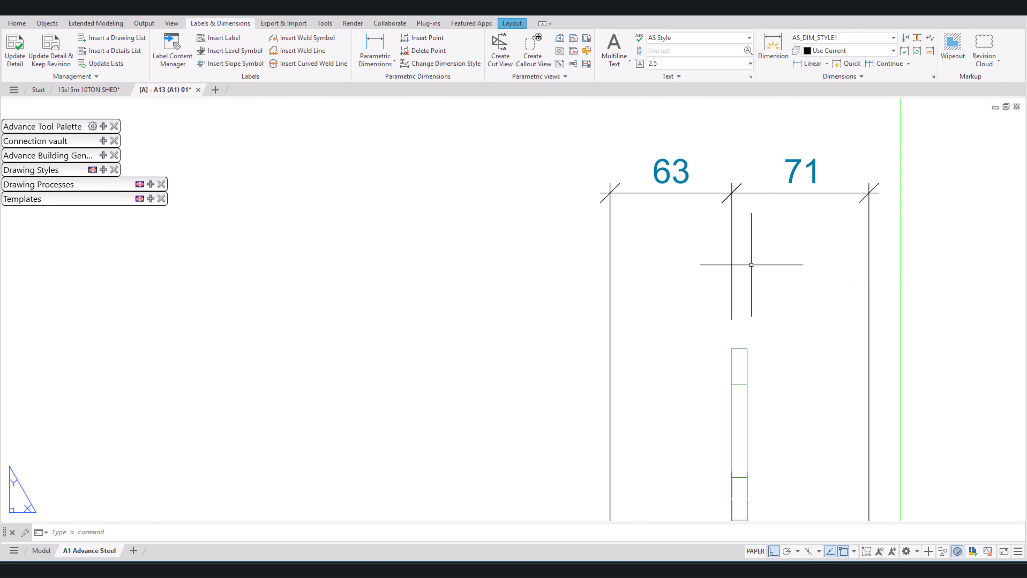
left_click(753, 271)
left_click(726, 251)
left_click(432, 37)
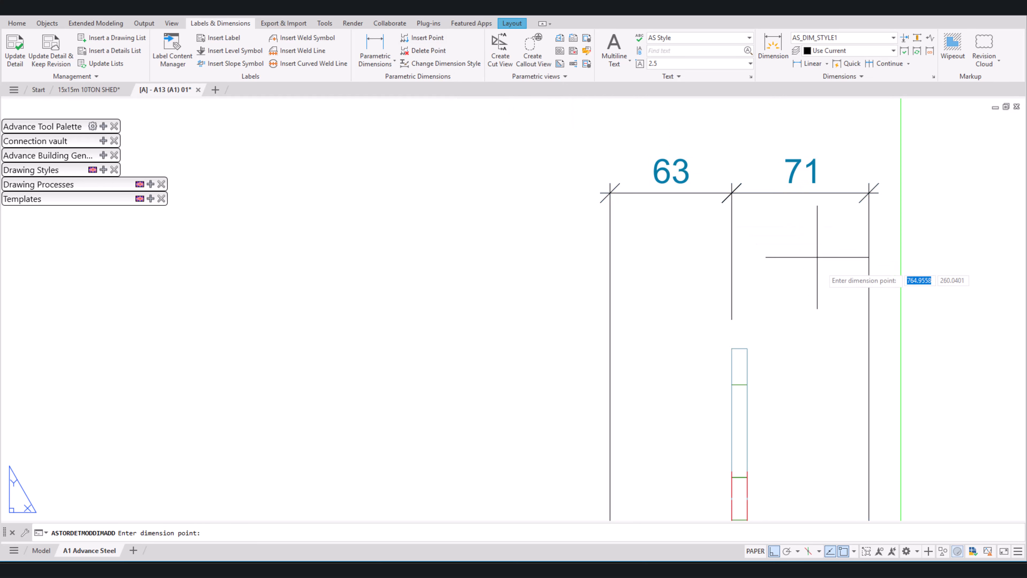
left_click(747, 348)
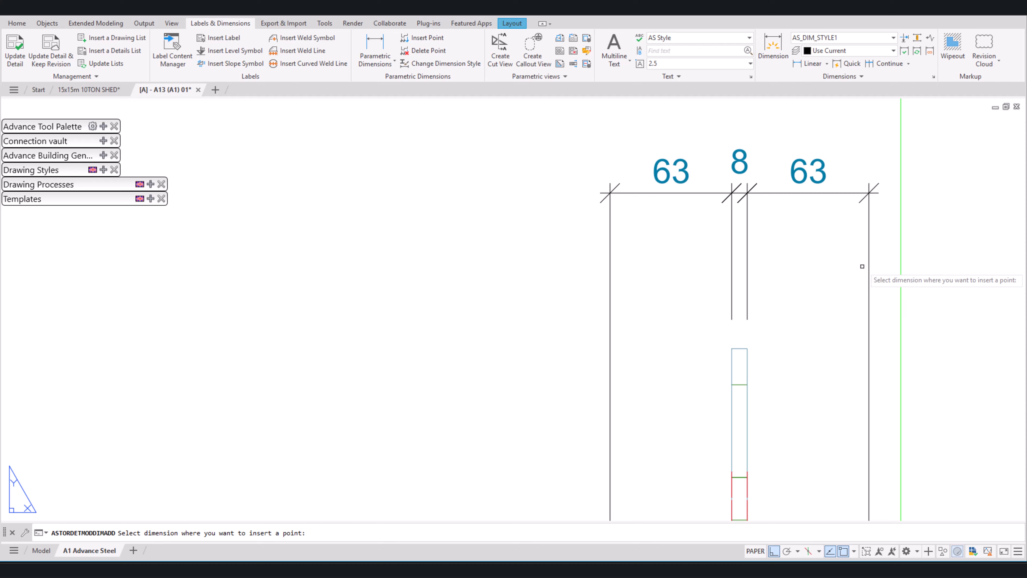
scroll(870, 275, "down", 6)
key("Escape")
Step: Move the B - B title farther down, clear of the section view's frame
mouse_move(892, 361)
middle_mouse_down()
mouse_move(931, 321)
mouse_move(930, 348)
mouse_move(887, 417)
middle_mouse_up()
scroll(918, 356, "down", 2)
scroll(867, 196, "up", 4)
left_click(812, 343)
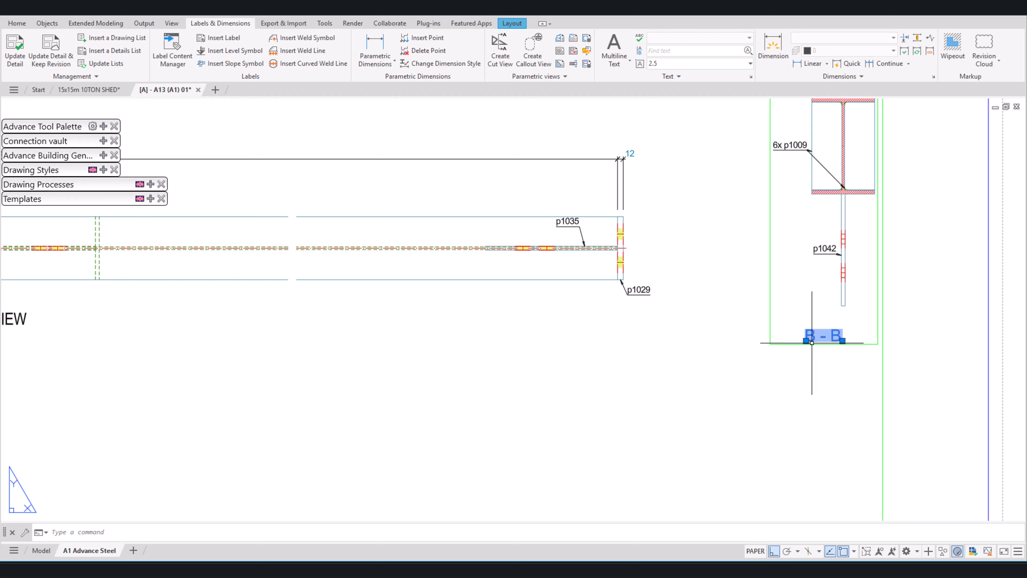
left_click(806, 341)
left_click(847, 396)
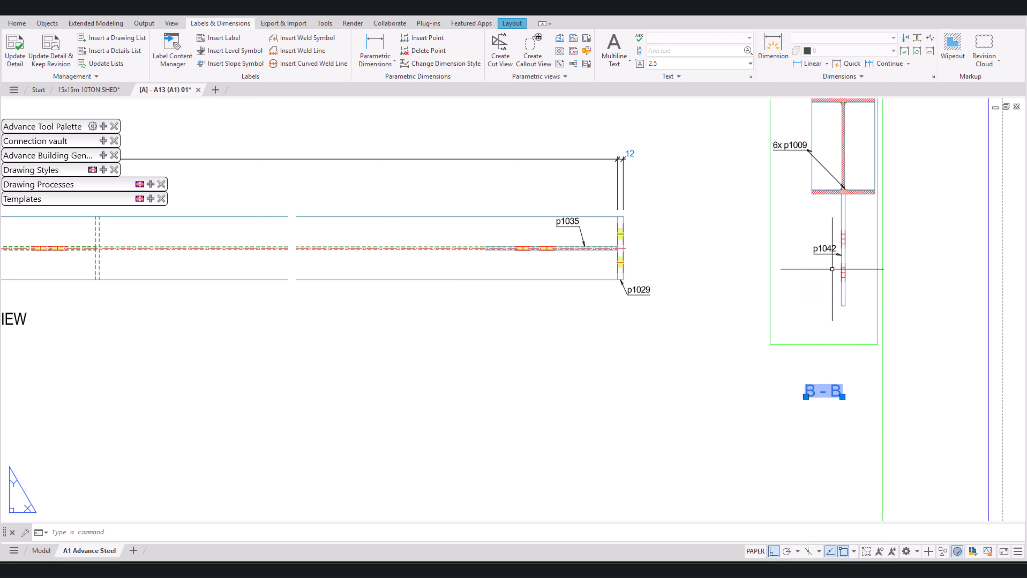
key("Escape")
Step: Move the p1042 label in section B-B down and to the left, away from the plate
left_click(818, 248)
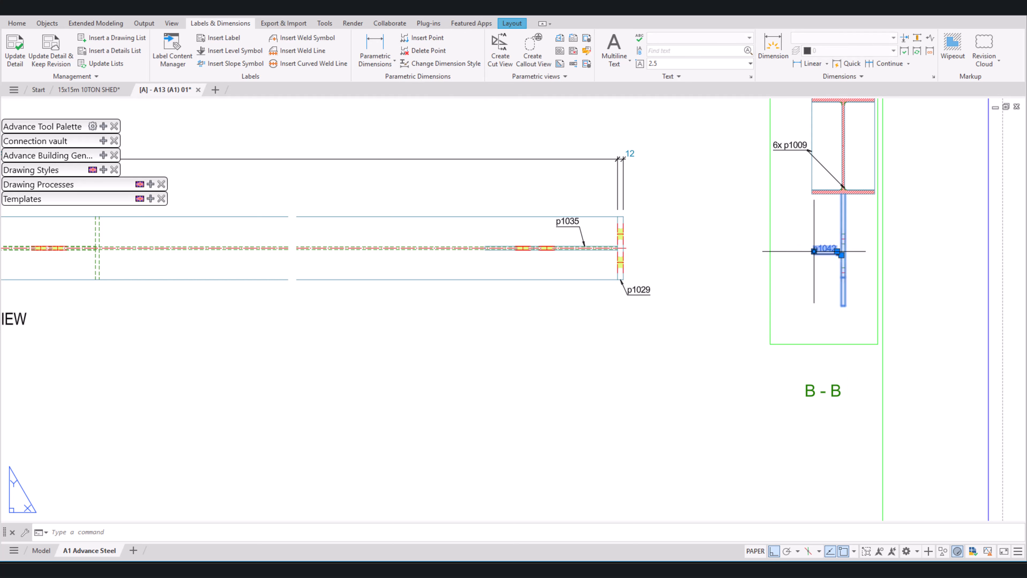
left_click(814, 252)
left_click(762, 288)
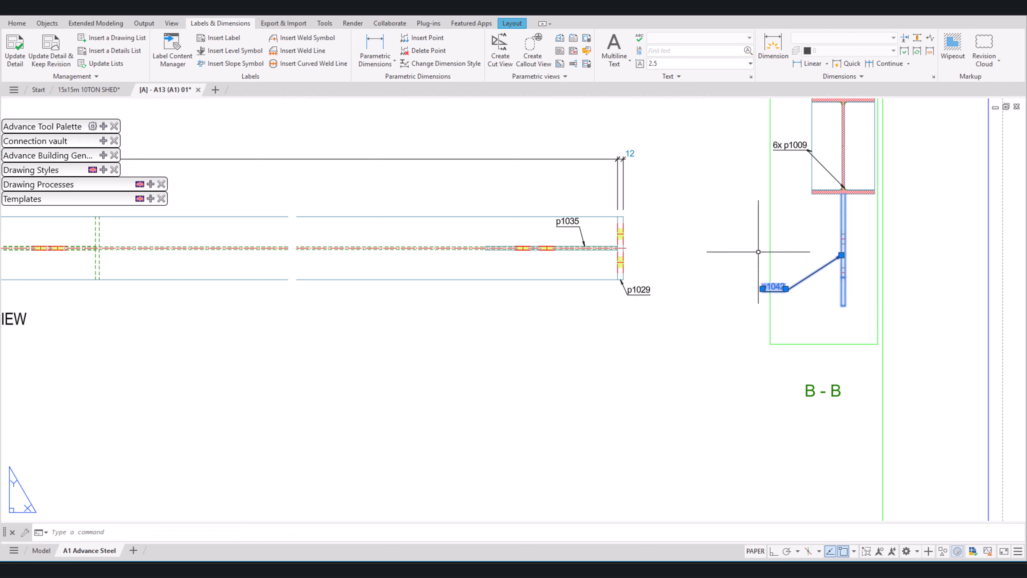
key("Escape")
Step: Add a horizontal parametric dimension in section B-B from the bottom flange's left corner to plate p1042's bottom-left corner, placed below the plate
left_click(373, 49)
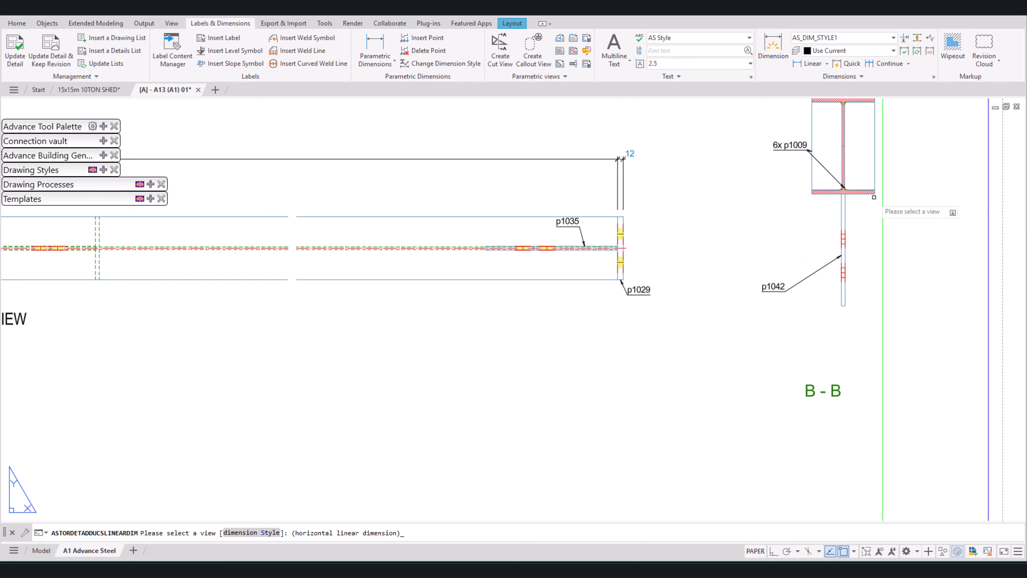
left_click(874, 197)
scroll(826, 205, "up", 4)
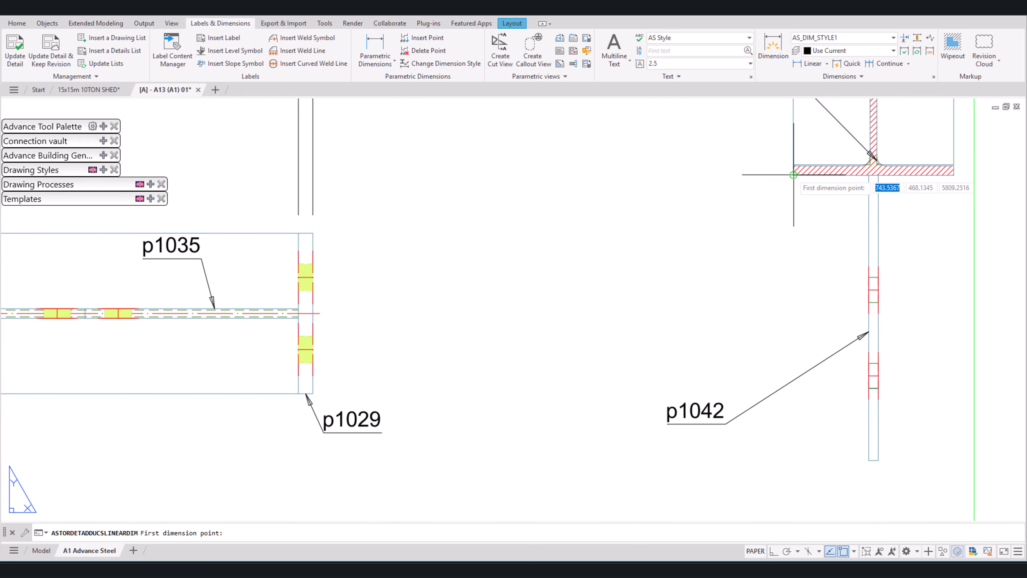
scroll(872, 408, "down", 2)
scroll(861, 423, "up", 4)
left_click(865, 425)
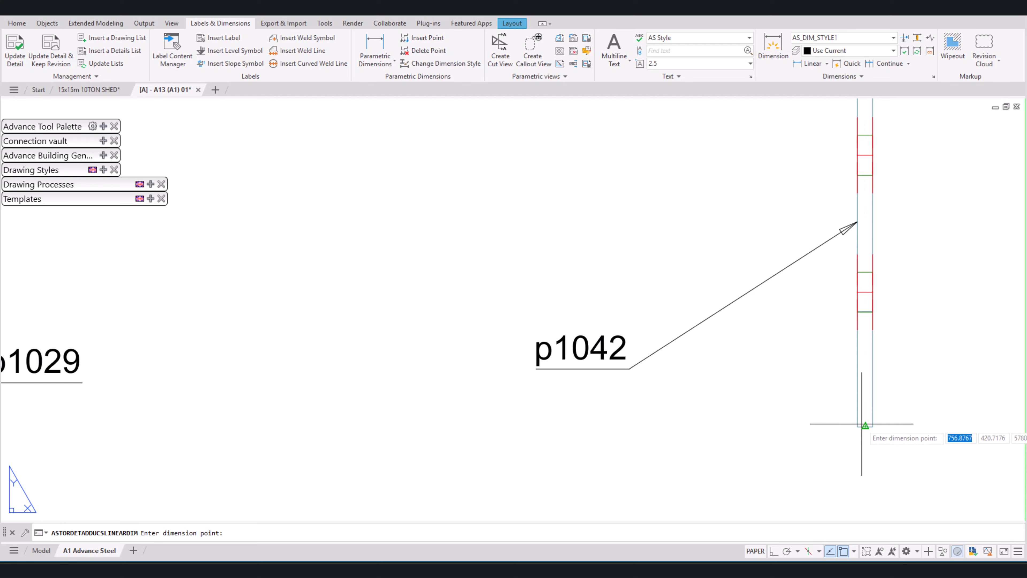
left_click(857, 426)
scroll(860, 368, "down", 2)
left_click(842, 434)
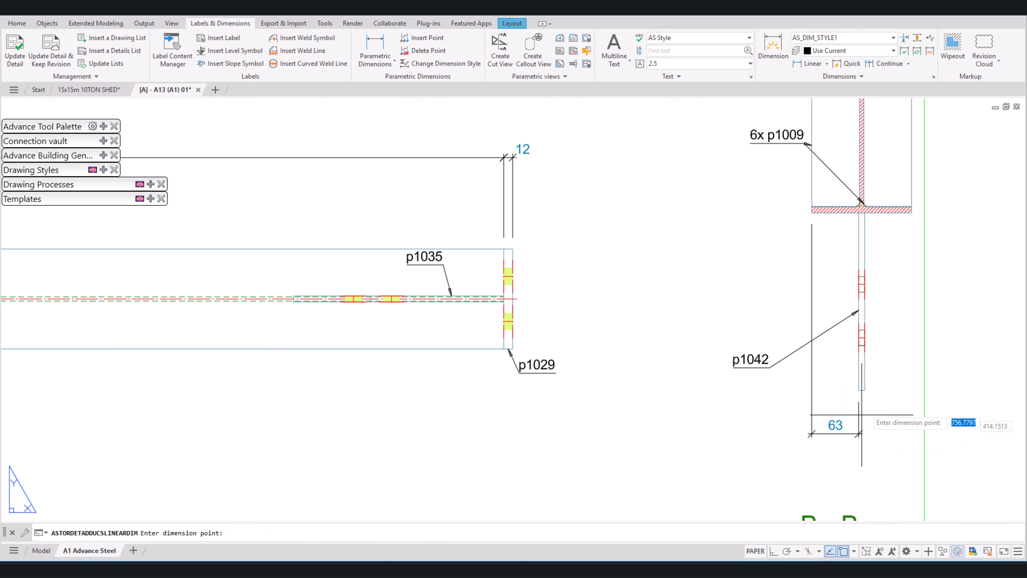
Step: Extend the dimension chain below section B-B to plate p1042's right edge and the bottom flange's right corner
left_click(862, 415)
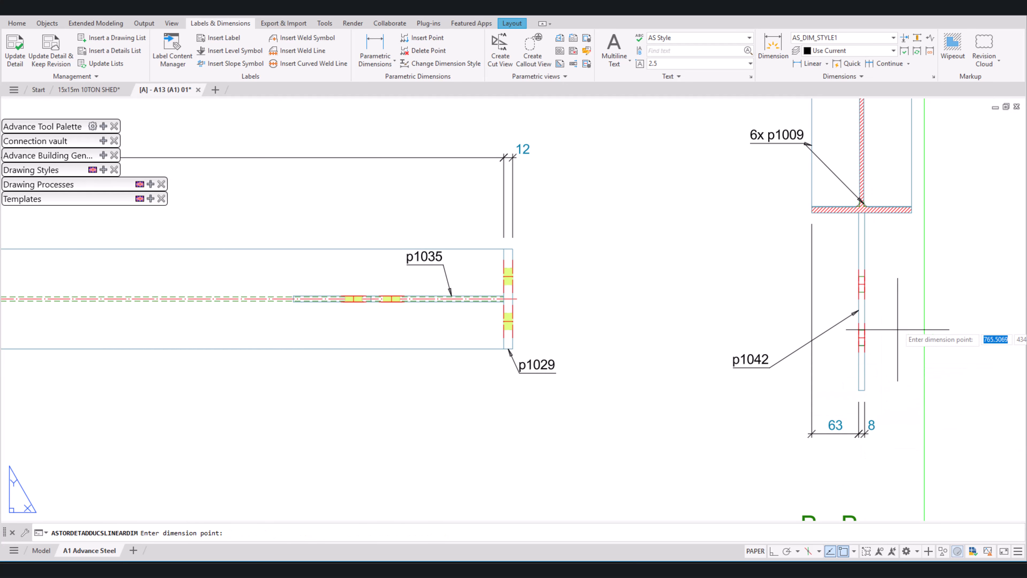
left_click(912, 210)
key("Return")
left_click(815, 166)
key("Escape")
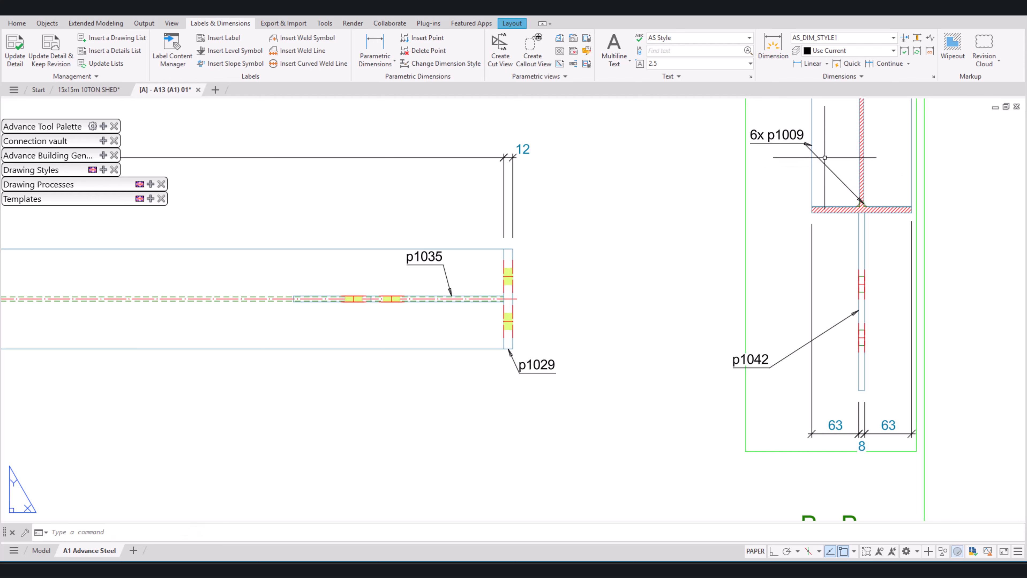
Step: Move the 6x p1009 label's lower leader point to the right stiffener's outer edge and its text up and left of section B-B
left_click(778, 135)
middle_click_drag(824, 157, 826, 233)
left_click(865, 280)
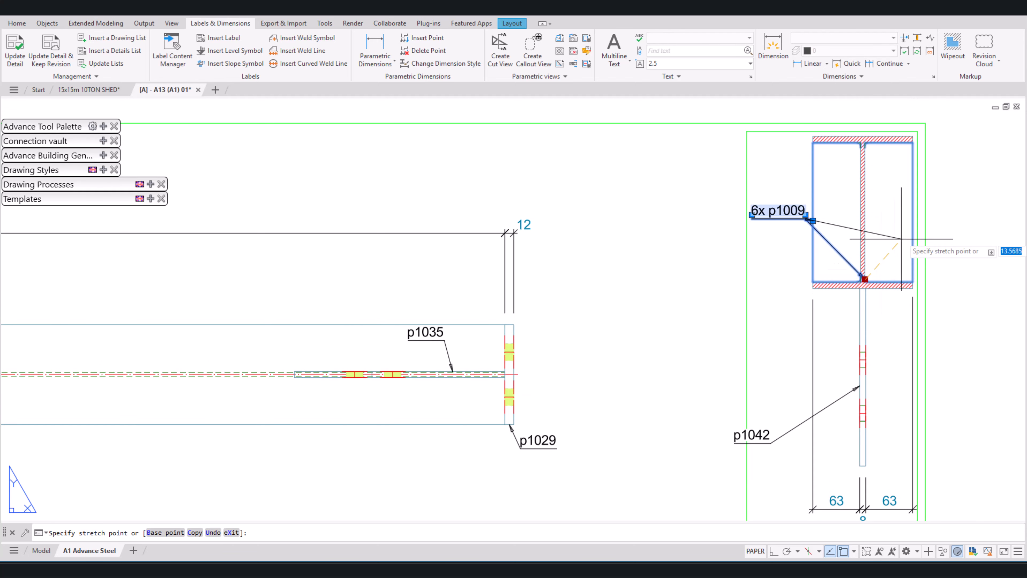
left_click(913, 220)
left_click(752, 215)
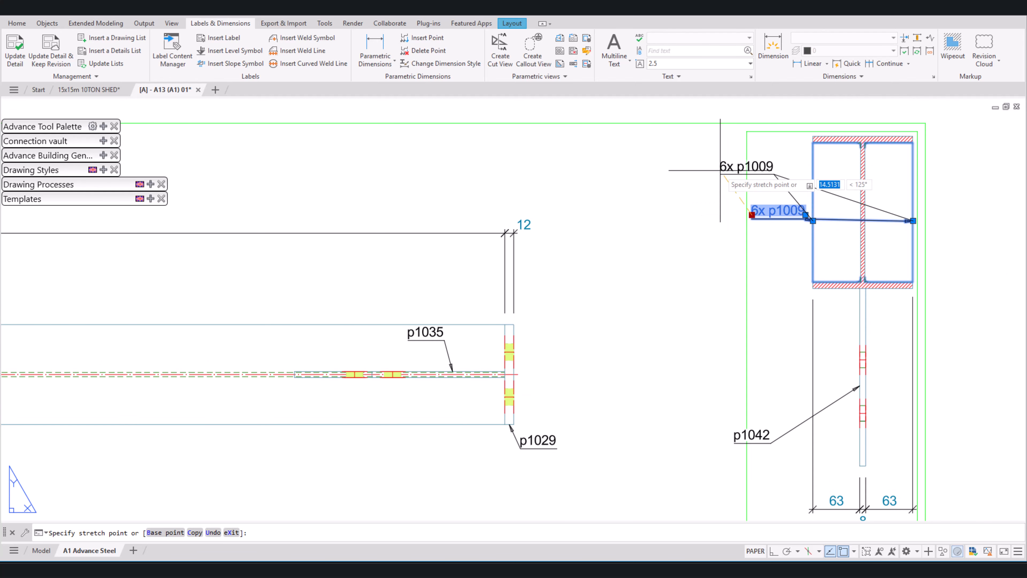
left_click(720, 170)
Step: Review the A13 sheet's views, dimensions and title block, and examine the bolt holes in the right-hand p1035 gusset plate
scroll(822, 243, "down", 6)
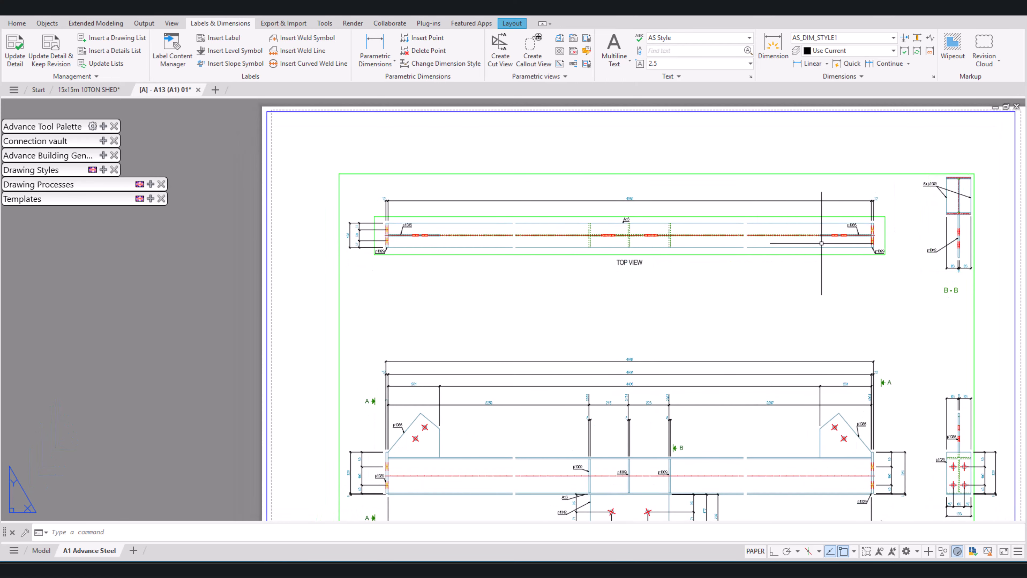
scroll(821, 243, "down", 4)
scroll(836, 338, "up", 4)
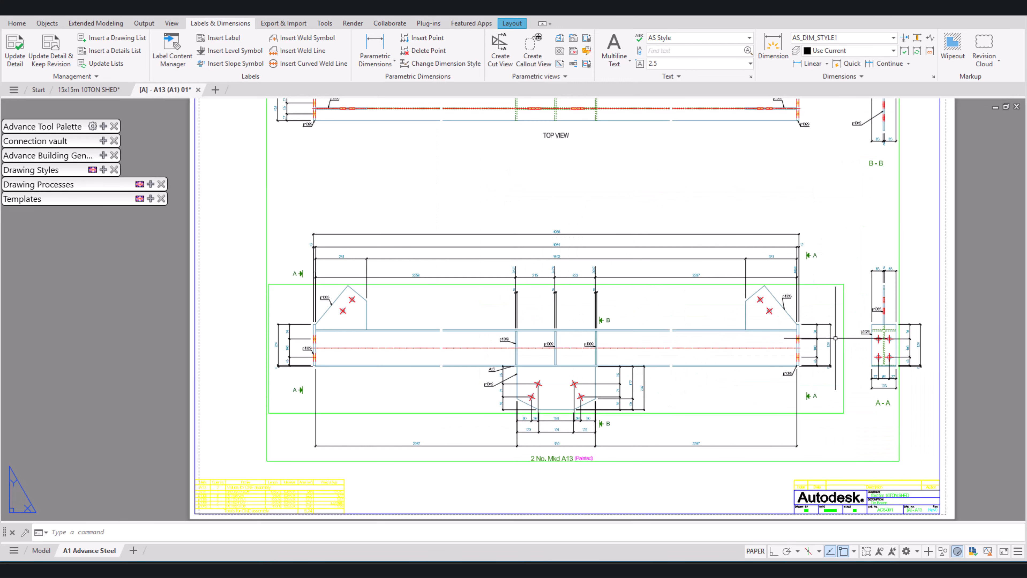
middle_click_drag(860, 318, 818, 337)
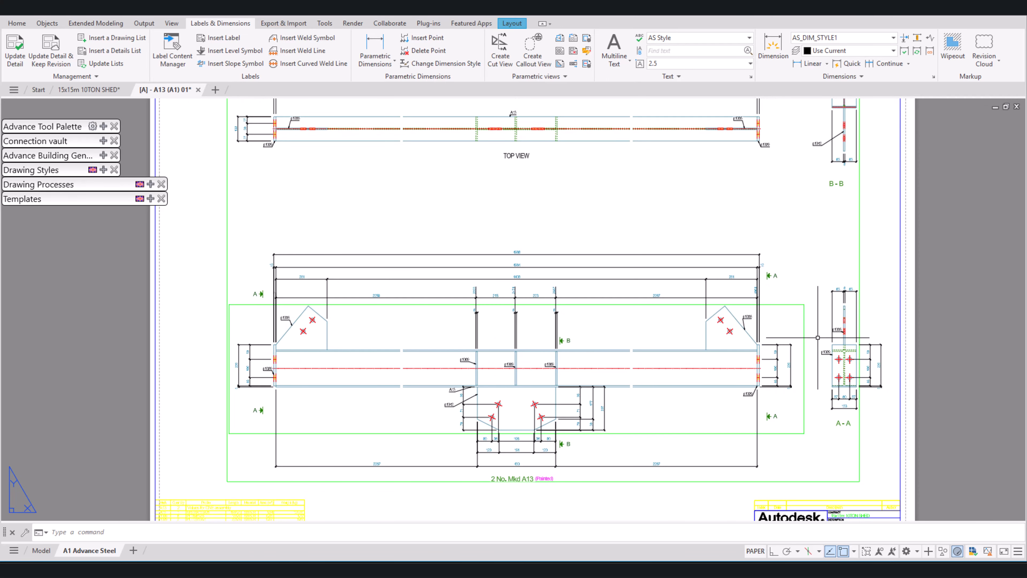
scroll(713, 326, "down", 3)
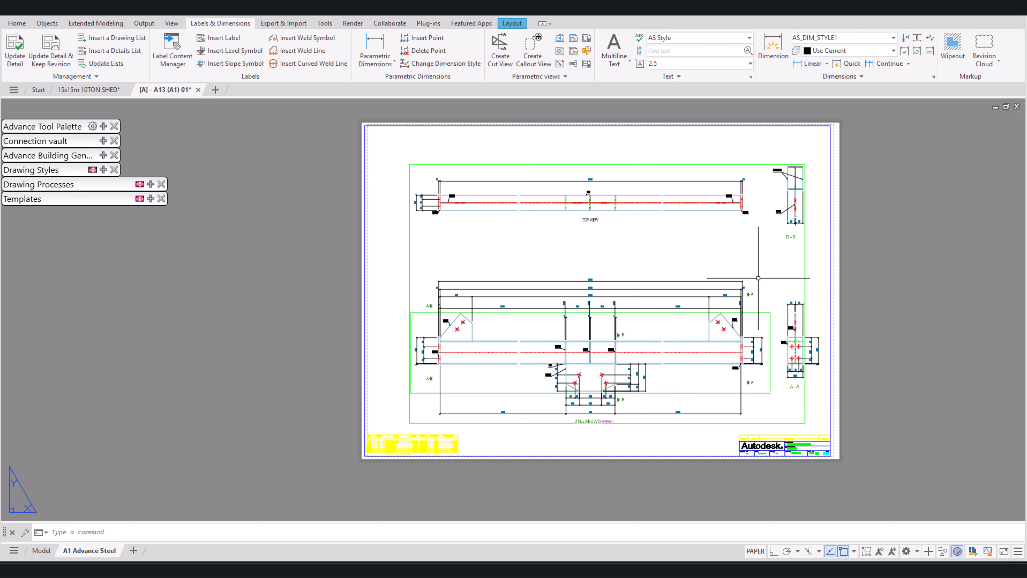
scroll(805, 379, "up", 2)
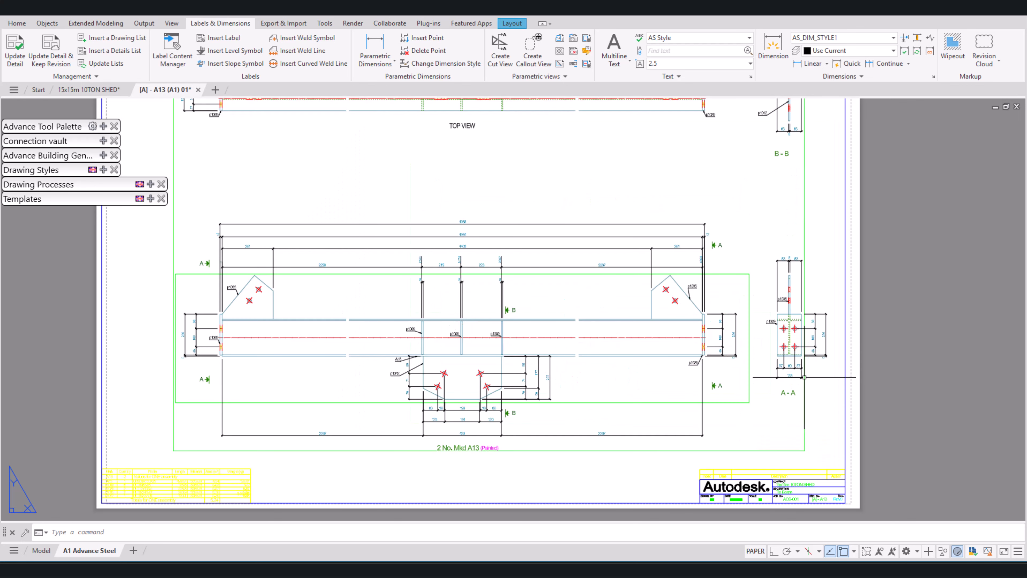
middle_click_drag(742, 436, 835, 400)
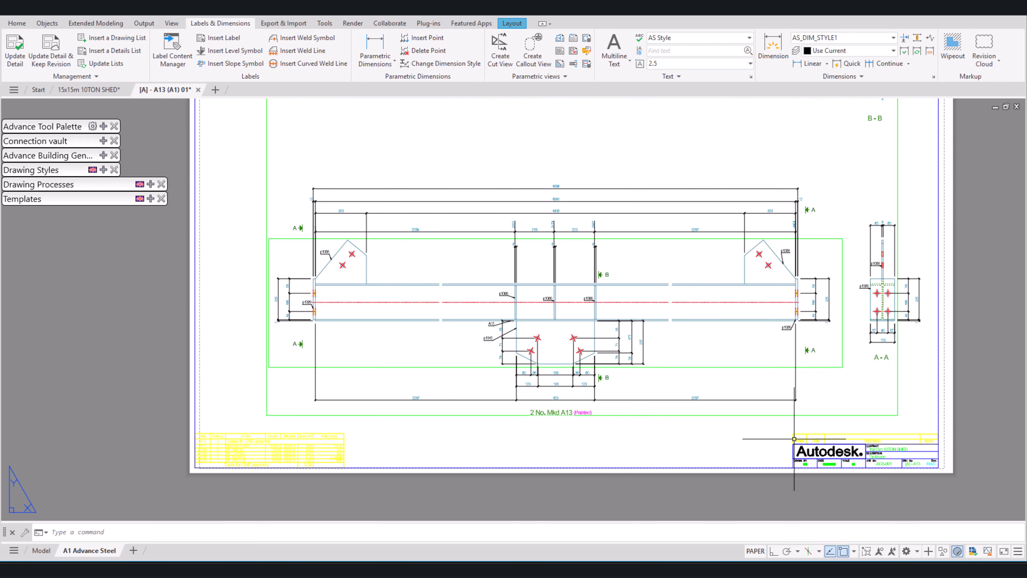
scroll(715, 465, "up", 2)
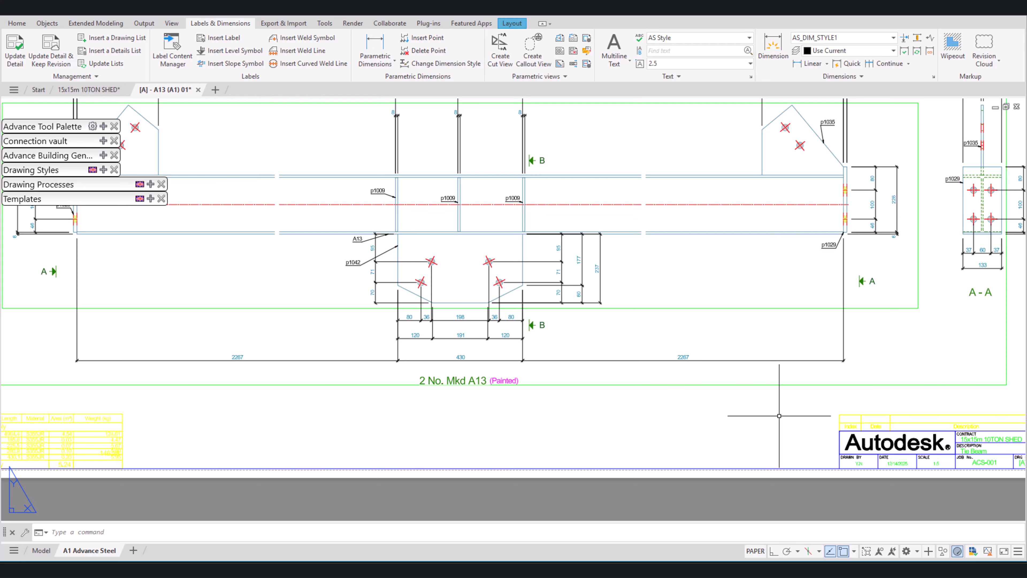
scroll(770, 404, "down", 3)
scroll(773, 232, "up", 5)
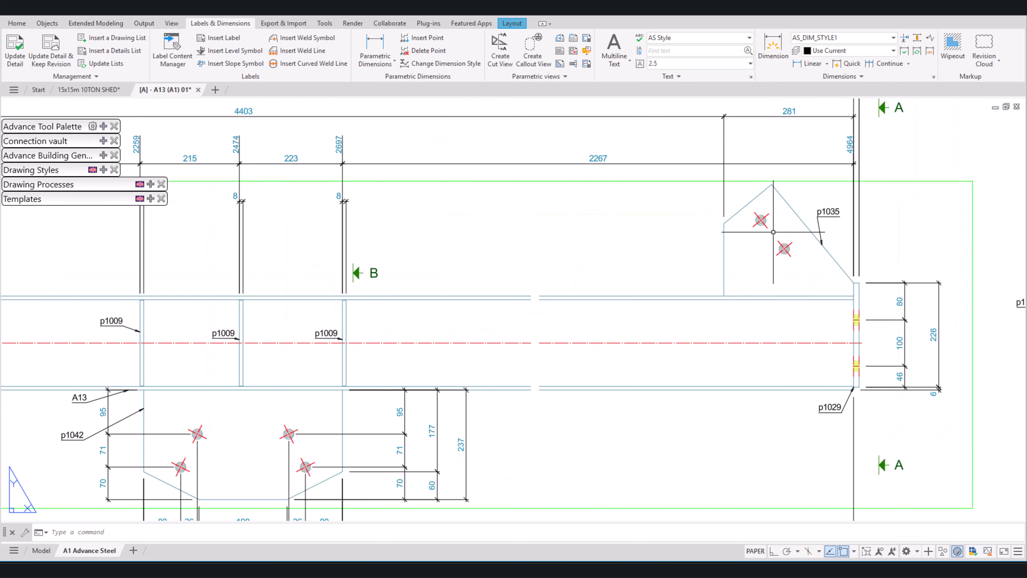
scroll(760, 220, "up", 3)
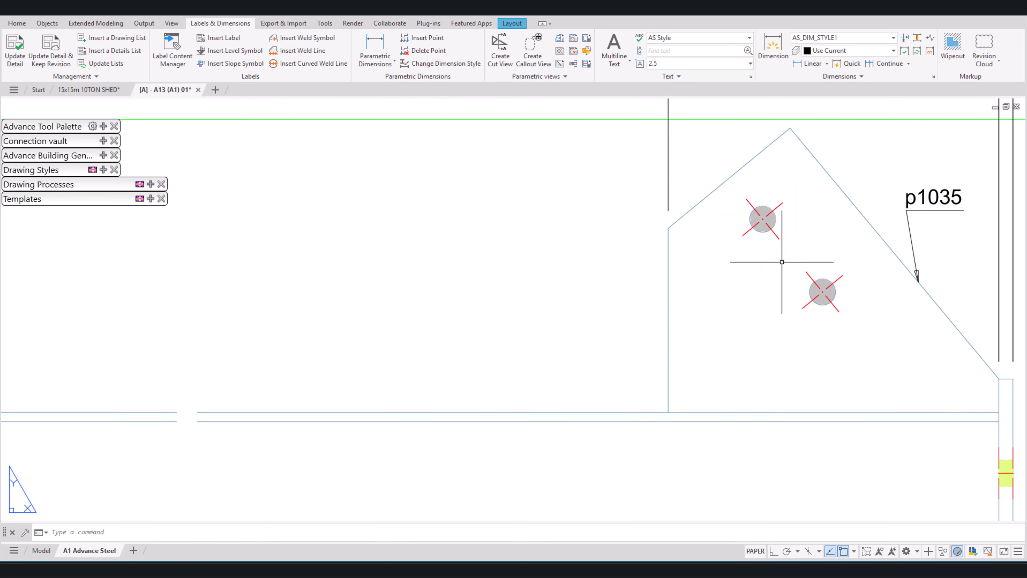
scroll(814, 292, "down", 5)
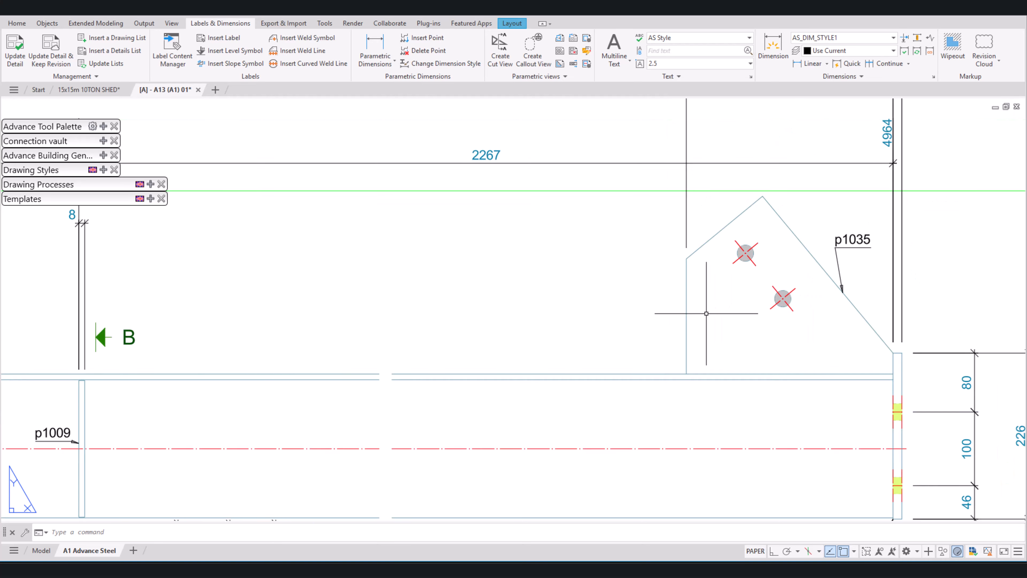
Step: Insert a label for end plate p1029's upper-right hole in section A-A, with horizontal text placed above and to the right
scroll(833, 340, "up", 3)
scroll(843, 341, "up", 4)
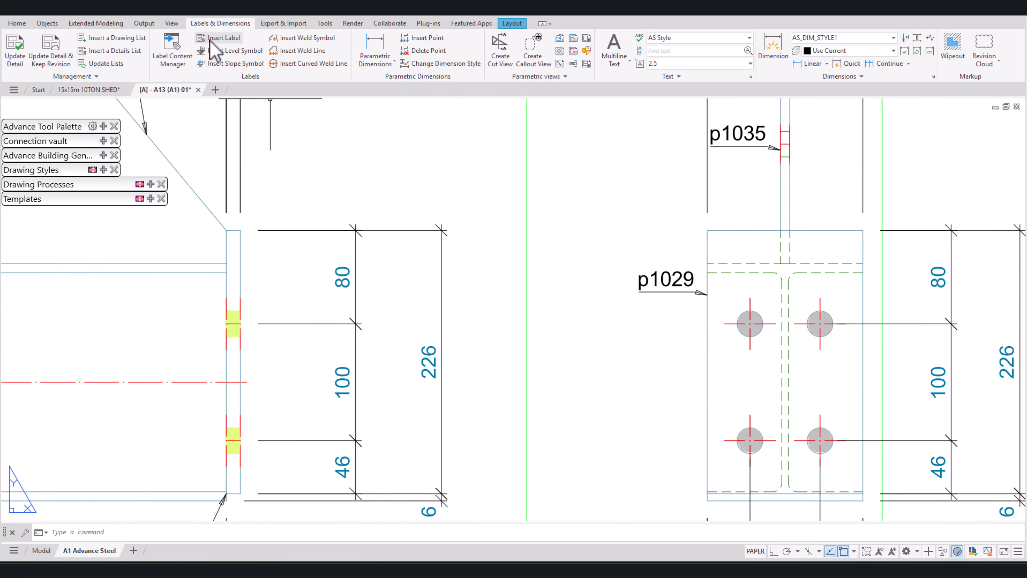
left_click(223, 37)
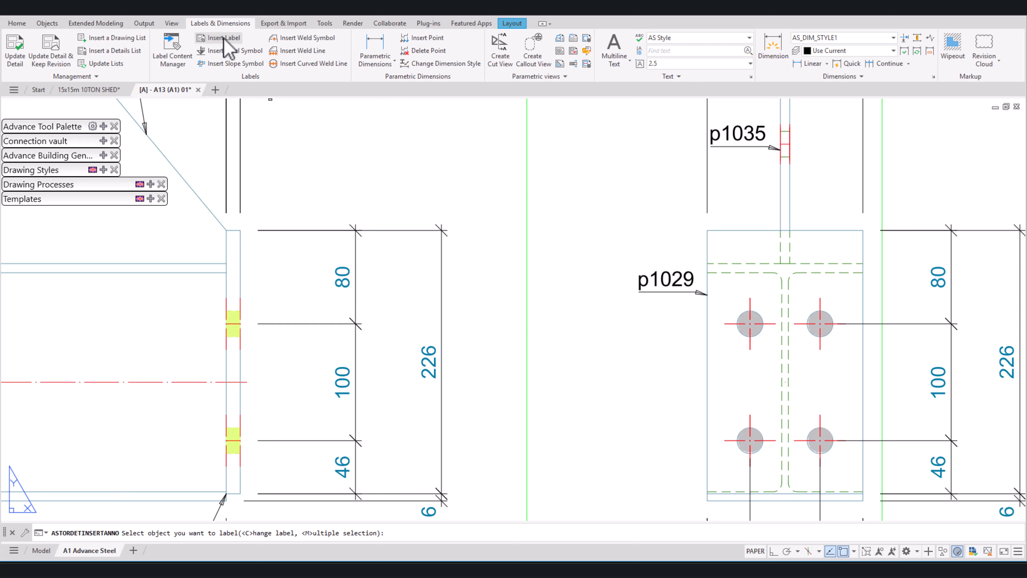
left_click(821, 325)
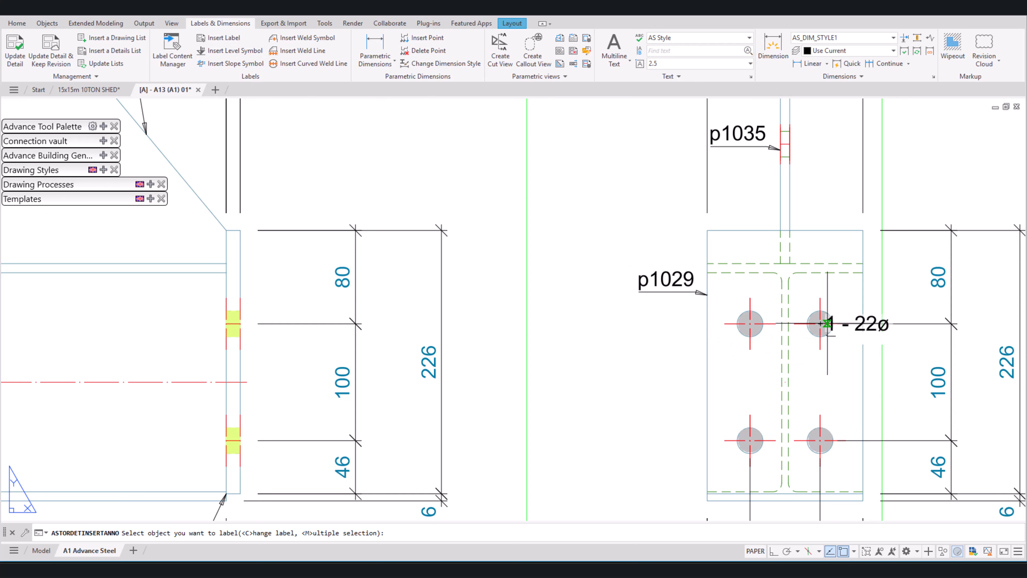
left_click(903, 148)
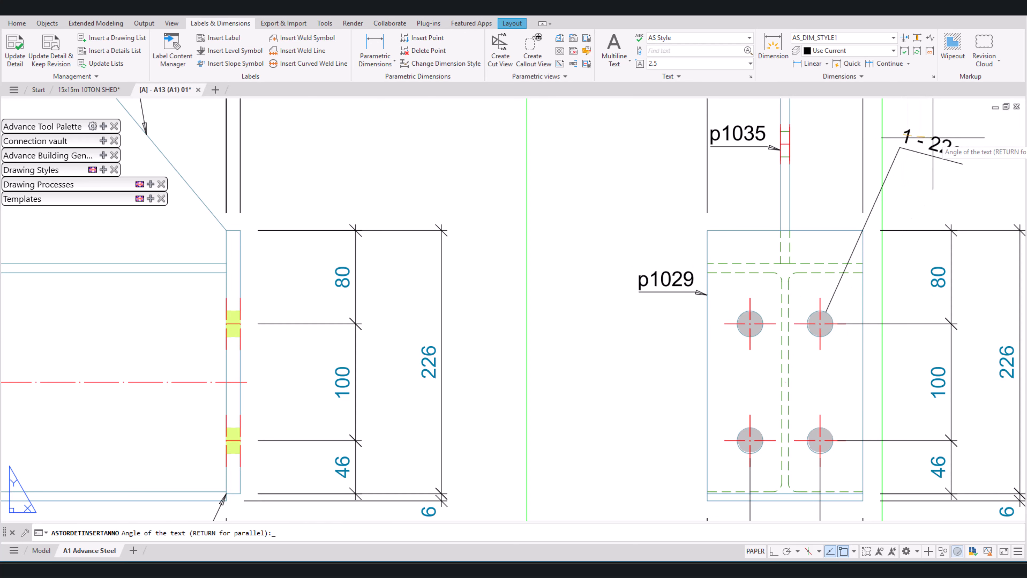
key("Return")
key("Return")
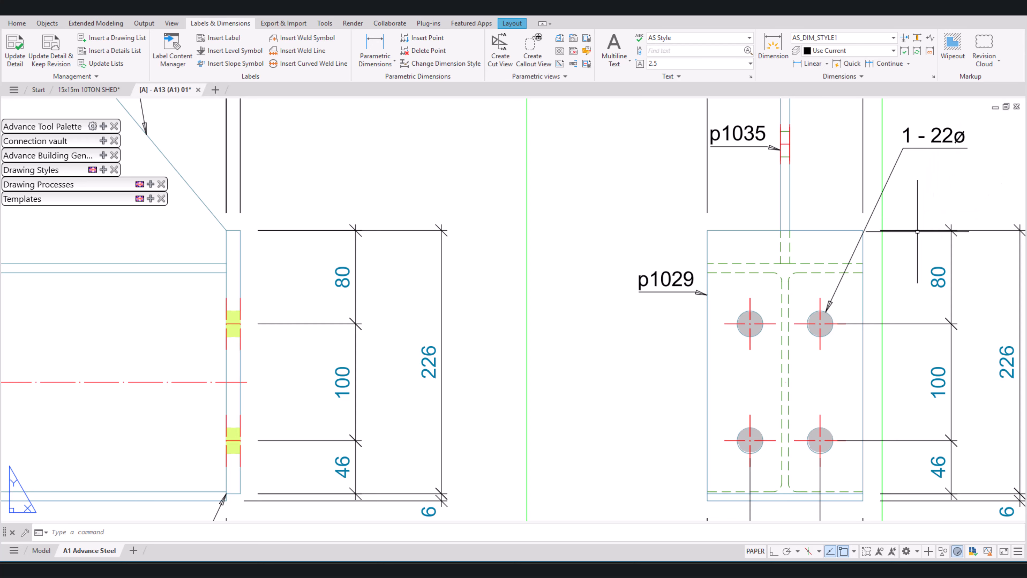
Step: Move the overall 226 and 6 dimension chain at the right end plate p1029 closer to the 80-100-46 chain in the front view
scroll(917, 231, "down", 4)
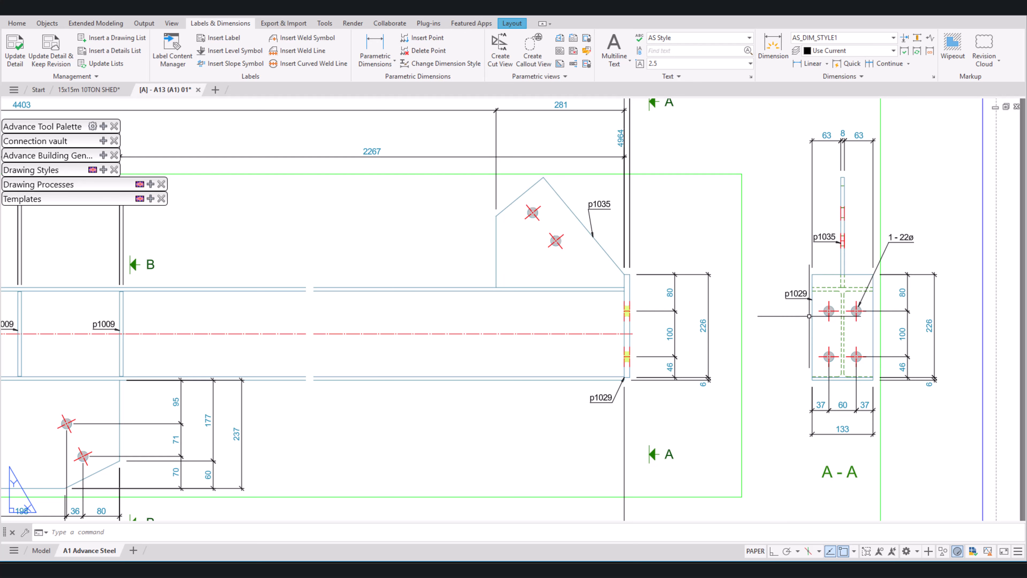
scroll(723, 304, "up", 2)
left_click(725, 301)
left_click(693, 278)
left_click(690, 339)
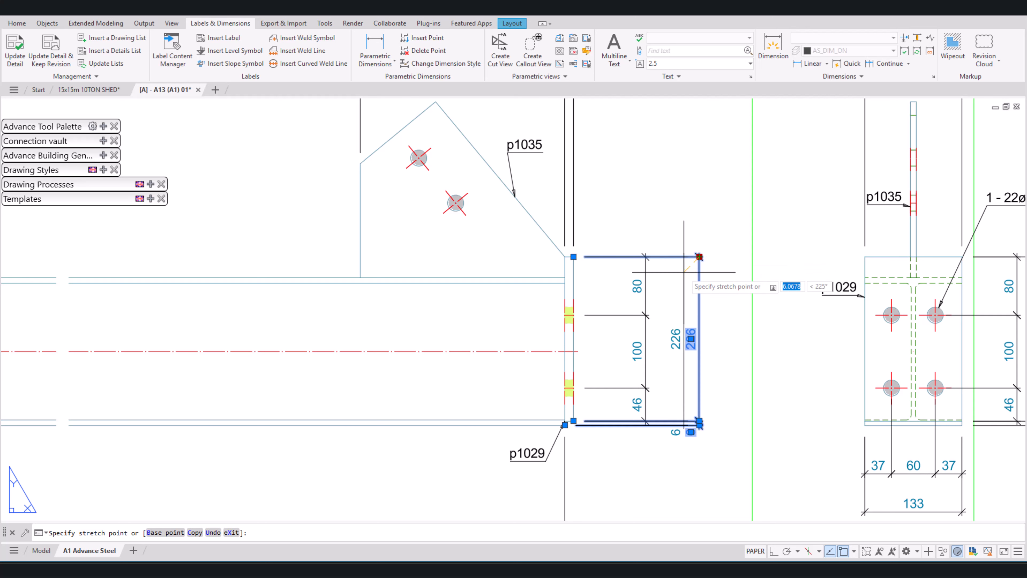
left_click(676, 338)
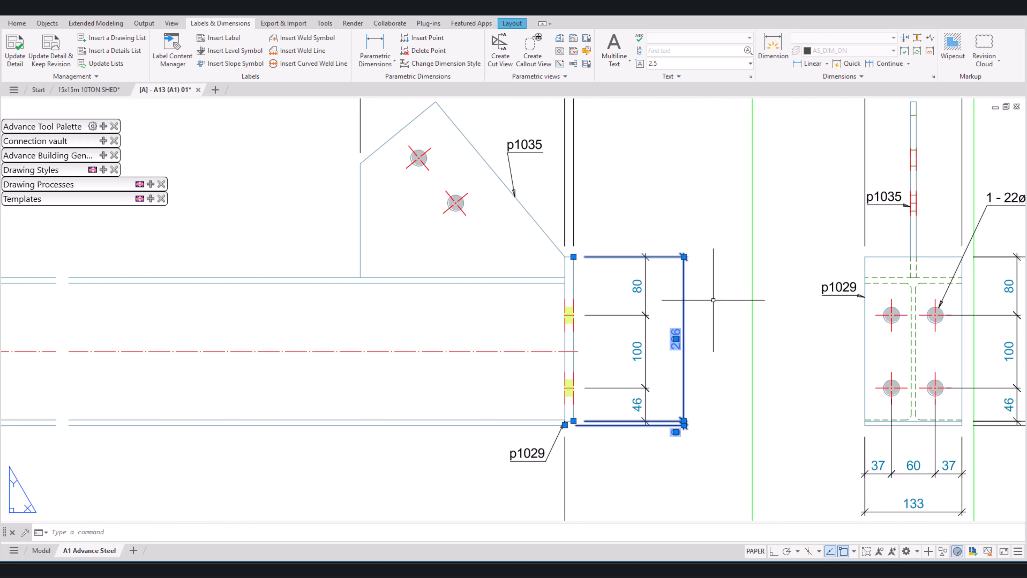
scroll(713, 299, "down", 6)
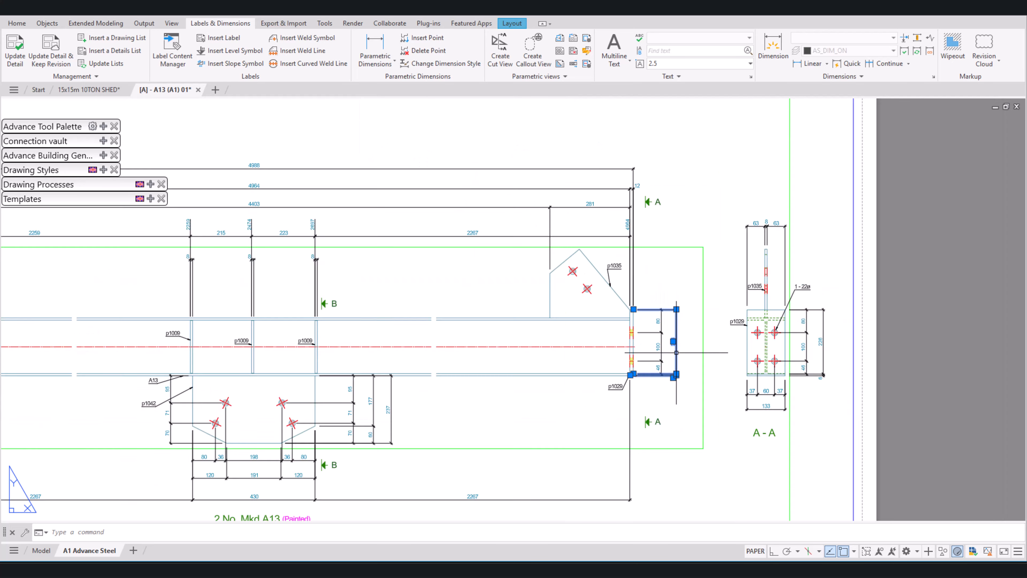
Step: Review the labels in the front view and examine the hidden stiffener plates around the middle of the top view
middle_click_drag(477, 345, 650, 360)
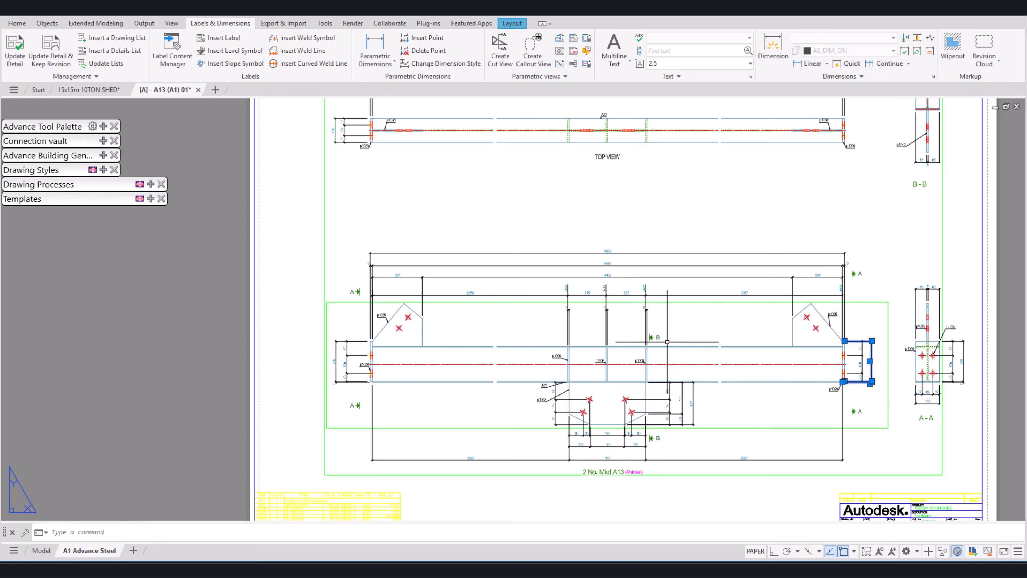
middle_click_drag(537, 151, 639, 180)
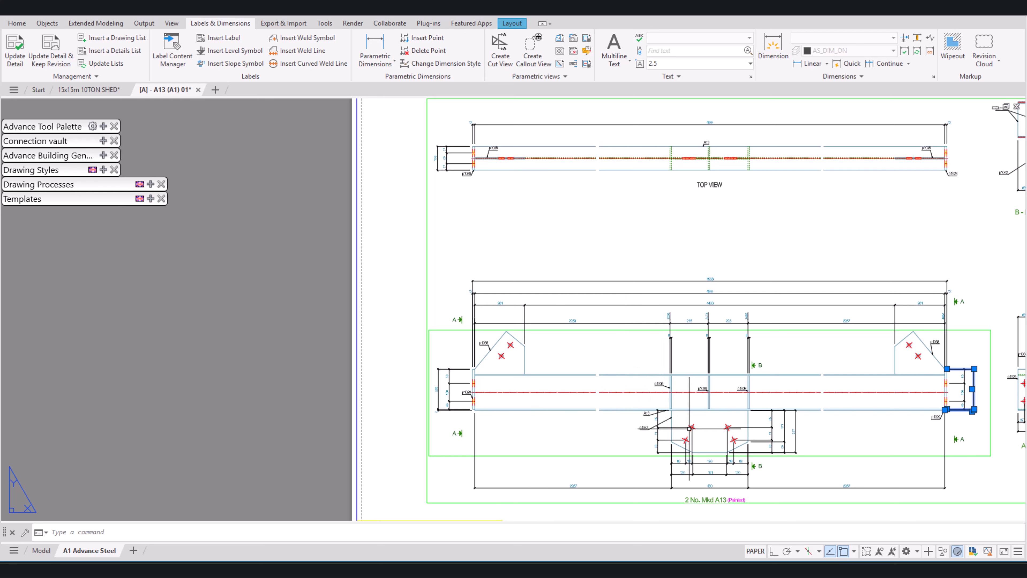
scroll(669, 399, "up", 5)
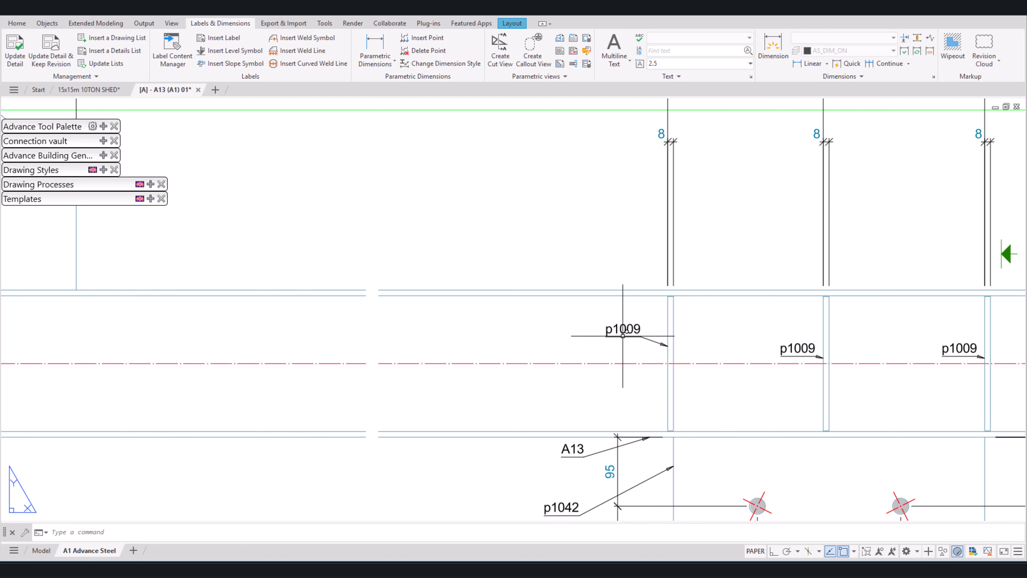
scroll(630, 351, "down", 4)
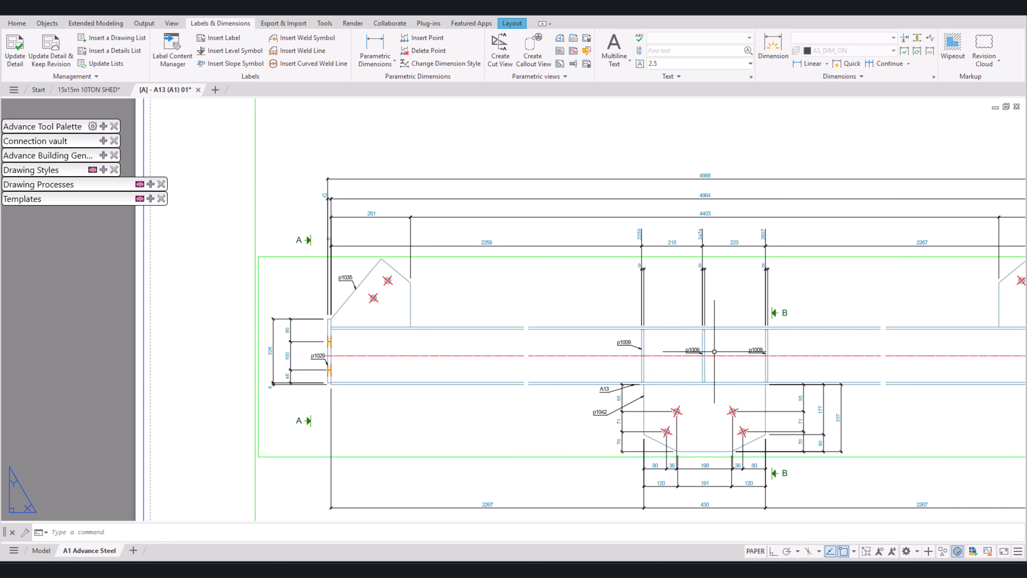
middle_click_drag(756, 259, 718, 498)
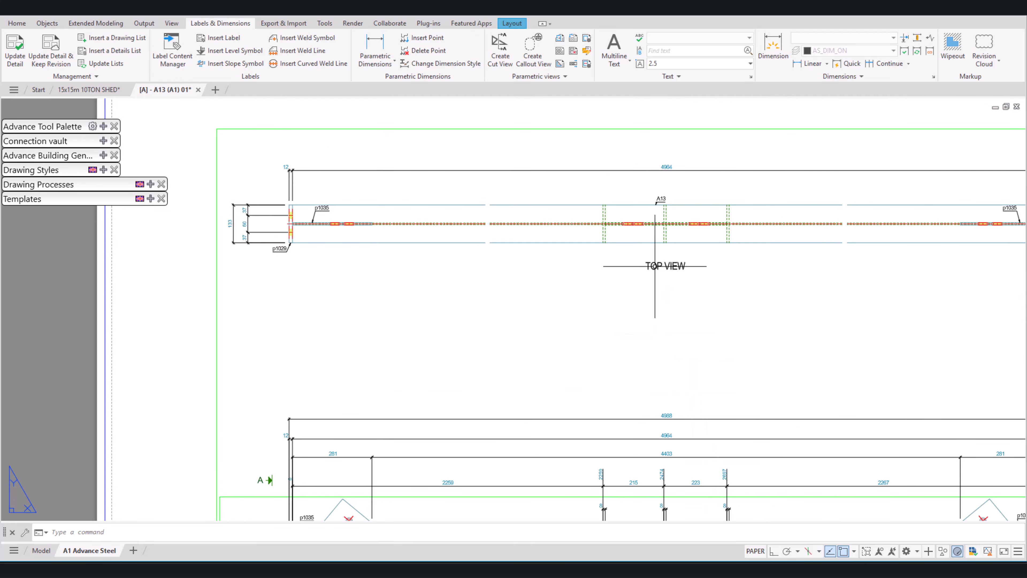
scroll(671, 210, "up", 4)
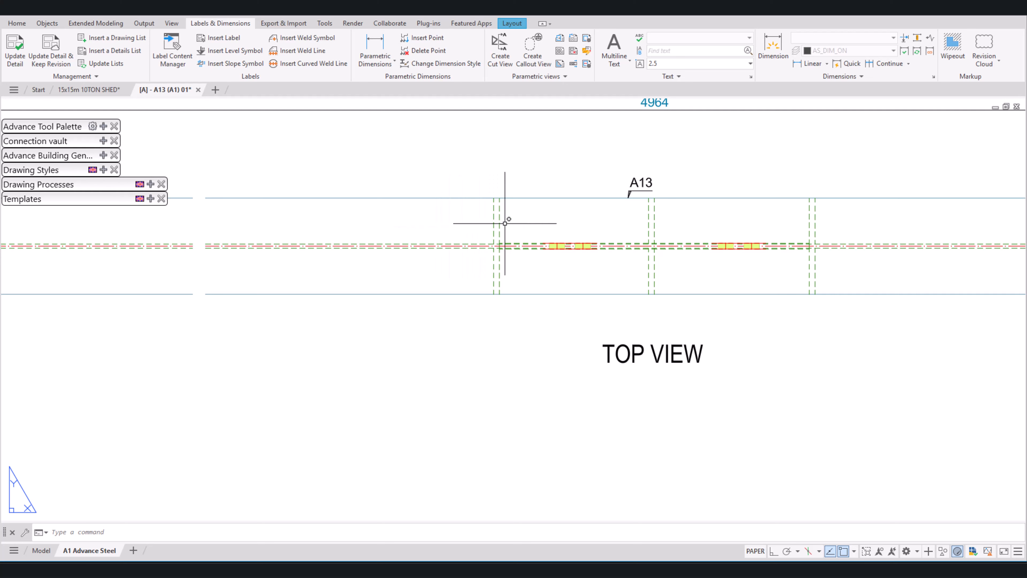
left_click(853, 225)
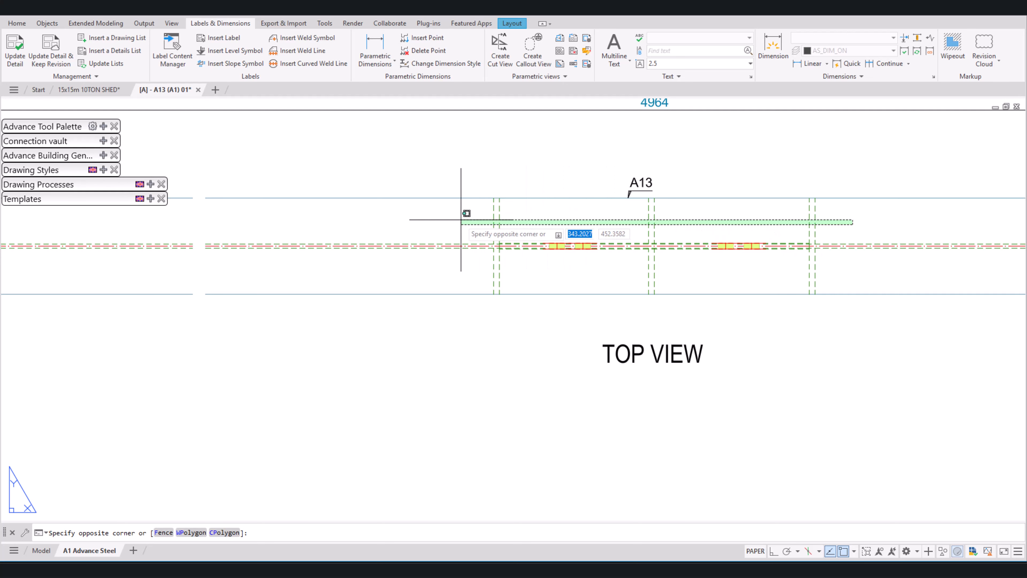
left_click(479, 226)
left_click(864, 279)
left_click(485, 249)
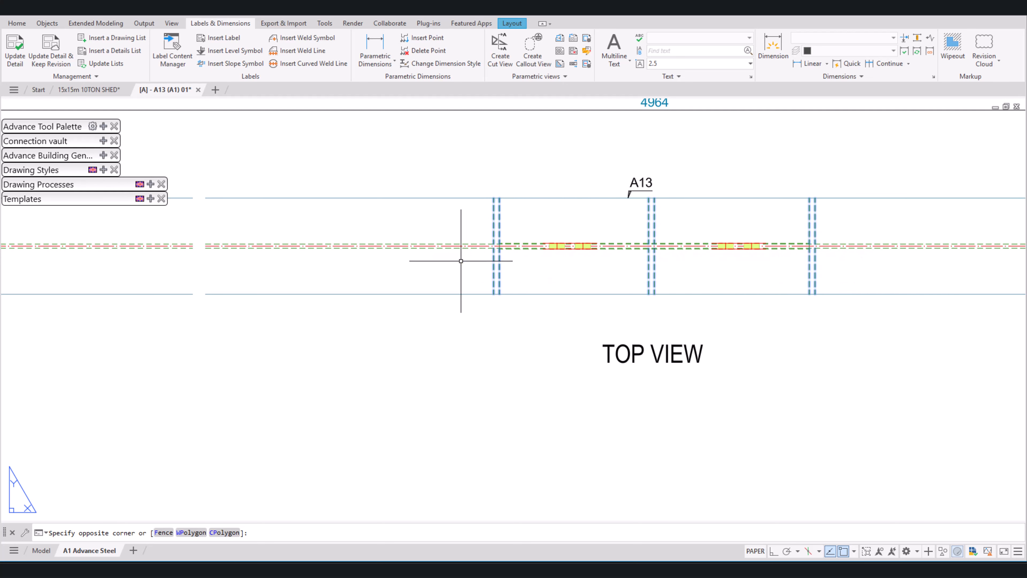
scroll(436, 276, "down", 2)
scroll(437, 277, "down", 3)
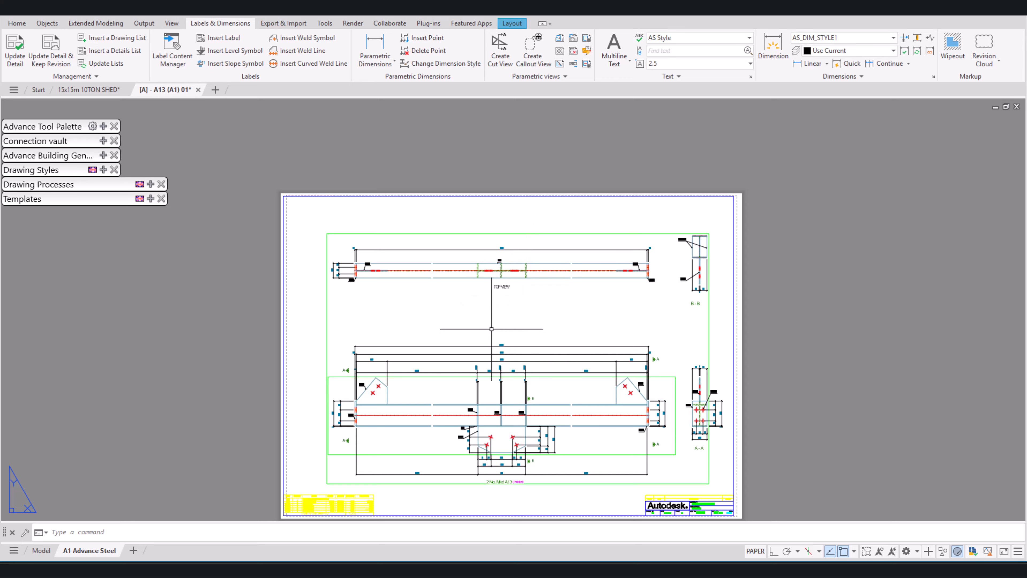
Step: Check the p1009 stiffener plate's quantity in the A13 assembly's parts list
middle_click_drag(491, 328, 735, 155)
scroll(519, 354, "up", 7)
middle_click_drag(723, 286, 527, 324)
scroll(527, 325, "up", 2)
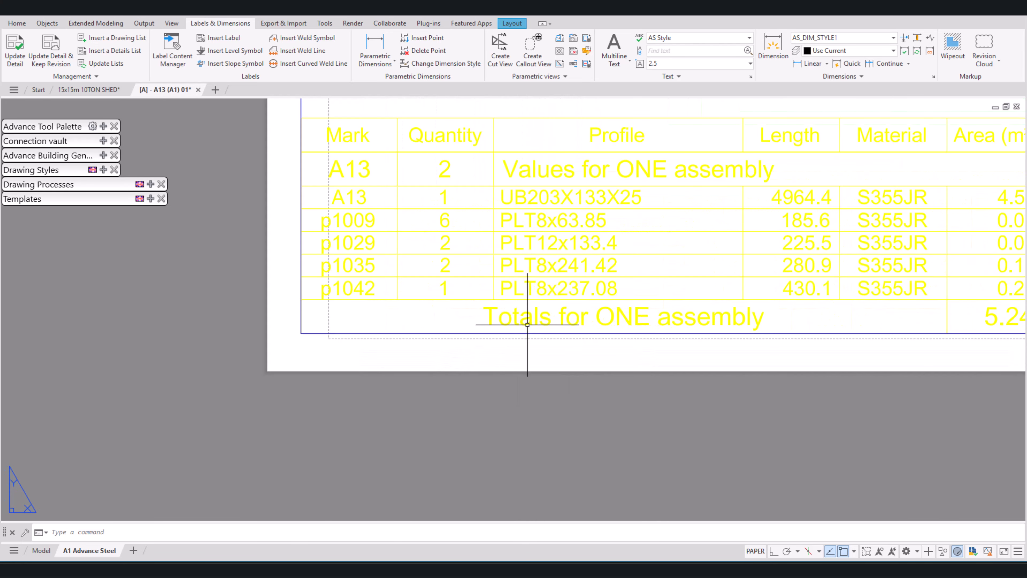
left_click(351, 219)
middle_click_drag(348, 220, 227, 283)
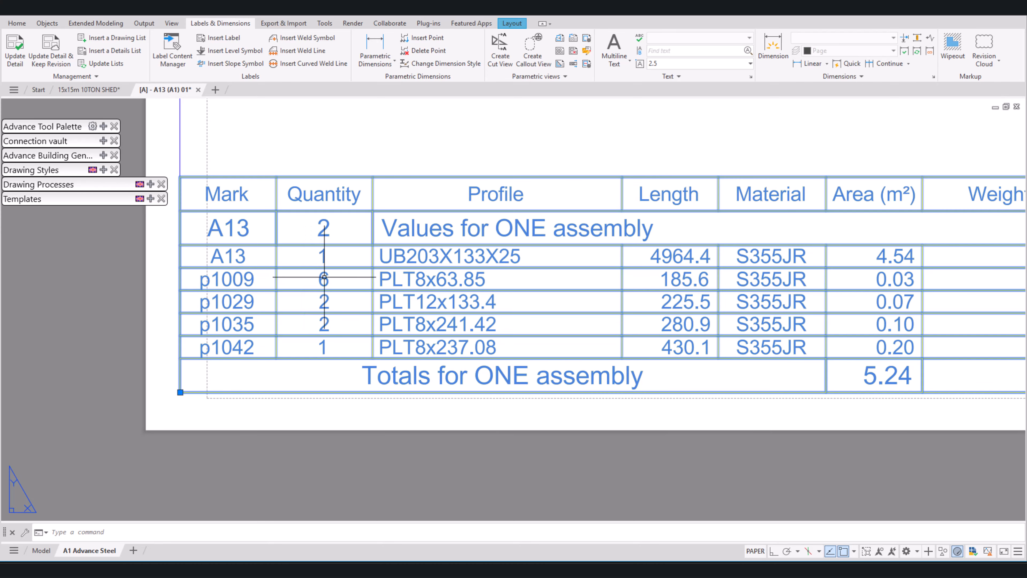
key("Escape")
scroll(419, 291, "down", 6)
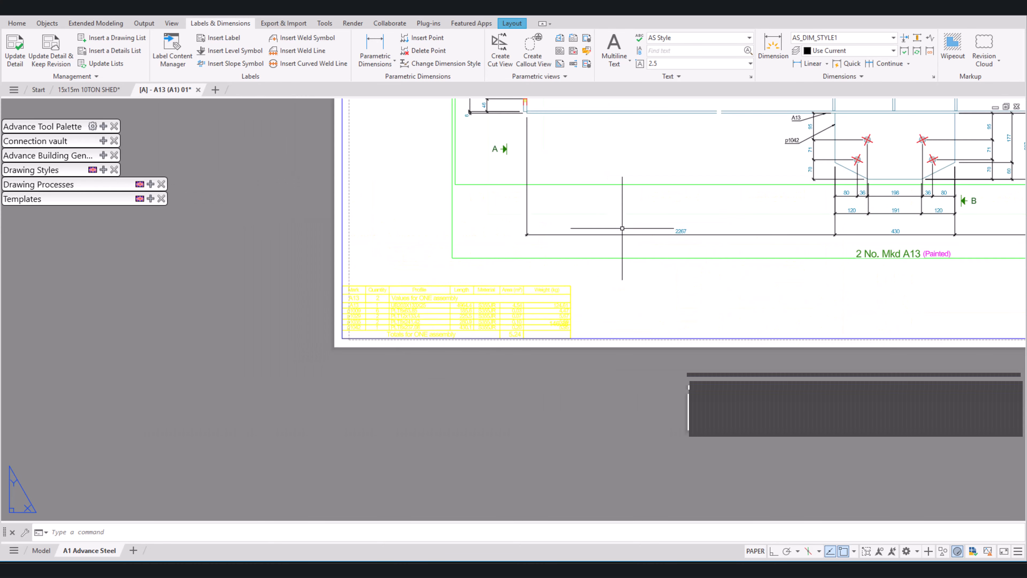
Step: Insert labels for all the stiffener plates in the top view at once using multiple selection
middle_click_drag(635, 225, 503, 410)
mouse_move(745, 300)
middle_mouse_down()
mouse_move(638, 387)
mouse_move(592, 499)
mouse_move(738, 444)
middle_mouse_up()
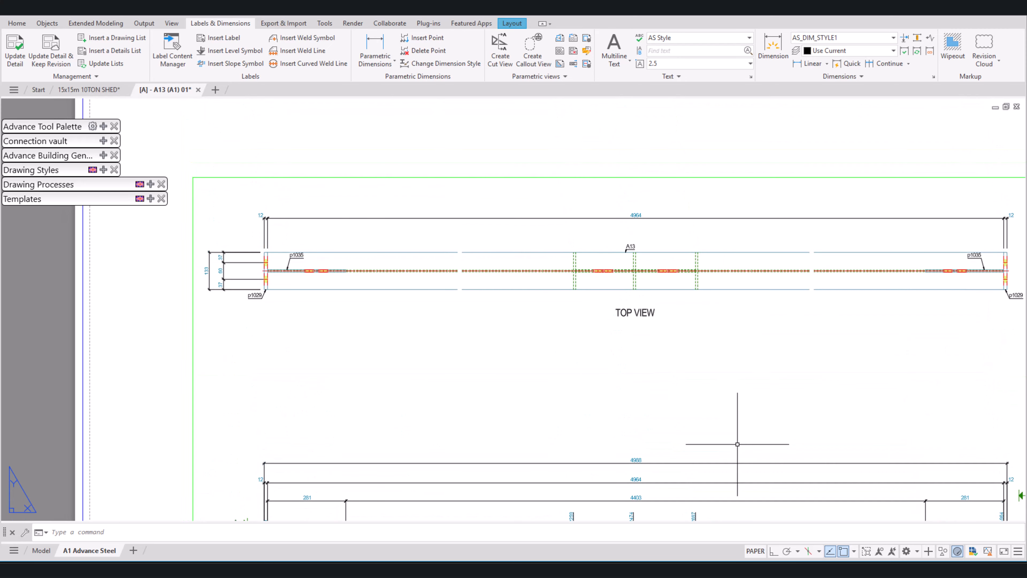
scroll(643, 273, "up", 3)
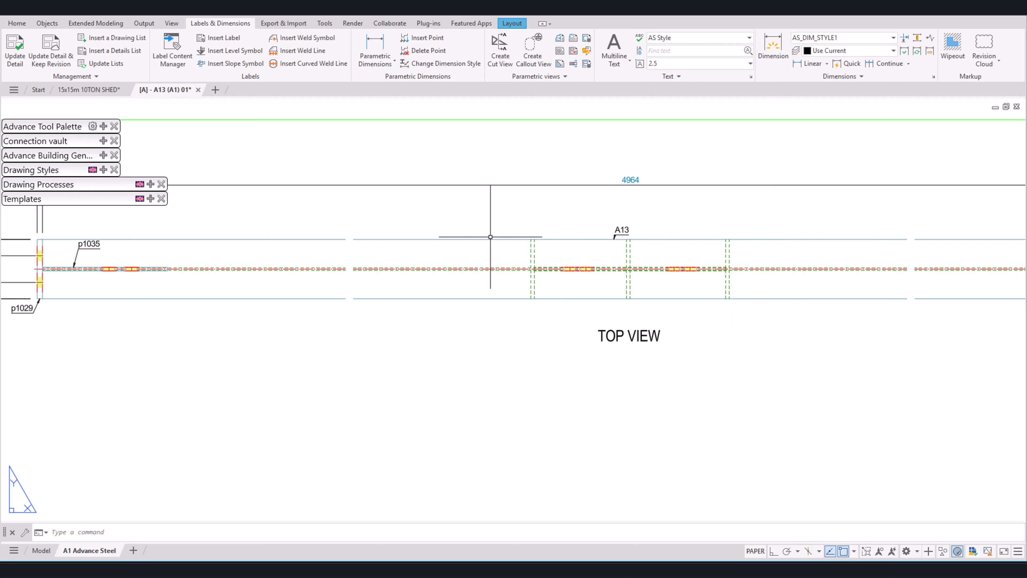
left_click(223, 38)
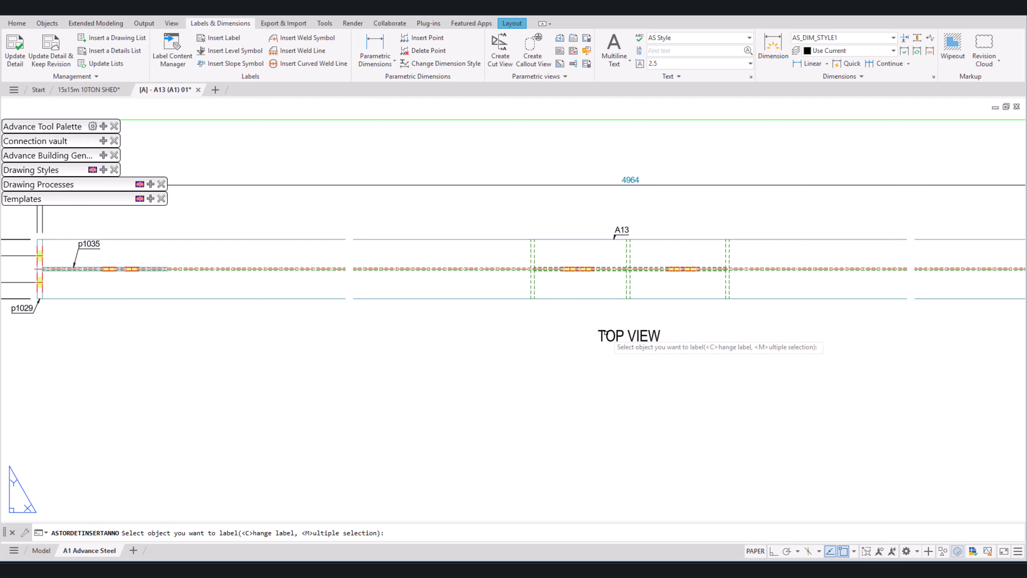
key("Return")
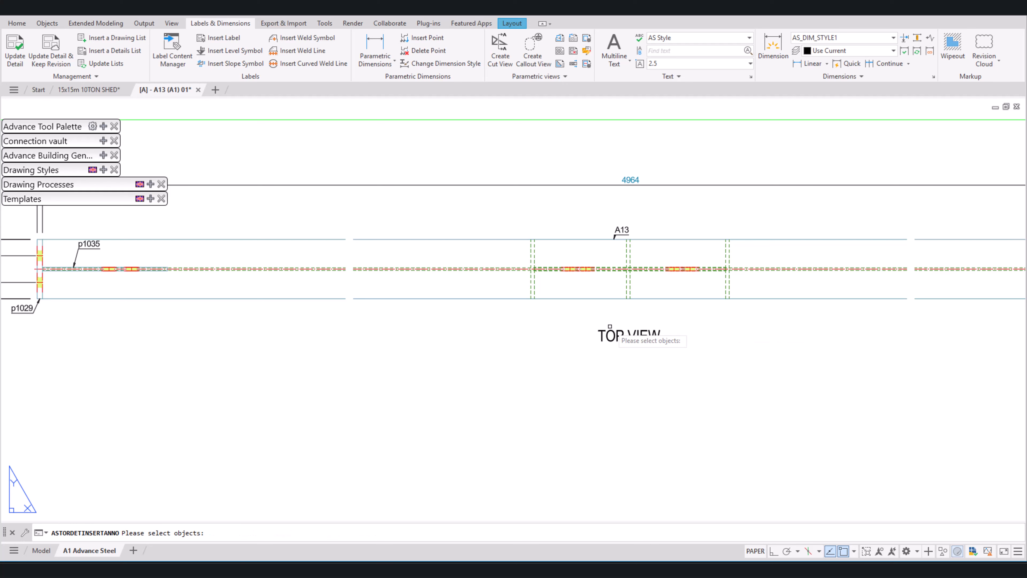
left_click(750, 288)
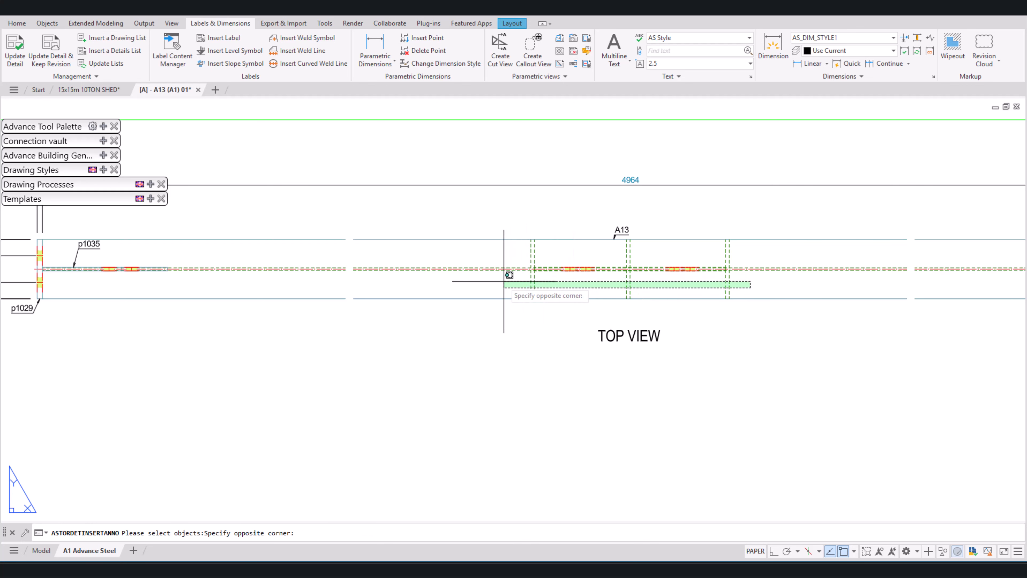
left_click(510, 278)
left_click(742, 258)
left_click(587, 250)
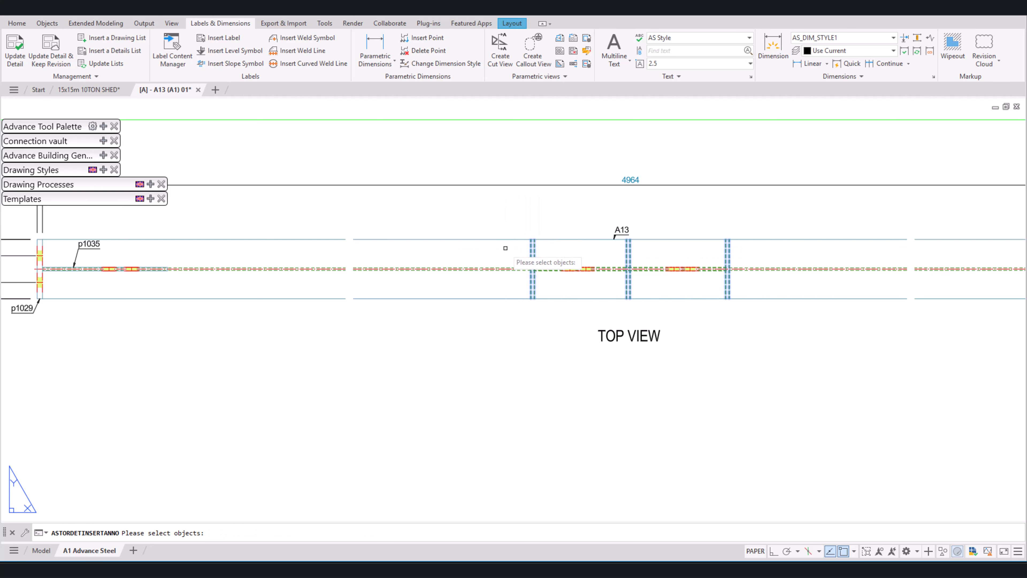
key("Return")
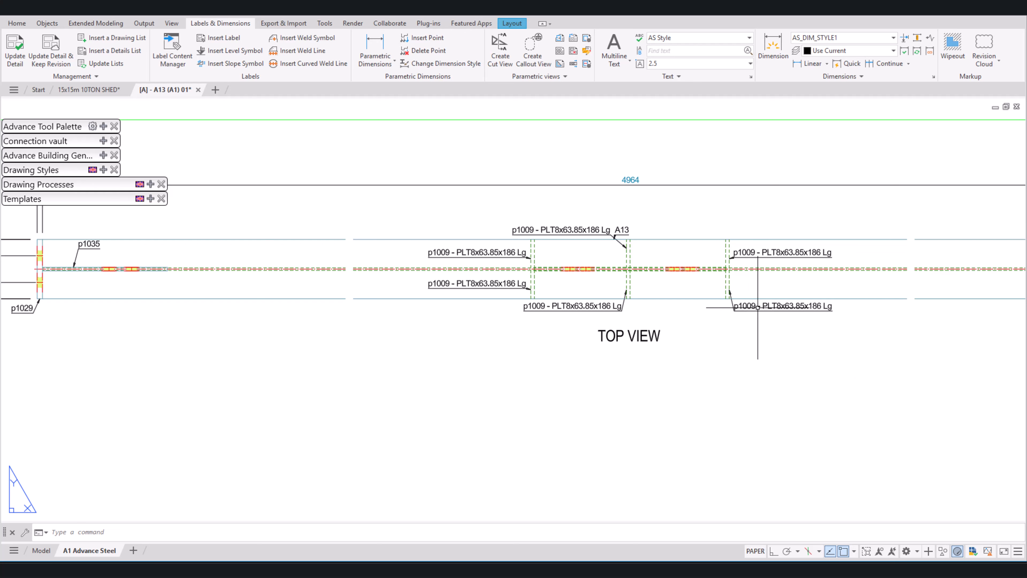
Step: Open the Advance Properties of all six new stiffener labels together and cut their content down to the mark p1009
left_click(781, 308)
left_click(789, 251)
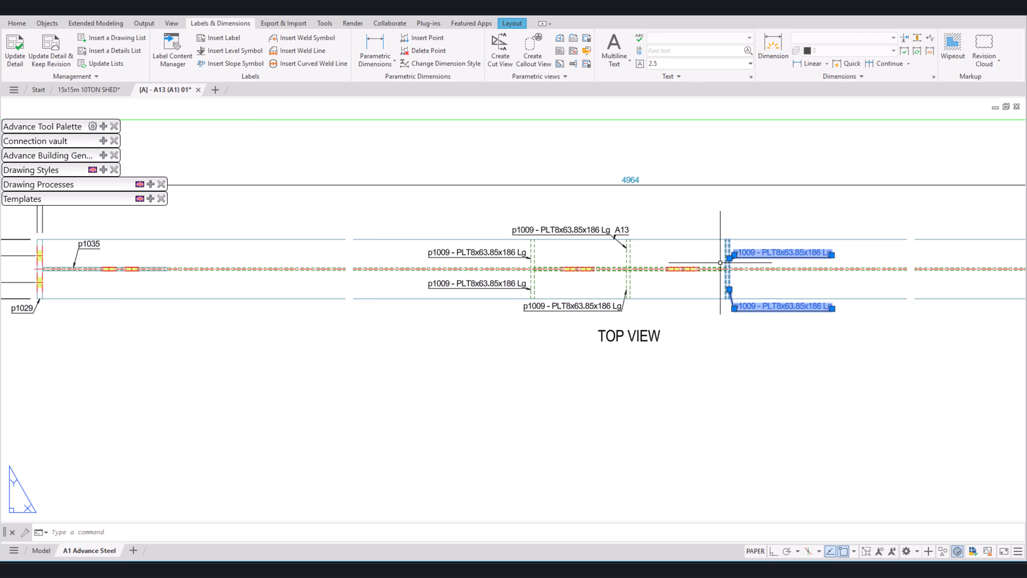
left_click(590, 229)
left_click(473, 252)
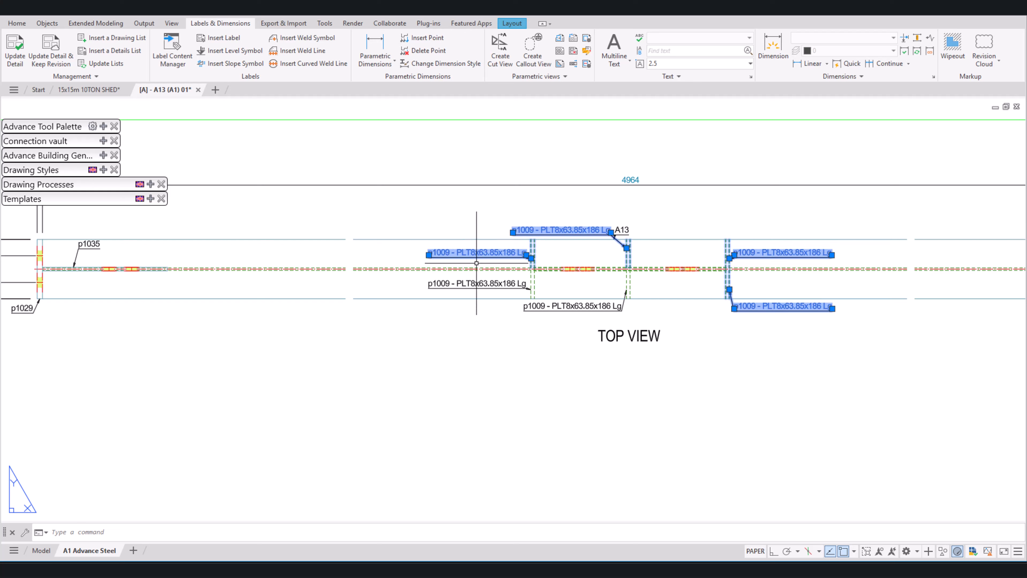
left_click(489, 285)
left_click(541, 308)
right_click(708, 223)
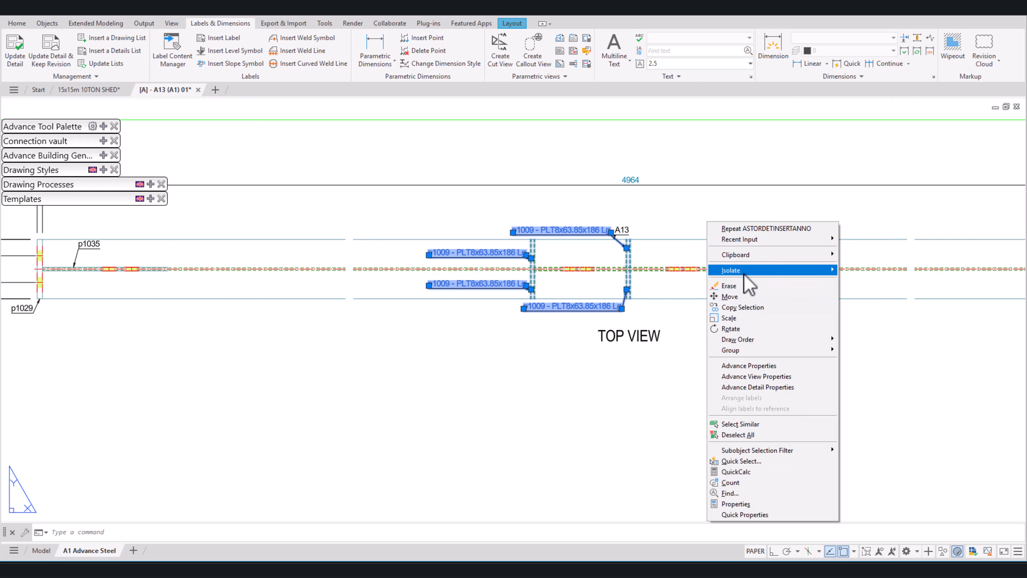
left_click(749, 366)
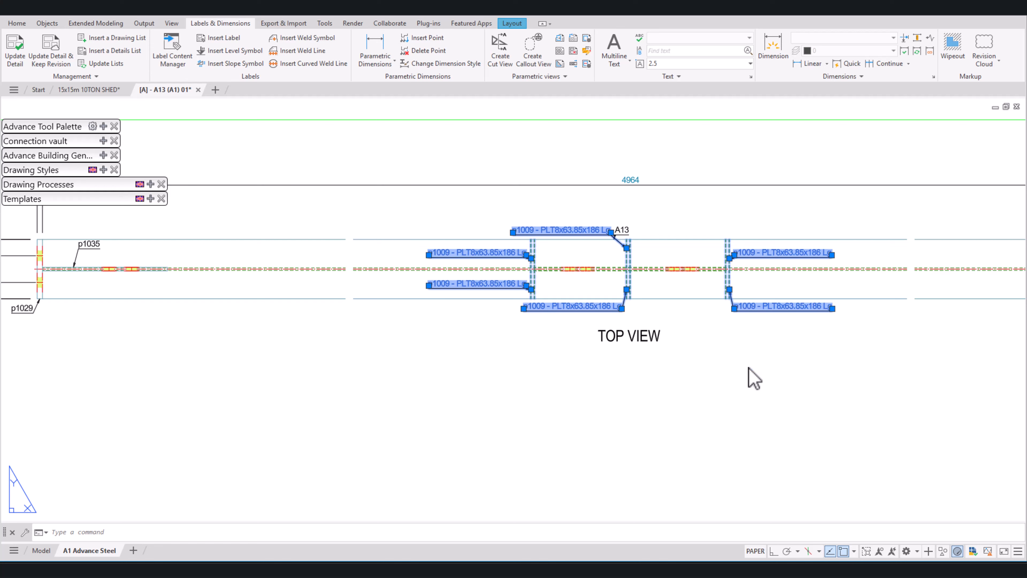
left_click_drag(537, 375, 495, 373)
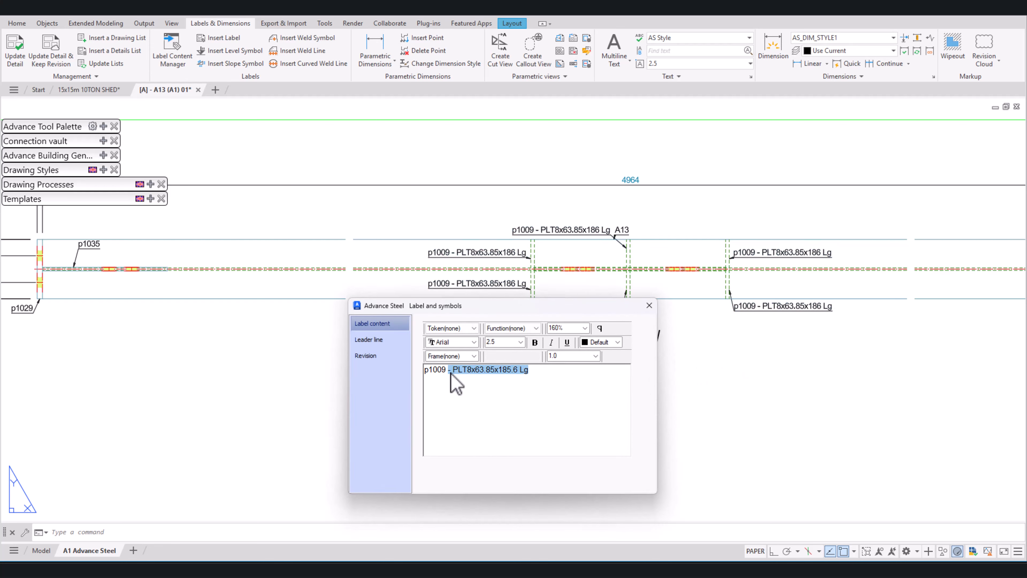
key("BackSpace")
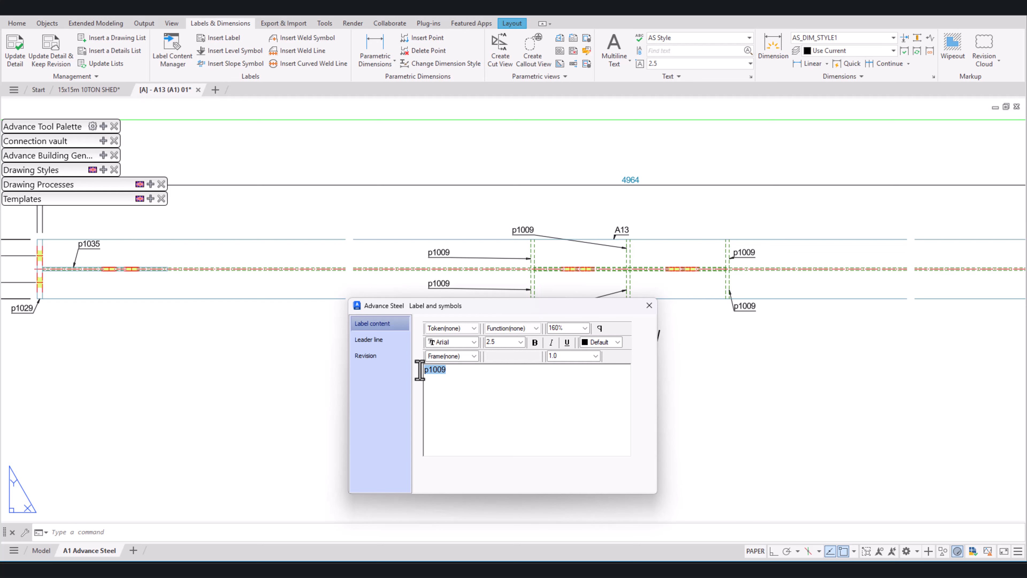
Step: Clear the content of the stiffener labels and insert the Part Name token instead
key("BackSpace")
left_click_drag(507, 311, 746, 319)
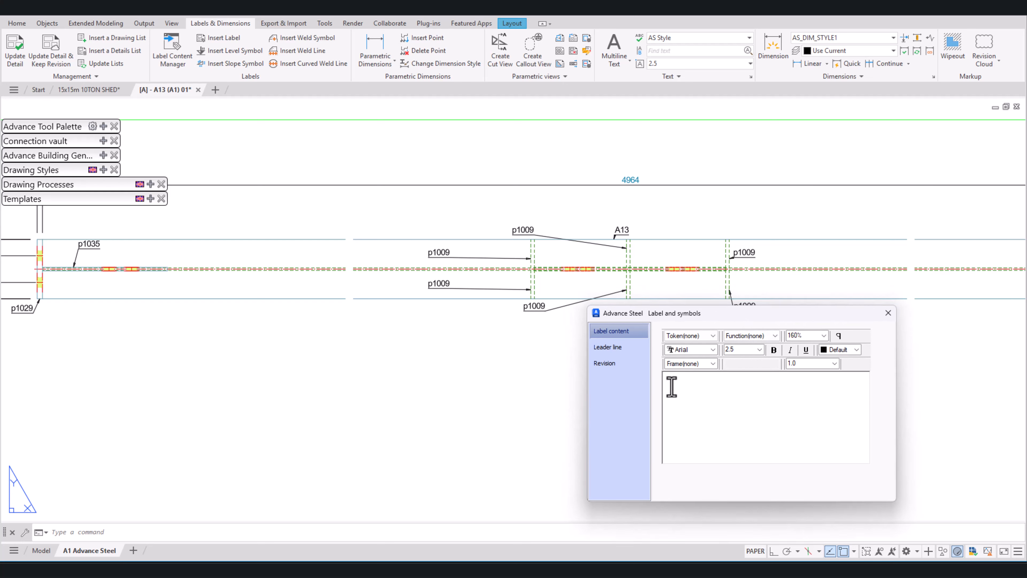
left_click(714, 336)
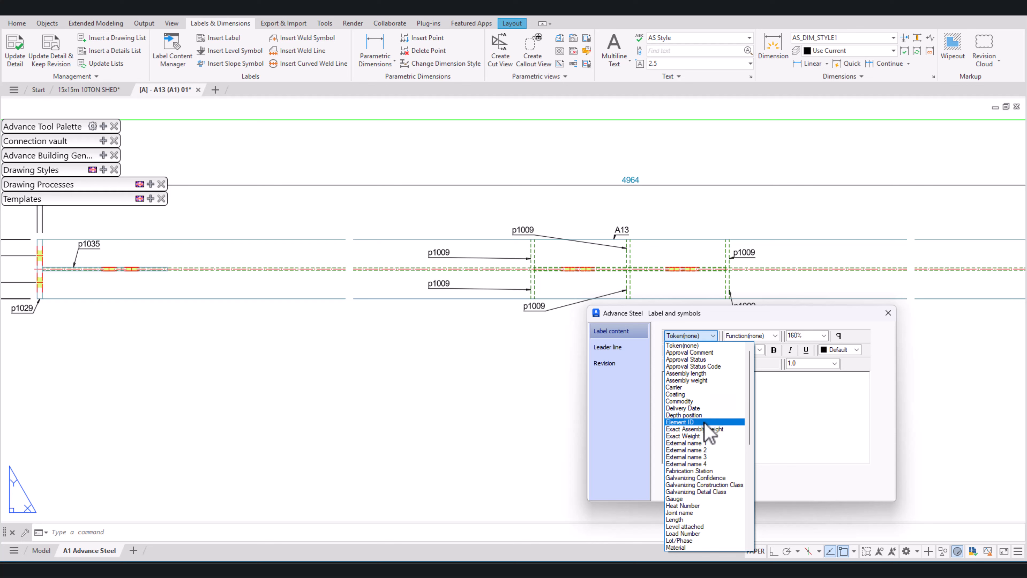
scroll(705, 423, "down", 5)
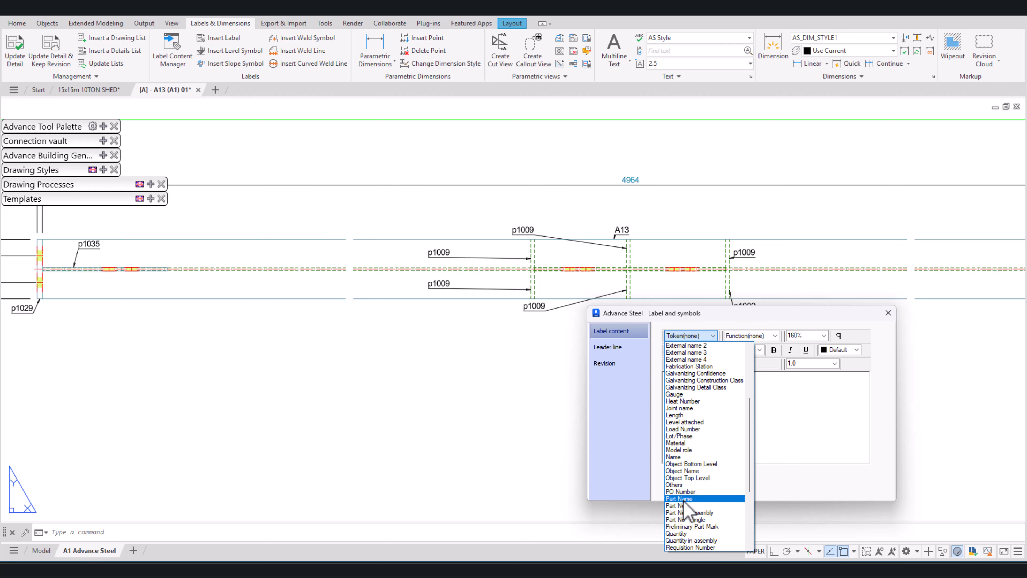
left_click(690, 499)
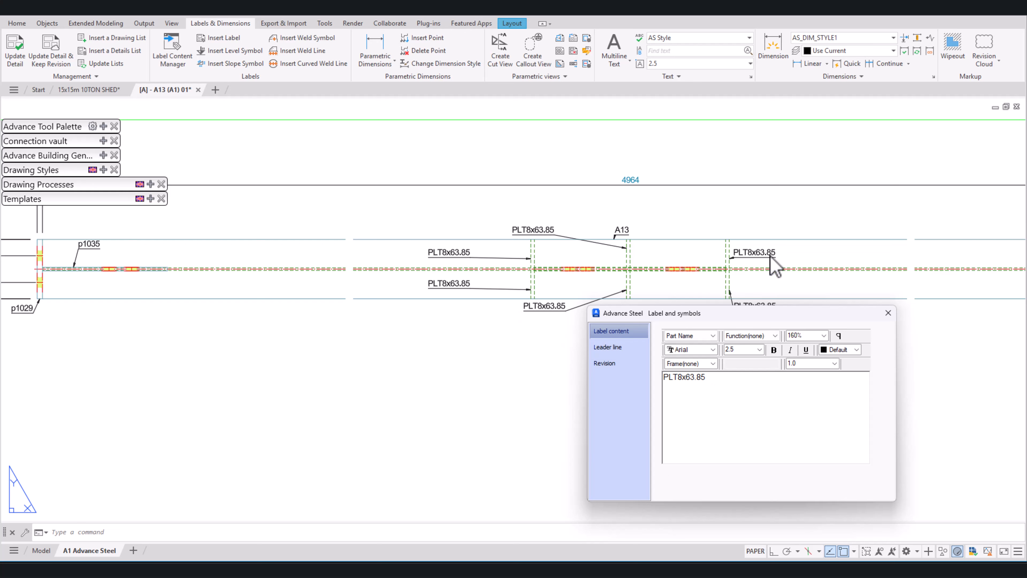
Step: Replace the Part Name content of the stiffener labels with the Part No token and close the label properties
left_click_drag(733, 384, 651, 383)
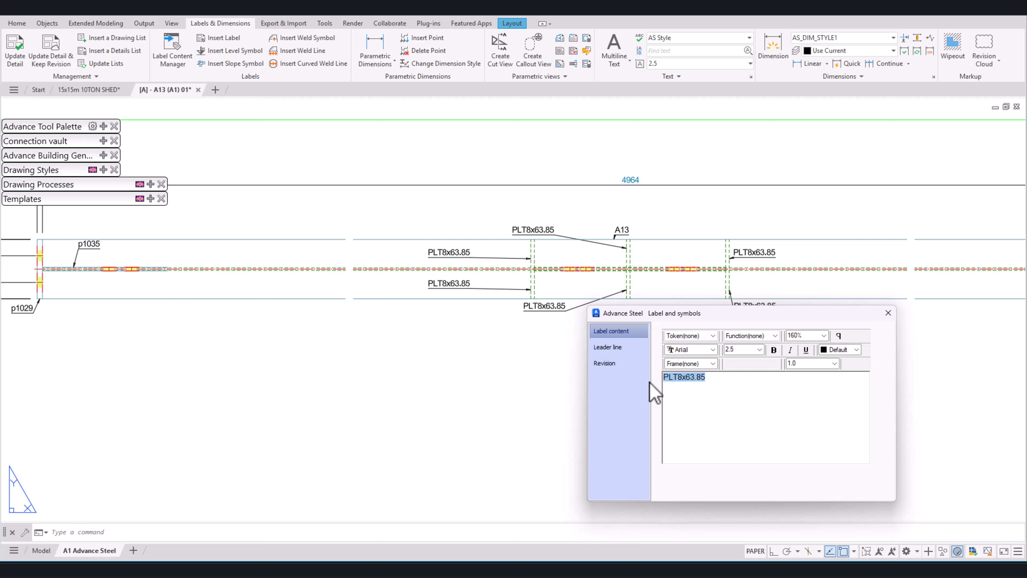
left_click(711, 336)
scroll(683, 514, "down", 5)
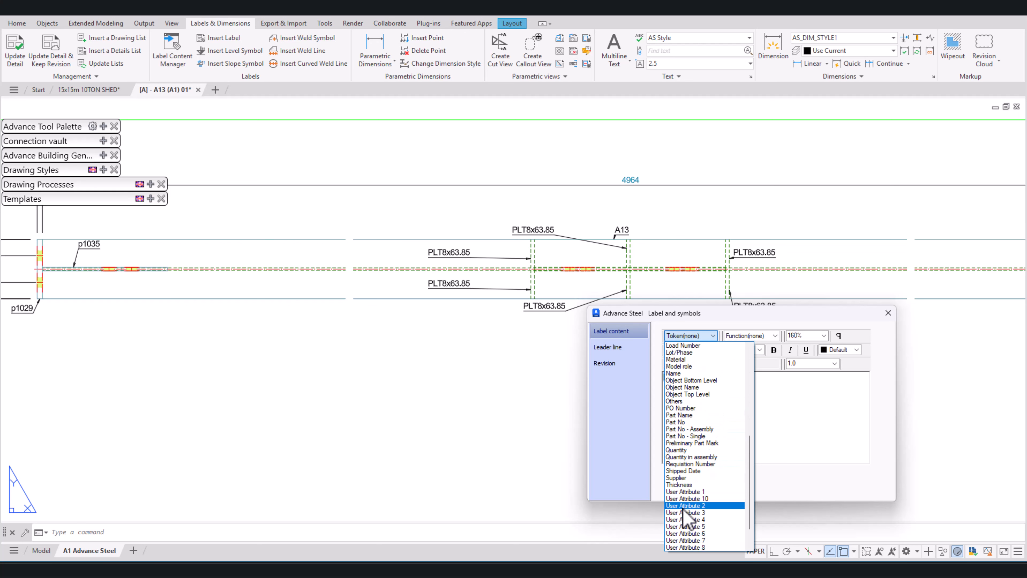
left_click(691, 421)
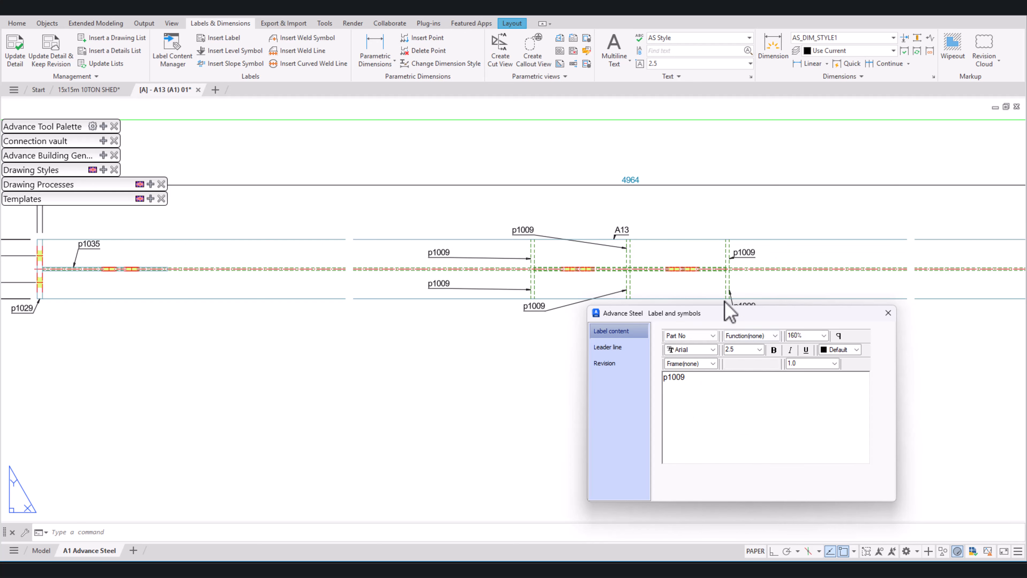
left_click(888, 312)
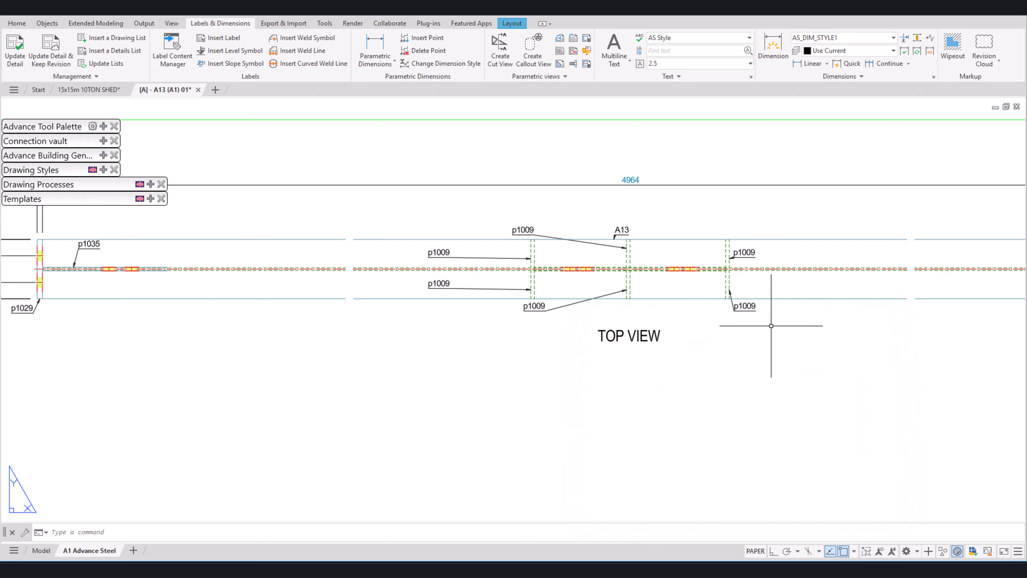
Step: Reposition the upper p1009 label of the top view's right stiffener and both p1009 labels of the middle stiffener close to their plates
left_click(743, 254)
left_click(744, 258)
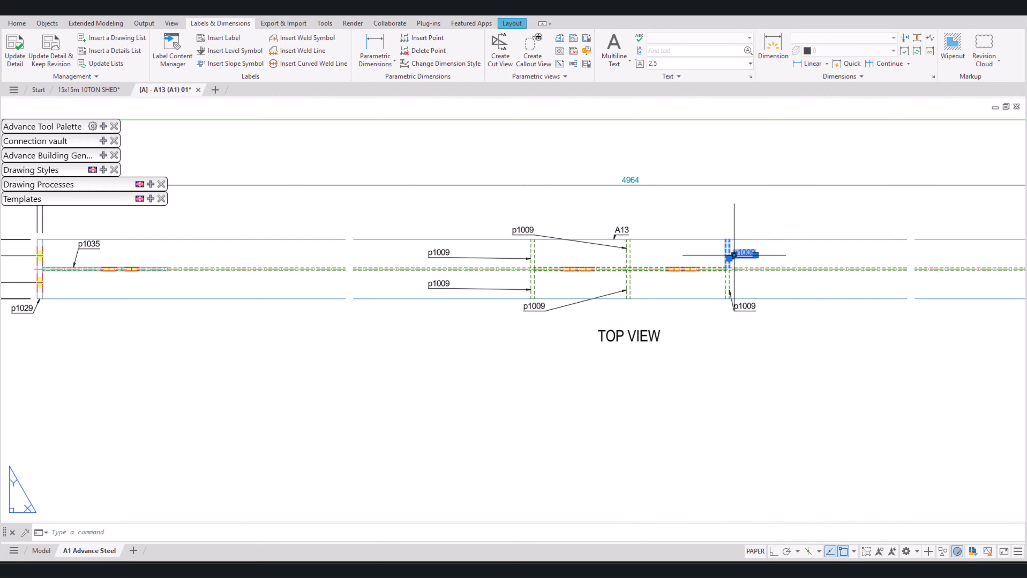
left_click(734, 254)
left_click(740, 224)
left_click(518, 231)
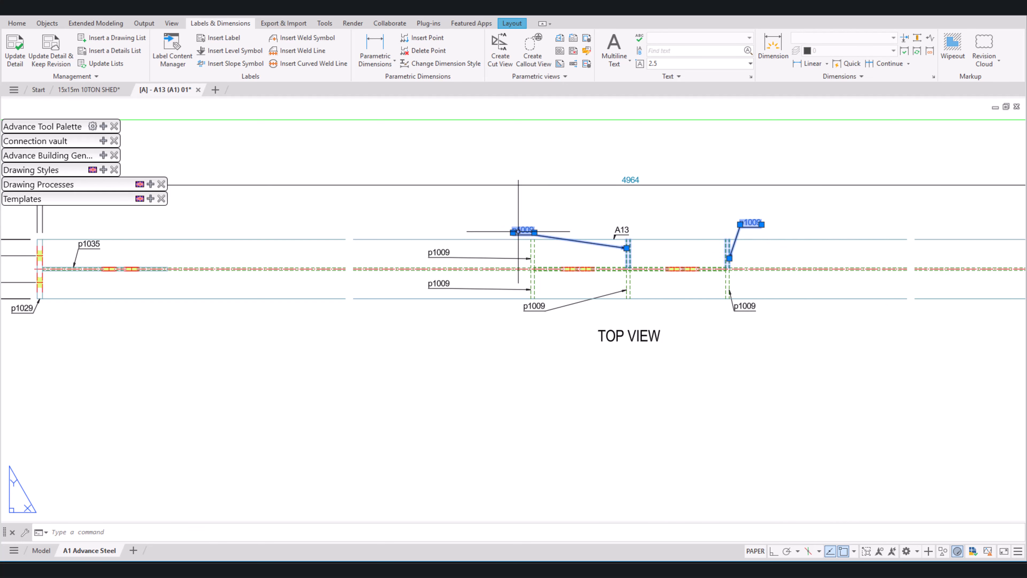
left_click(513, 232)
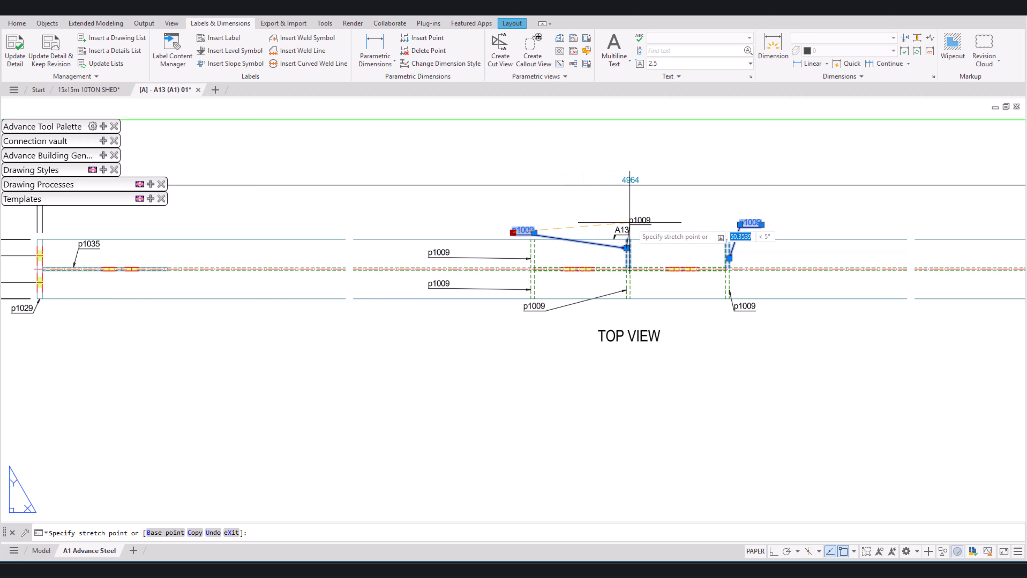
left_click(645, 220)
left_click(527, 308)
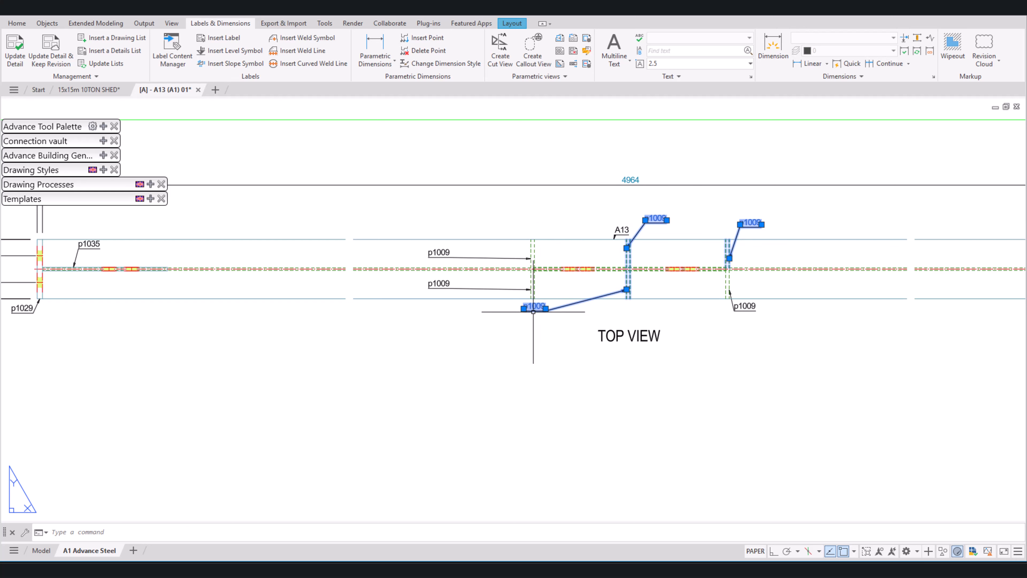
left_click(525, 309)
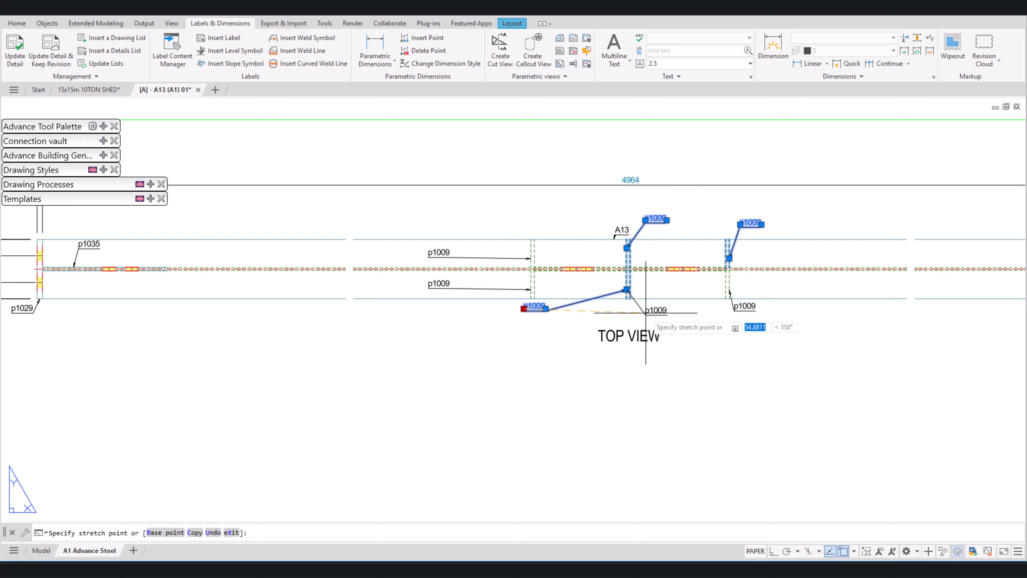
left_click(646, 311)
Step: Move the left stiffener's two p1009 labels in the top view close to the plate, one above and one below the beam
left_click(438, 252)
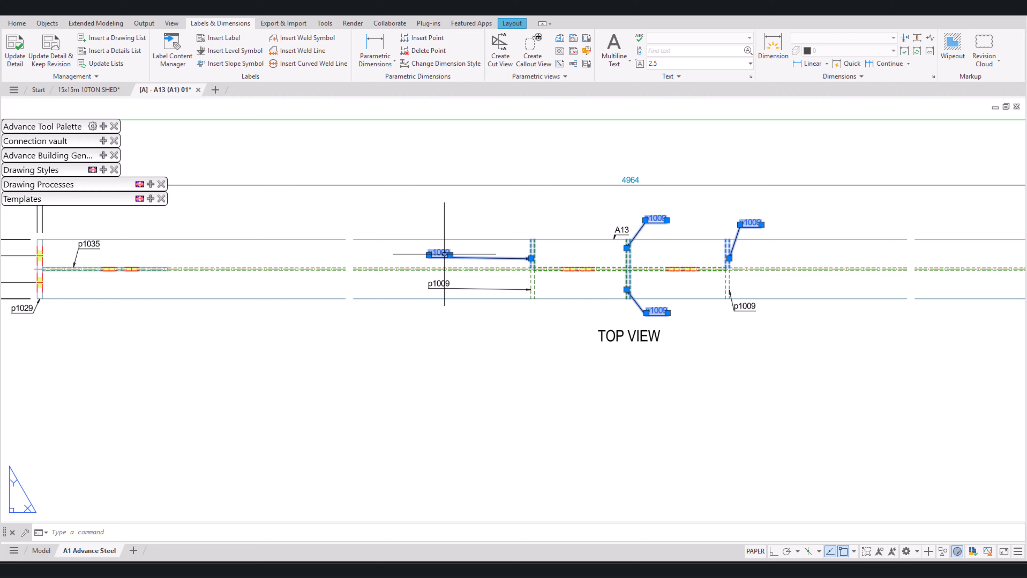
left_click(429, 255)
left_click(491, 219)
left_click(441, 285)
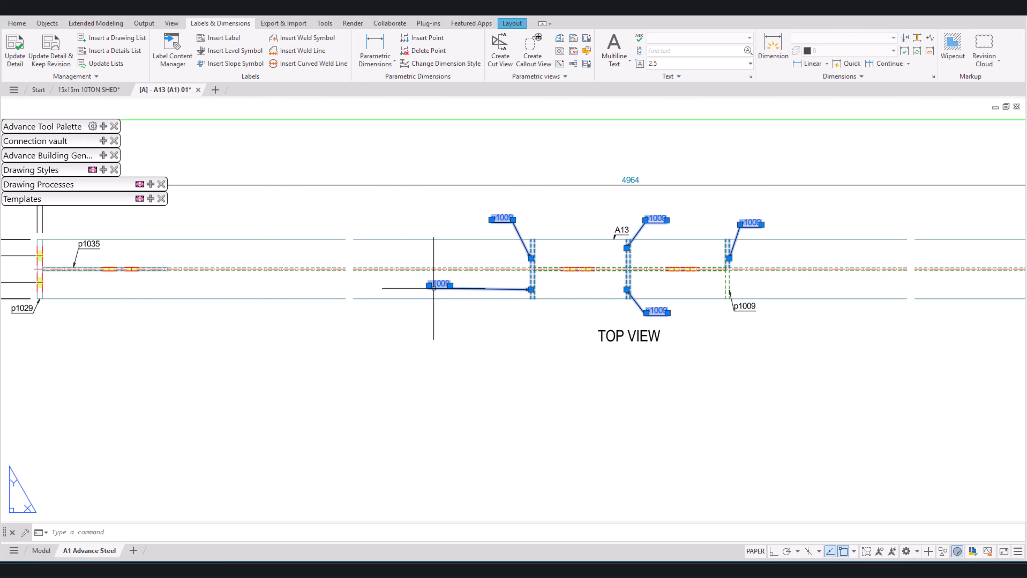
left_click(429, 285)
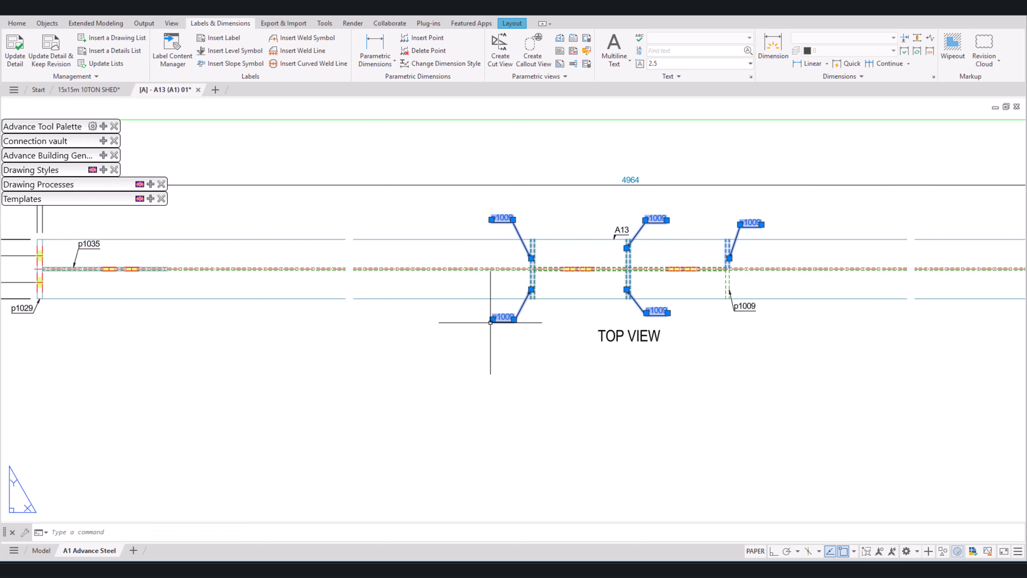
left_click(529, 318)
Step: Add a rounded rectangular frame to the p1042 gusset plate label in the front view
scroll(528, 318, "down", 6)
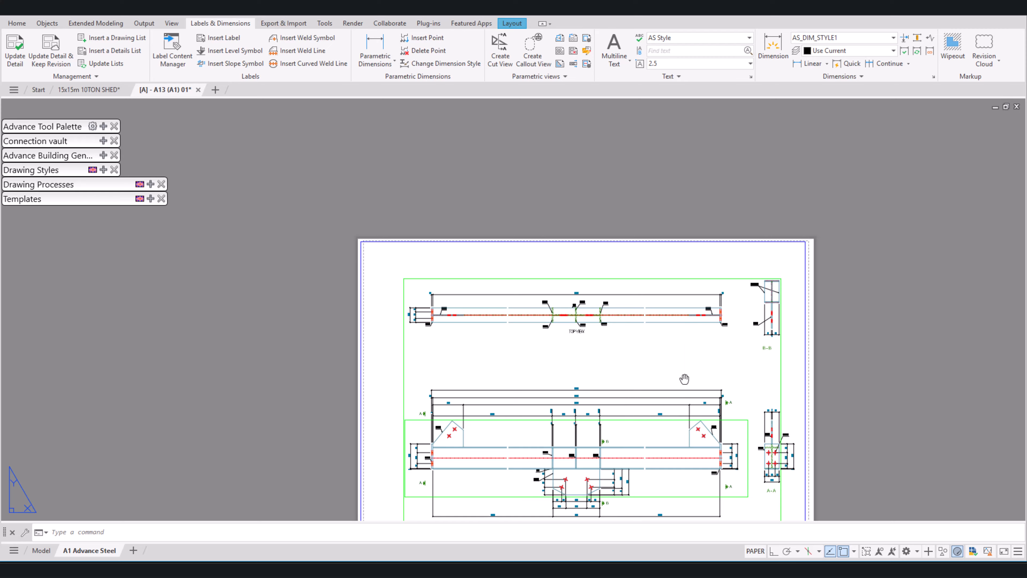
middle_click_drag(683, 379, 791, 262)
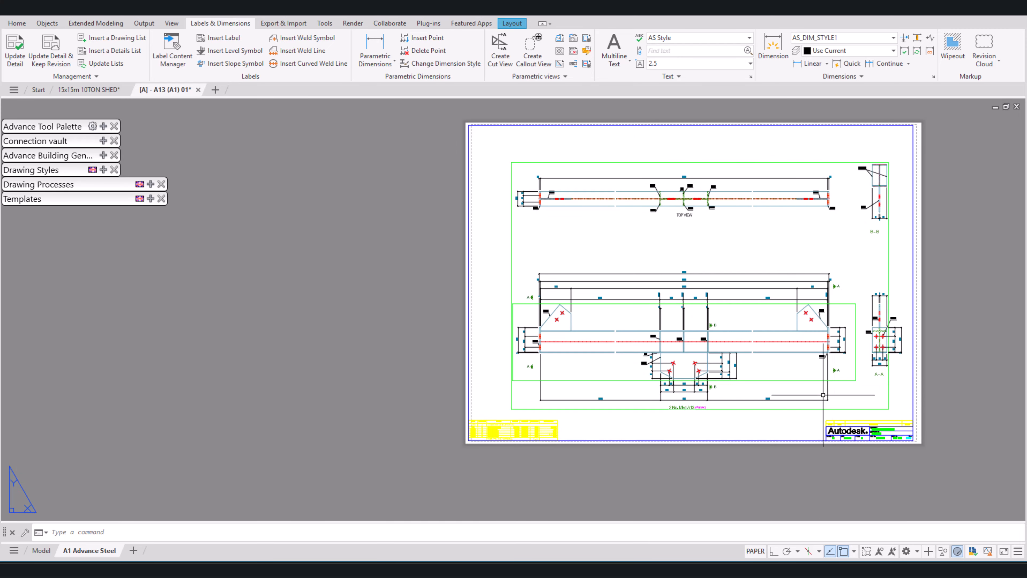
scroll(682, 395, "up", 6)
scroll(542, 247, "up", 4)
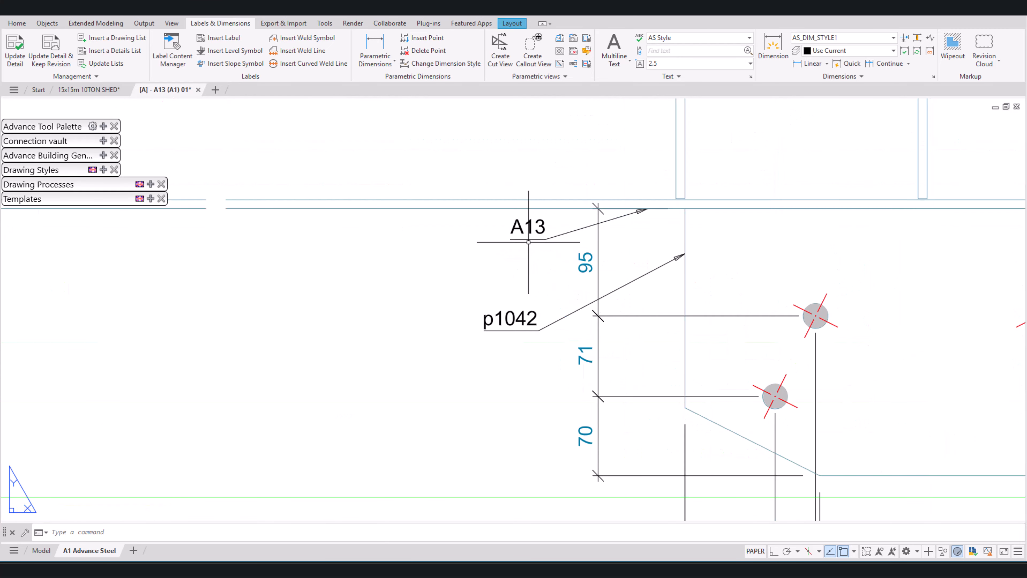
scroll(622, 227, "down", 4)
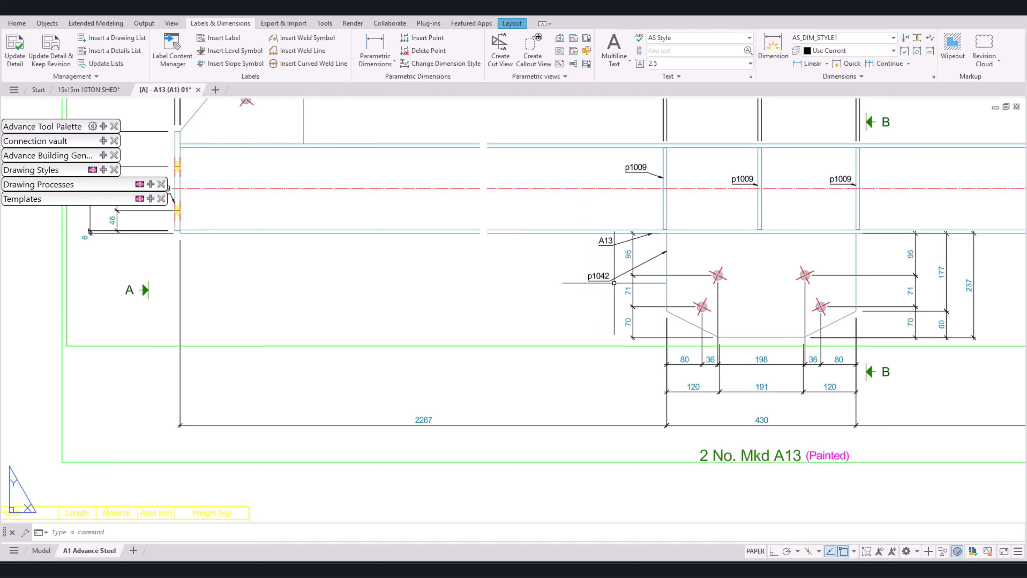
middle_click_drag(635, 288, 642, 313)
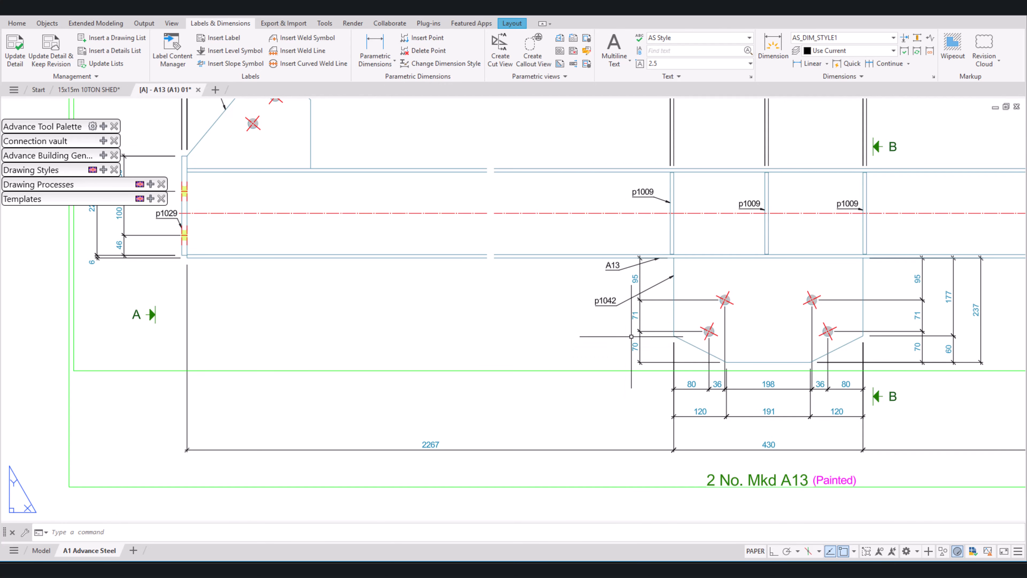
double_click(610, 307)
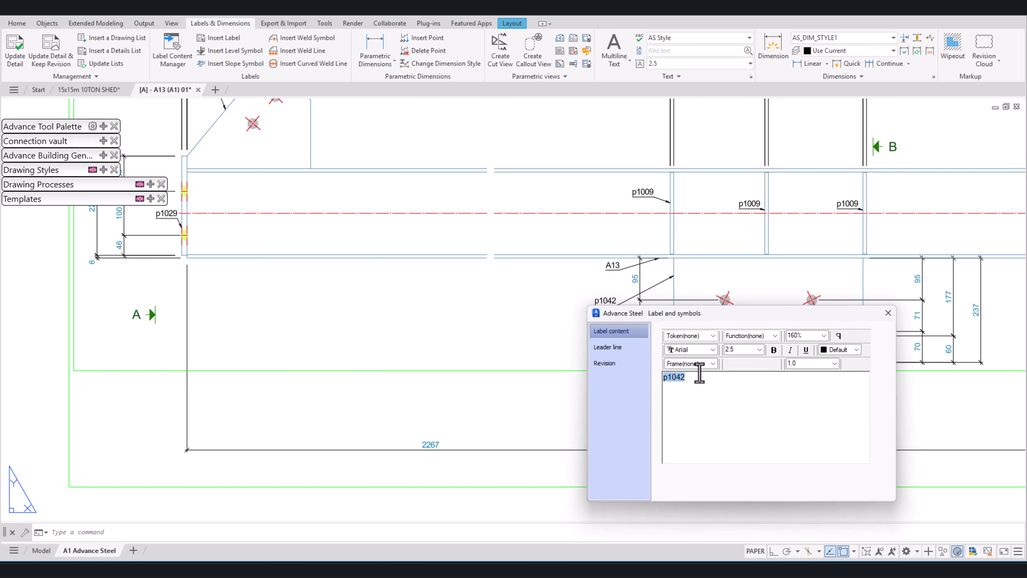
left_click(709, 363)
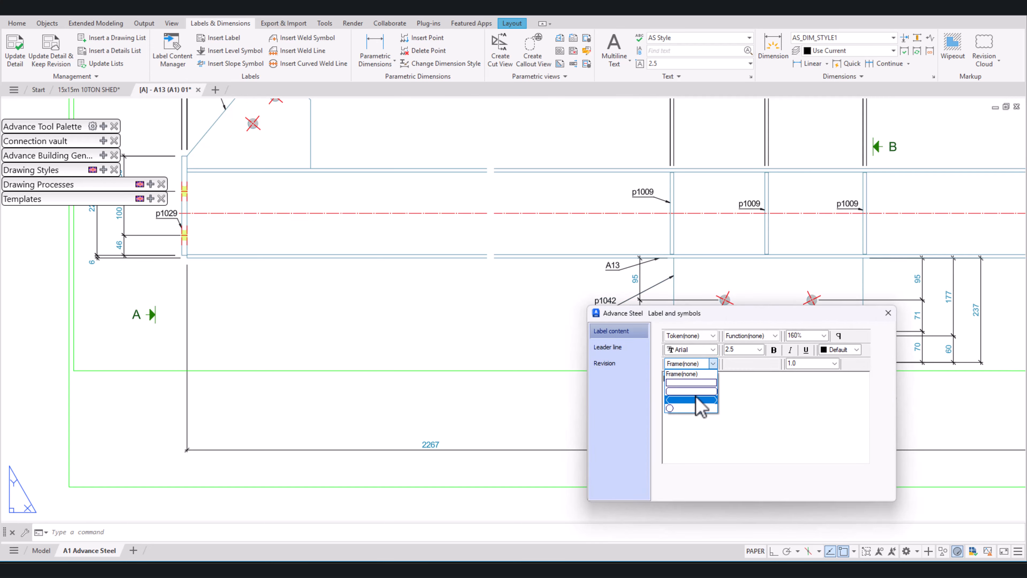
left_click(694, 394)
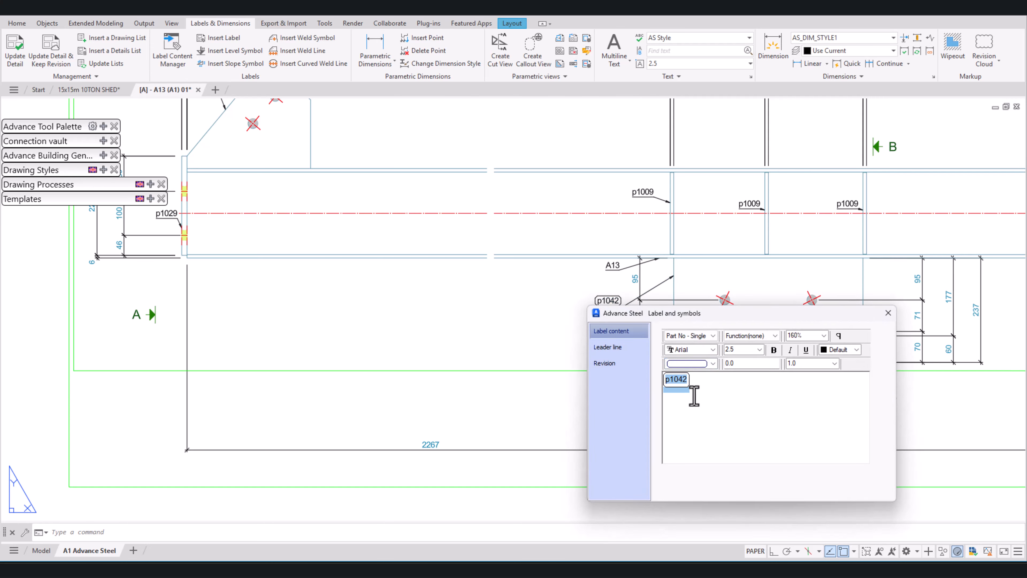
left_click(888, 313)
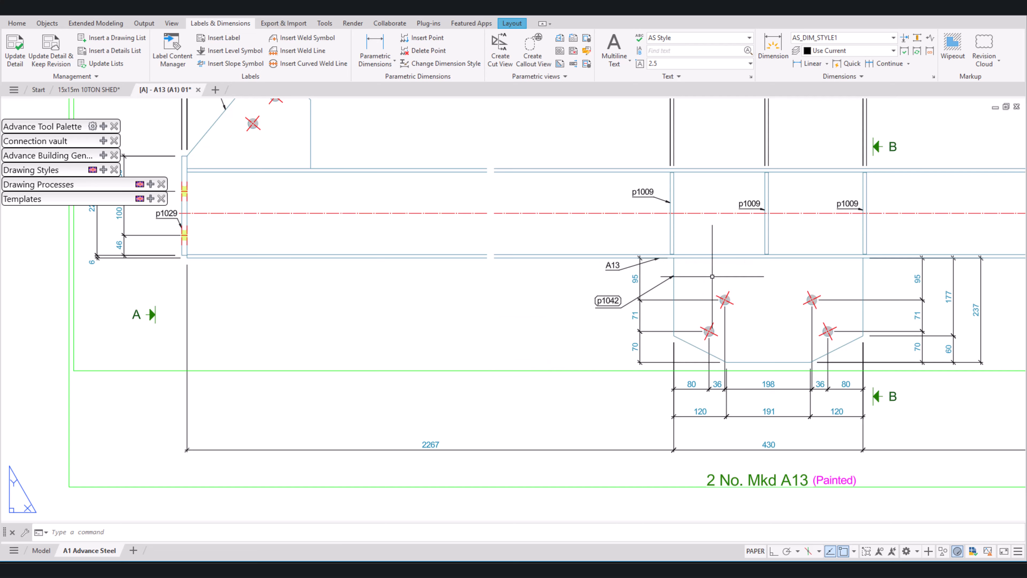
Step: Select all labels in the drawing that are similar to the framed p1042 label
scroll(612, 348, "down", 5)
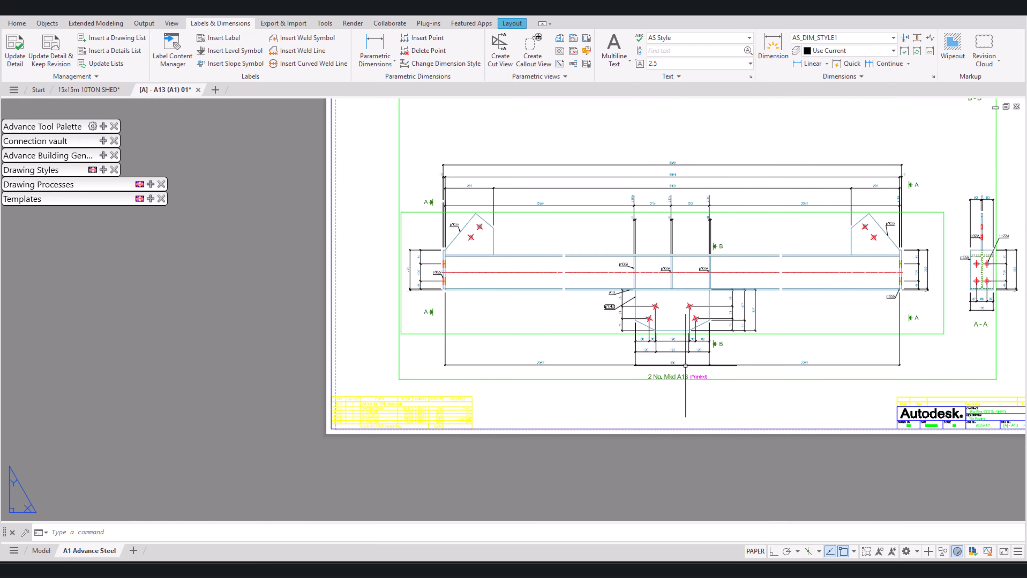
scroll(613, 308, "up", 4)
left_click(604, 303)
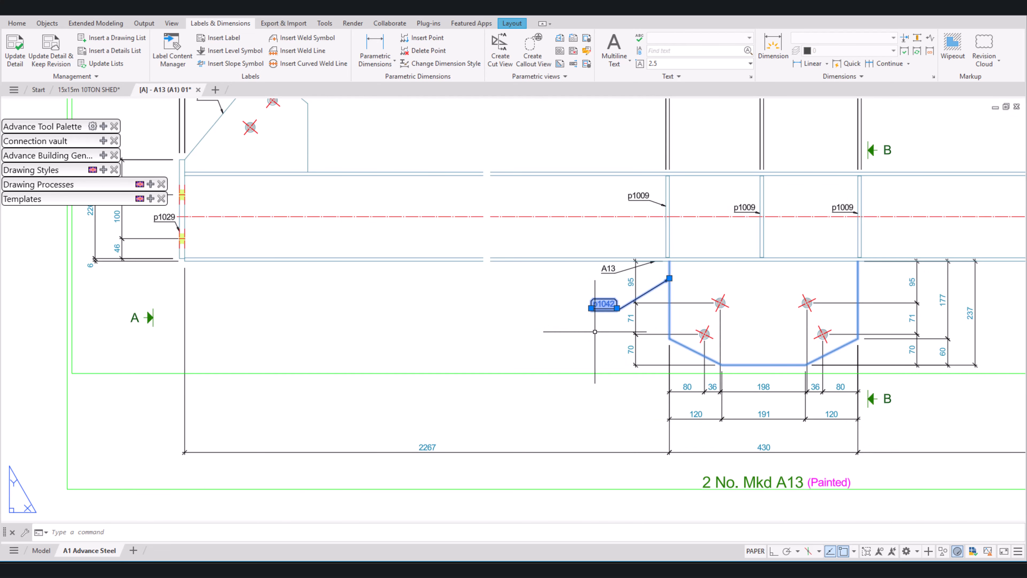
right_click(536, 324)
left_click(581, 227)
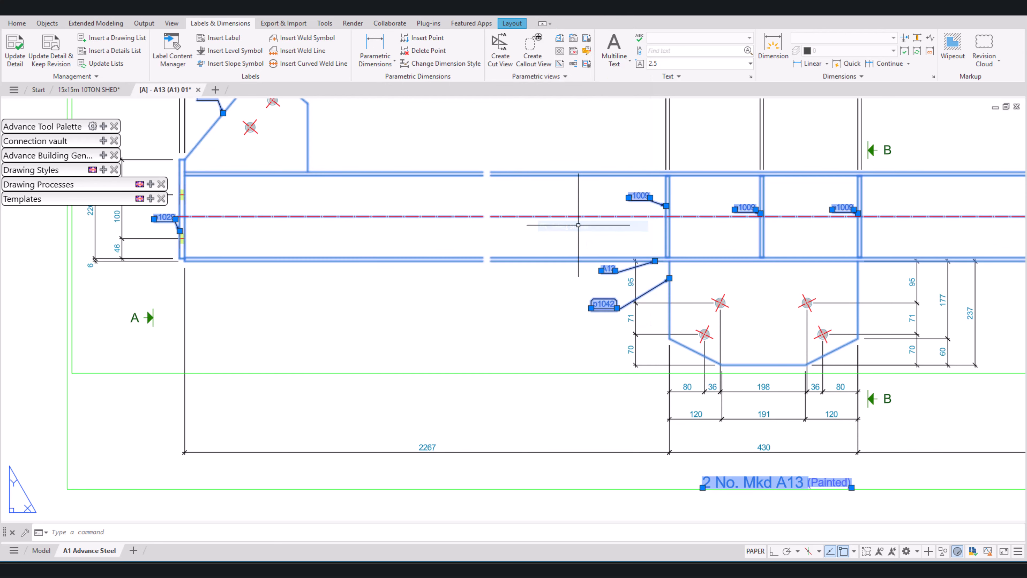
Step: Remove the 2 No. Mkd A13, A-A and B-B view titles from the label selection
scroll(577, 331, "down", 5)
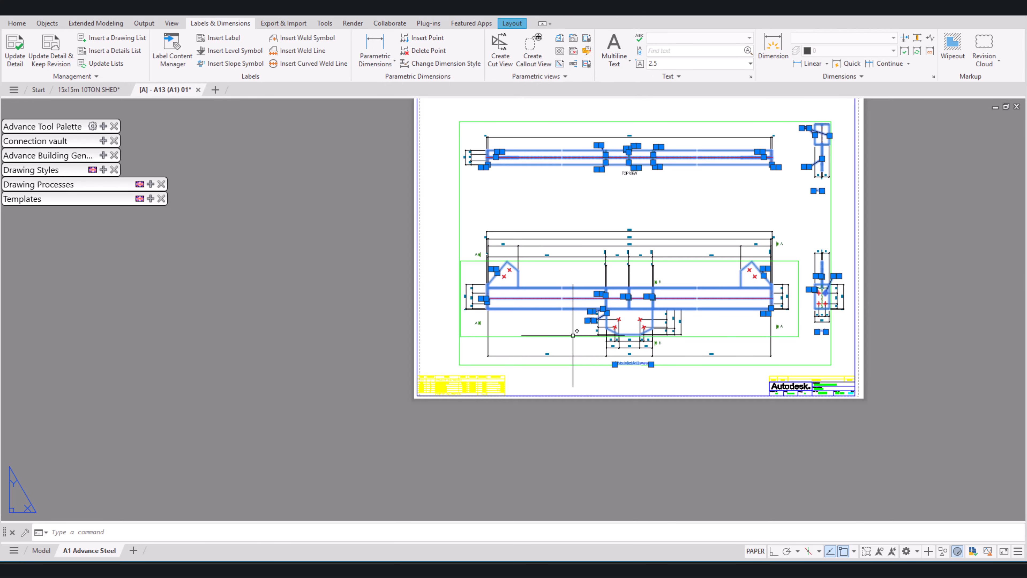
scroll(626, 362, "up", 4)
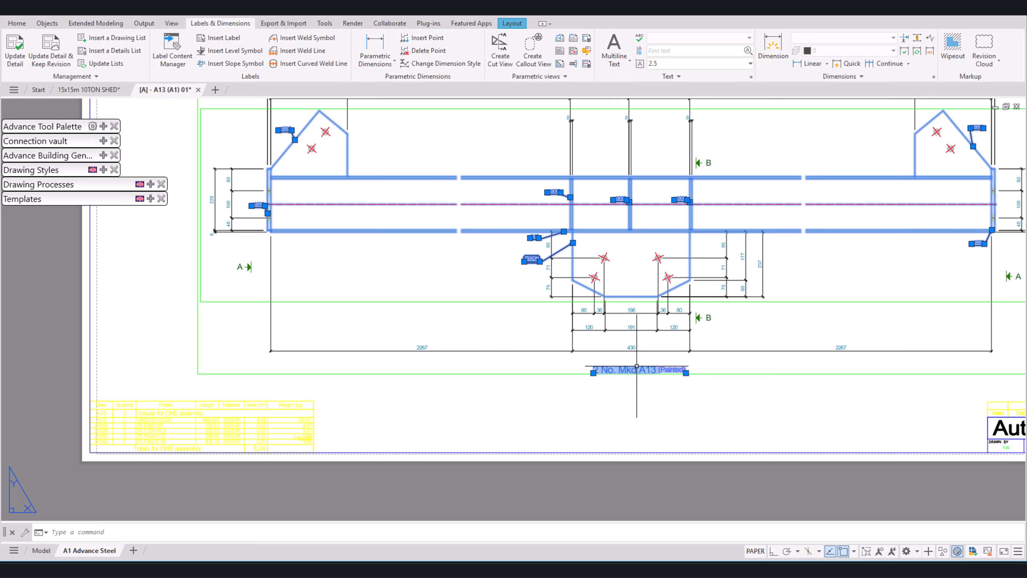
scroll(637, 366, "down", 5)
scroll(626, 379, "up", 5)
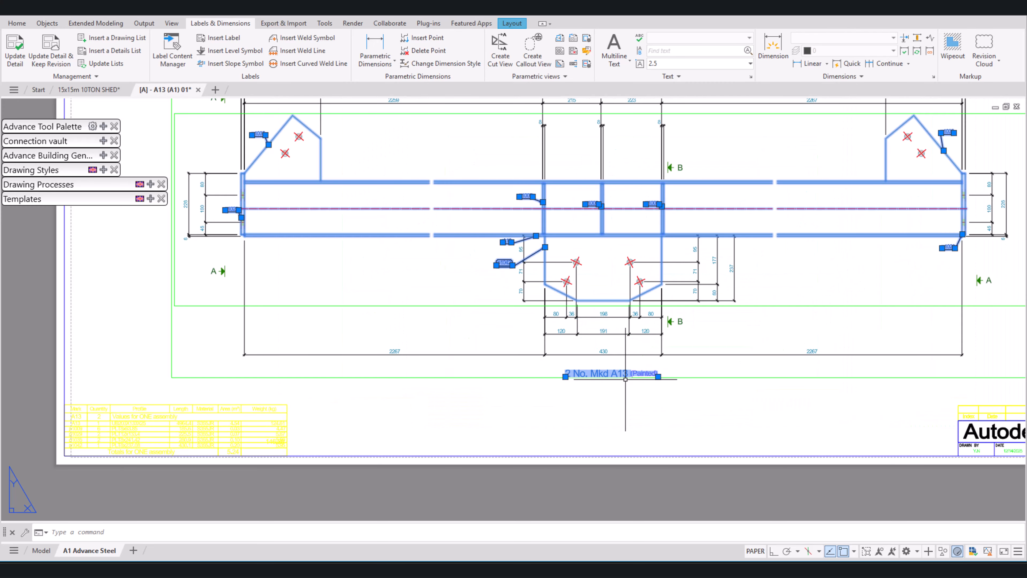
left_click(620, 395, "shift")
left_click(580, 361, "shift")
scroll(542, 399, "down", 5)
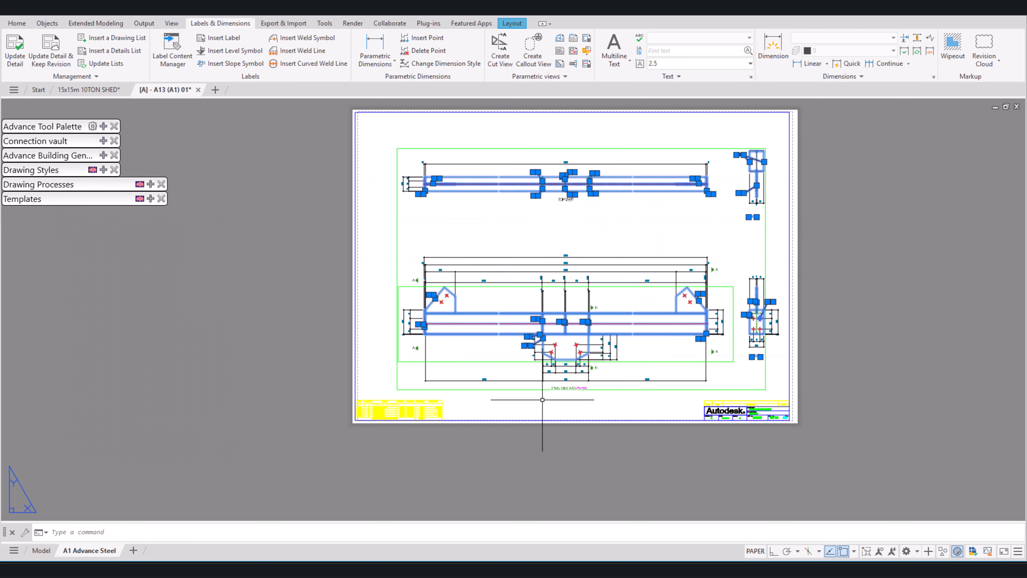
scroll(745, 358, "up", 5)
left_click(783, 376, "shift")
left_click(763, 347, "shift")
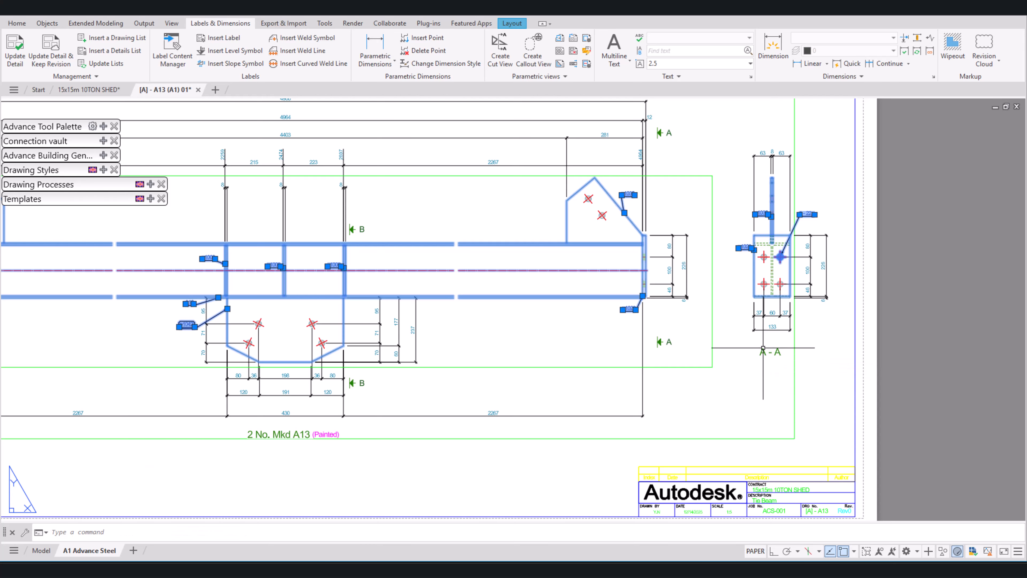
scroll(763, 347, "down", 5)
left_click(757, 241, "shift")
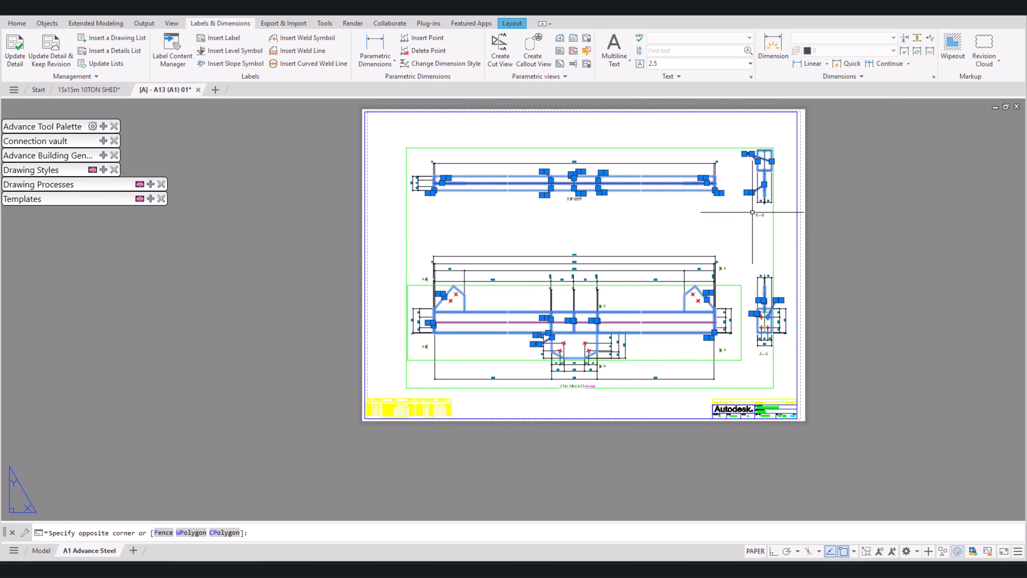
left_click(752, 212, "shift")
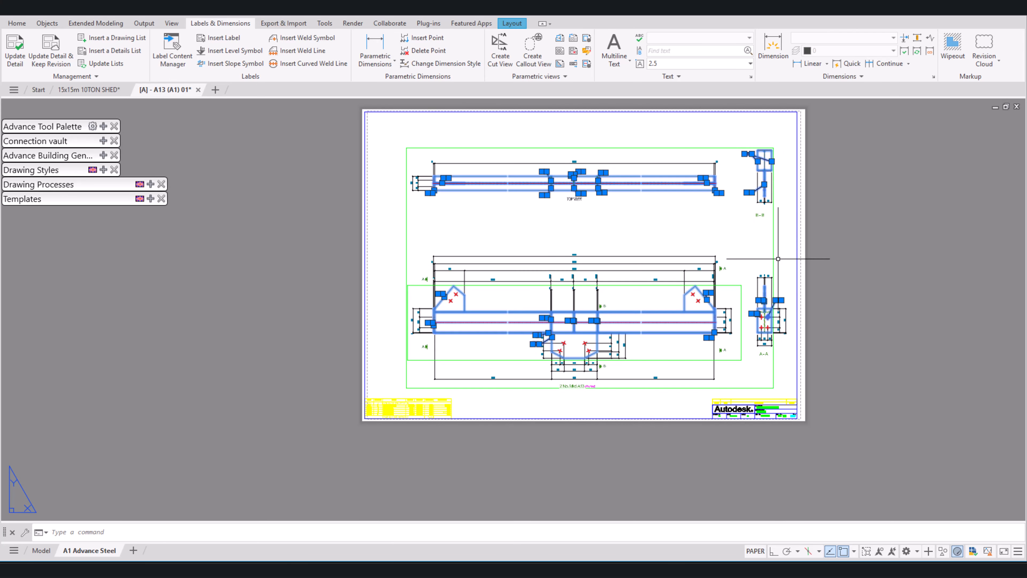
Step: Open the Advance Properties of all selected labels together and apply the rounded rectangular frame to them
right_click(647, 216)
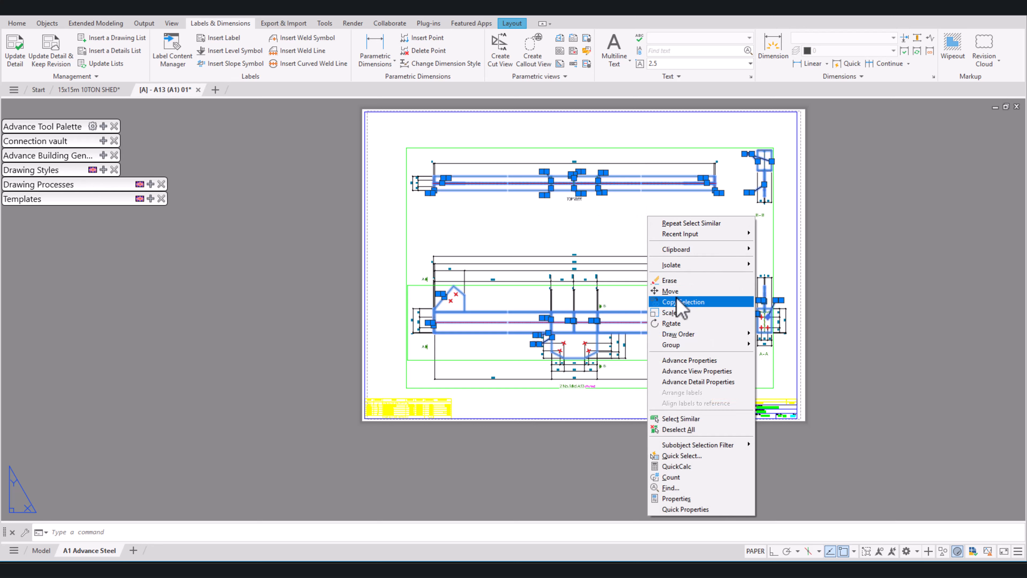
left_click(684, 361)
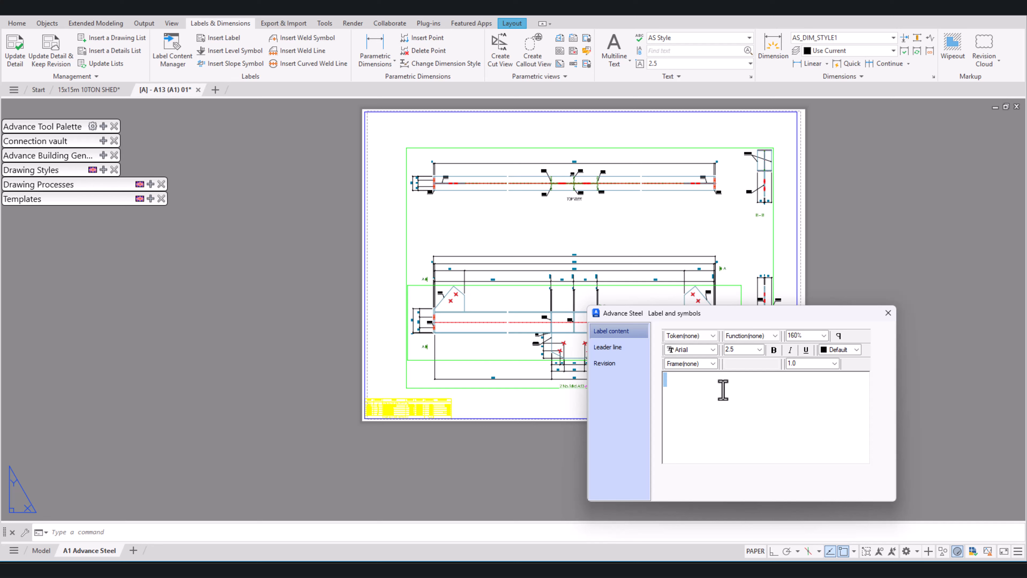
left_click(713, 363)
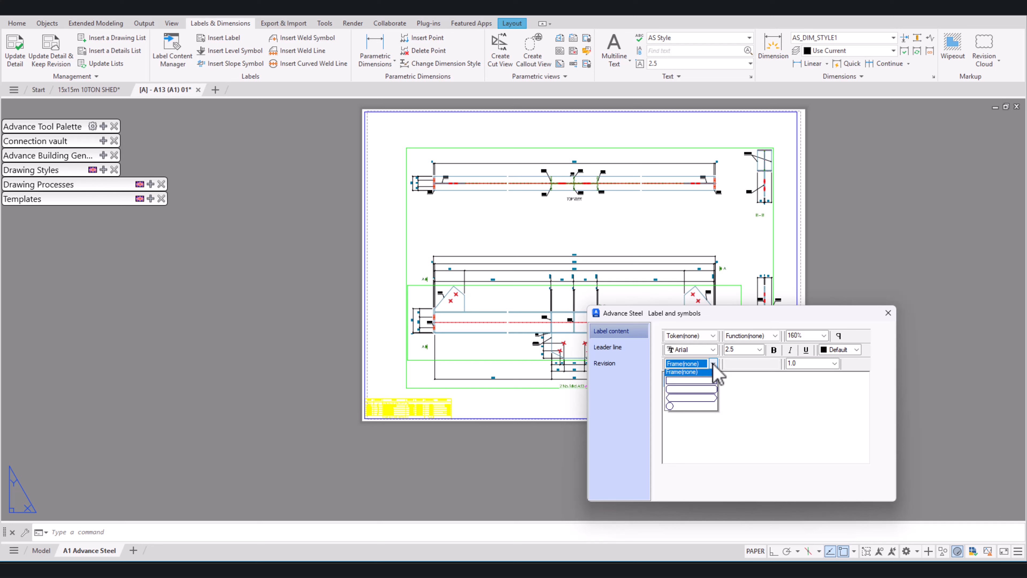
left_click(705, 391)
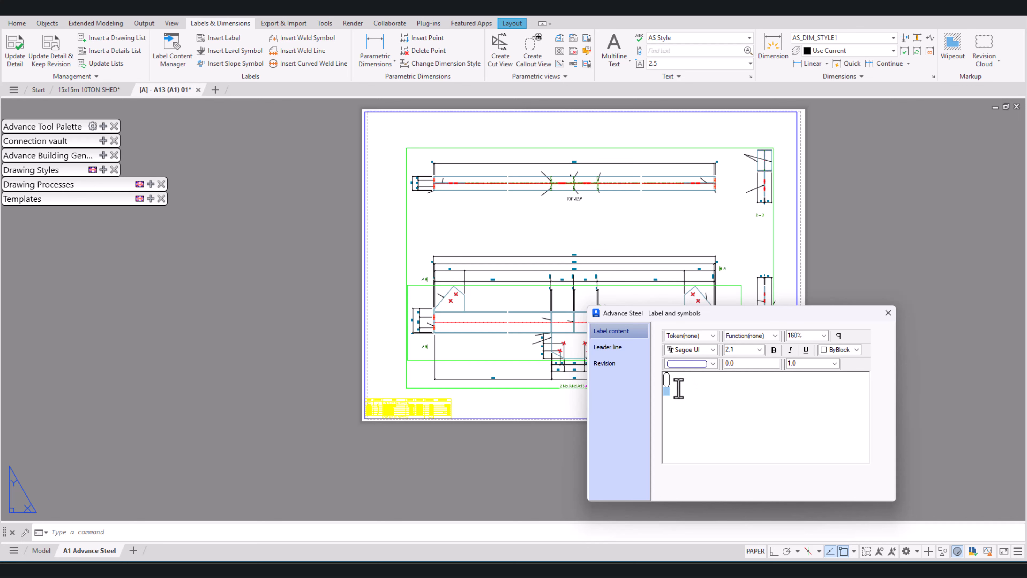
Step: Fill the selected, now empty framed labels with the Part No token and close their properties
scroll(531, 323, "up", 5)
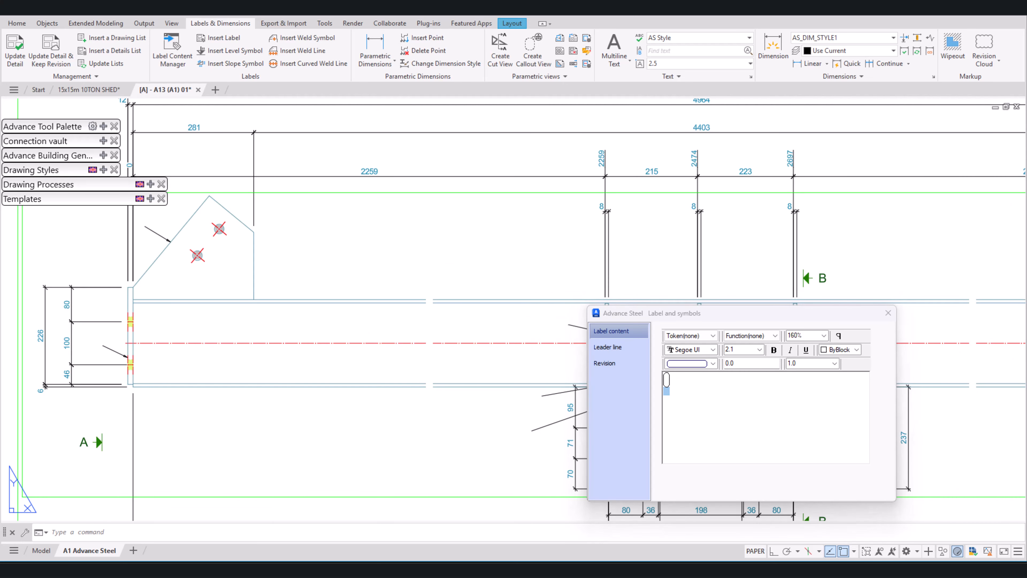
middle_click_drag(524, 344, 417, 320)
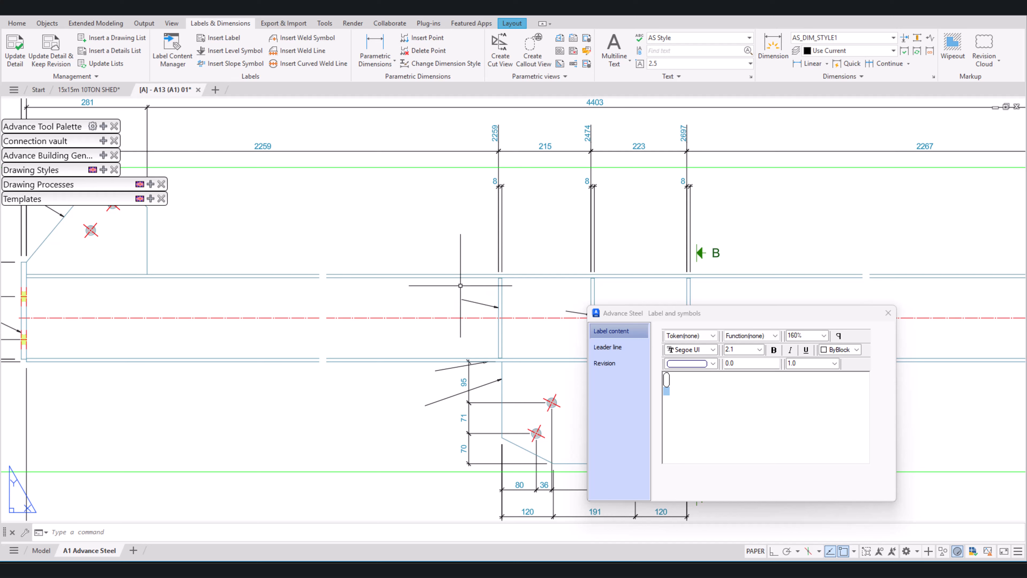
left_click(665, 380)
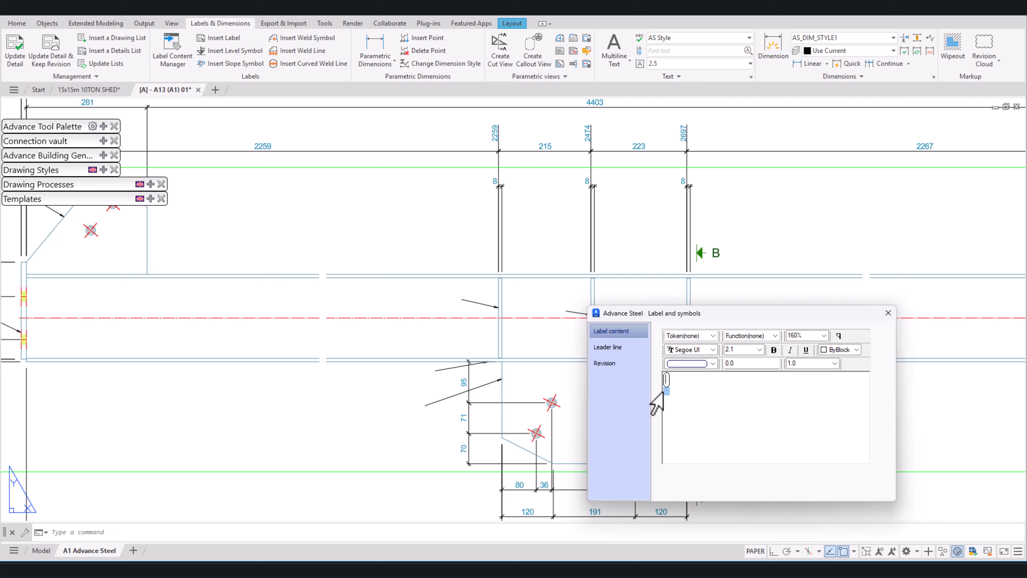
left_click(713, 335)
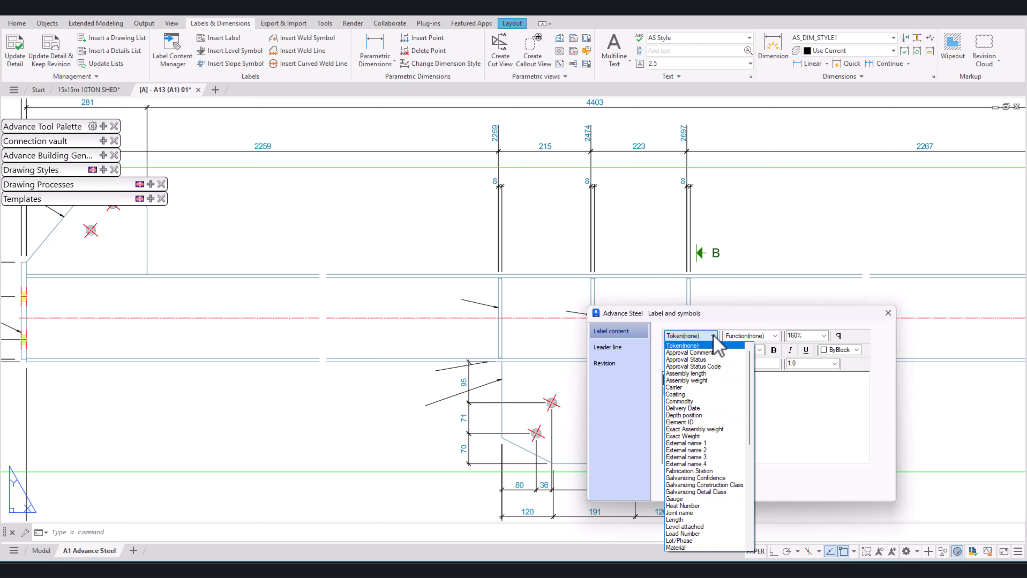
scroll(724, 437, "down", 6)
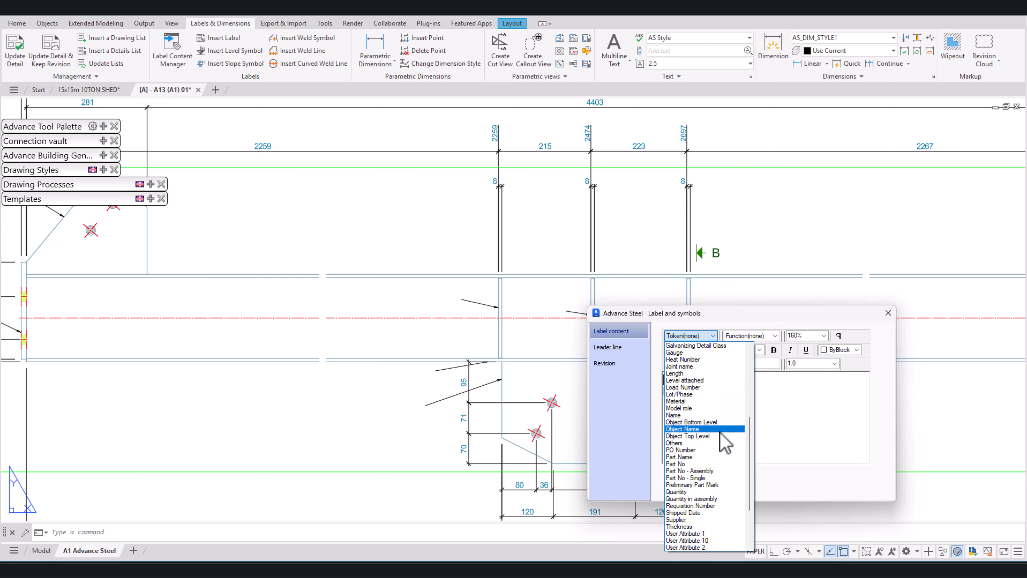
left_click(687, 463)
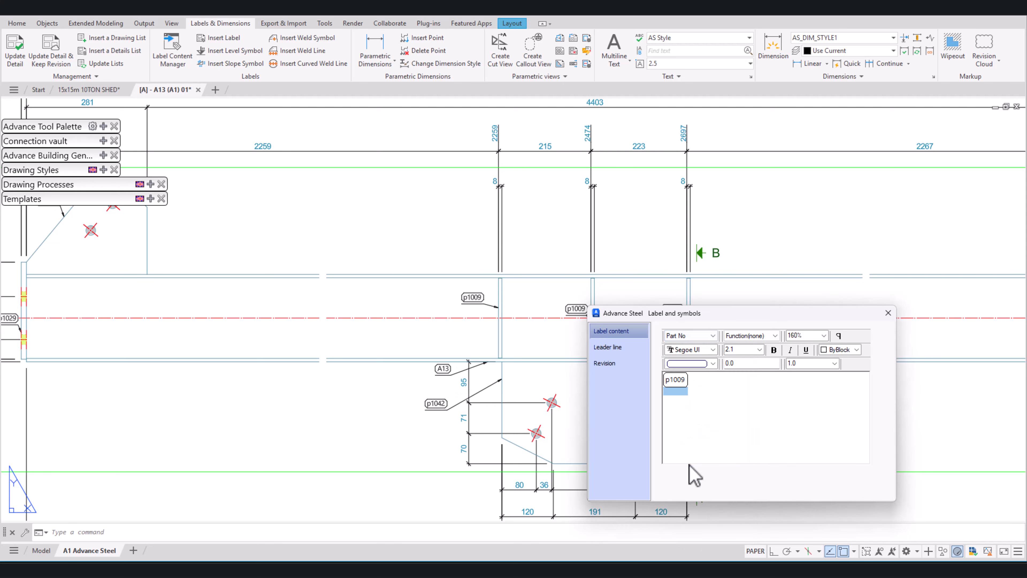
left_click(887, 313)
Step: Delete the textless label leader attached to the upper-right bolt hole in section A-A
scroll(535, 354, "down", 4)
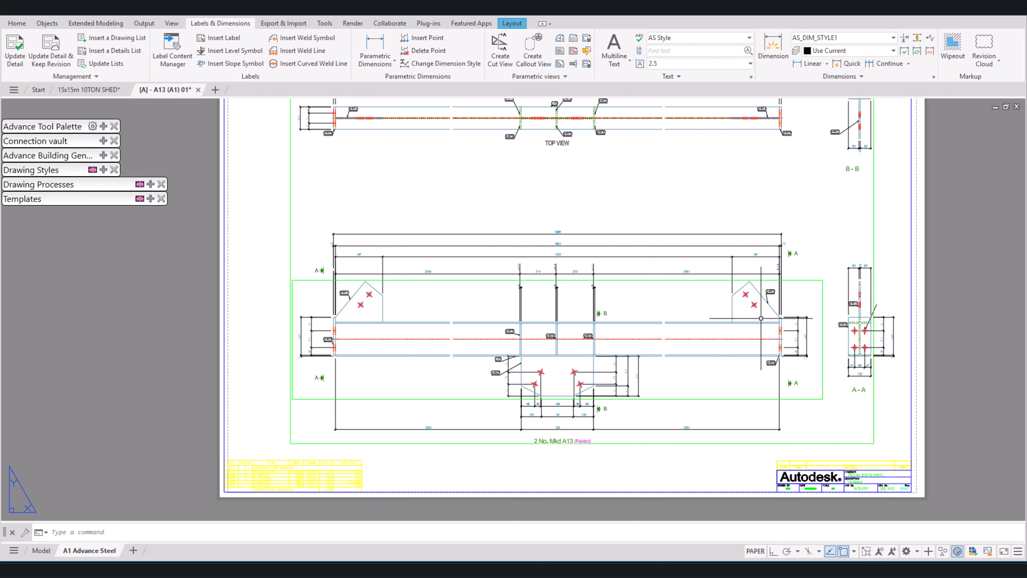
mouse_move(772, 284)
middle_mouse_down()
mouse_move(794, 261)
mouse_move(802, 279)
middle_mouse_up()
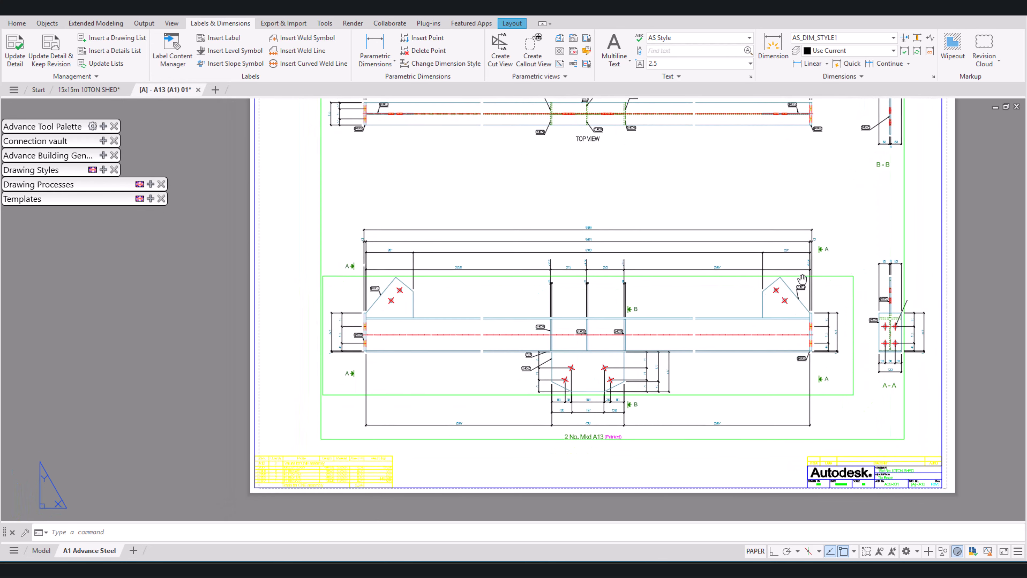
scroll(379, 313, "up", 5)
scroll(299, 334, "down", 6)
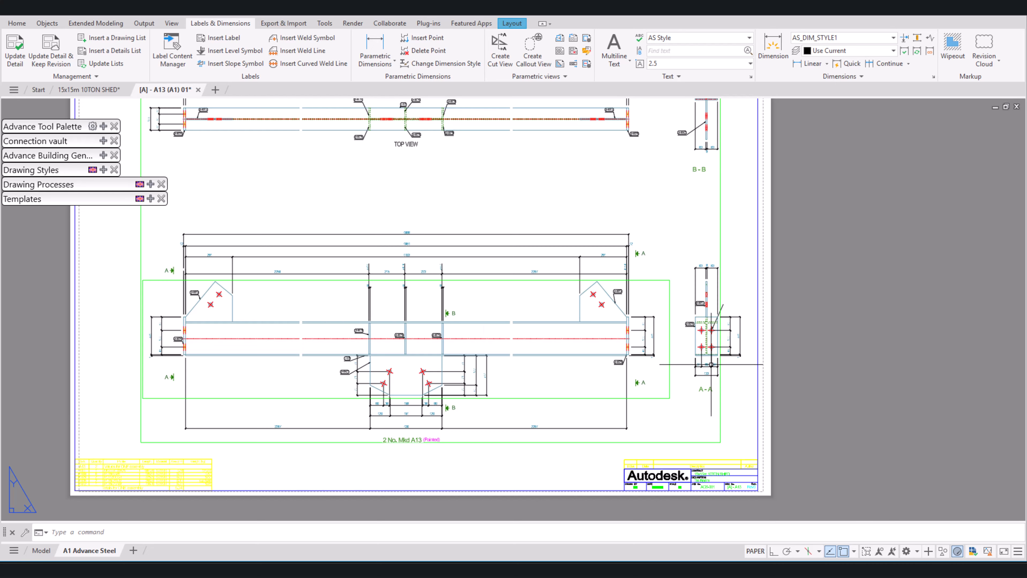
scroll(715, 363, "up", 4)
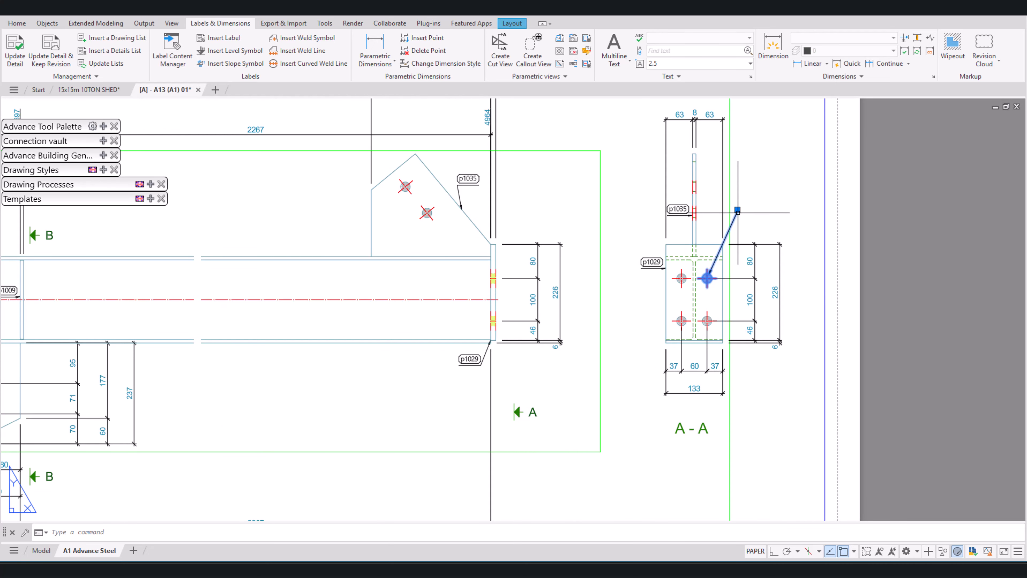
key("Escape")
left_click(221, 38)
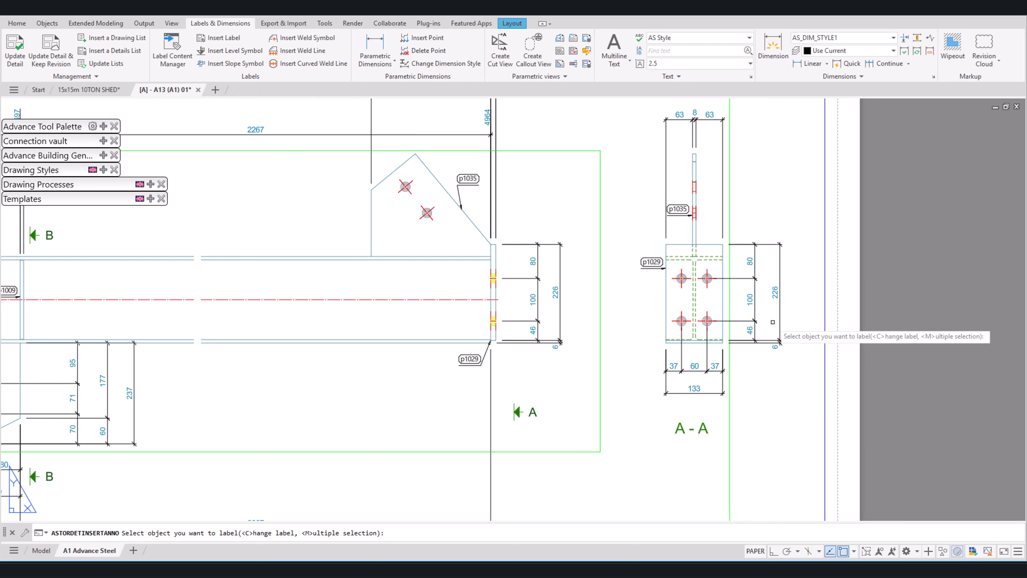
key("Escape")
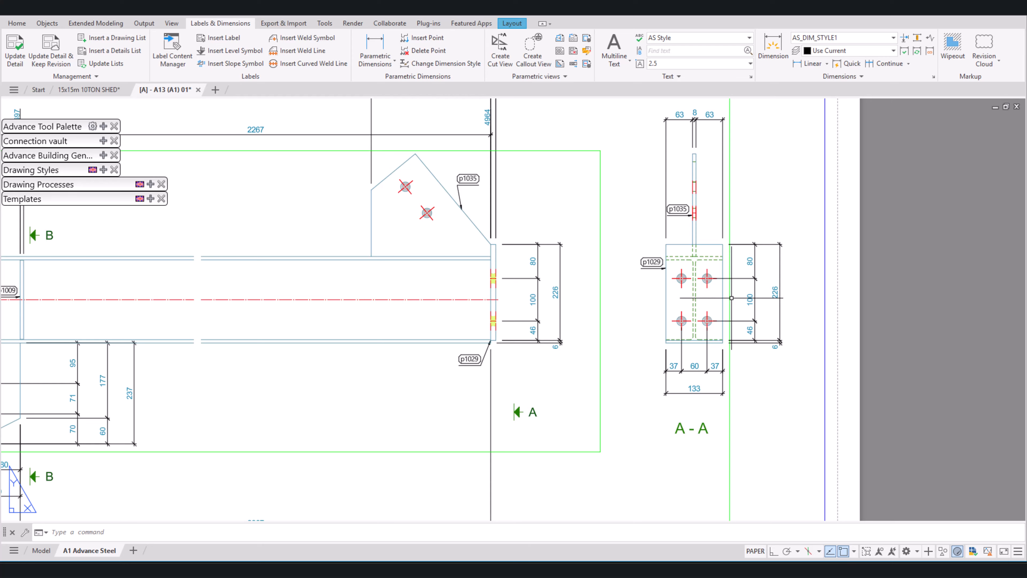
Step: Examine the framed part labels and dimensions across the top view, front view and sections of the A13 sheet
scroll(731, 297, "down", 5)
scroll(728, 318, "down", 1)
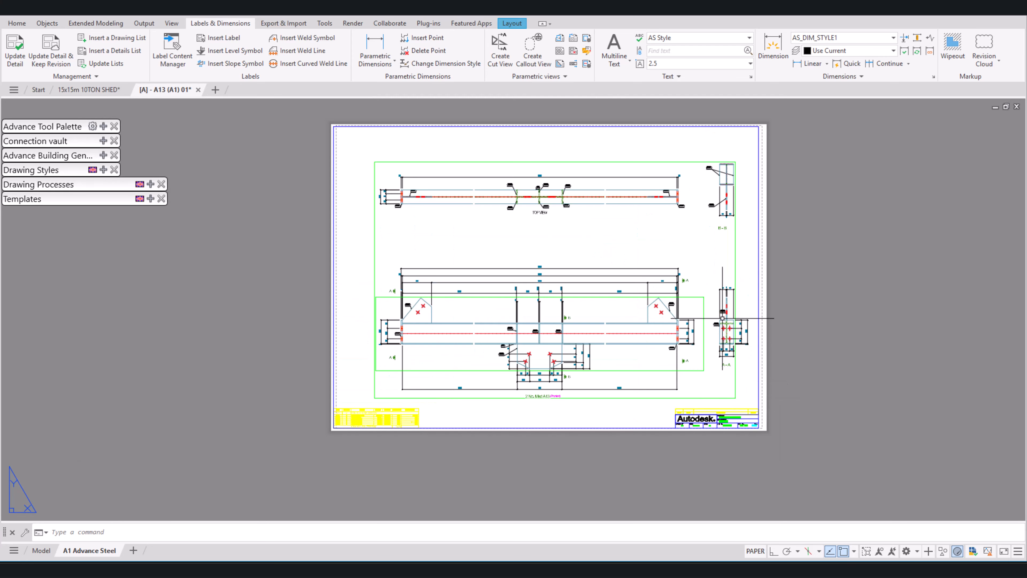
middle_click_drag(604, 223, 687, 228)
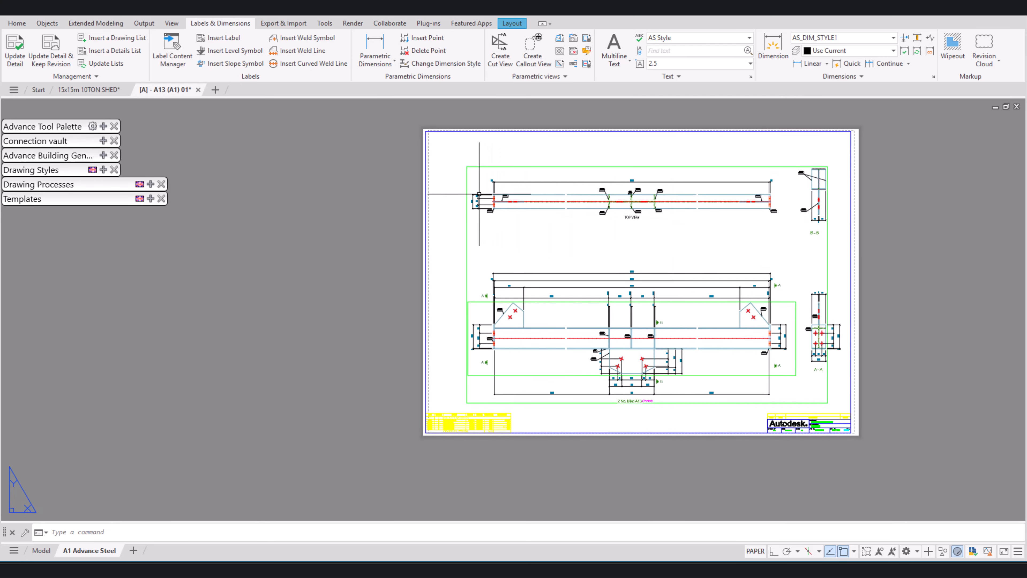
scroll(479, 194, "up", 4)
middle_click_drag(519, 194, 246, 226)
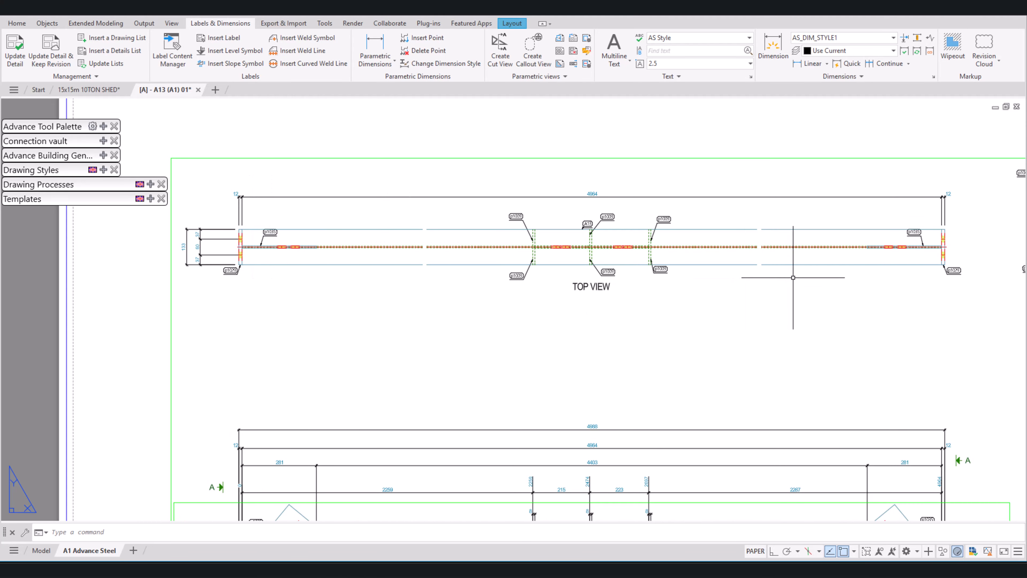
middle_click_drag(793, 278, 621, 248)
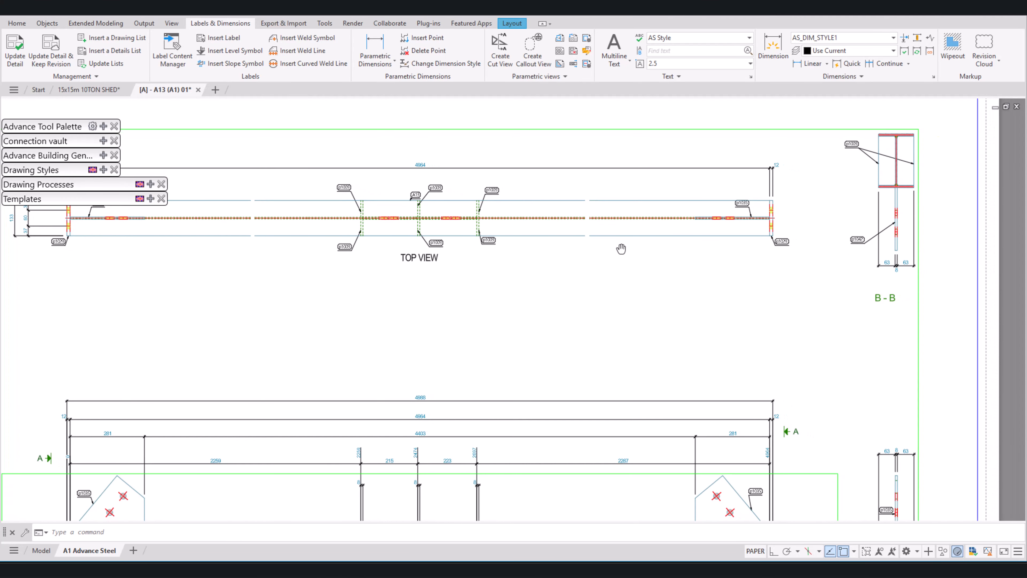
middle_click_drag(836, 368, 847, 293)
scroll(911, 362, "down", 2)
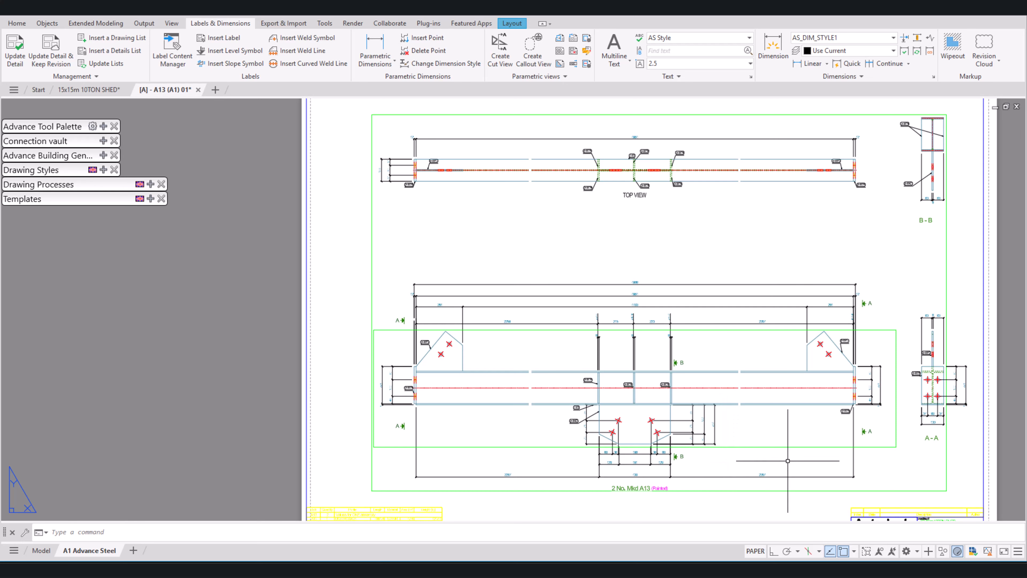
middle_click_drag(878, 419, 863, 324)
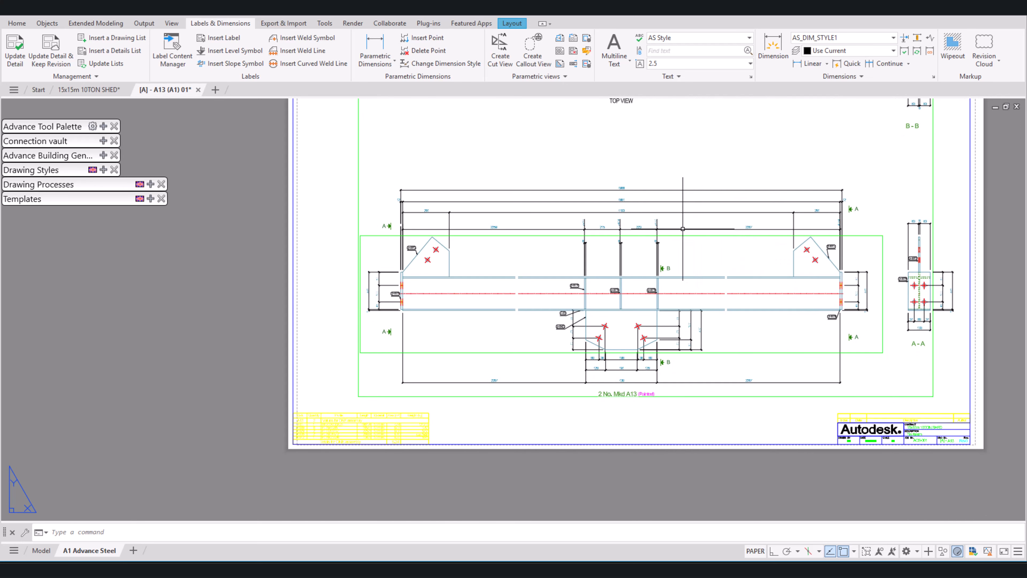
scroll(822, 229, "up", 2)
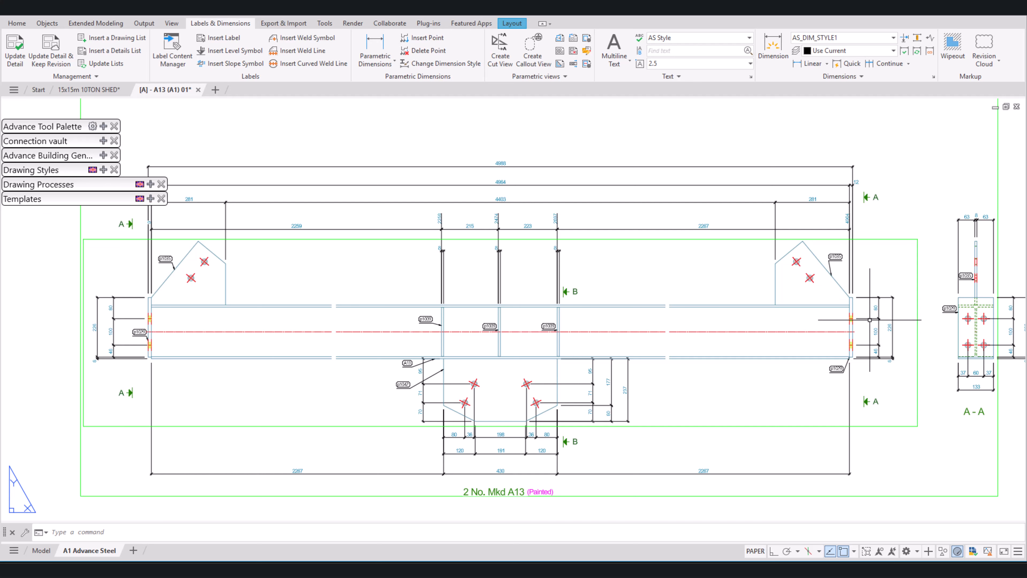
scroll(870, 319, "up", 3)
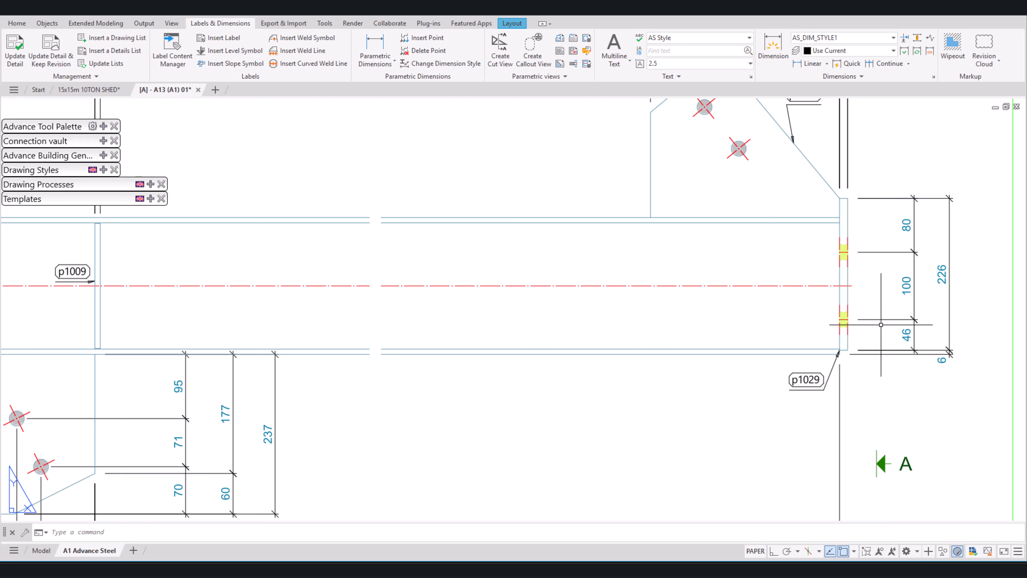
scroll(875, 381, "down", 4)
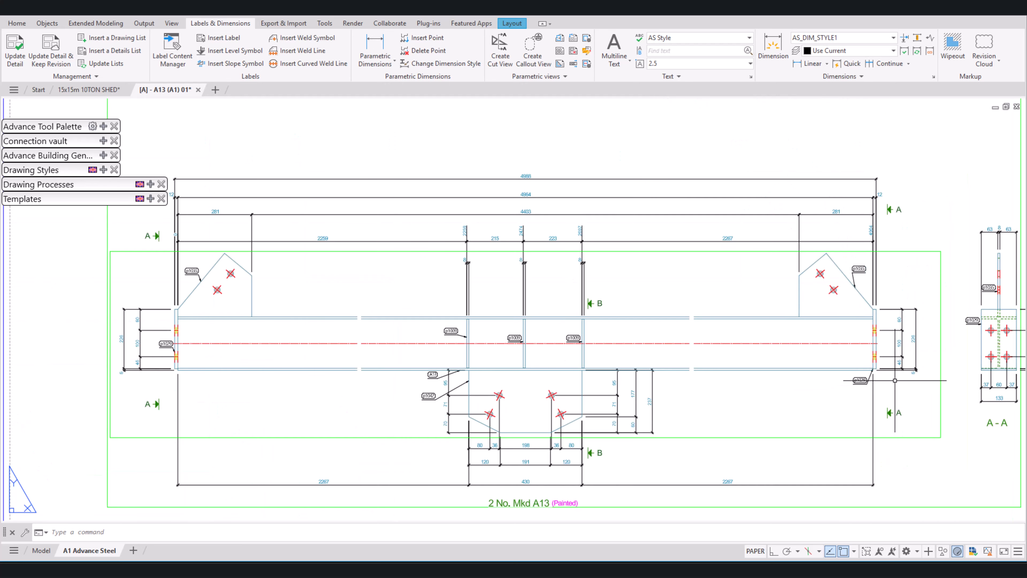
middle_click_drag(723, 352, 810, 320)
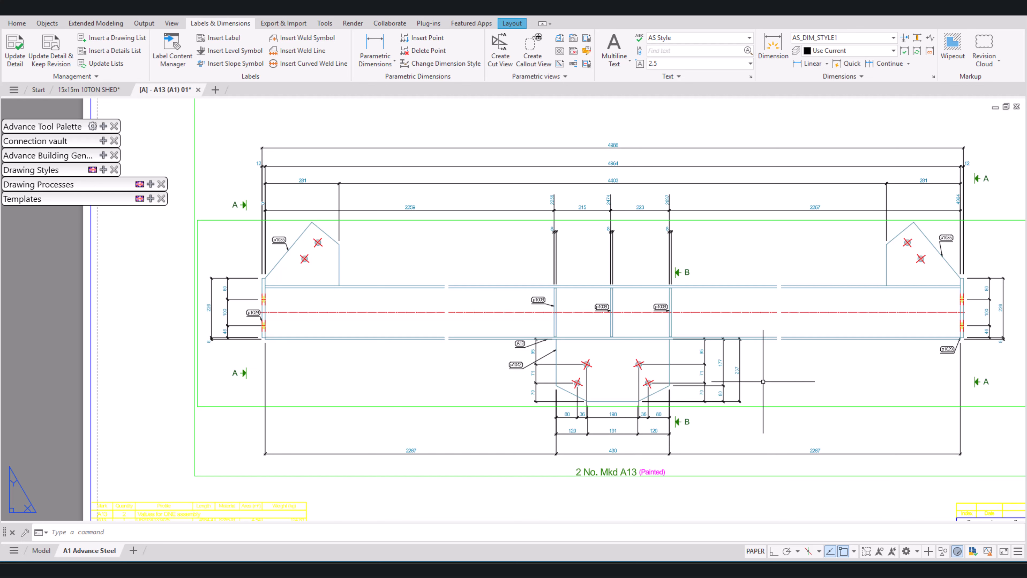
scroll(759, 393, "down", 5)
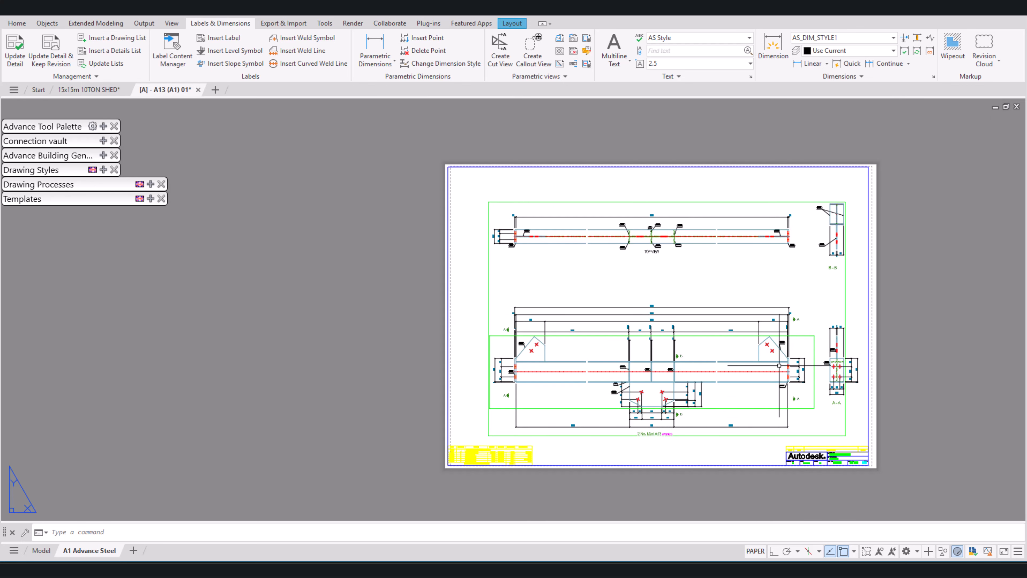
scroll(780, 365, "up", 2)
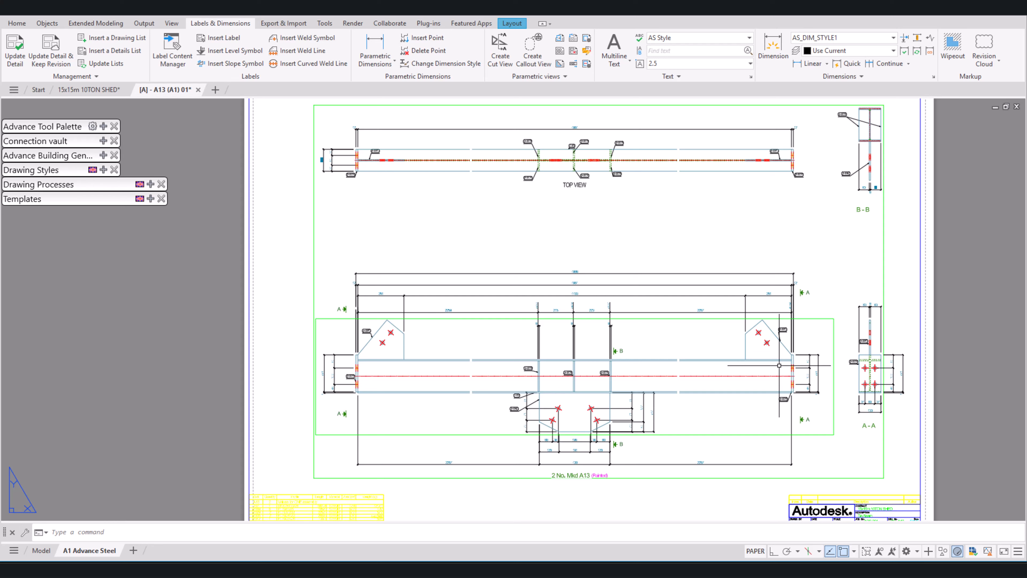